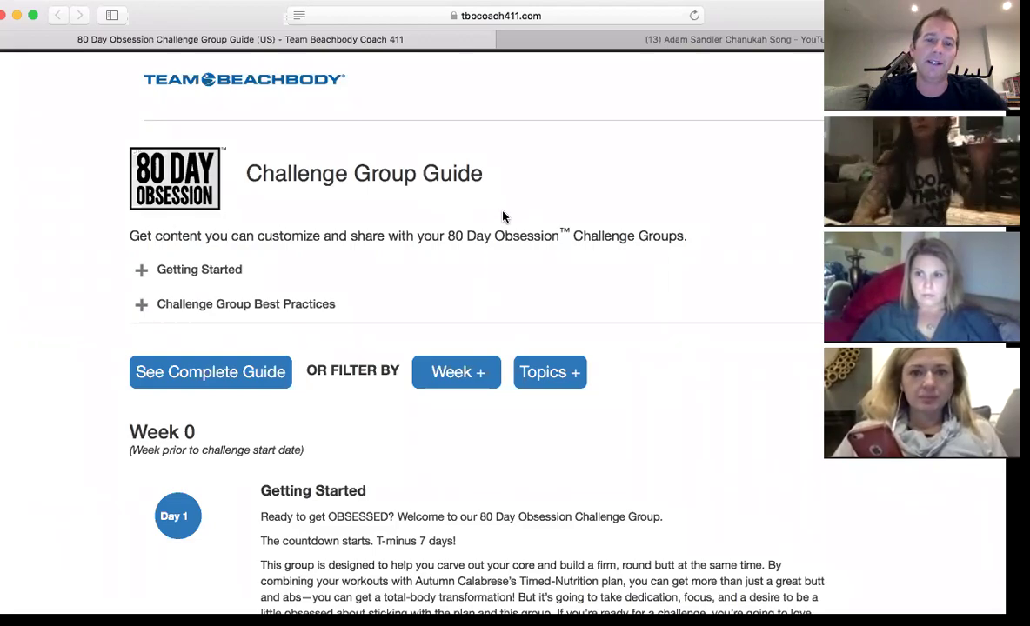
- Review the Week 0 Day 1–7 posts down to Week 1, then switch to the YouTube Chanukah Song tab
scroll(501, 216, "down", 15)
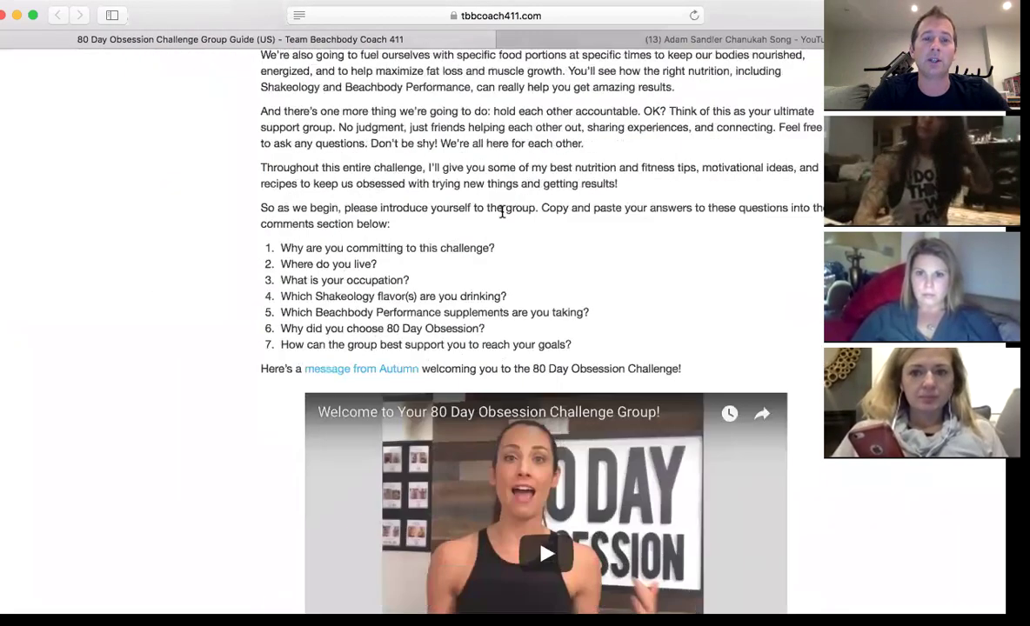
scroll(502, 215, "down", 15)
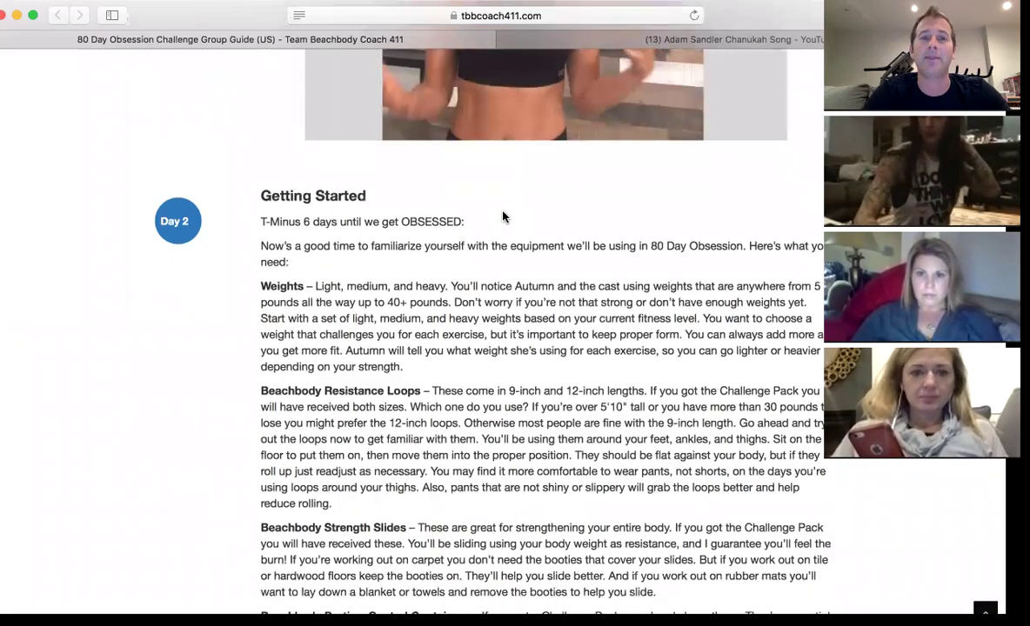
scroll(502, 216, "down", 15)
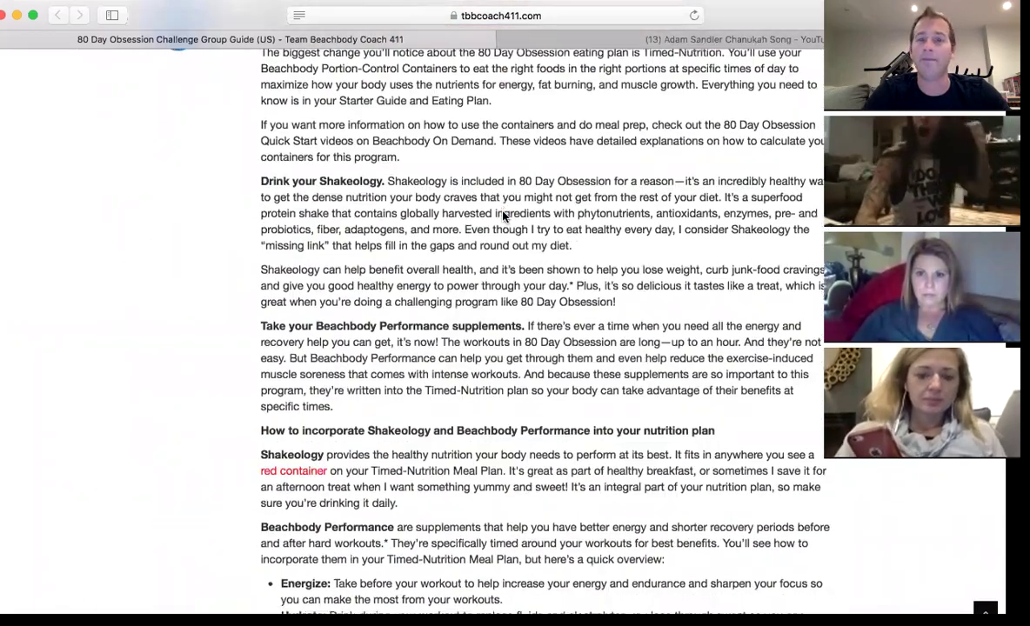
scroll(502, 216, "down", 15)
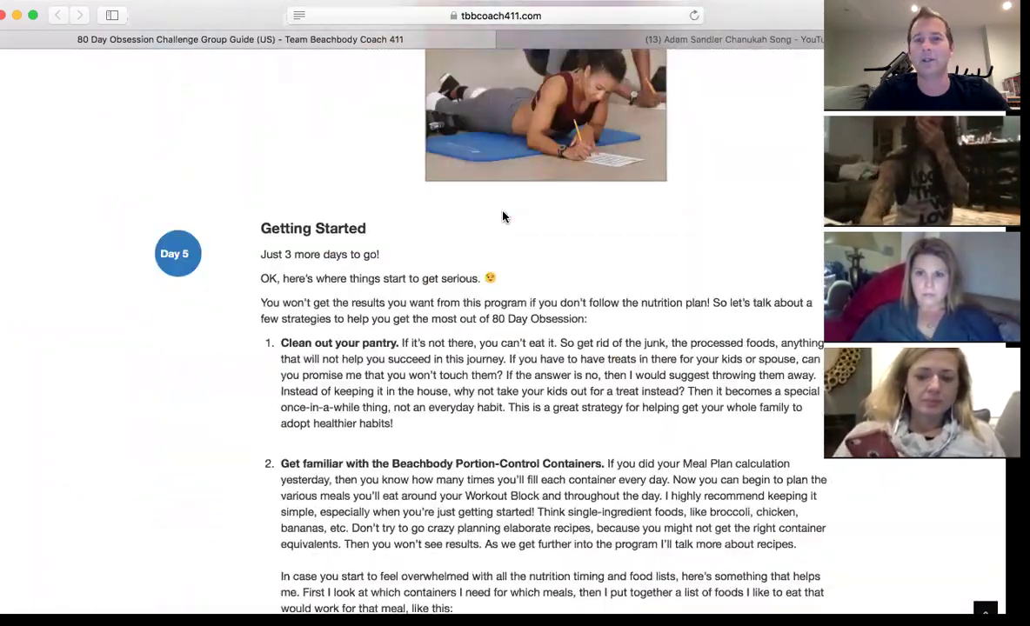
scroll(501, 216, "down", 15)
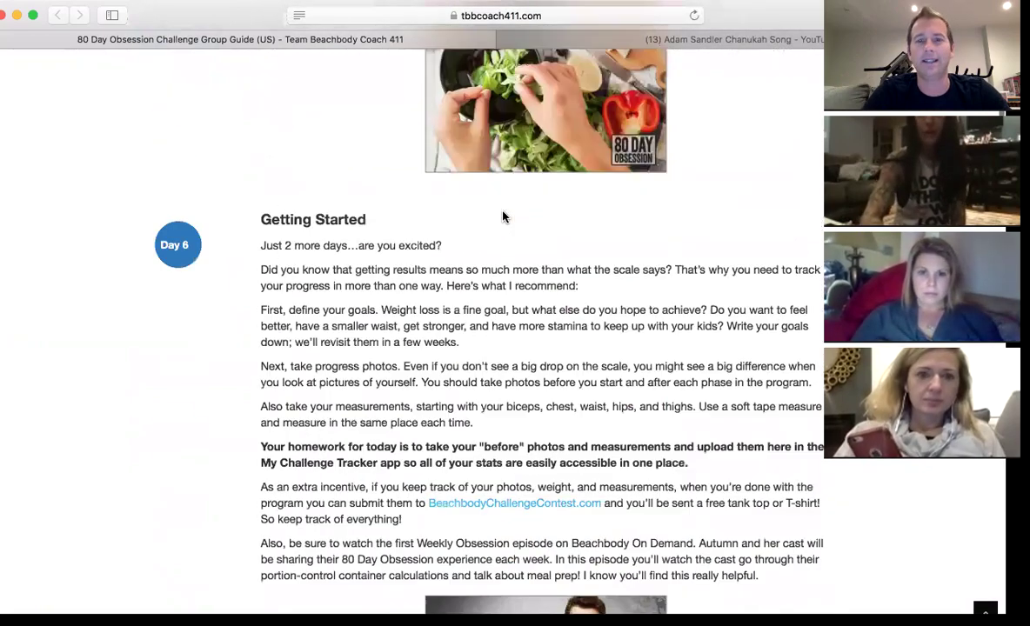
scroll(502, 216, "down", 5)
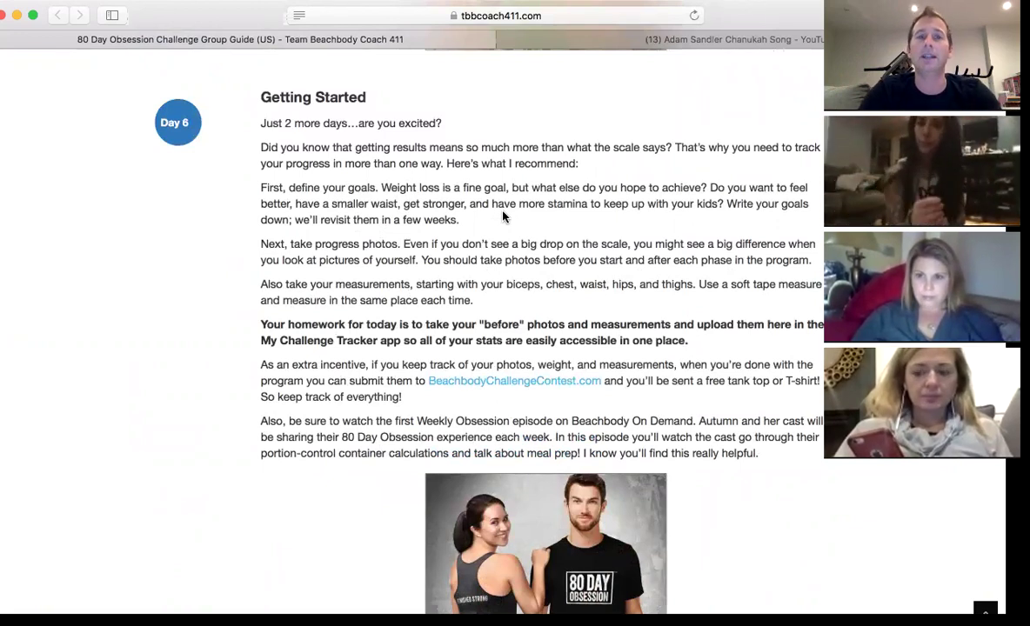
scroll(502, 216, "down", 10)
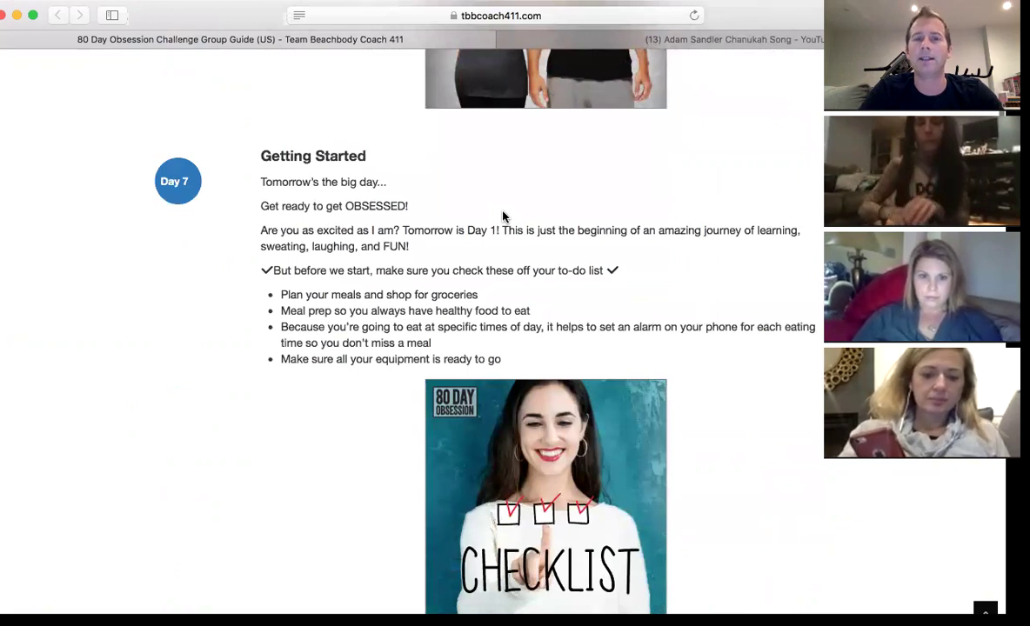
scroll(502, 216, "down", 10)
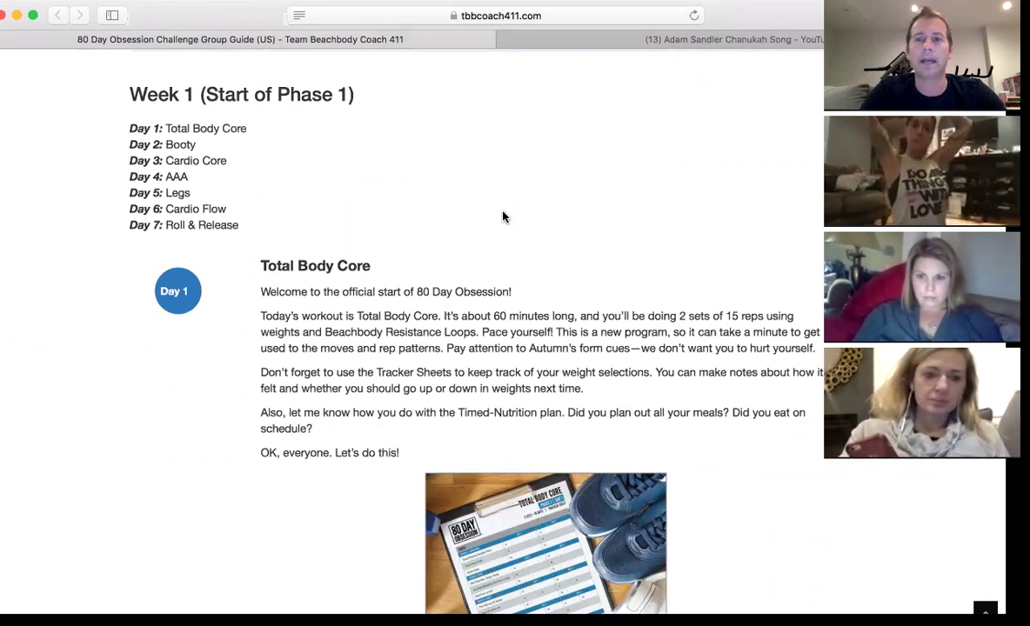
scroll(502, 216, "up", 15)
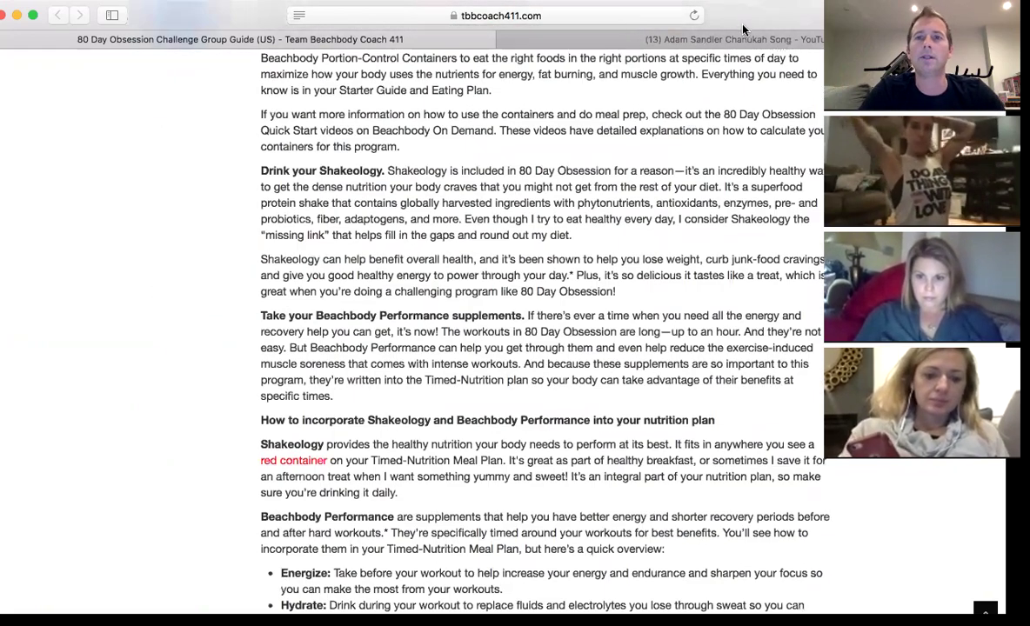
left_click(688, 39)
- Load mailchimp.com in place of the YouTube video in the second Safari tab
left_click(577, 16)
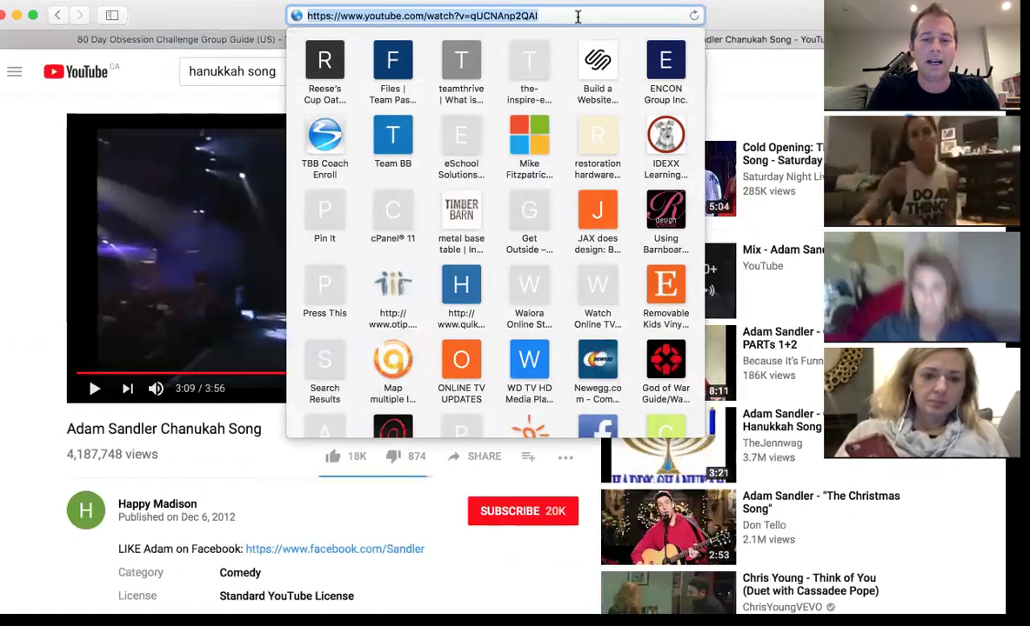
type("mailchimp.com")
key("Return")
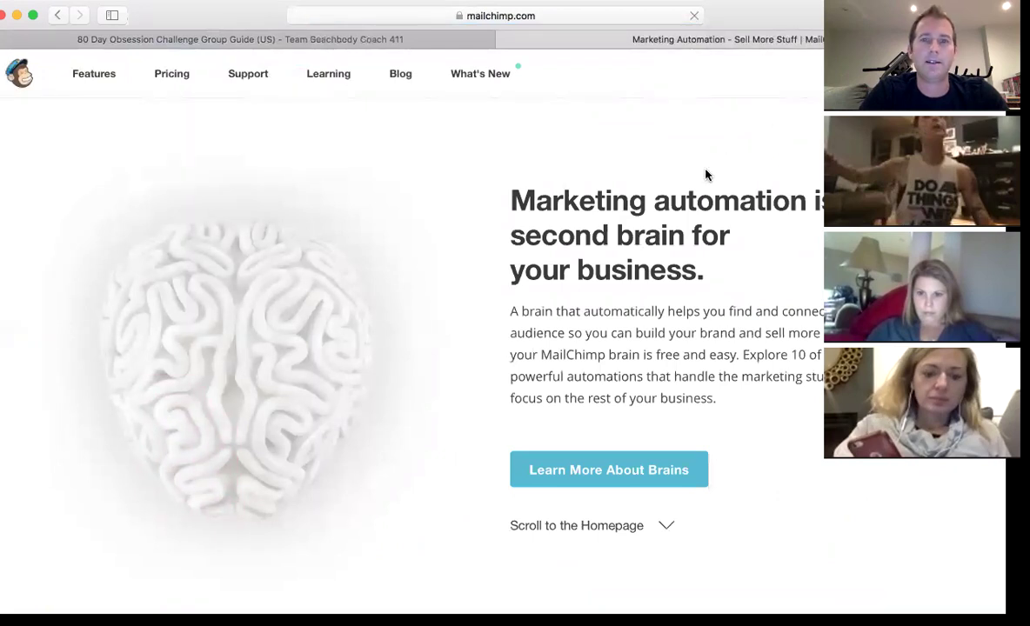
- Reload the MailChimp home page and go to login.mailchimp.com with saved credentials prefilled
scroll(540, 157, "down", 3)
scroll(374, 147, "up", 3)
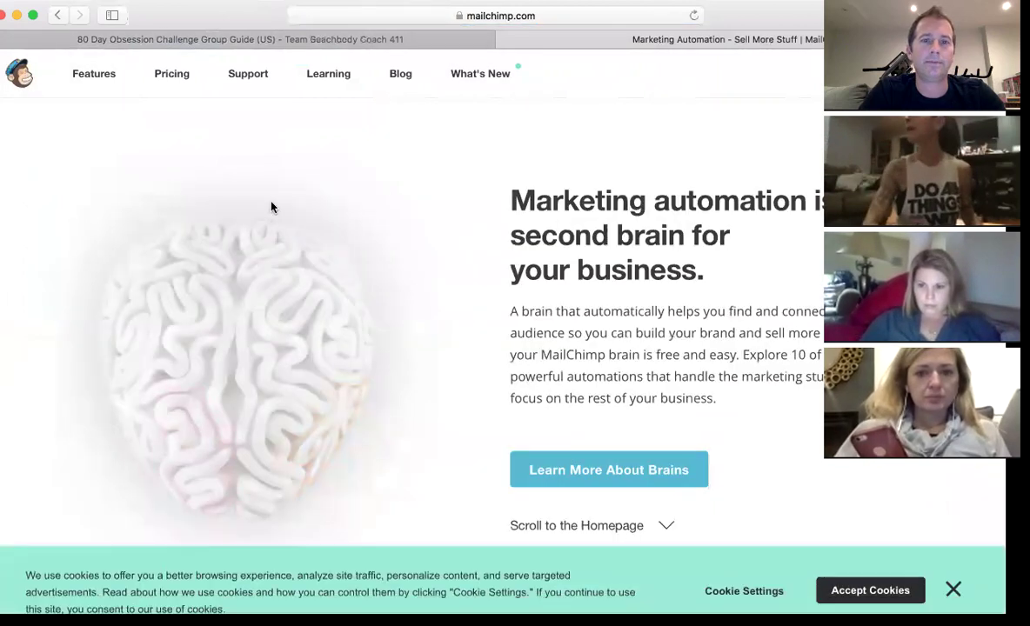
left_click(22, 73)
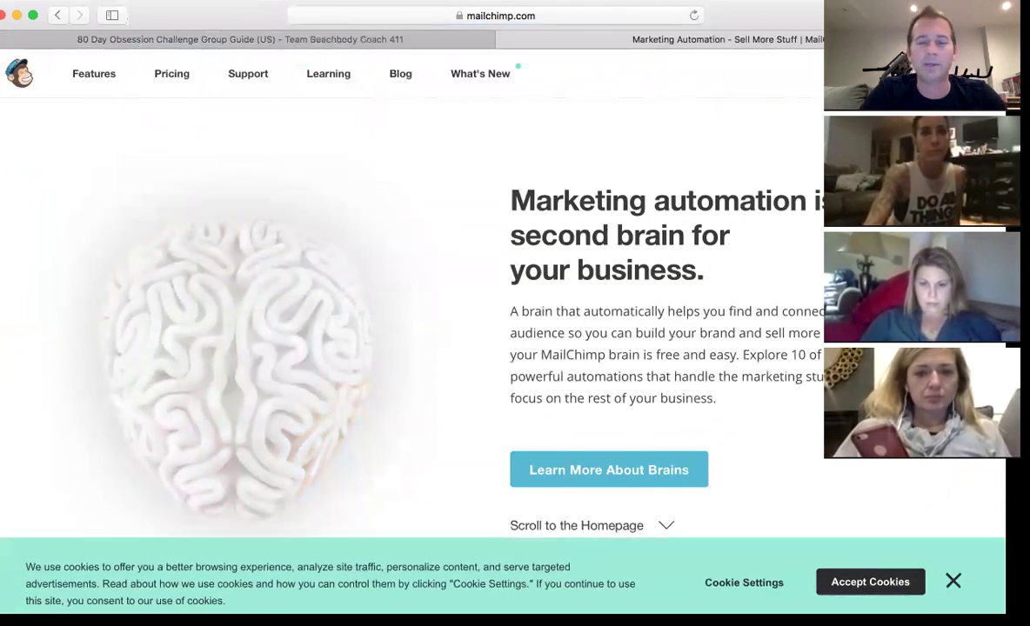
left_click(878, 74)
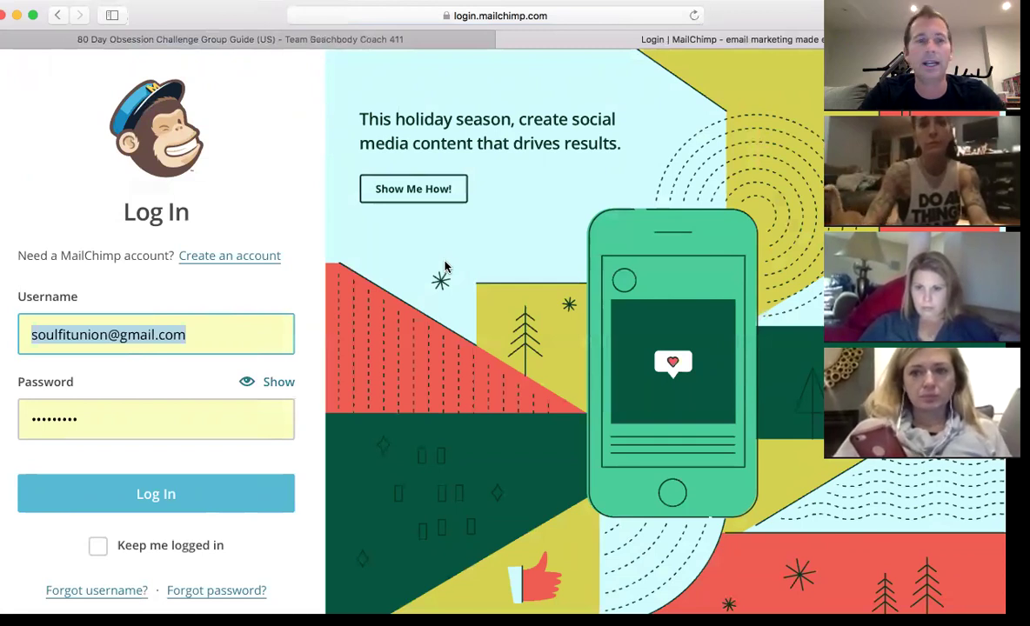
- Log in with the autofilled username and password, reaching the security verification page
left_click(156, 503)
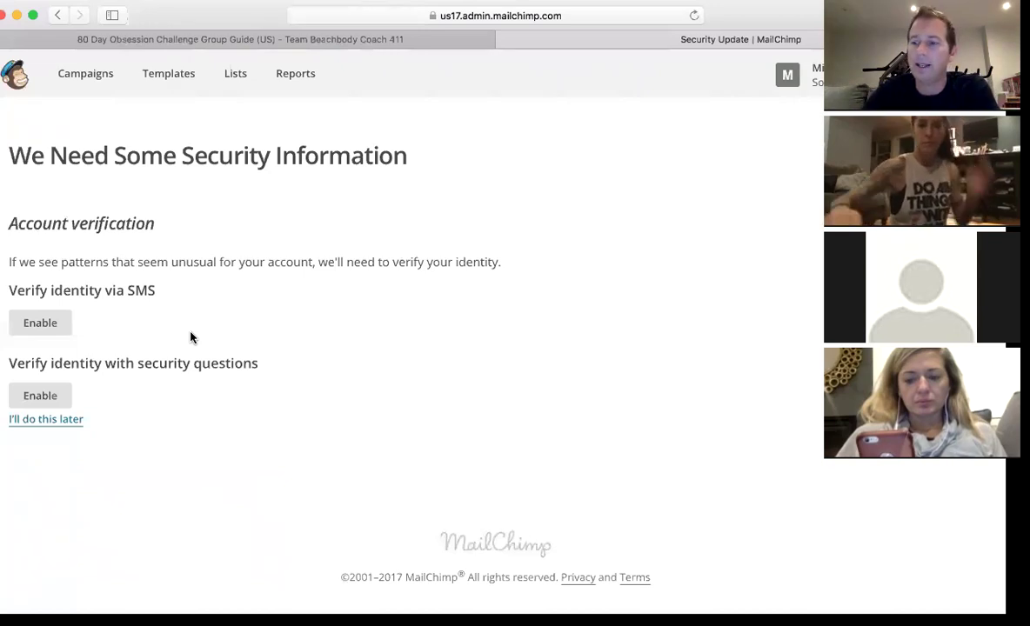
- Go to Campaigns to see this week's two drafts and the FREE RECIPE landing page
left_click(101, 76)
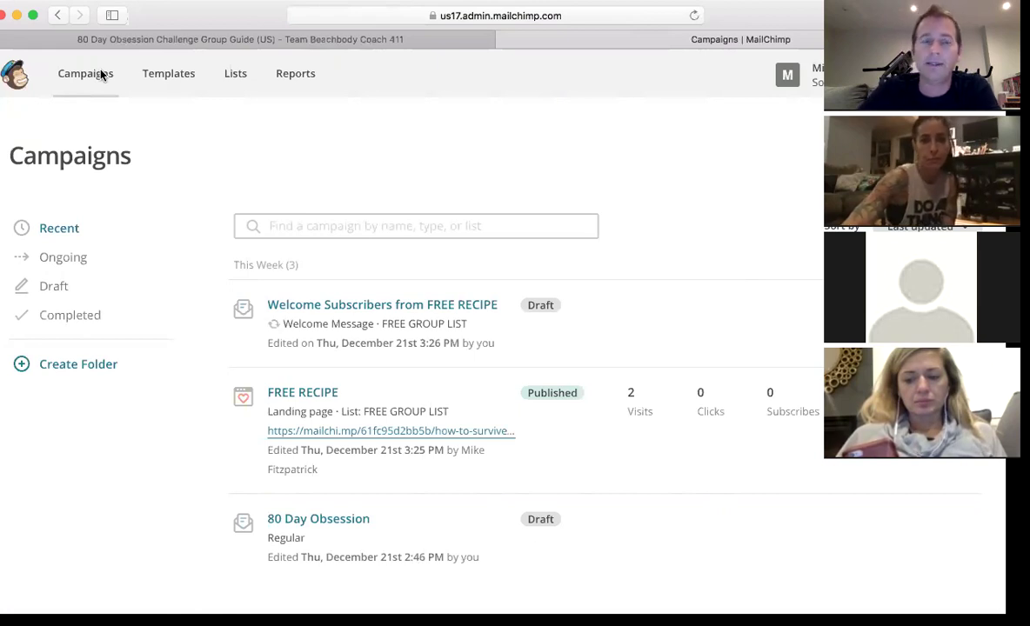
- Look over the empty Templates page, then view Lists: FREE GROUP LIST and Soul Fit Union
left_click(173, 77)
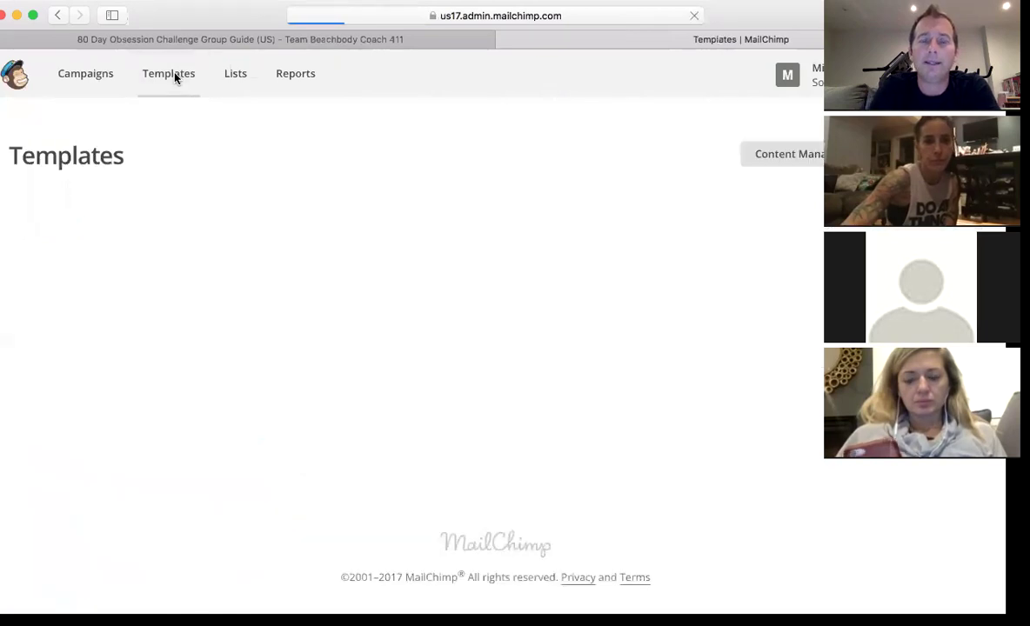
scroll(350, 210, "down", 2)
scroll(350, 209, "up", 2)
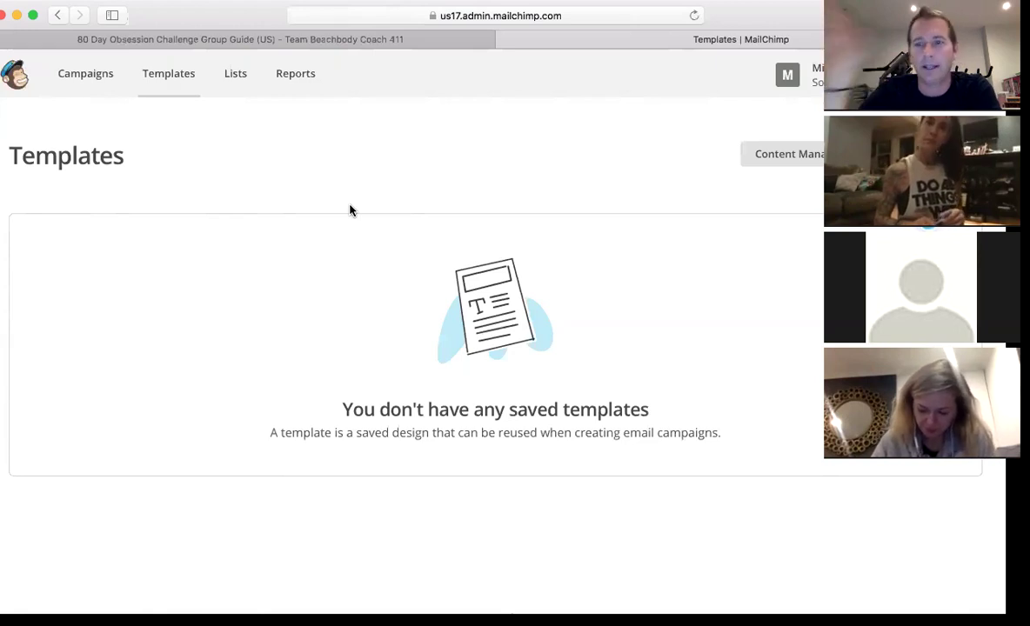
left_click(241, 77)
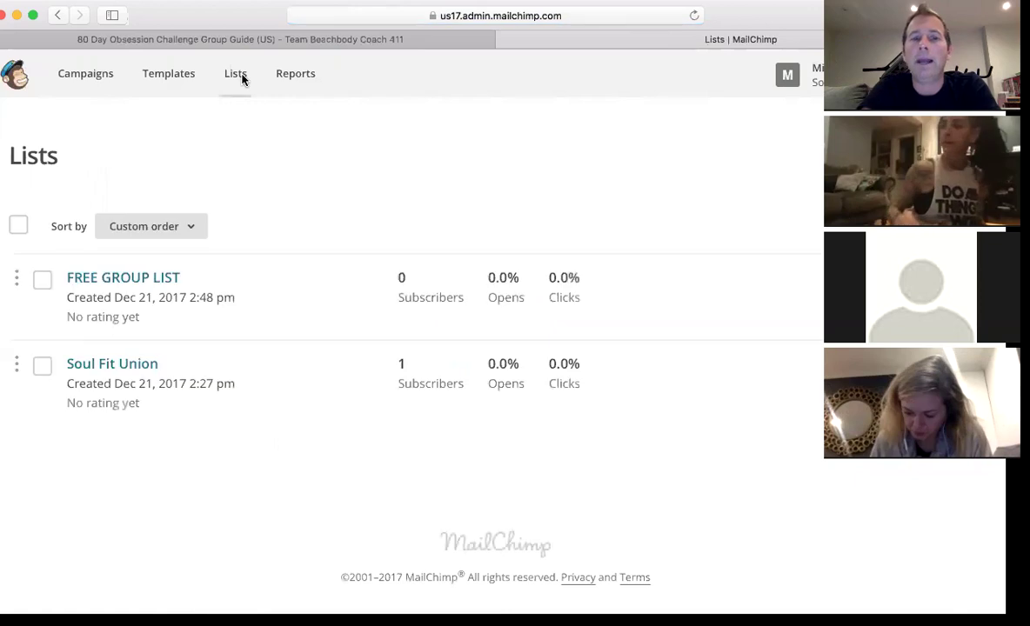
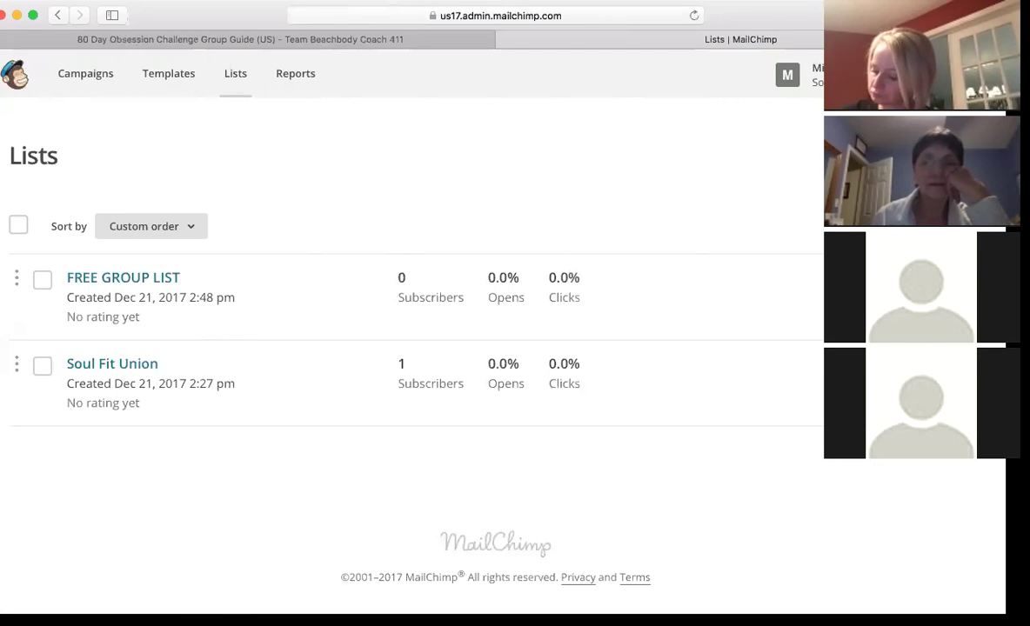
- Open a new browser tab beside the MailChimp Lists page
key("super+t")
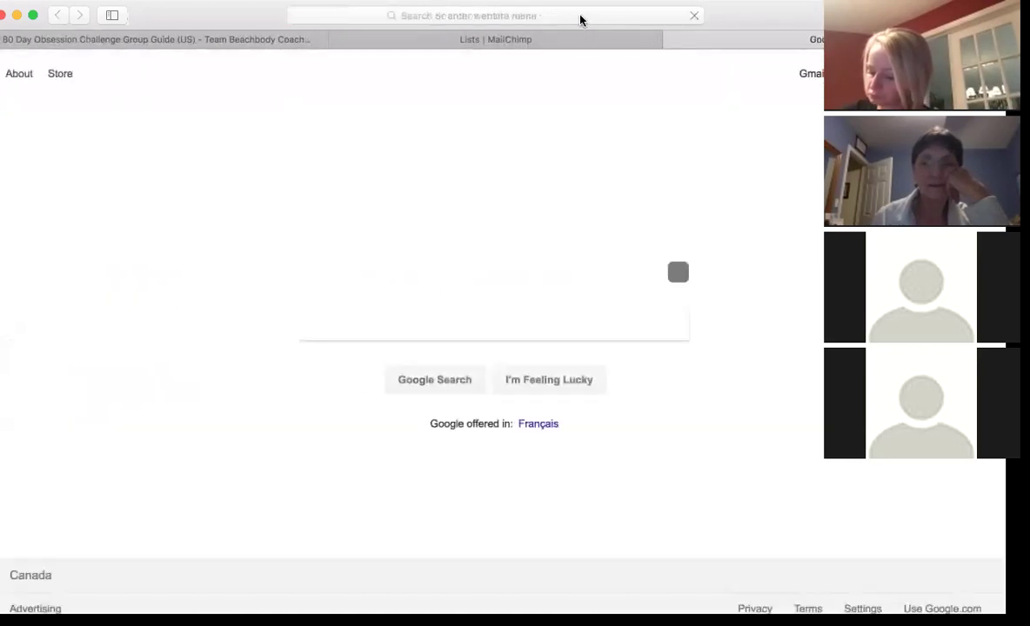
- Load the Team Beachbody website and go to its Sign In page
left_click(581, 19)
type("team")
key("Return")
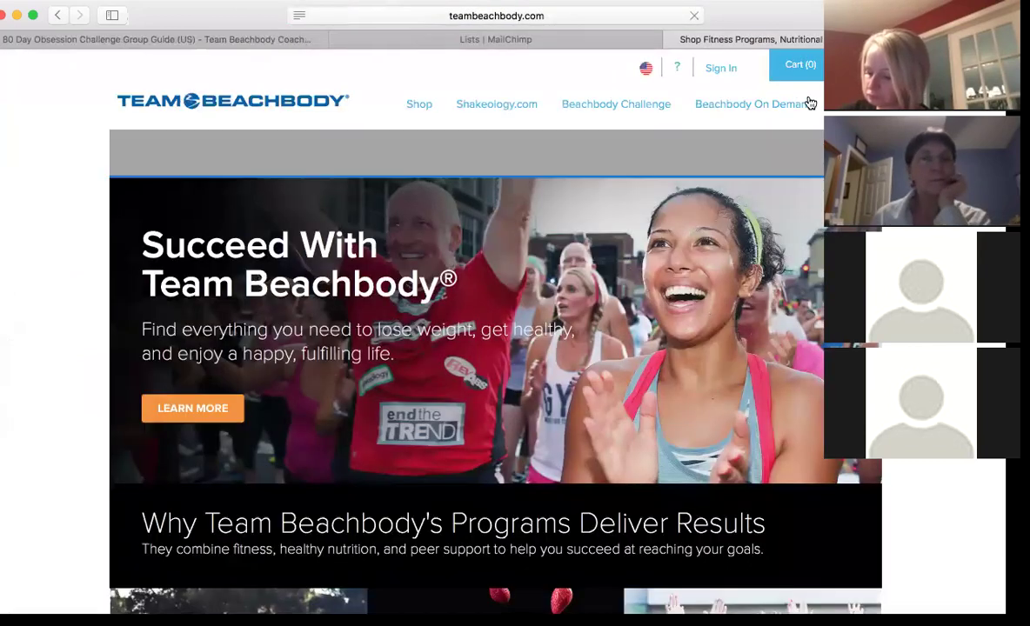
left_click(721, 69)
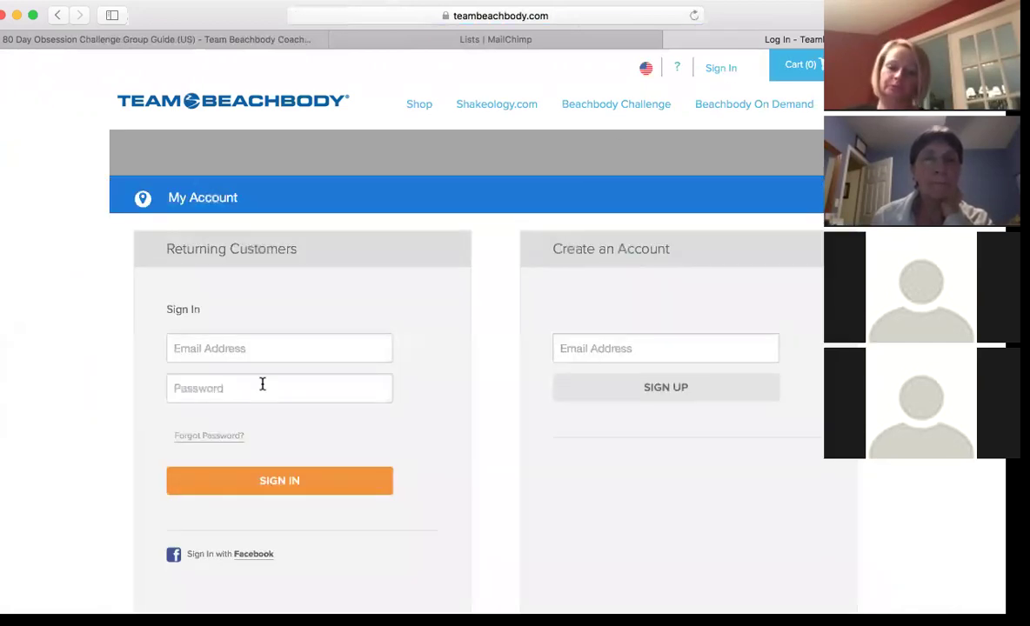
- Sign in to the coach account using the saved login credentials
left_click(260, 385)
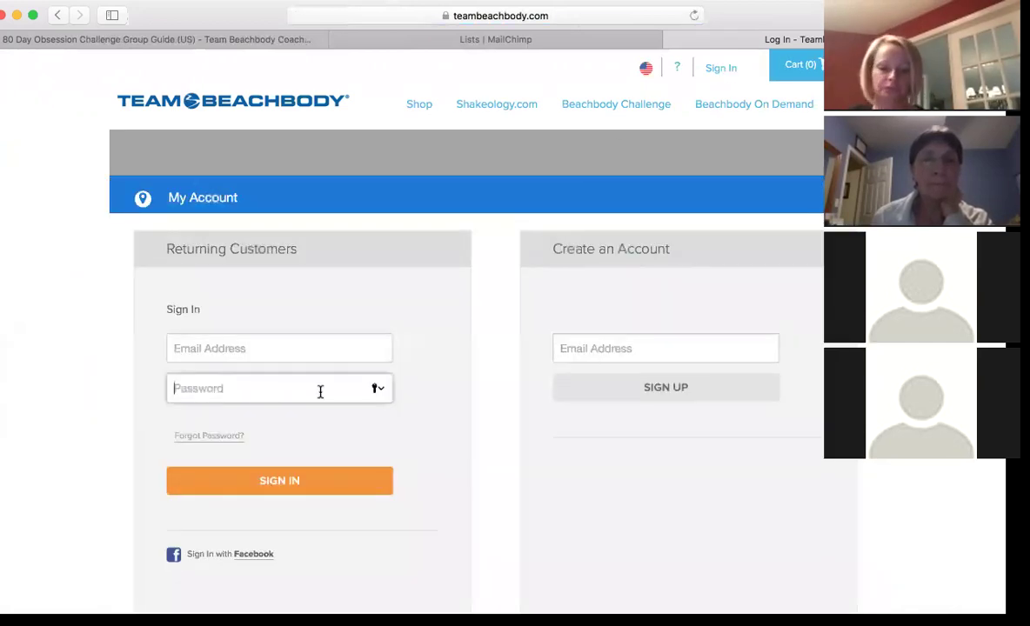
left_click(383, 392)
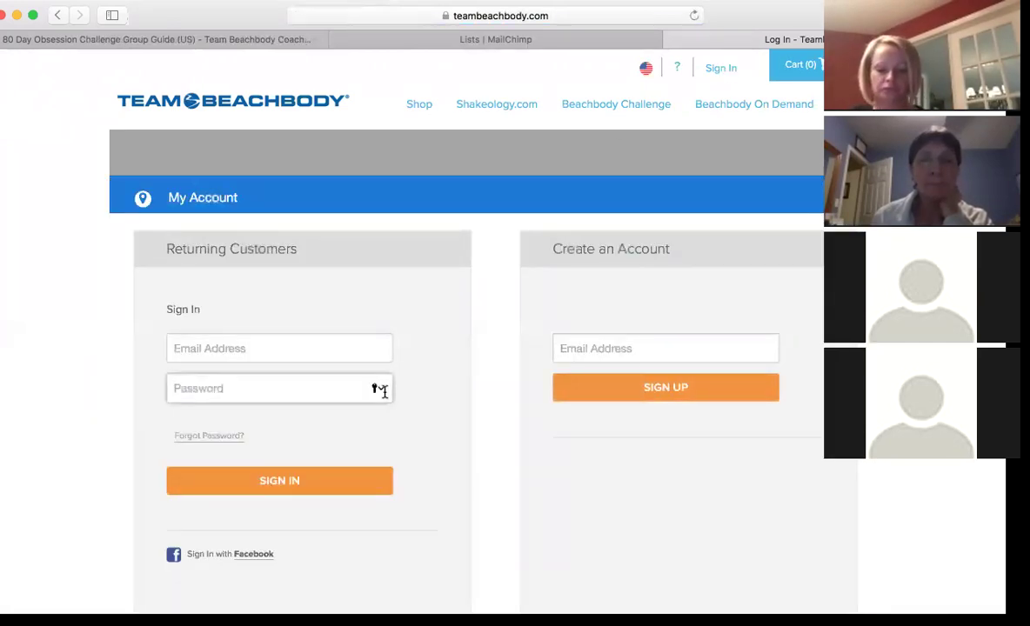
left_click(380, 391)
left_click(331, 420)
left_click(299, 485)
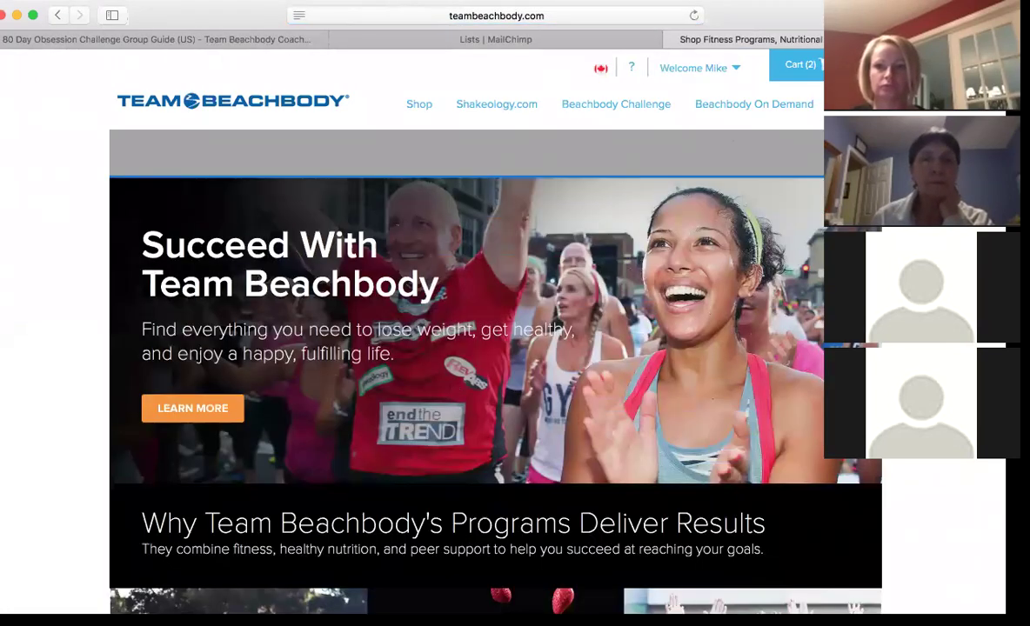
- Open Coach Office, dismiss the update notice, and open My Customers under Monitor My Business
left_click(719, 150)
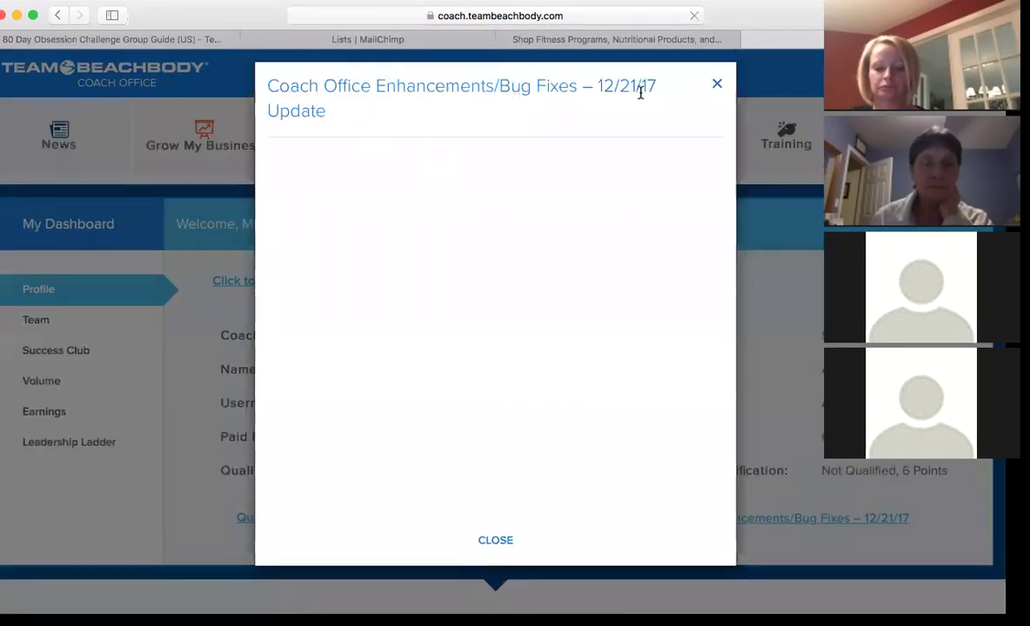
left_click(719, 86)
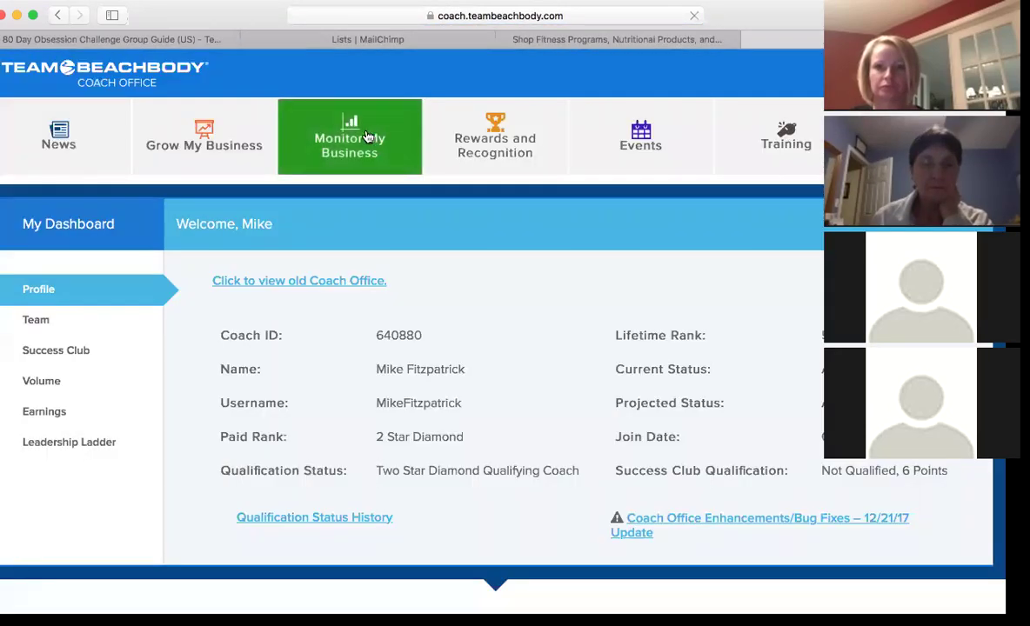
mouse_move(350, 144)
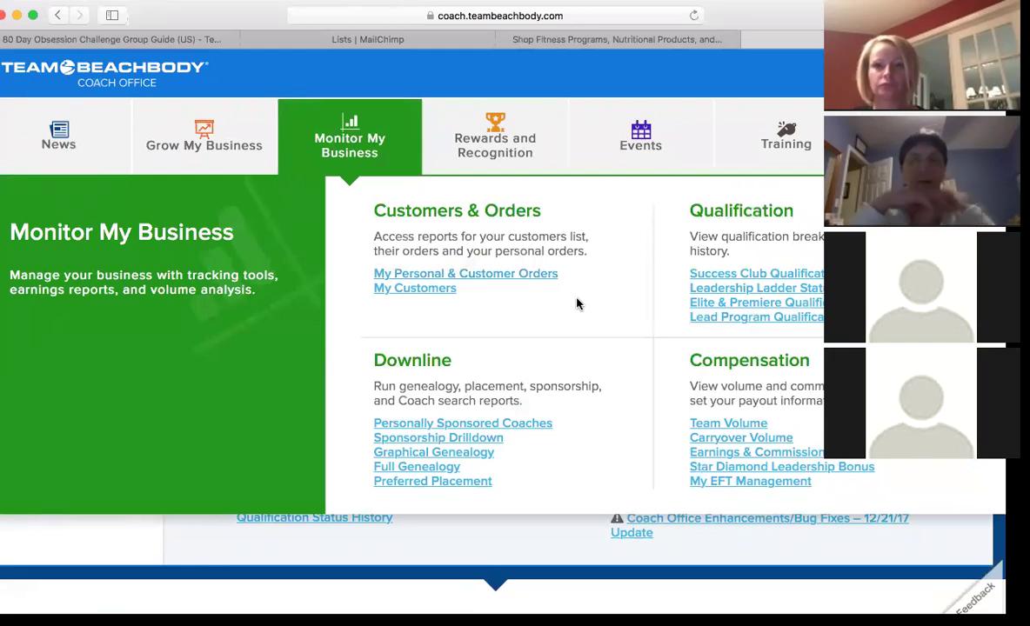
left_click(438, 297)
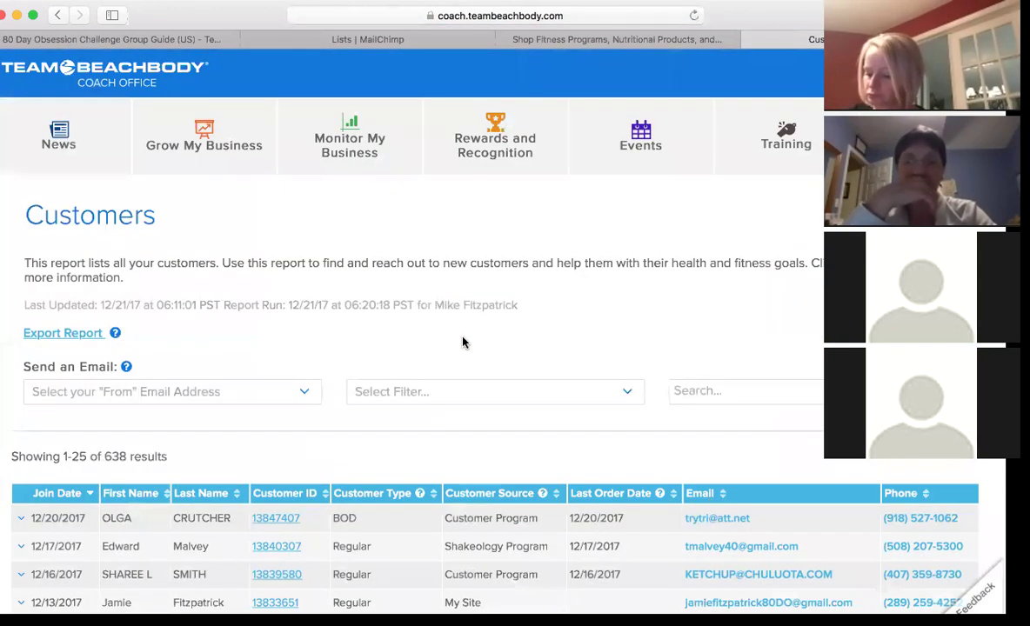
- Scroll down through the 638-customer table and back up to the top
scroll(463, 342, "down", 5)
scroll(463, 342, "down", 4)
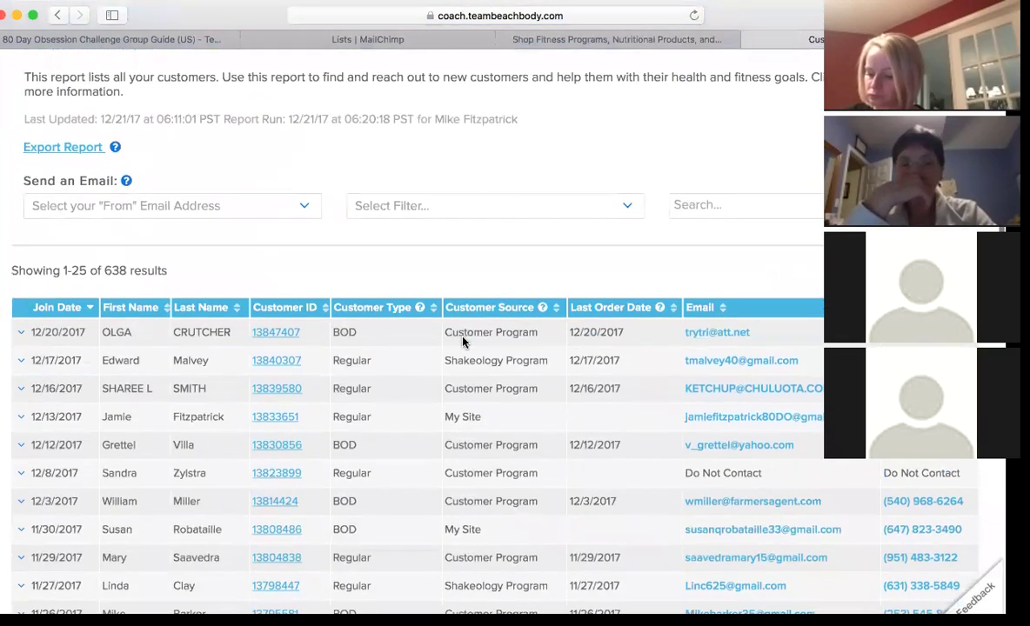
scroll(463, 340, "down", 3)
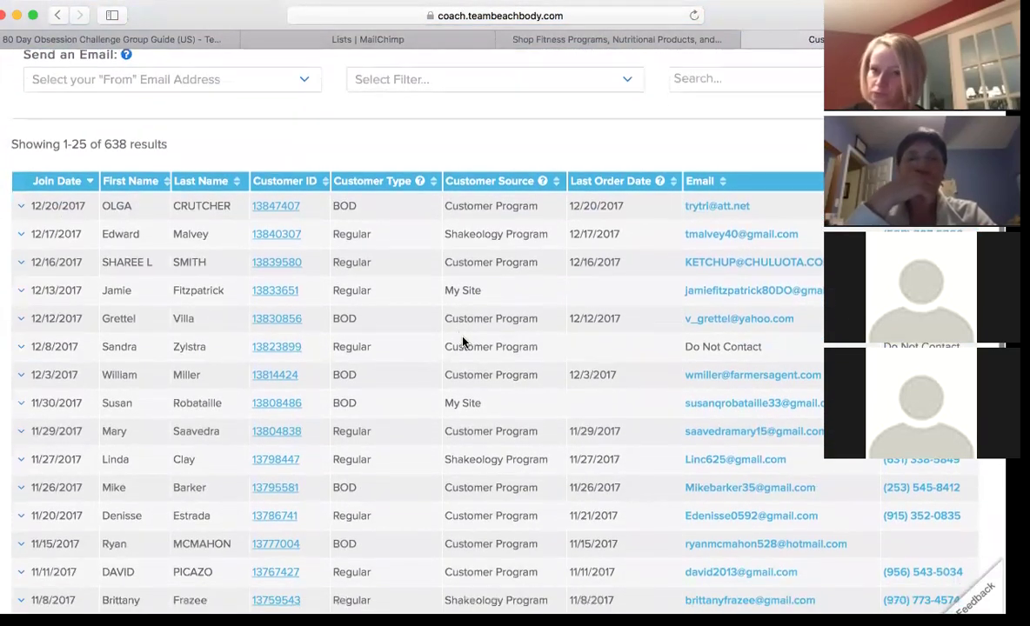
scroll(463, 342, "down", 15)
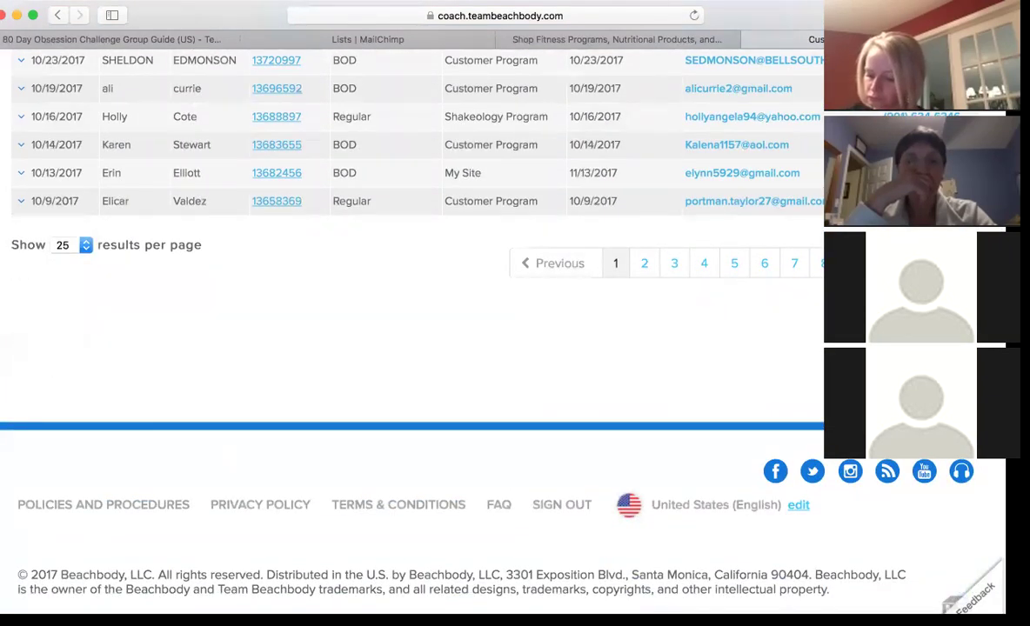
scroll(717, 205, "up", 11)
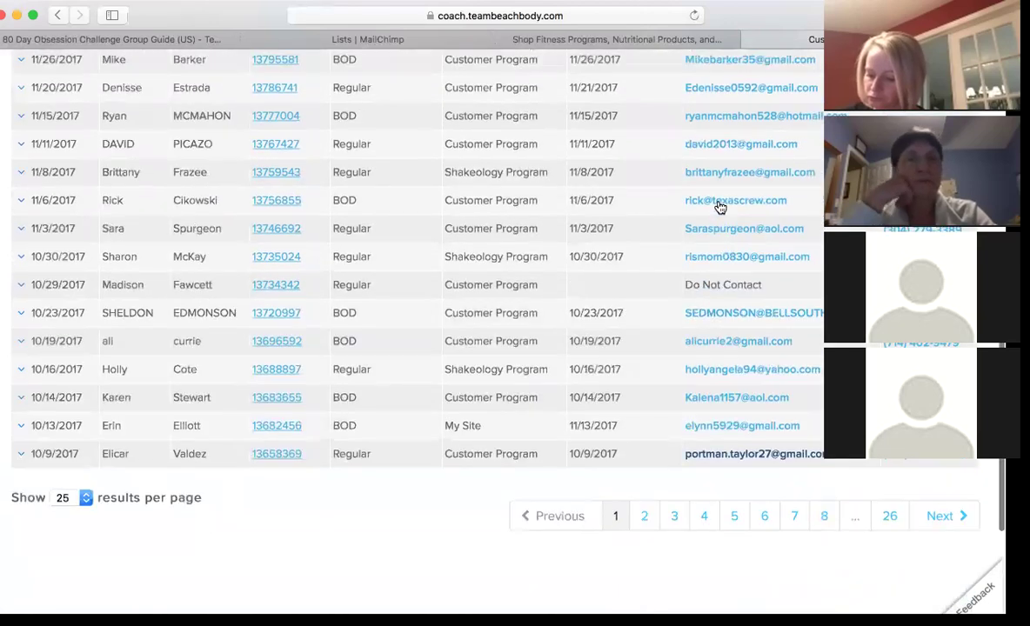
scroll(718, 207, "up", 10)
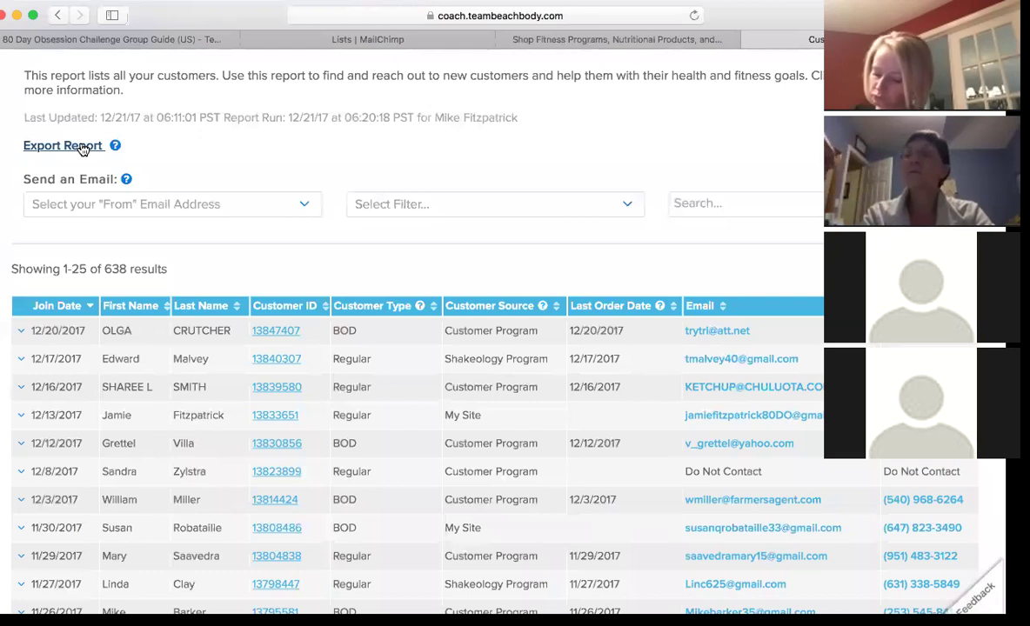
- Export the Customers report as a CSV download and switch to the opened spreadsheet
left_click(83, 148)
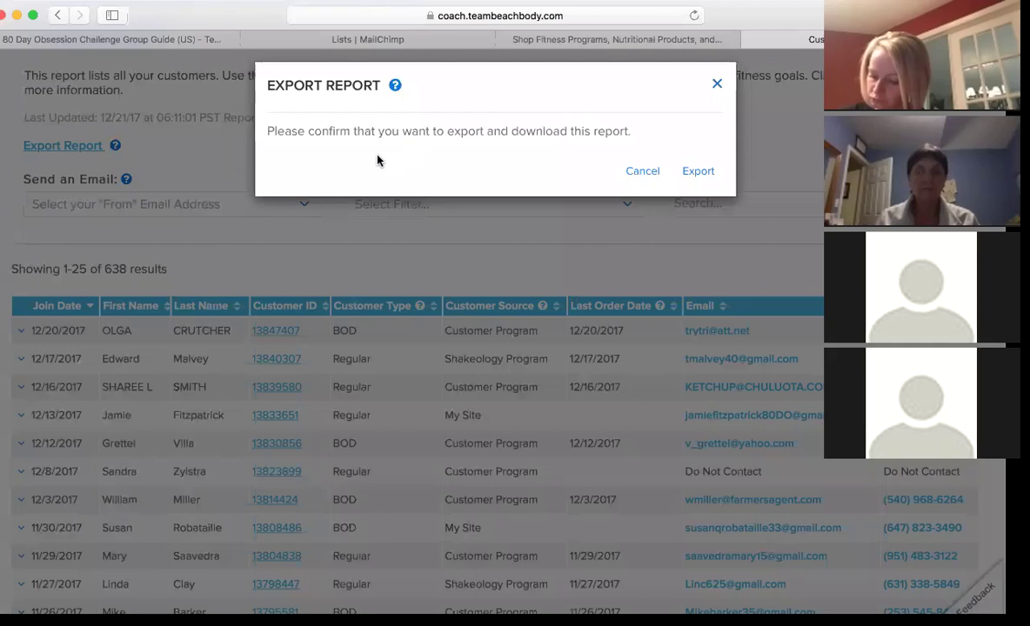
left_click(699, 174)
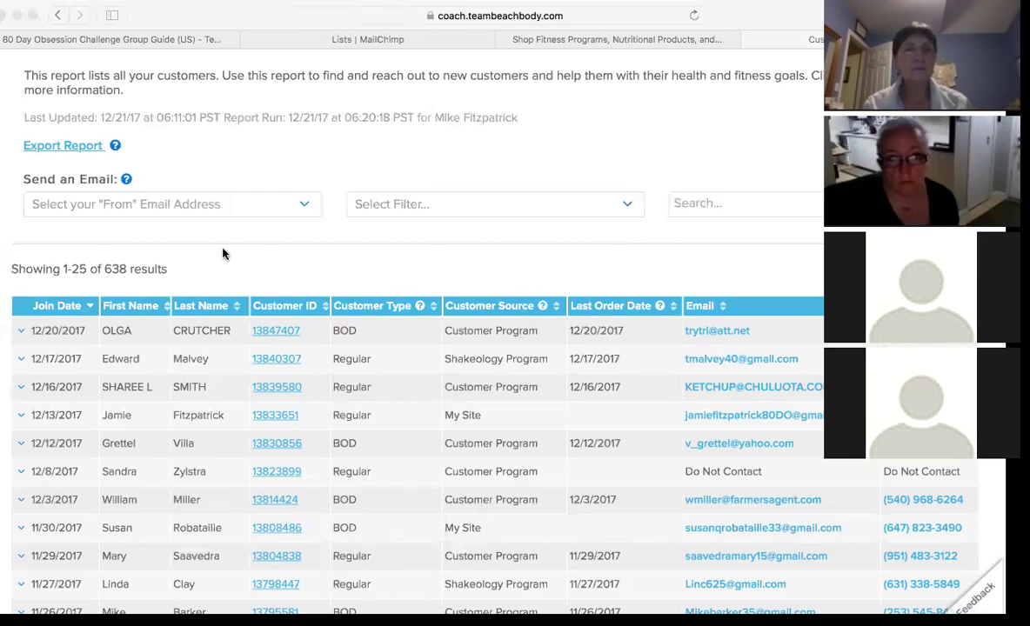
key("super+Tab")
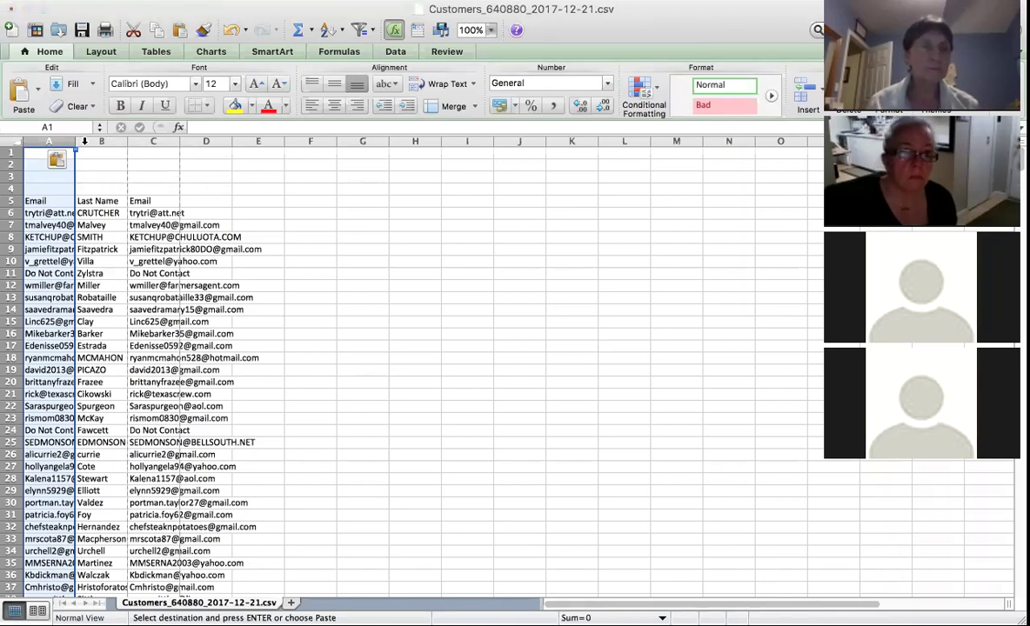
- Widen the CSV's columns in Excel so full email addresses are visible
left_click_drag(122, 141, 567, 149)
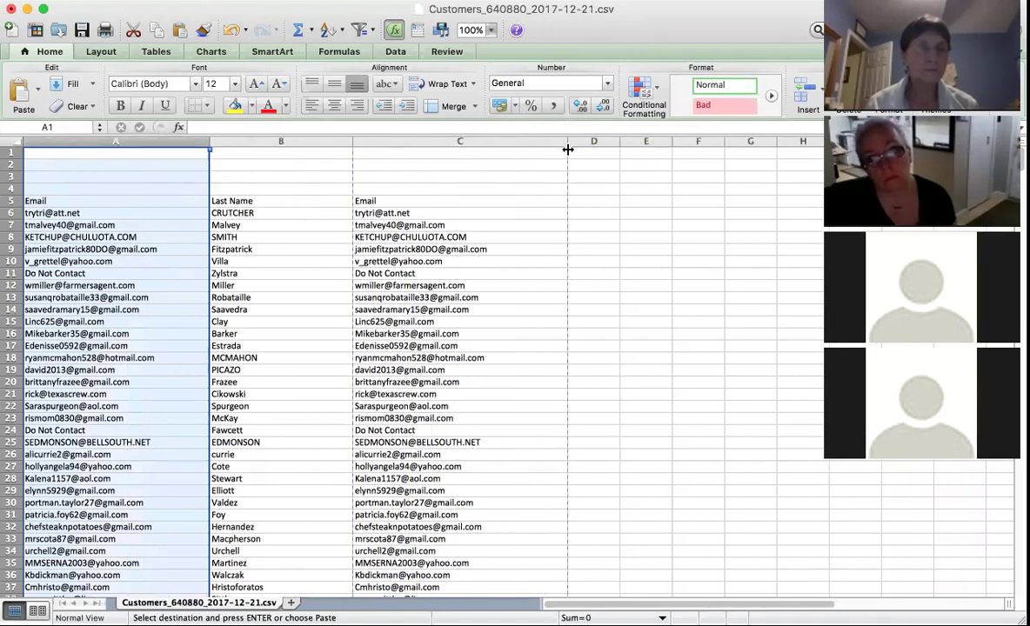
scroll(480, 215, "down", 3)
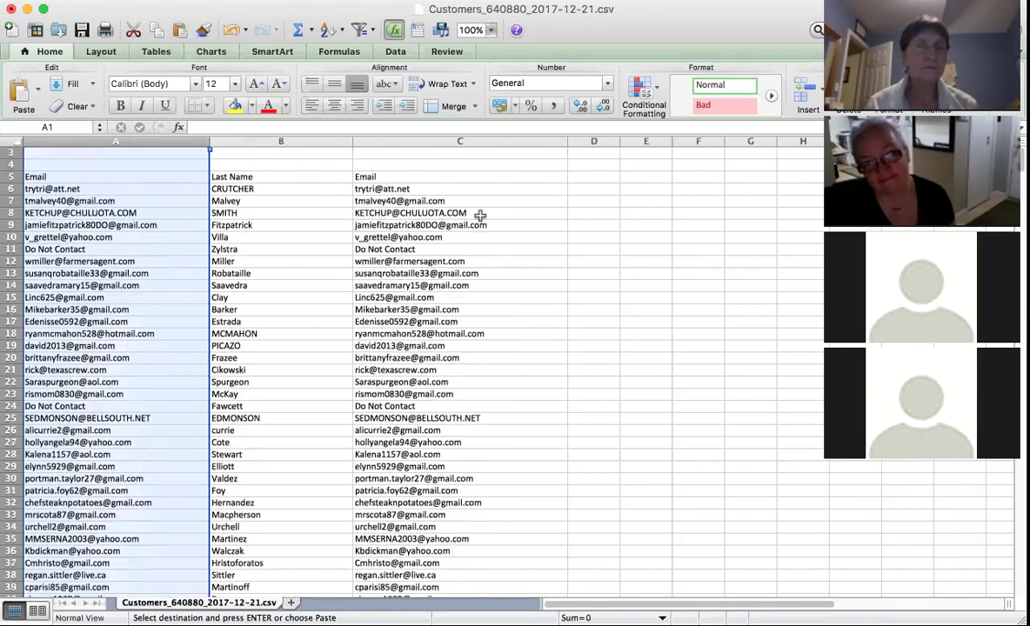
scroll(480, 215, "up", 3)
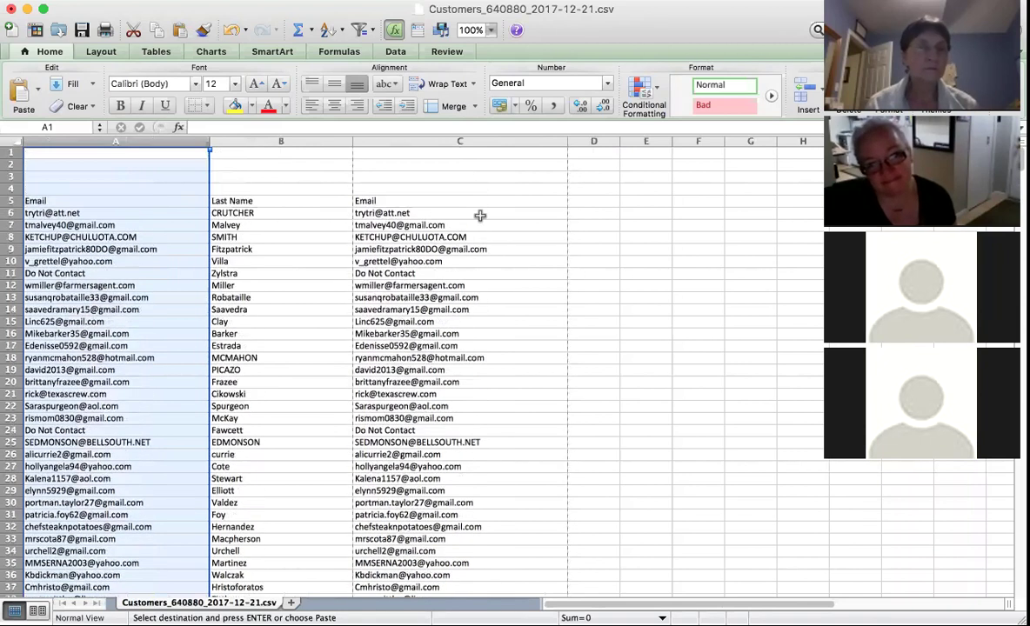
- Close the customers CSV with Don't Save and discard the large clipboard contents
left_click(11, 9)
left_click(456, 117)
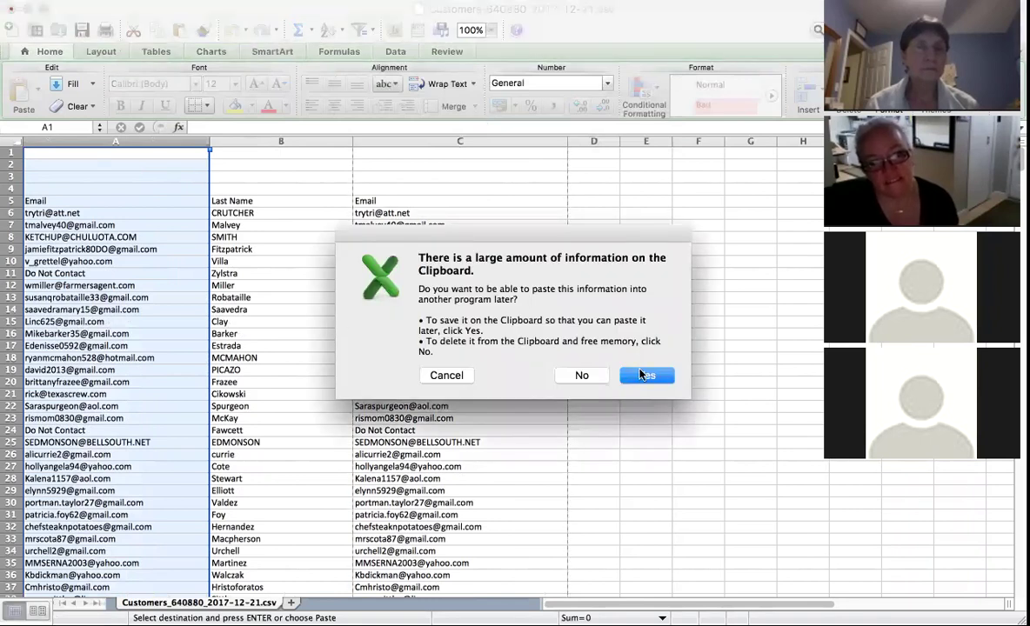
left_click(594, 375)
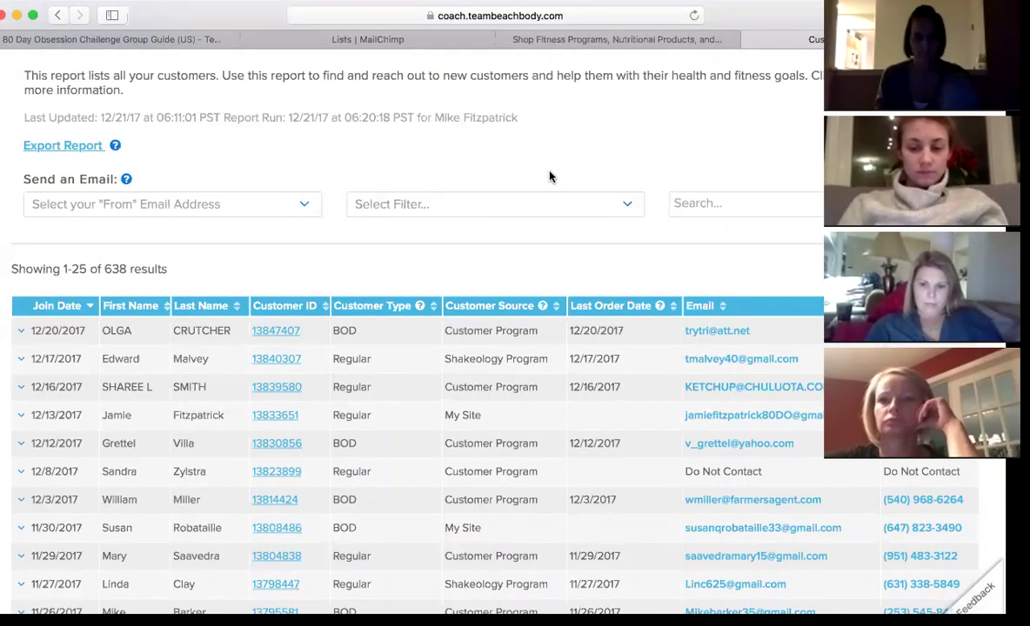
- Scroll the Customers report to the top and return to the 'Lists | MailChimp' tab
scroll(549, 177, "up", 5)
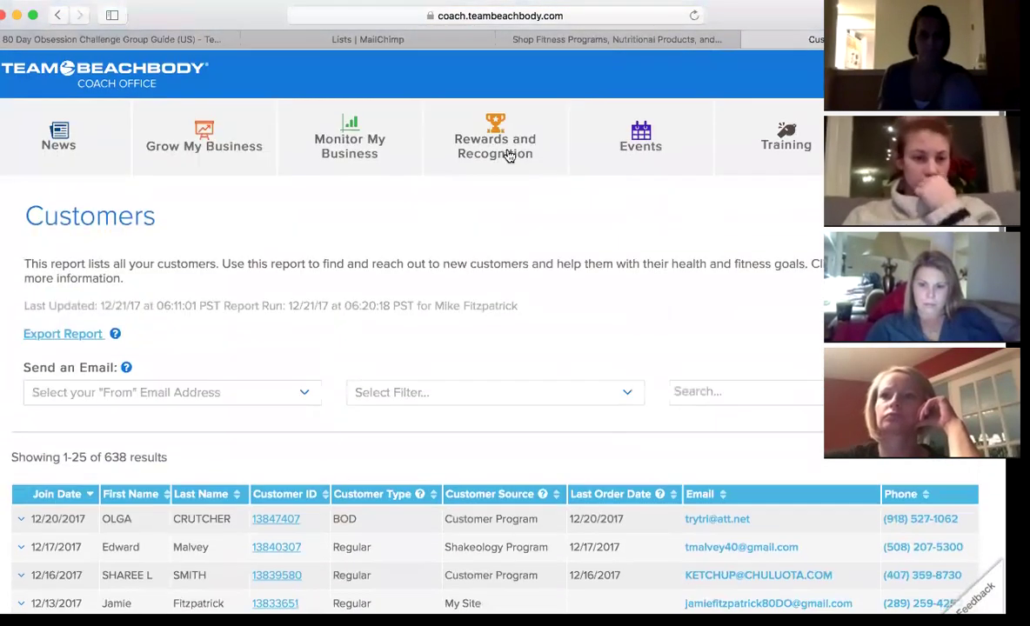
left_click(333, 39)
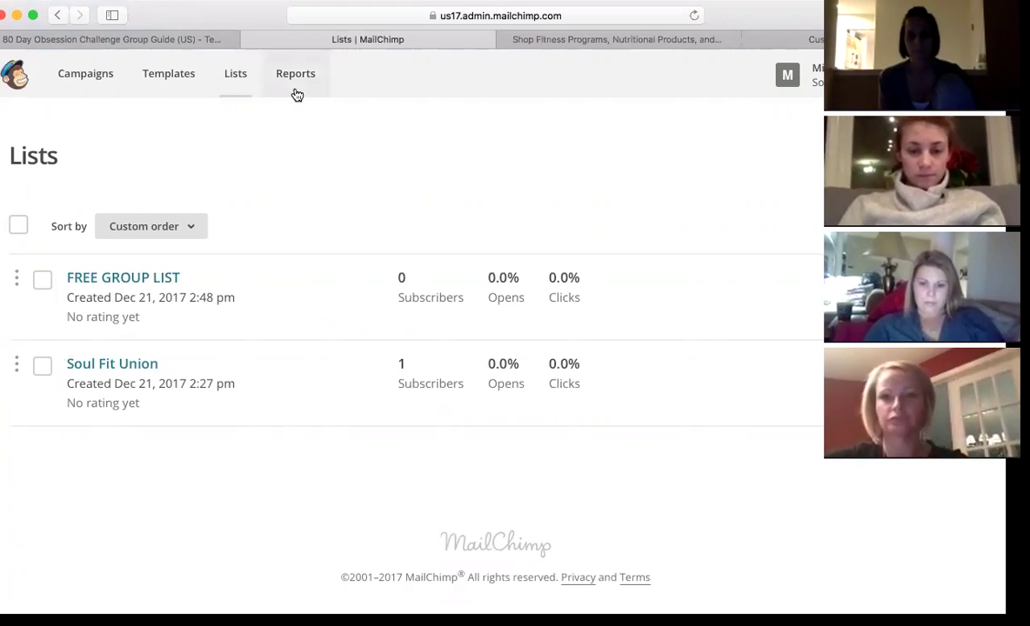
- Look over Campaigns and Templates, then return to Lists kept in custom order
left_click(235, 74)
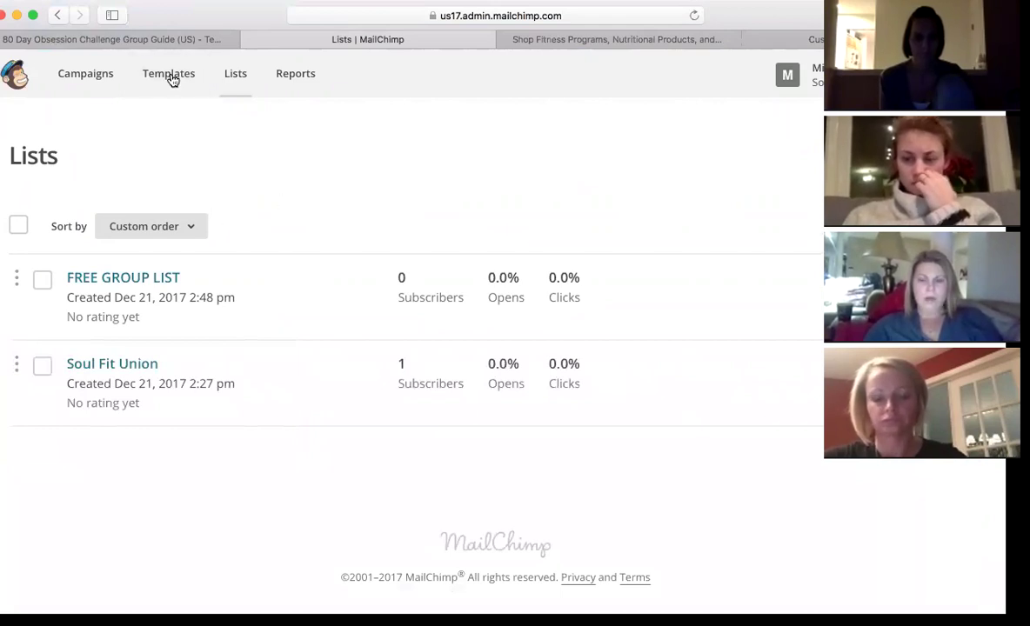
left_click(106, 76)
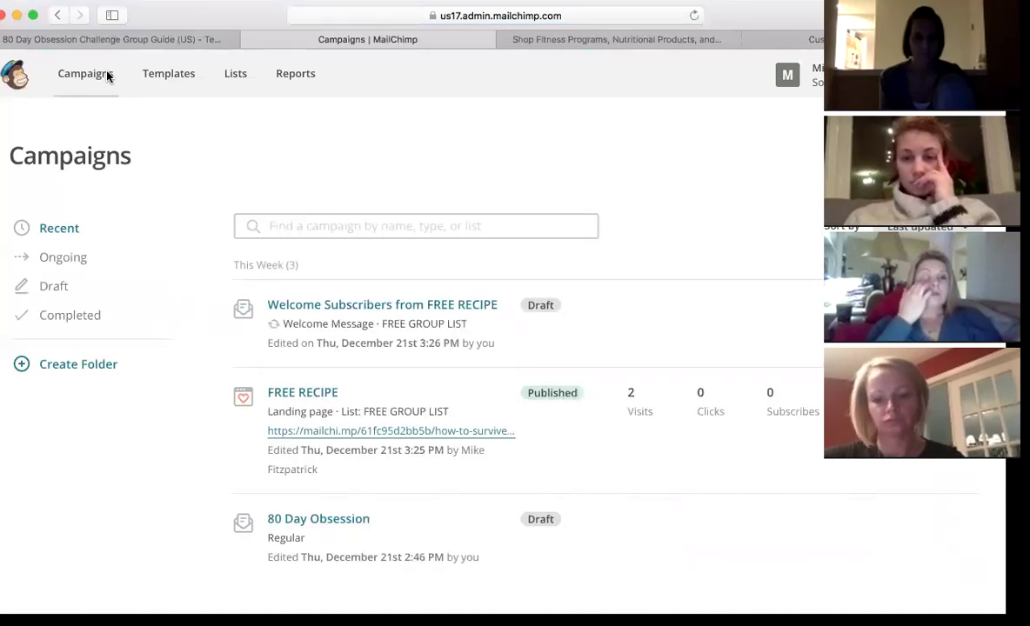
left_click(161, 74)
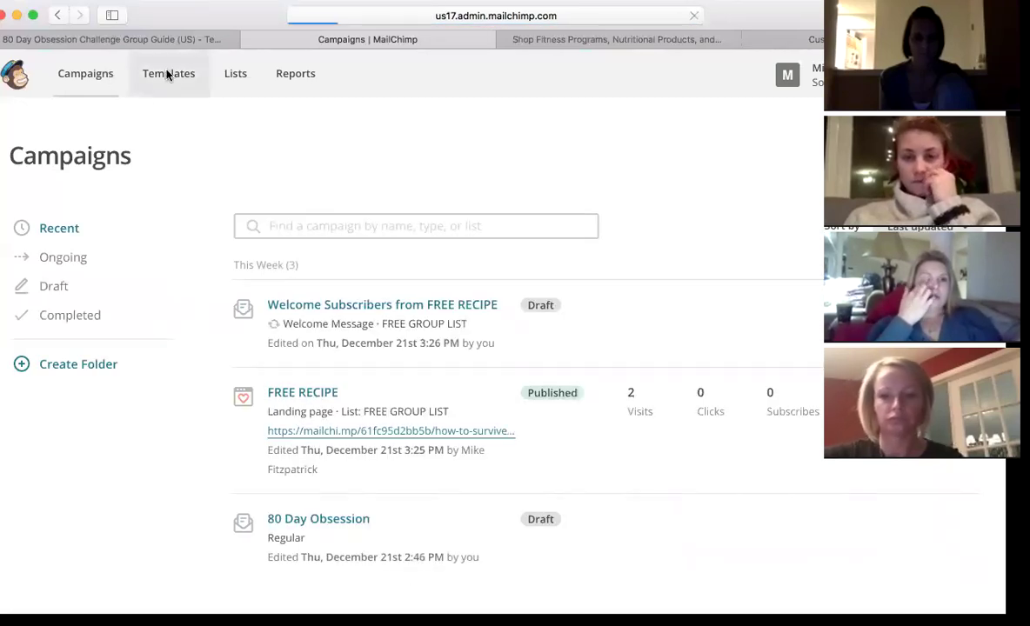
left_click(241, 76)
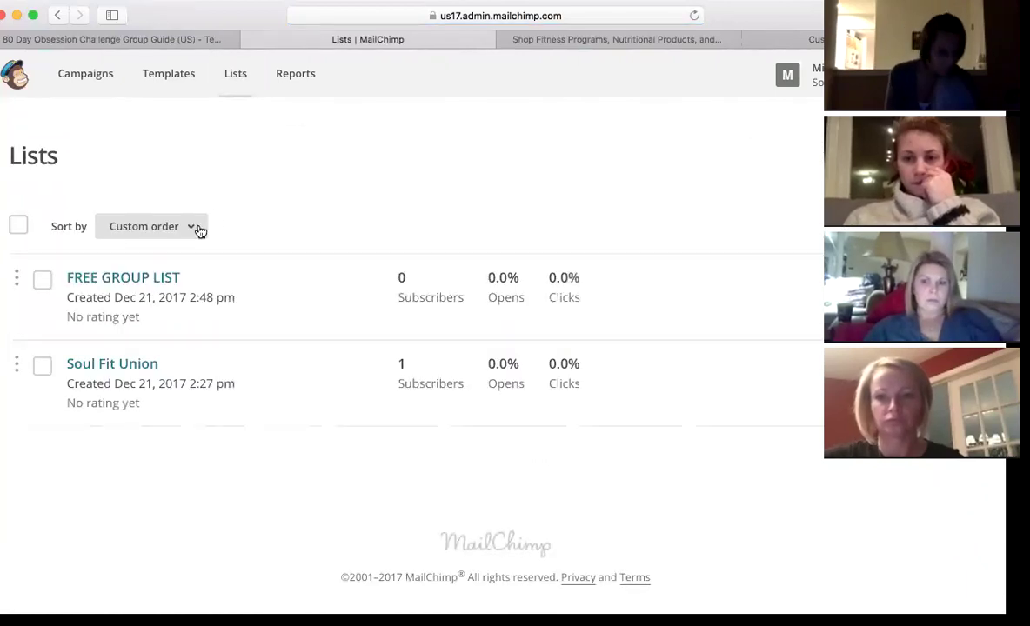
left_click(195, 228)
left_click(195, 228)
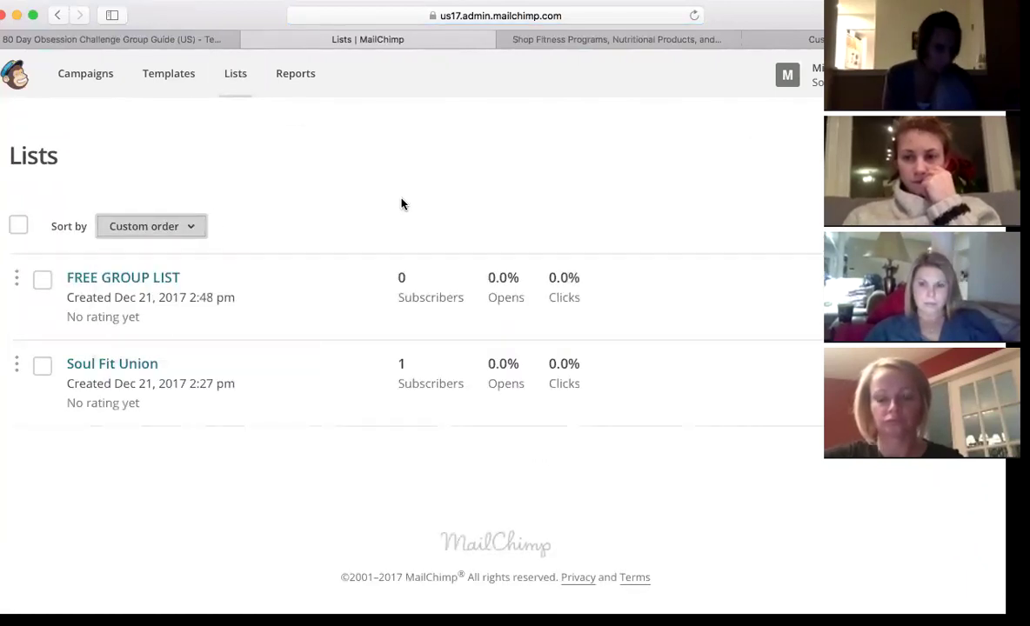
- Open FREE GROUP LIST and start Add contacts > Import contacts
left_click(169, 279)
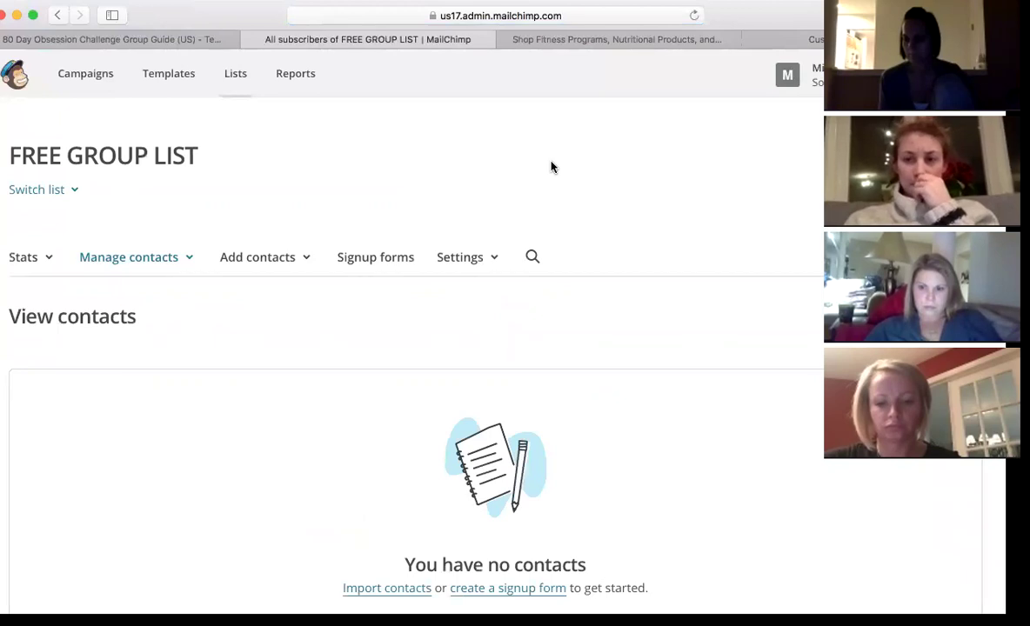
scroll(552, 168, "down", 1)
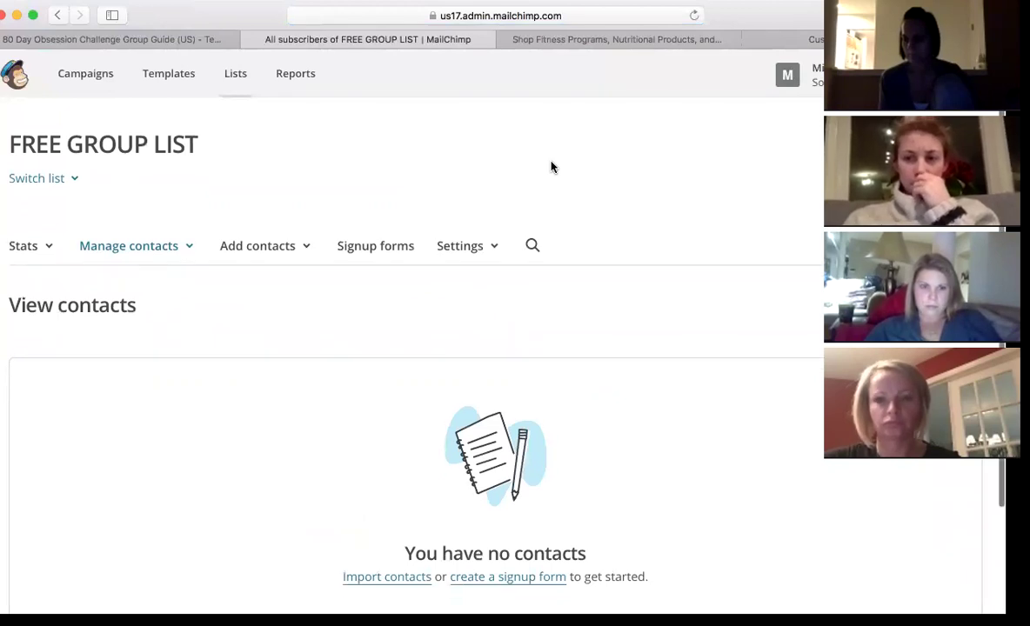
left_click(189, 250)
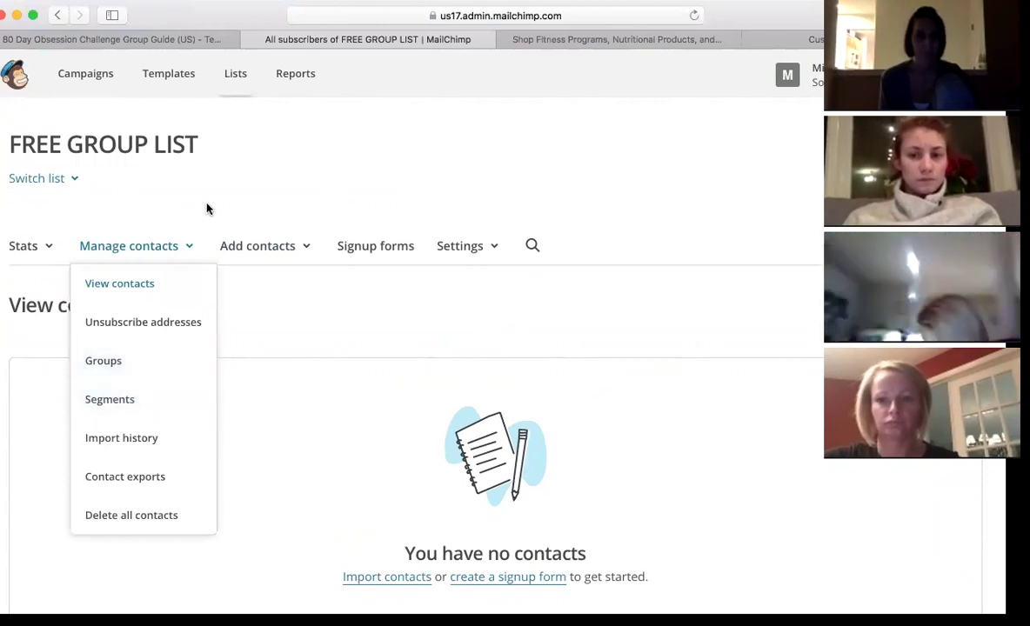
left_click(292, 248)
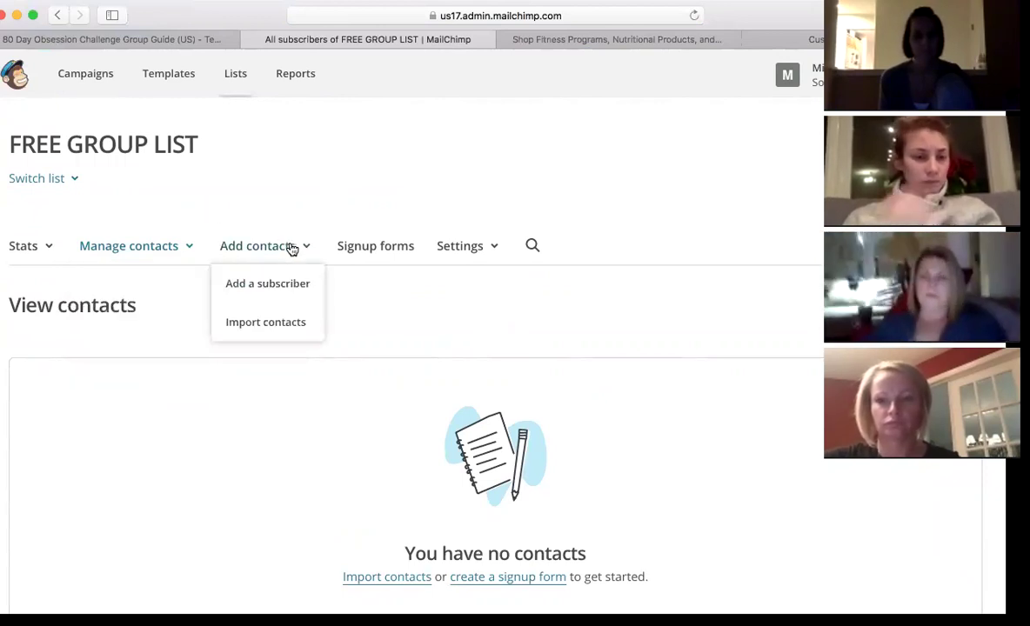
left_click(292, 323)
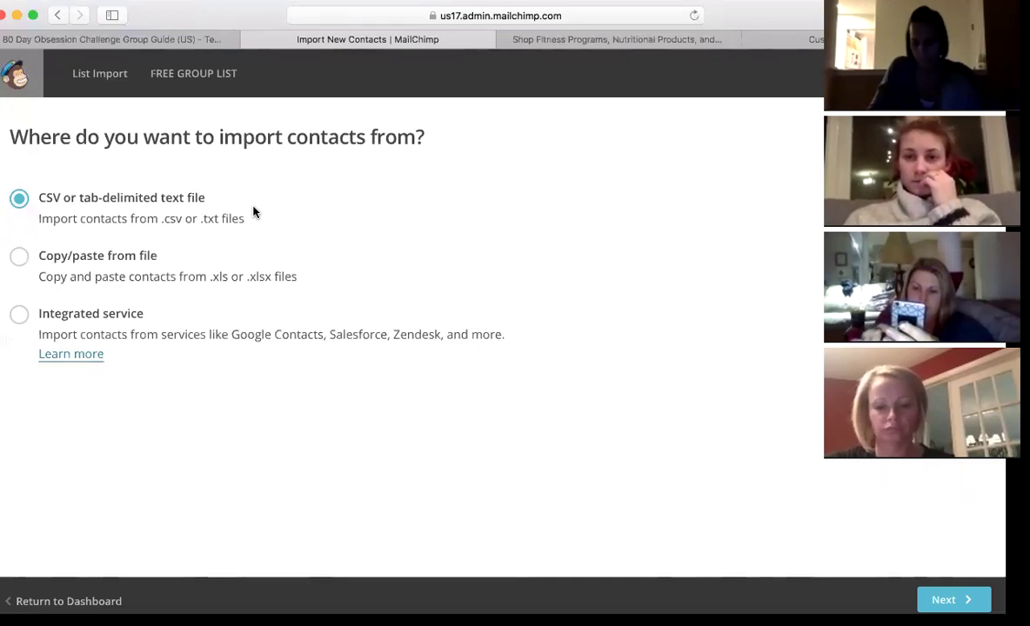
- Upload Customers_640880_2017-12-21.csv from Downloads and confirm to reach column matching
scroll(567, 351, "down", 2)
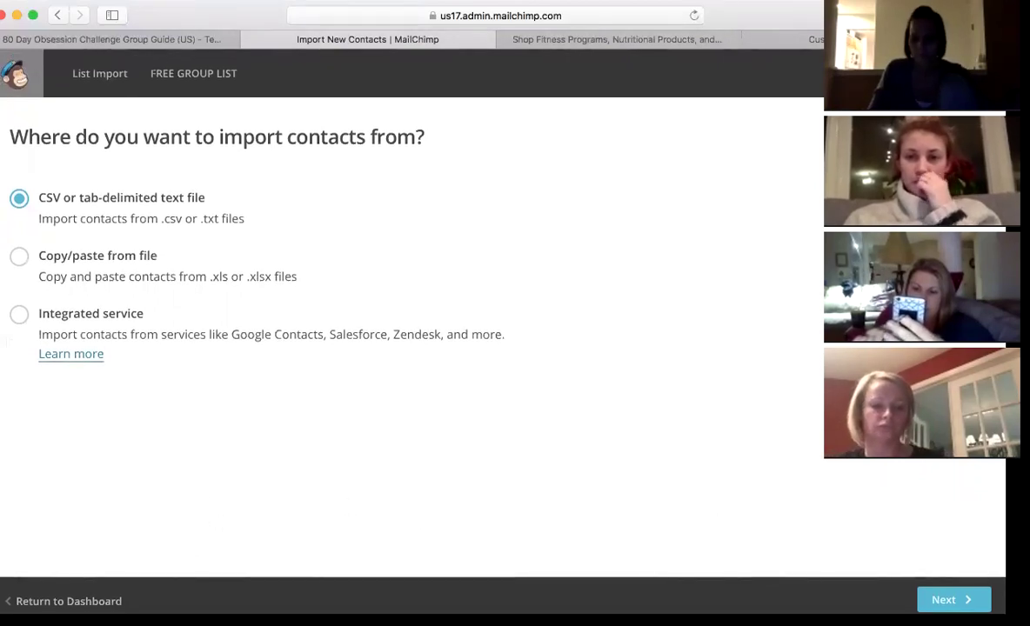
left_click(951, 600)
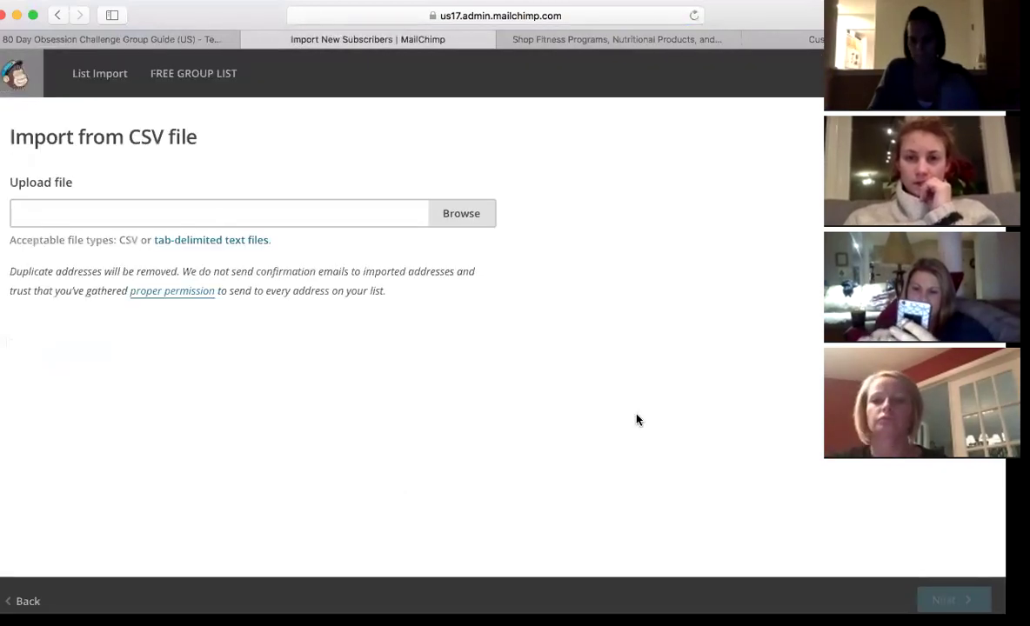
left_click(469, 224)
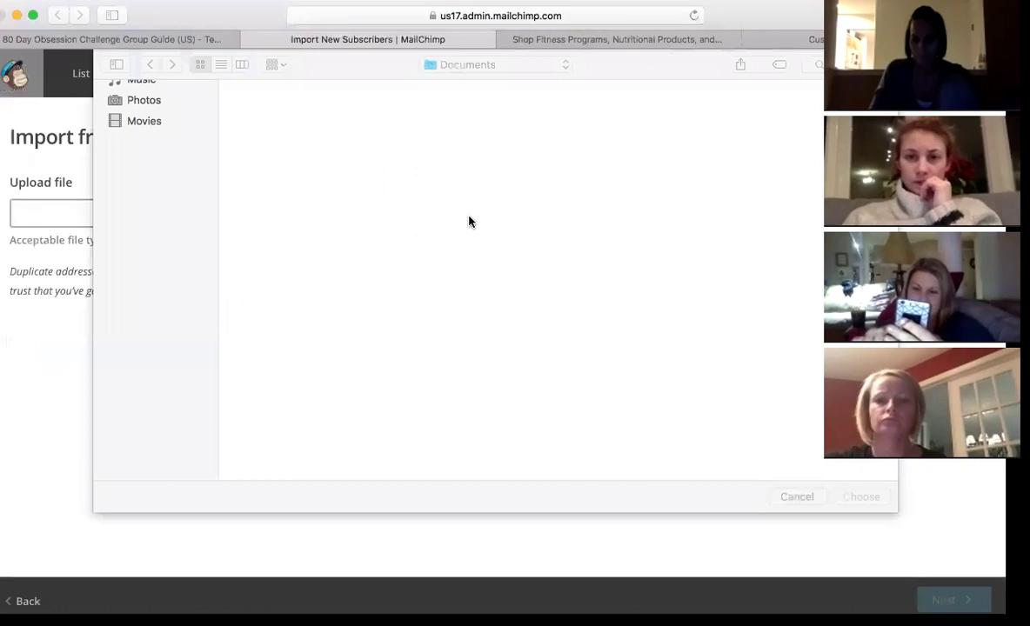
scroll(522, 228, "up", 2)
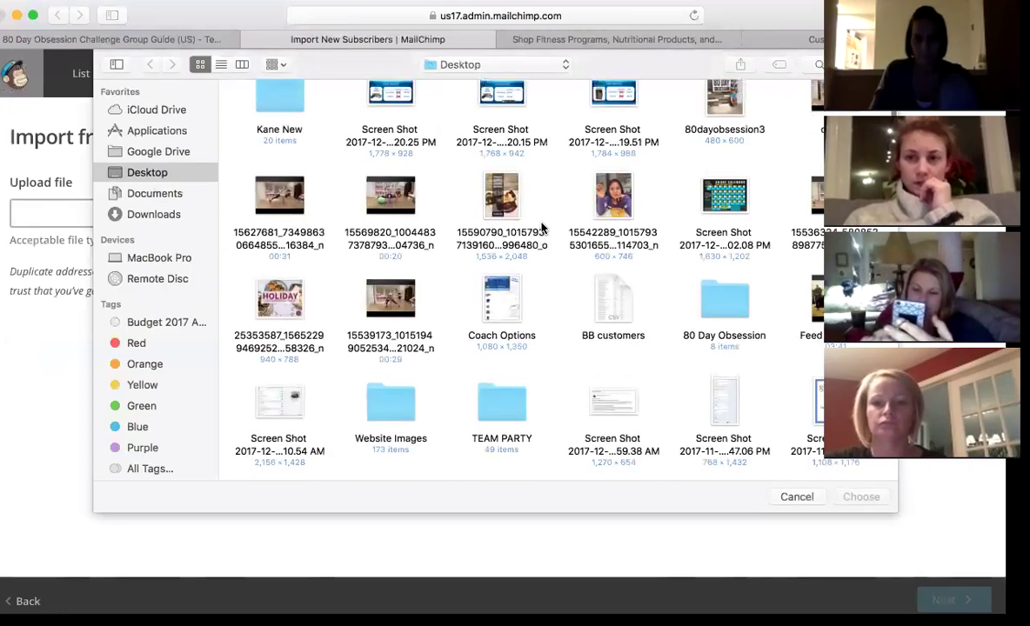
left_click(175, 220)
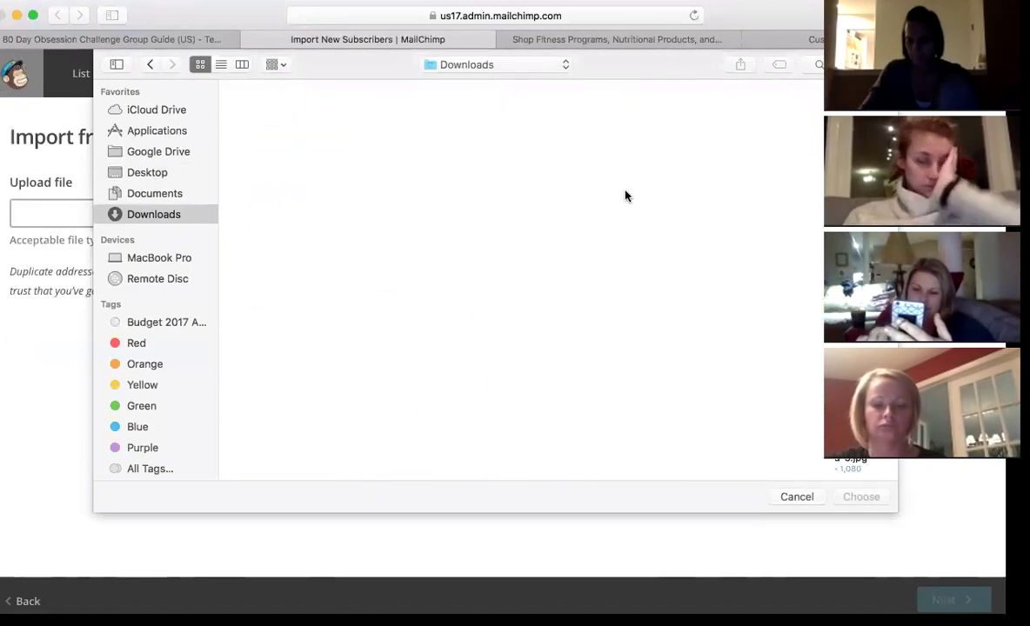
double_click(294, 122)
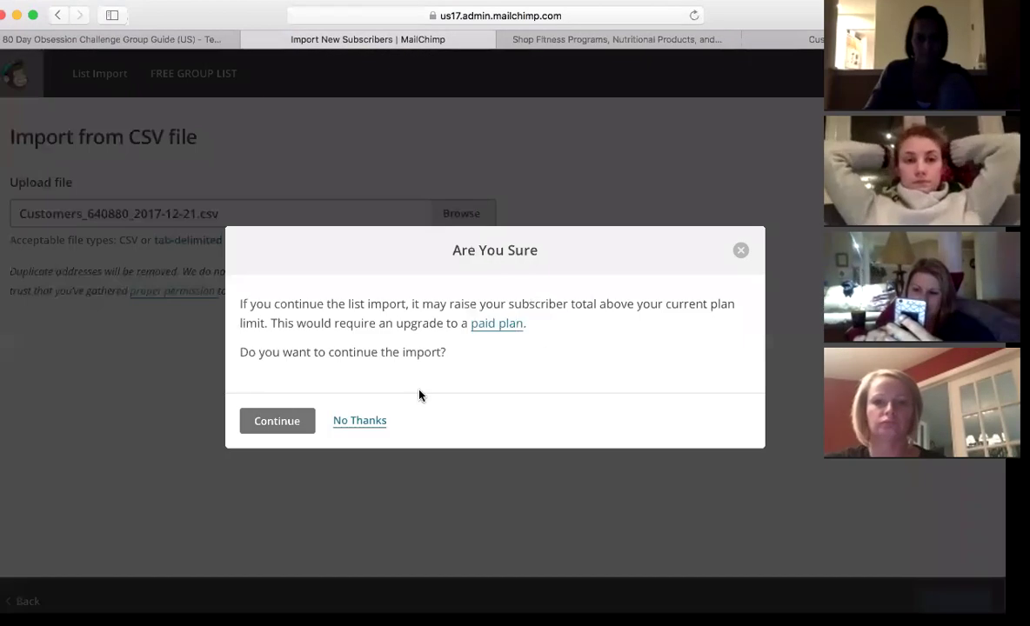
left_click(275, 424)
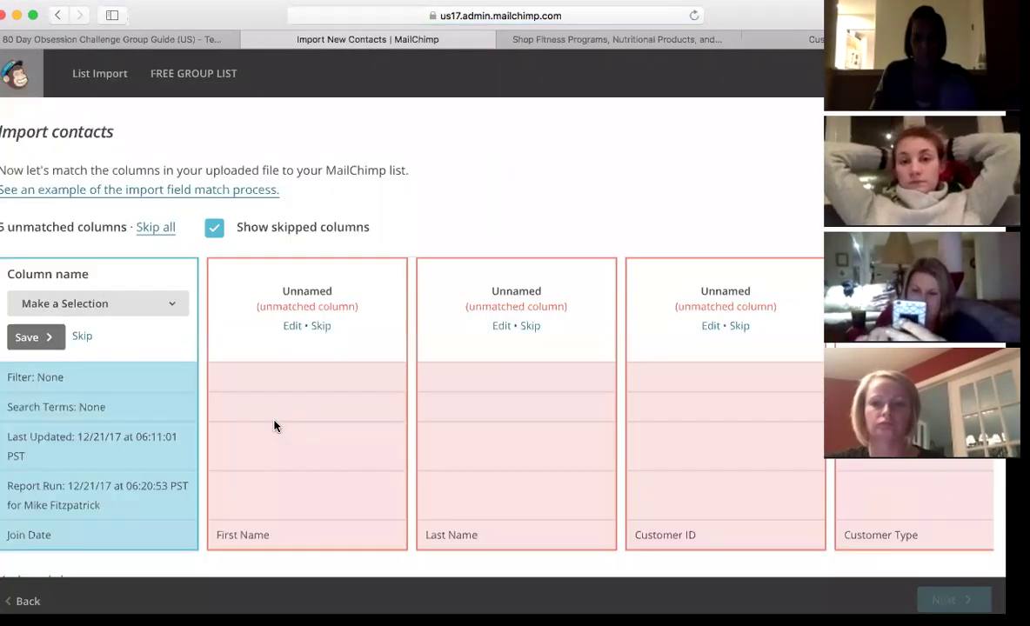
scroll(524, 209, "down", 3)
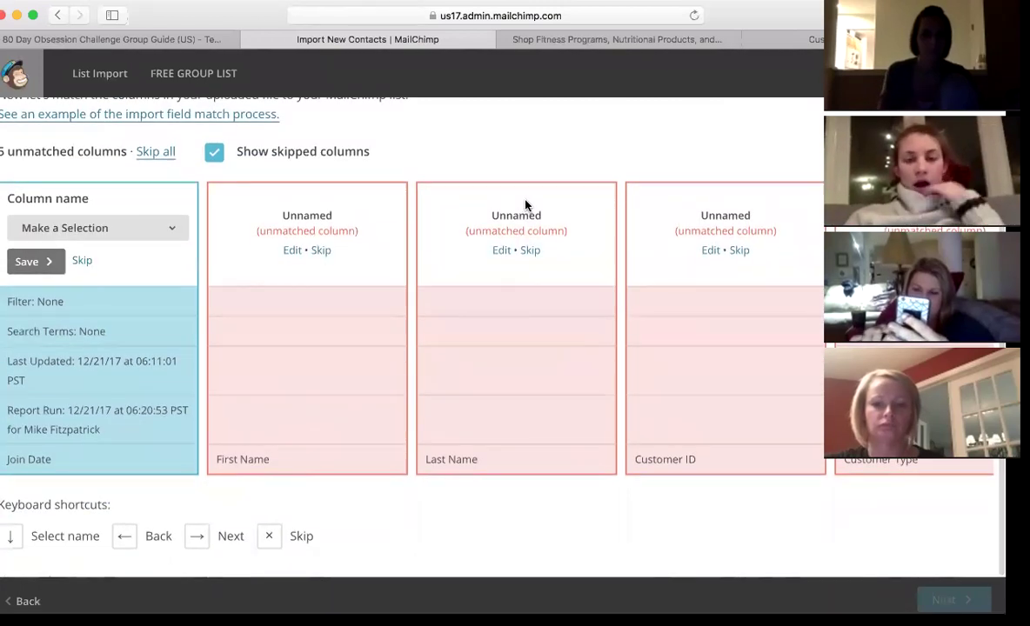
scroll(384, 168, "up", 3)
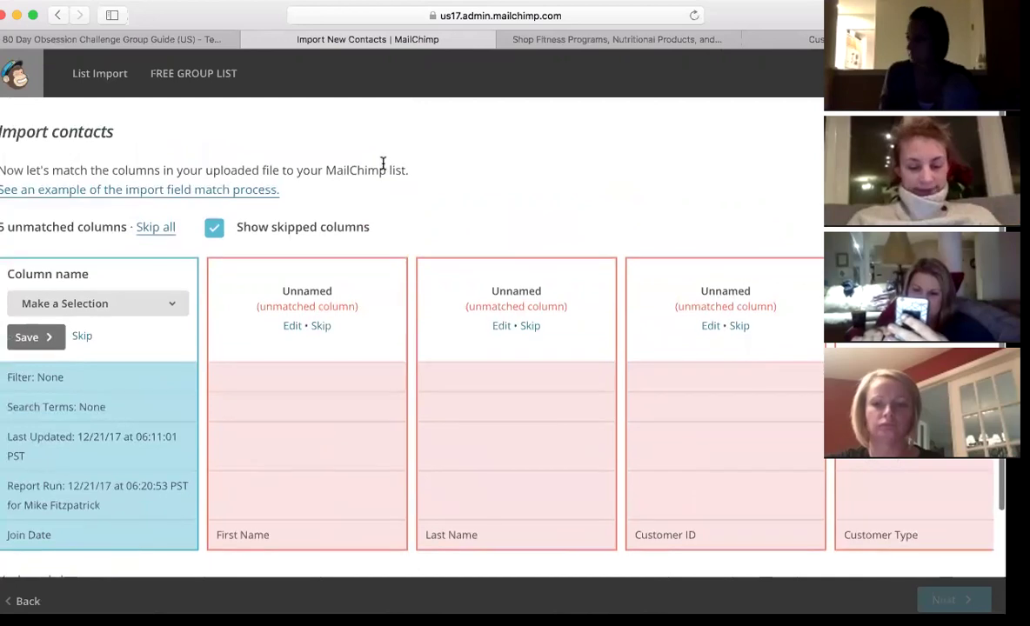
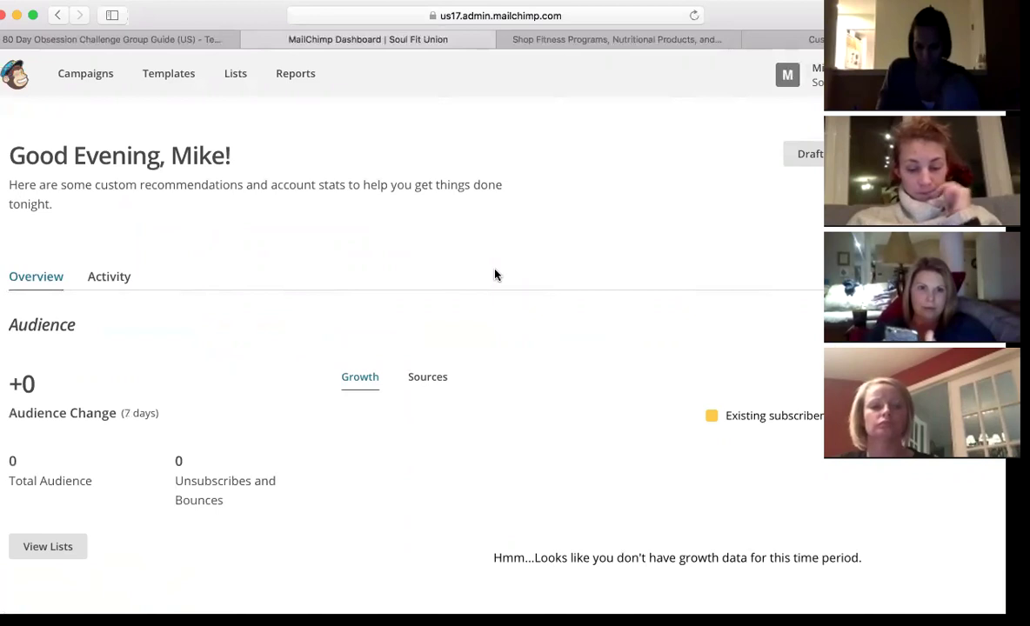
- Open the Lists page to see the FREE GROUP LIST and Soul Fit Union audiences
left_click(237, 75)
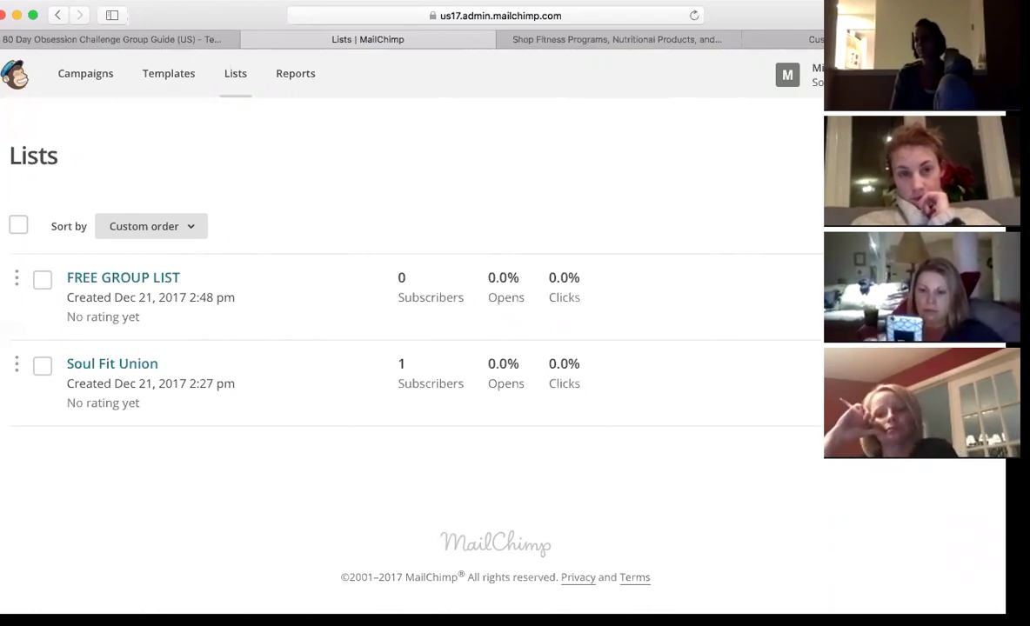
- Go to the Campaigns area to begin creating a new campaign
left_click(98, 76)
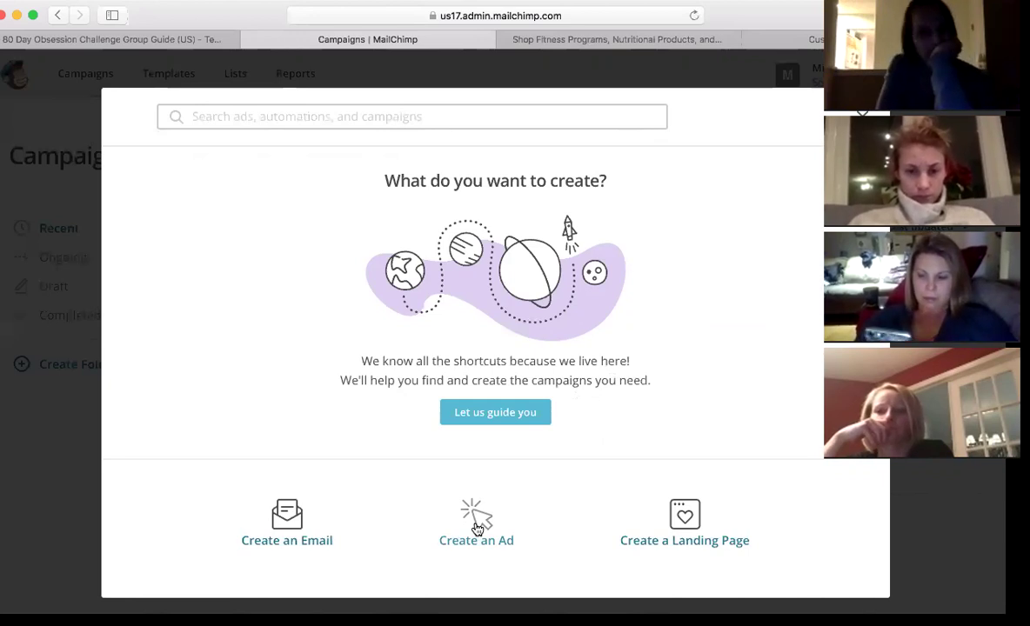
- Start a new email and browse the Automated subscriber activity options
left_click(293, 523)
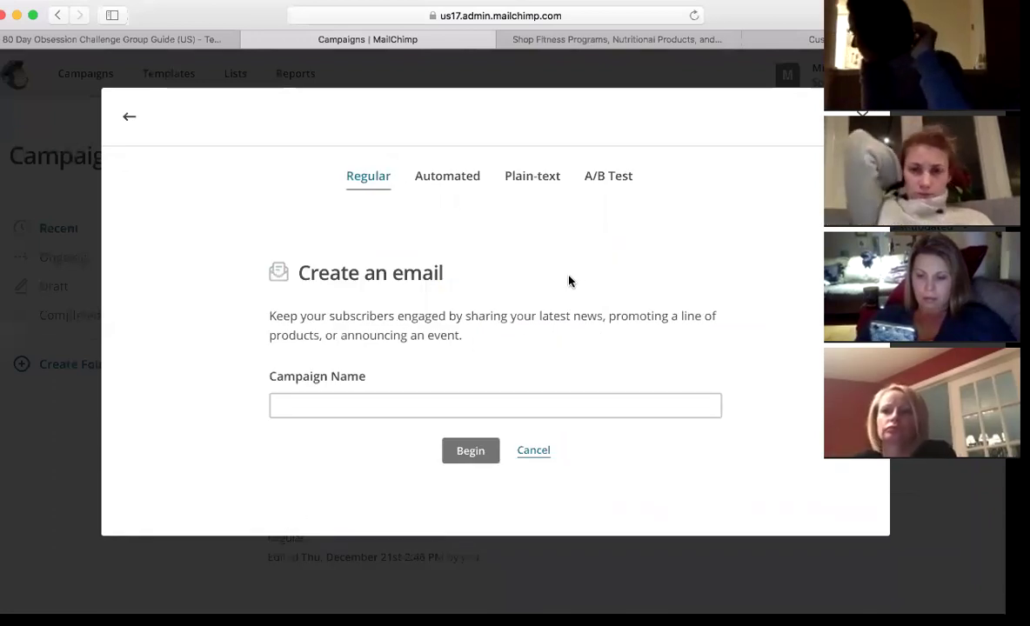
left_click(456, 184)
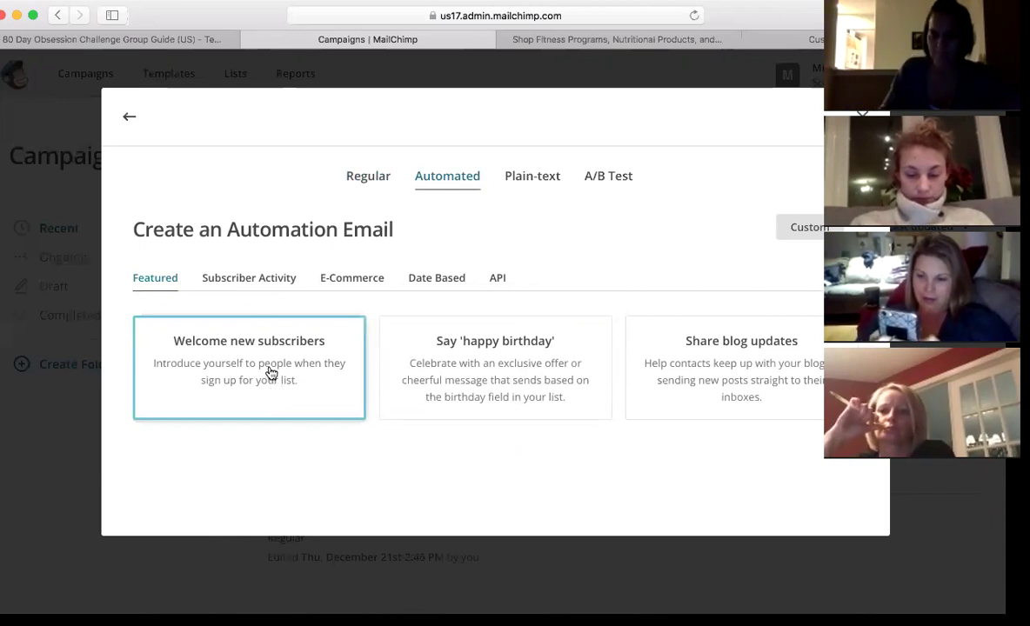
left_click(262, 283)
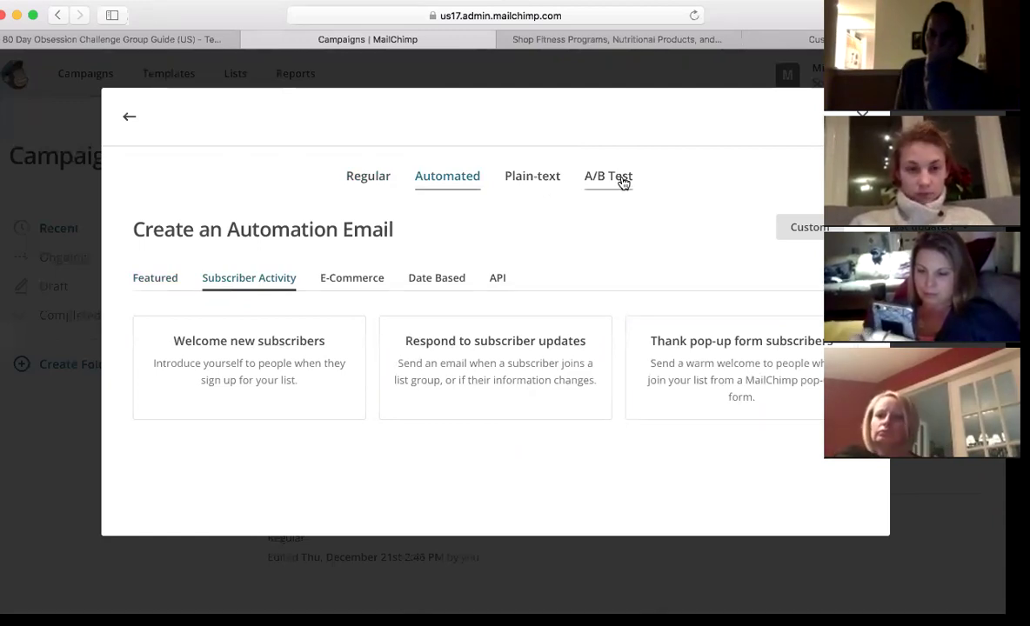
- Create a Regular email campaign named '80 Day Obsession'
left_click(374, 176)
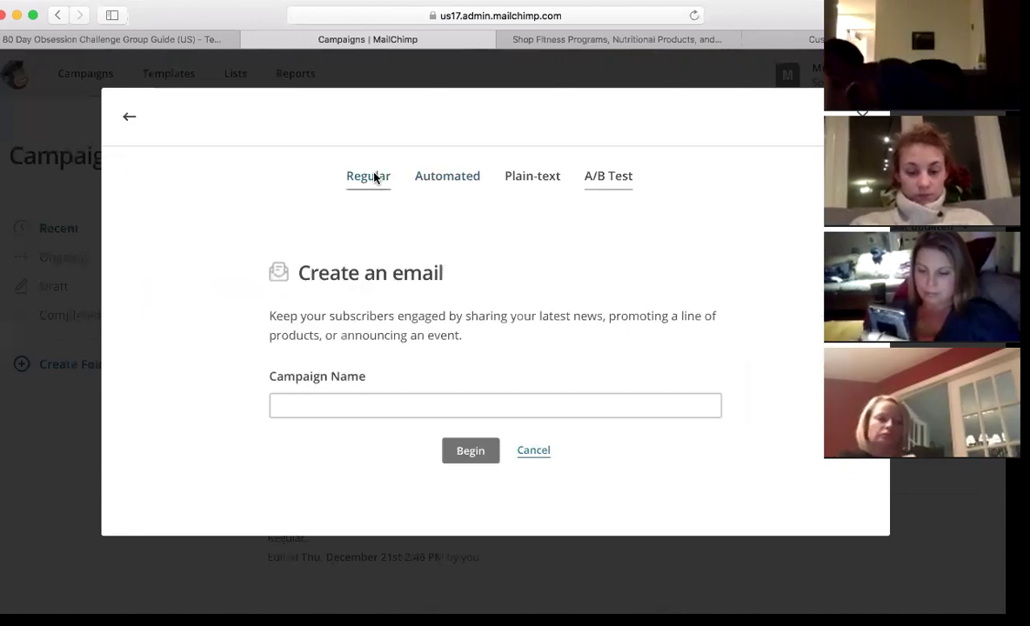
left_click(353, 411)
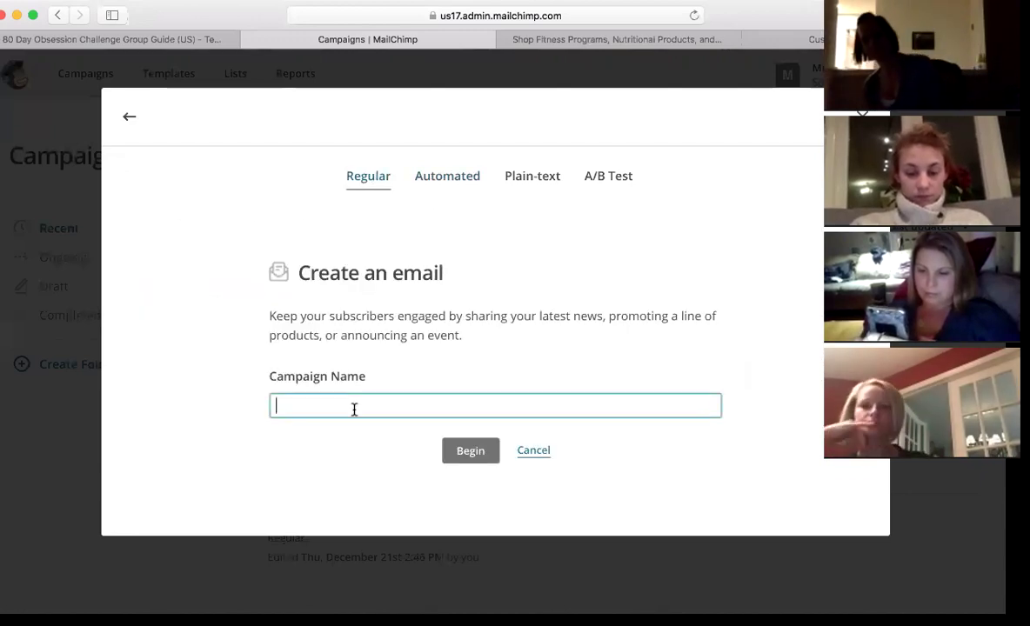
type("*0 D")
type("ay Obsessio")
type("n")
left_click(280, 405)
key("BackSpace")
type("8")
left_click(465, 452)
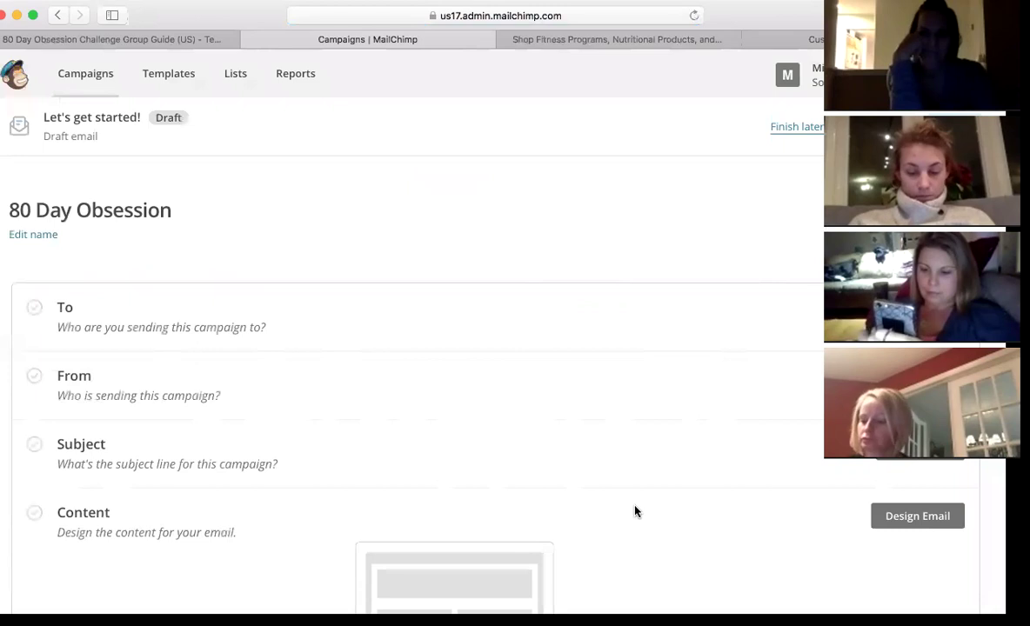
- Send the campaign to all subscribers of the Soul Fit Union list
left_click(600, 322)
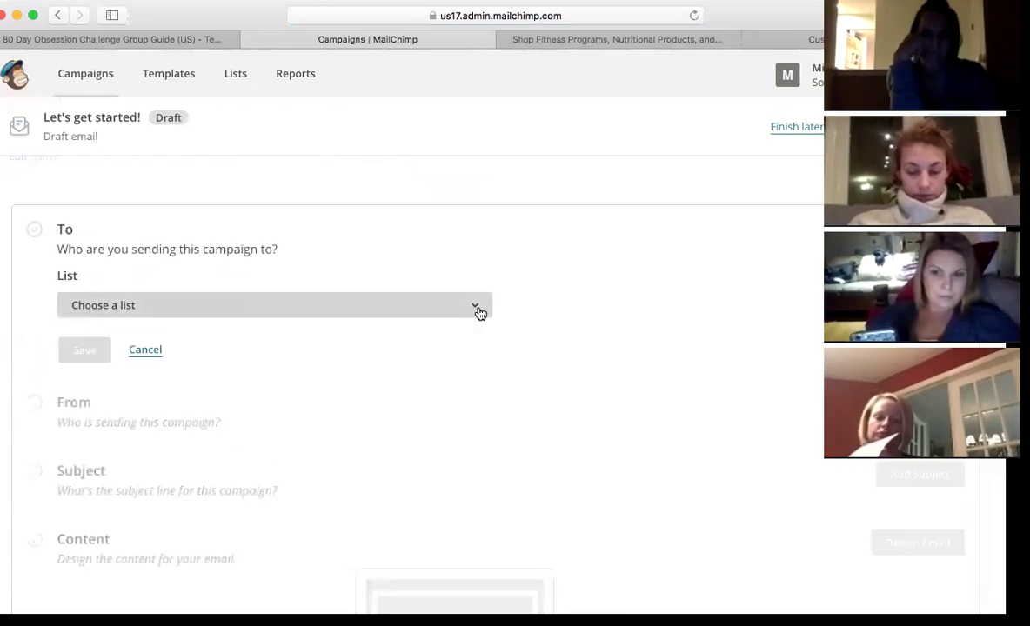
left_click(477, 309)
left_click(350, 439)
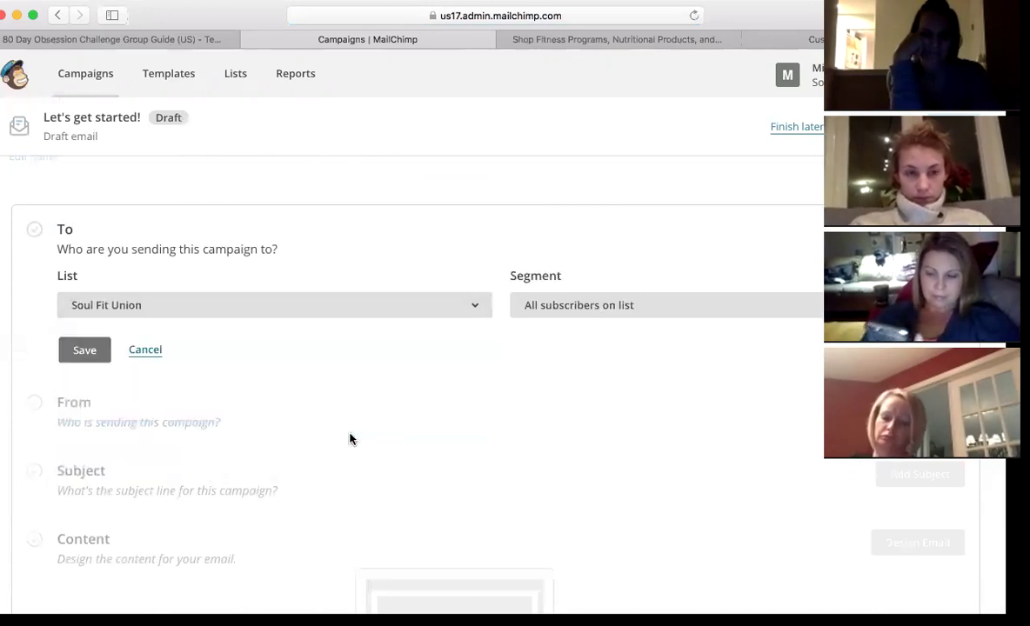
left_click(678, 309)
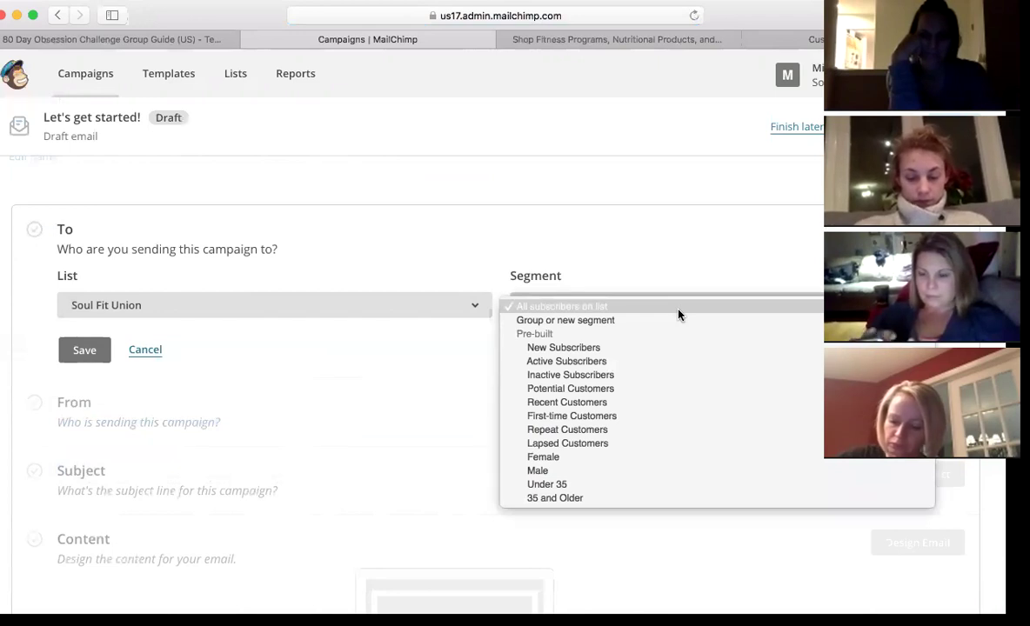
left_click(724, 263)
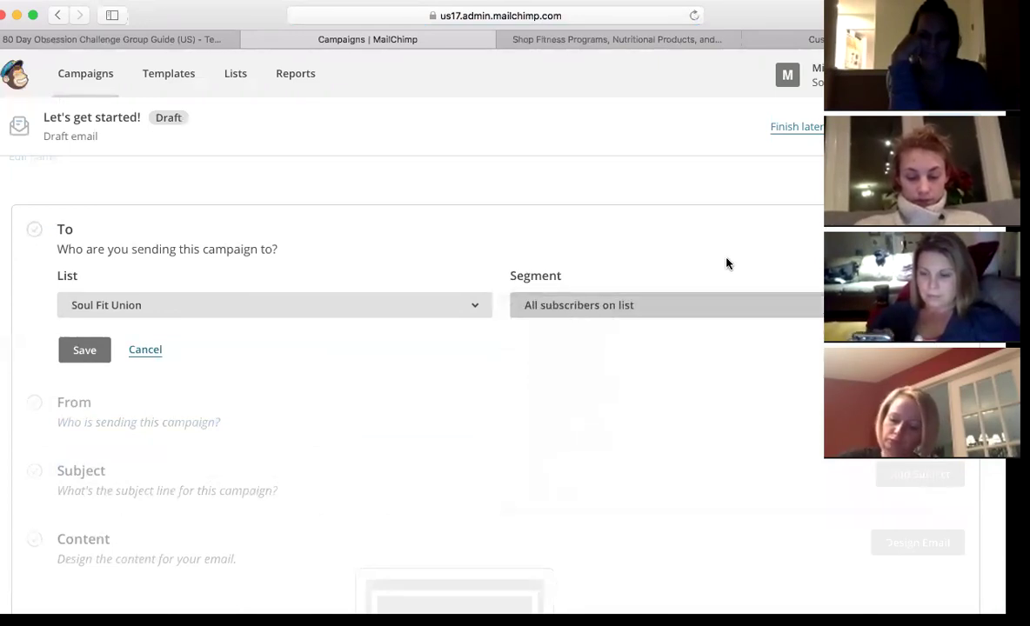
scroll(726, 263, "down", 2)
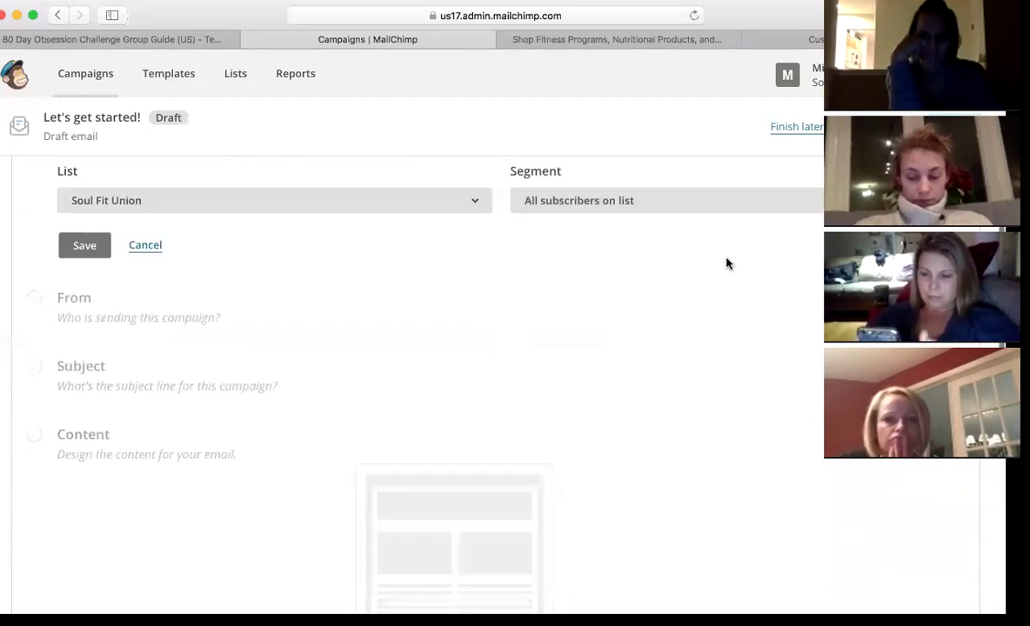
left_click(87, 245)
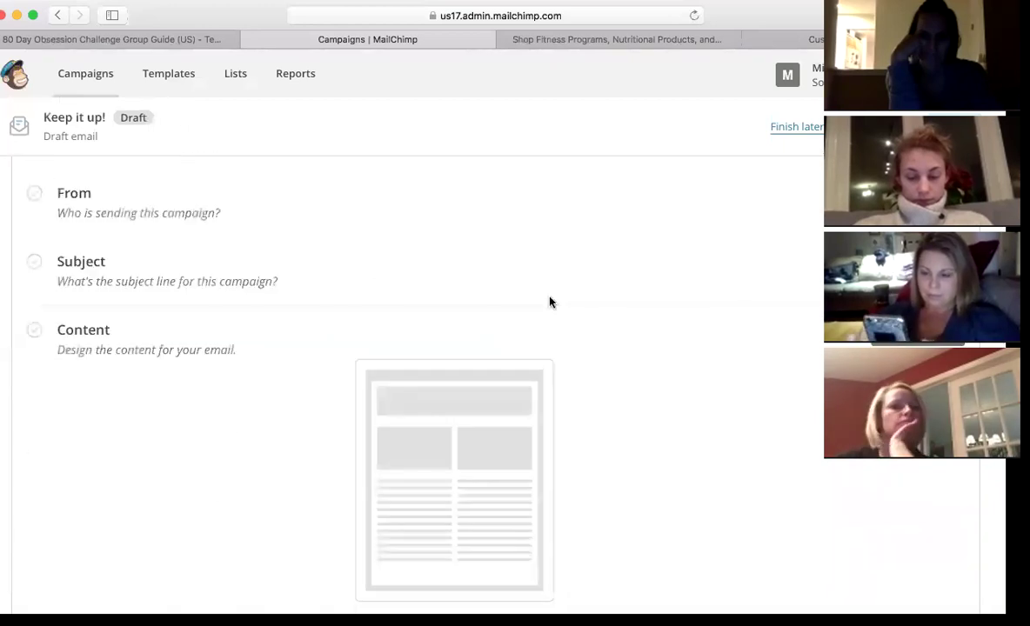
- Save the From section with the existing sender name and e-mail address
left_click(917, 196)
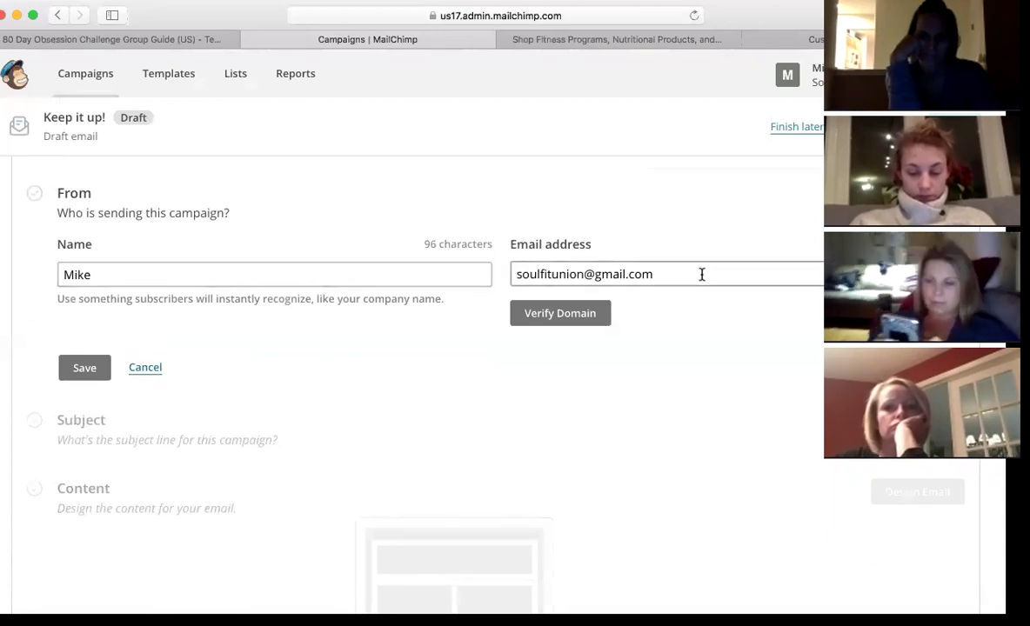
left_click(91, 370)
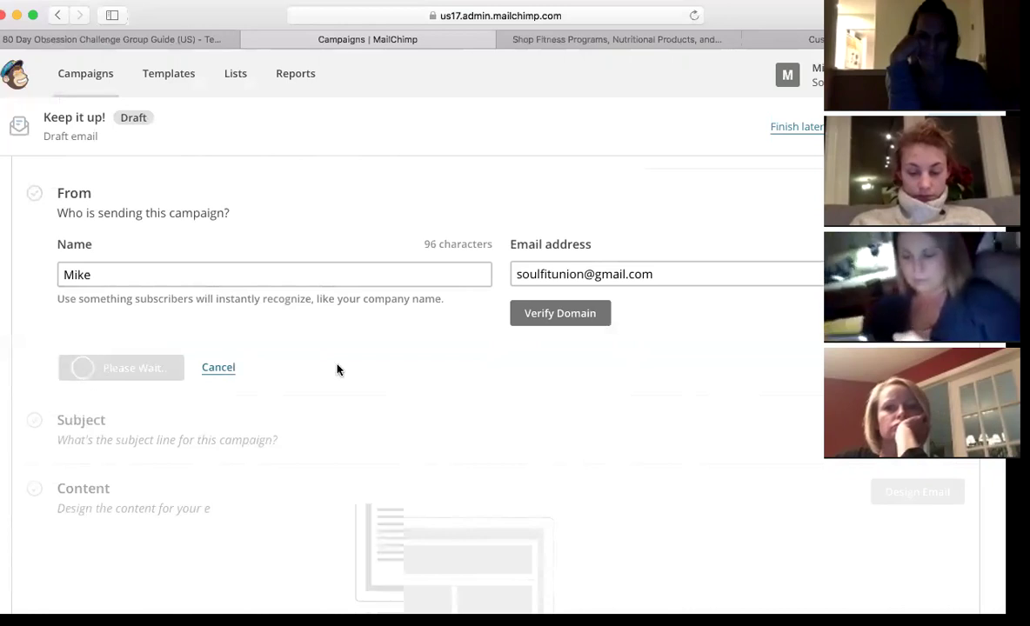
scroll(461, 388, "down", 1)
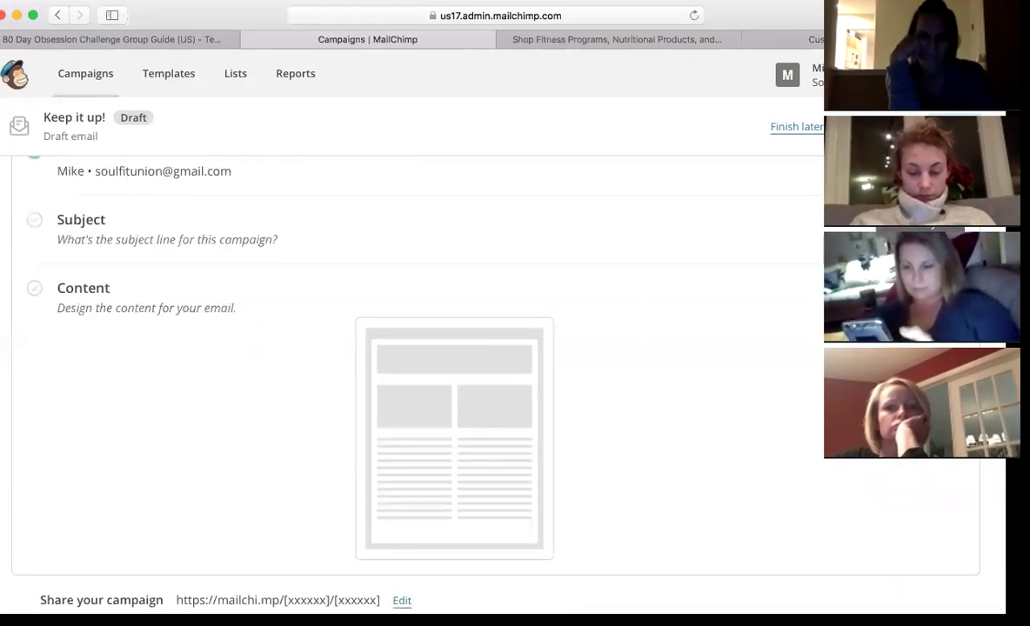
- Set subject 'Oops I think I made a mistake...' and preview text 'Here's a little something I thought you would like...'
left_click(909, 228)
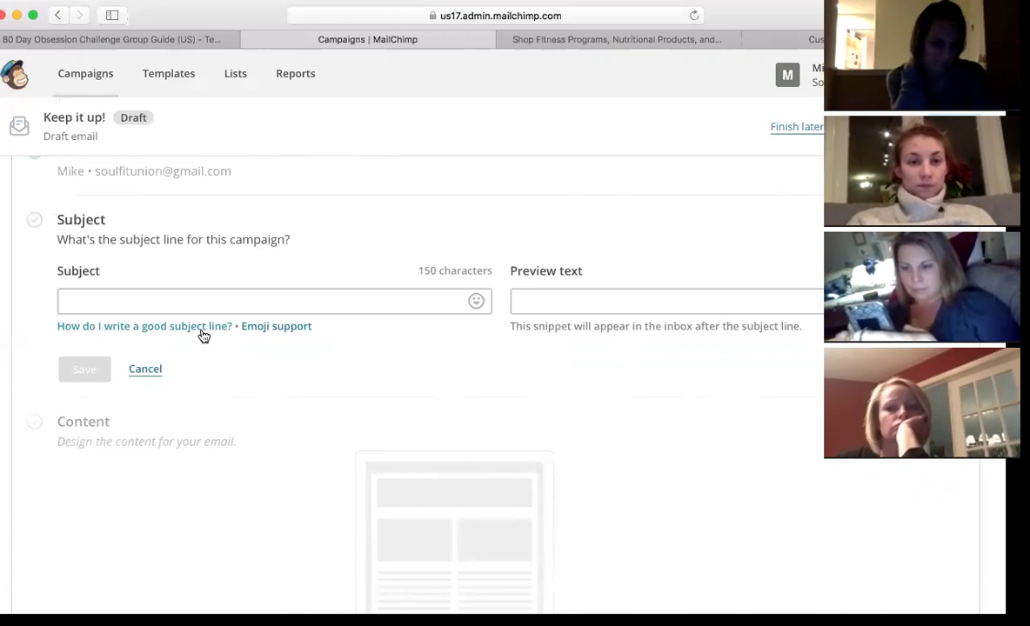
left_click(196, 307)
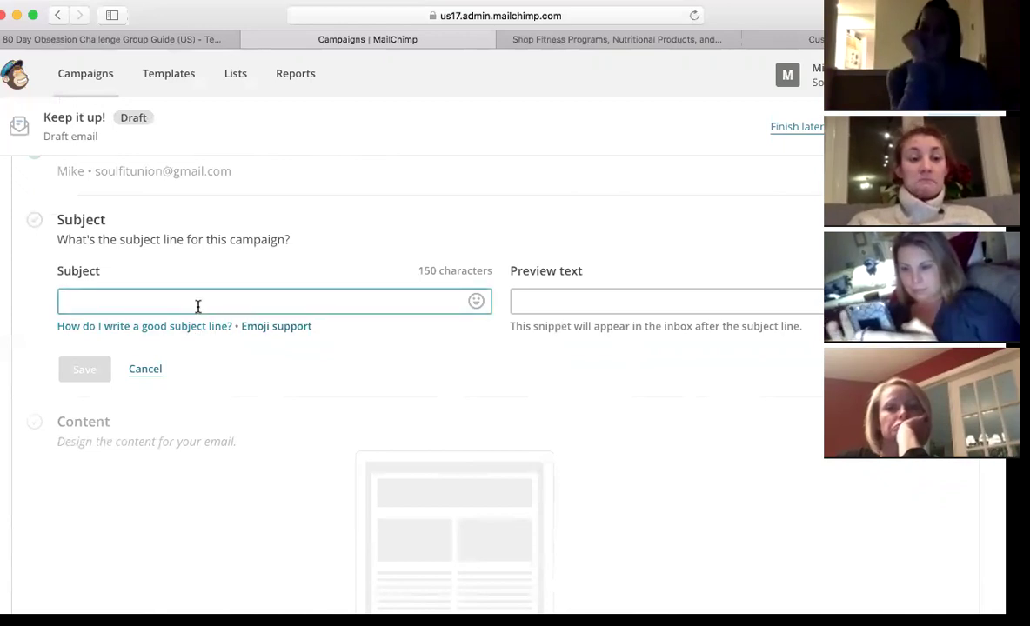
type("Oops I think I made a mistake...")
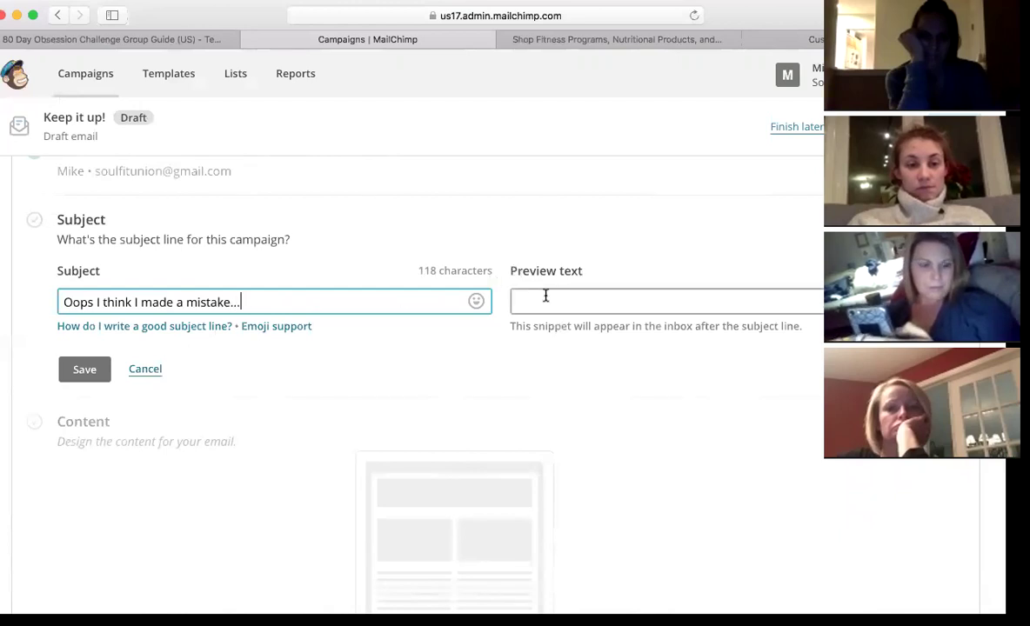
left_click(545, 297)
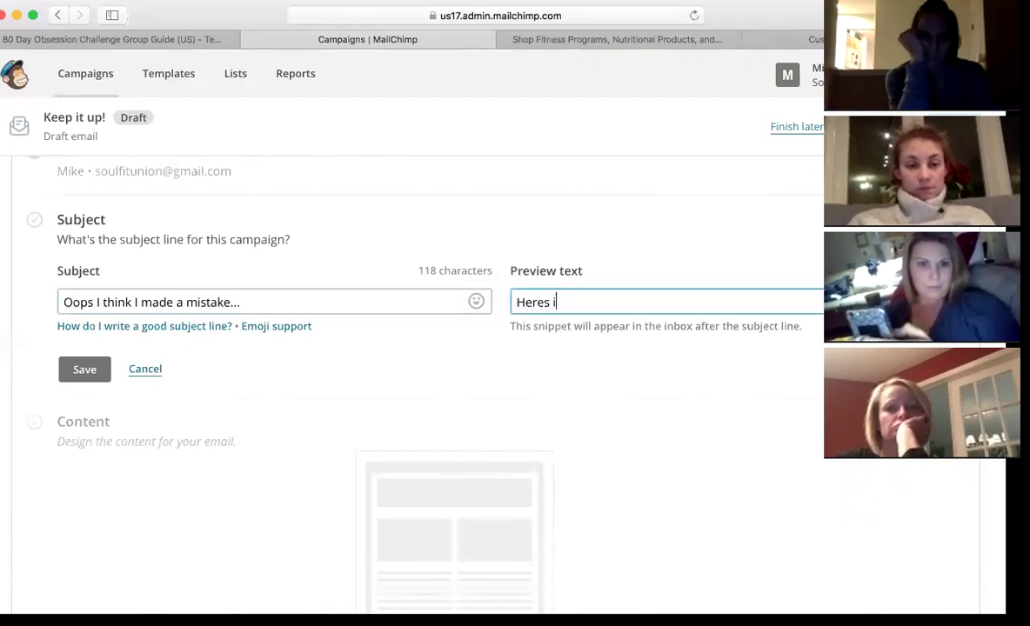
type("Here's a little")
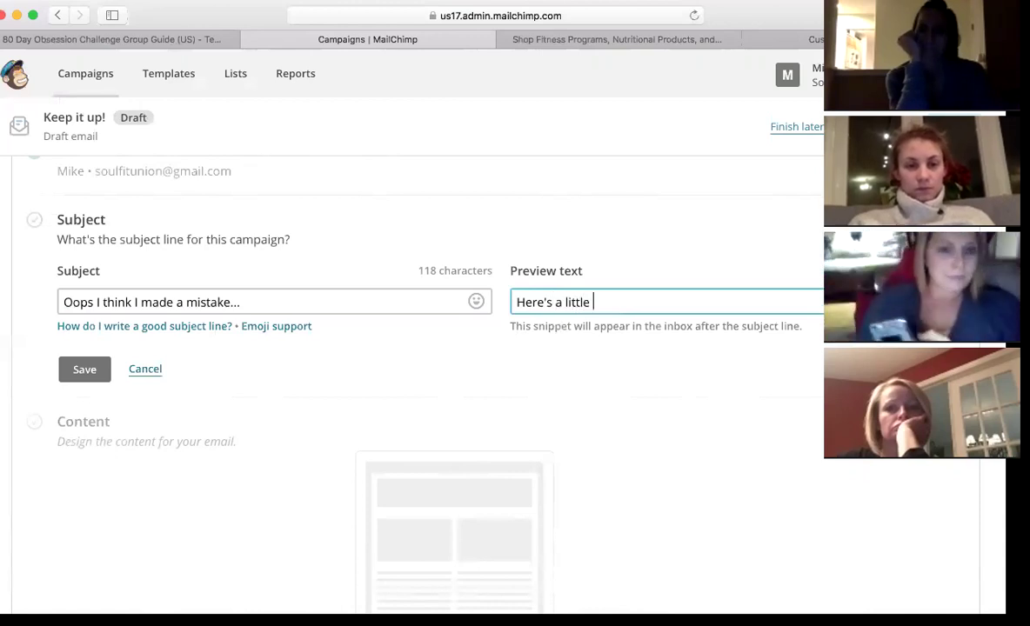
type(" something ")
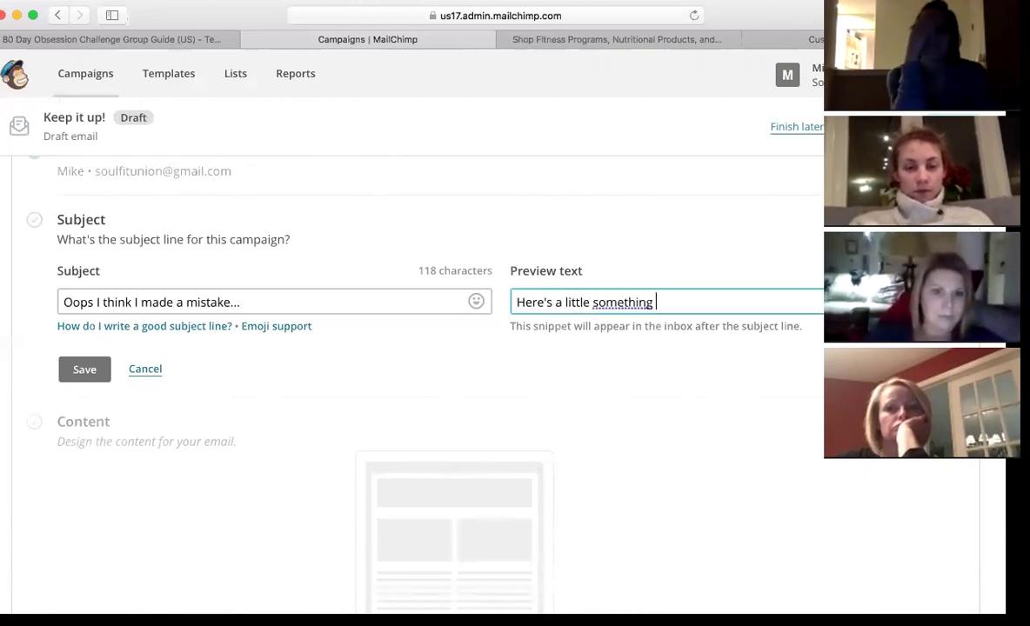
type("I thought yo")
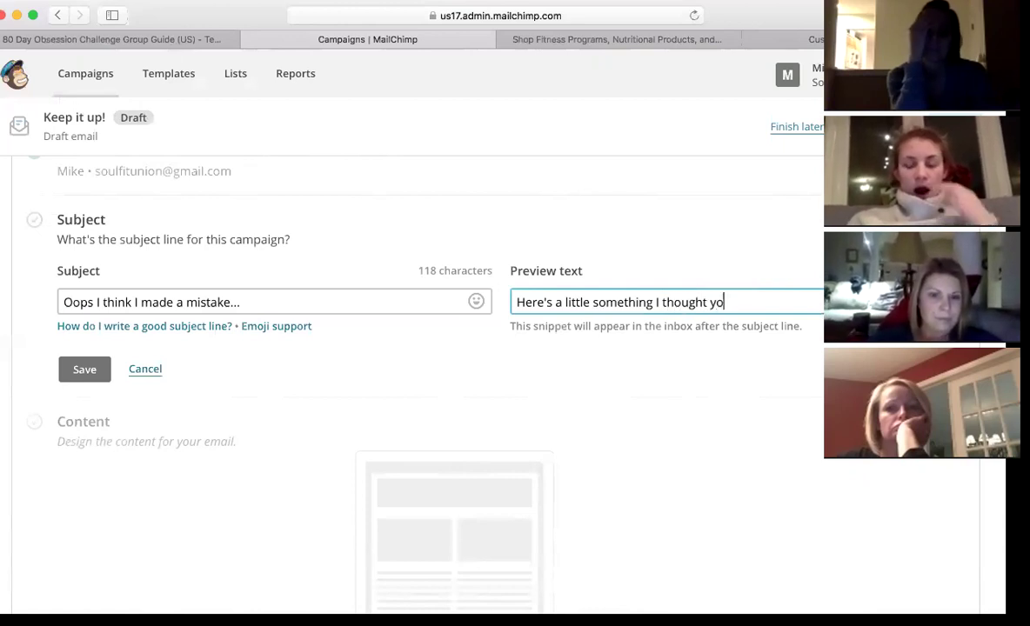
type("u would lik")
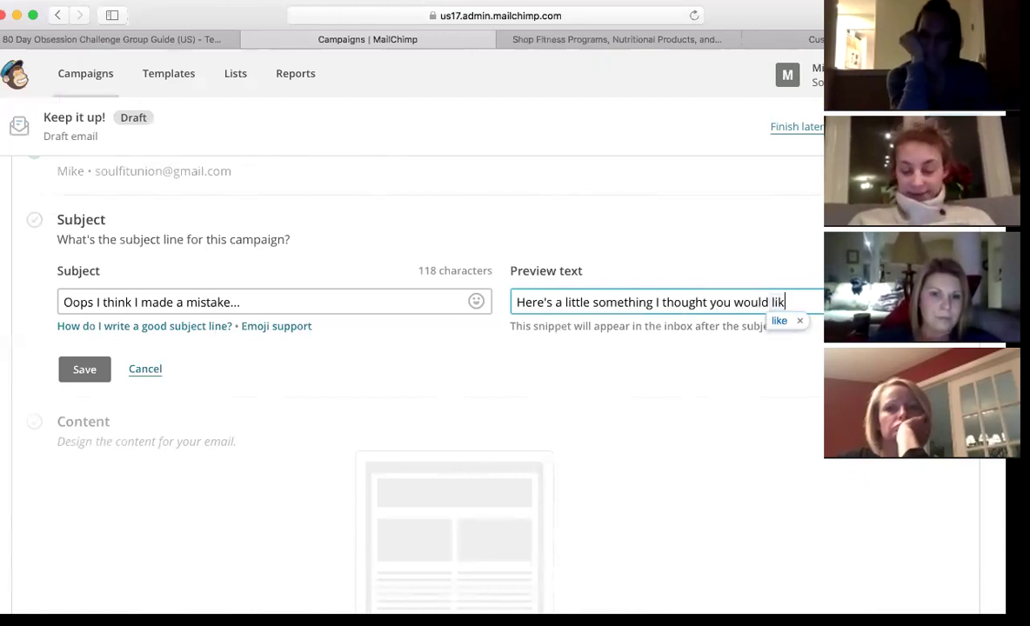
type("e...")
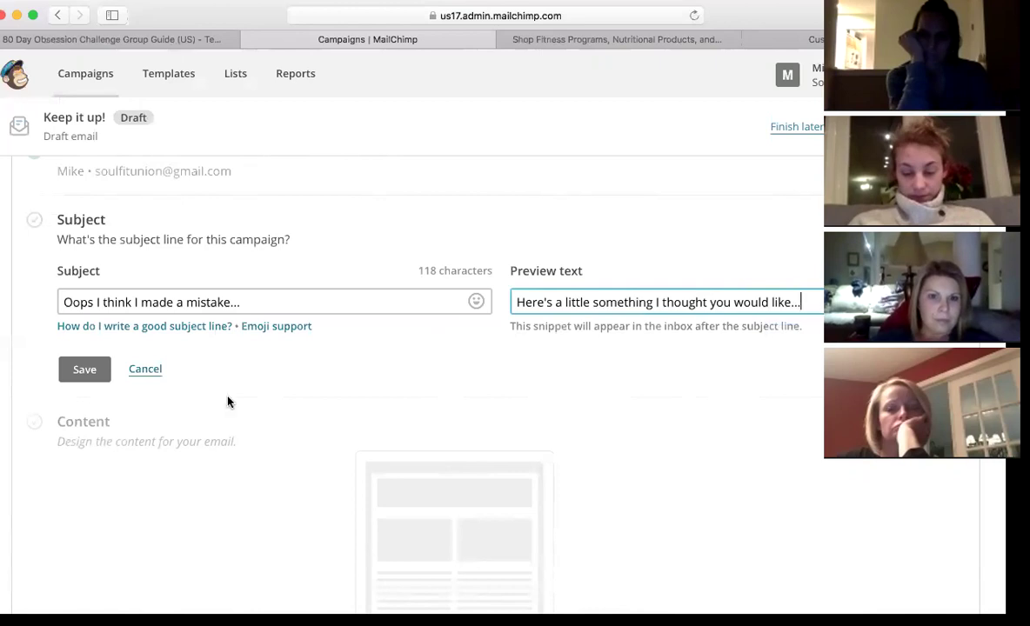
left_click(87, 370)
scroll(578, 447, "down", 2)
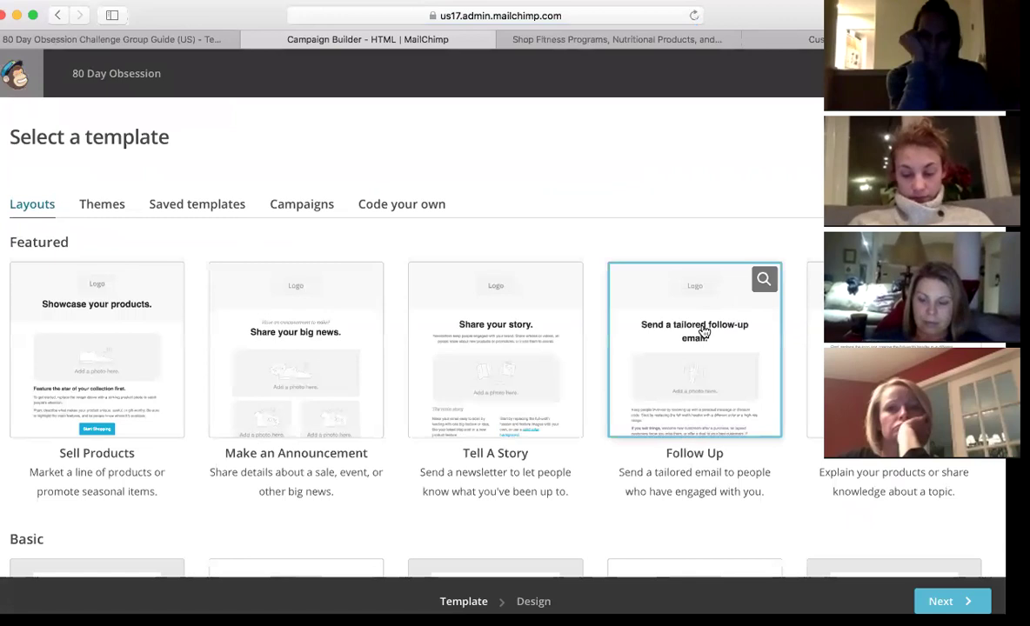
- Choose the Sell Products layout as the email's template
scroll(700, 335, "down", 2)
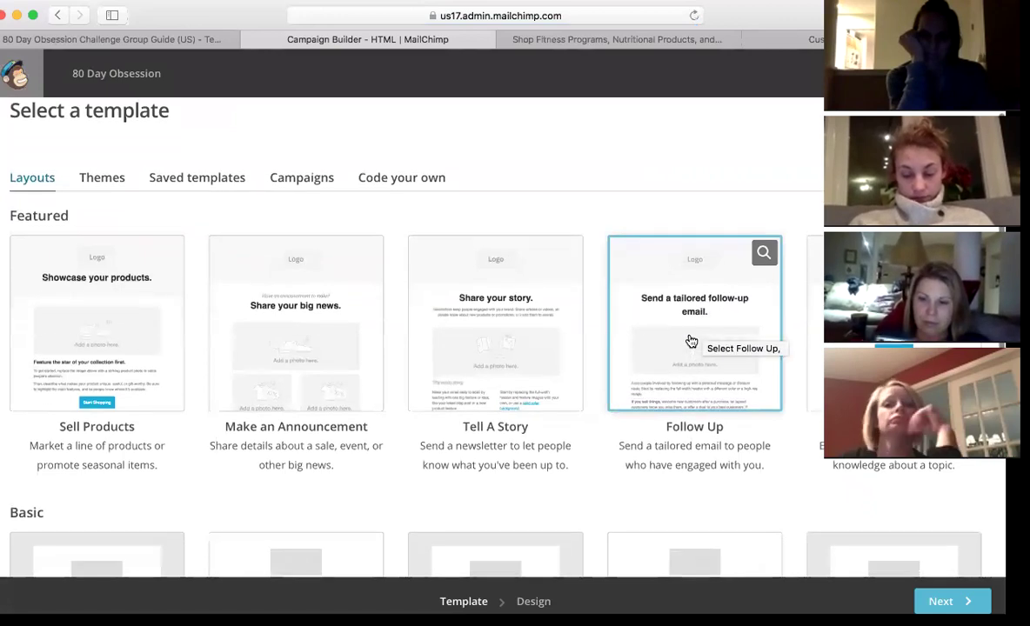
left_click(137, 343)
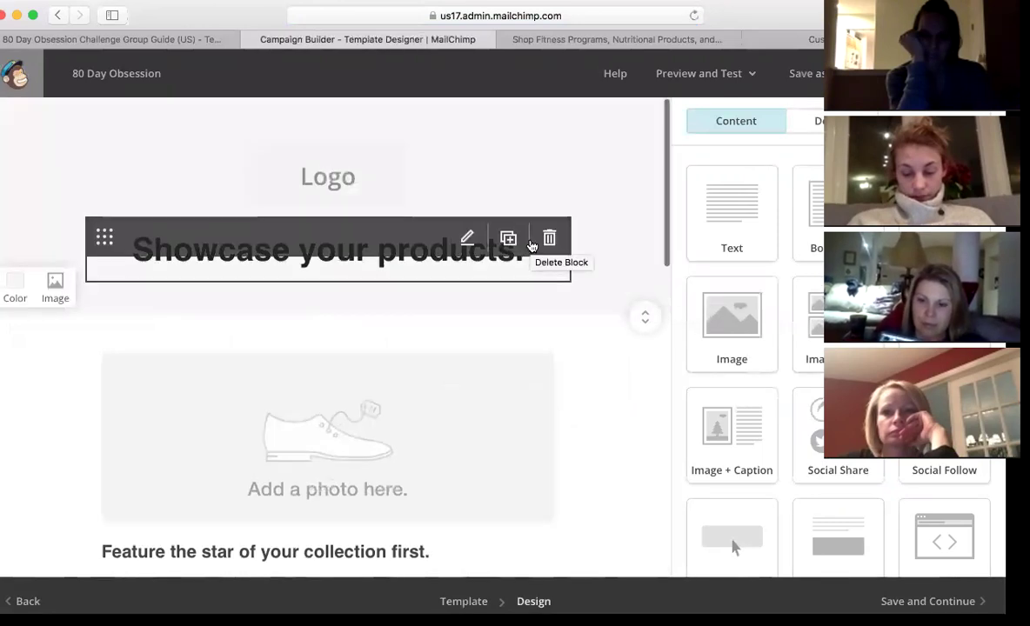
- Replace the Logo placeholder with the HUSBAND / DAD / COACH banner from My Files
left_click(346, 189)
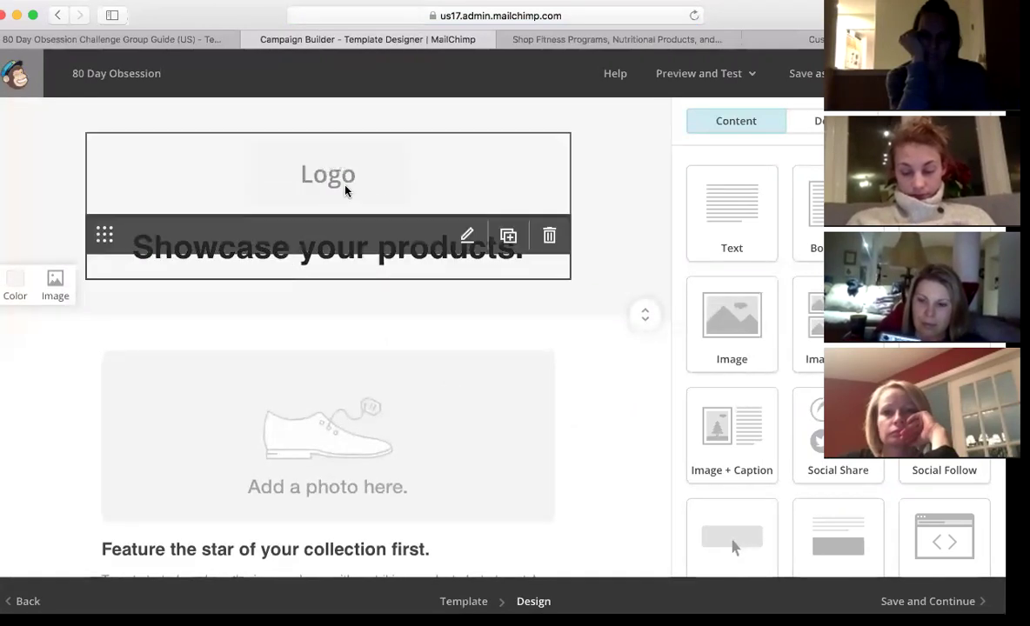
left_click(790, 246)
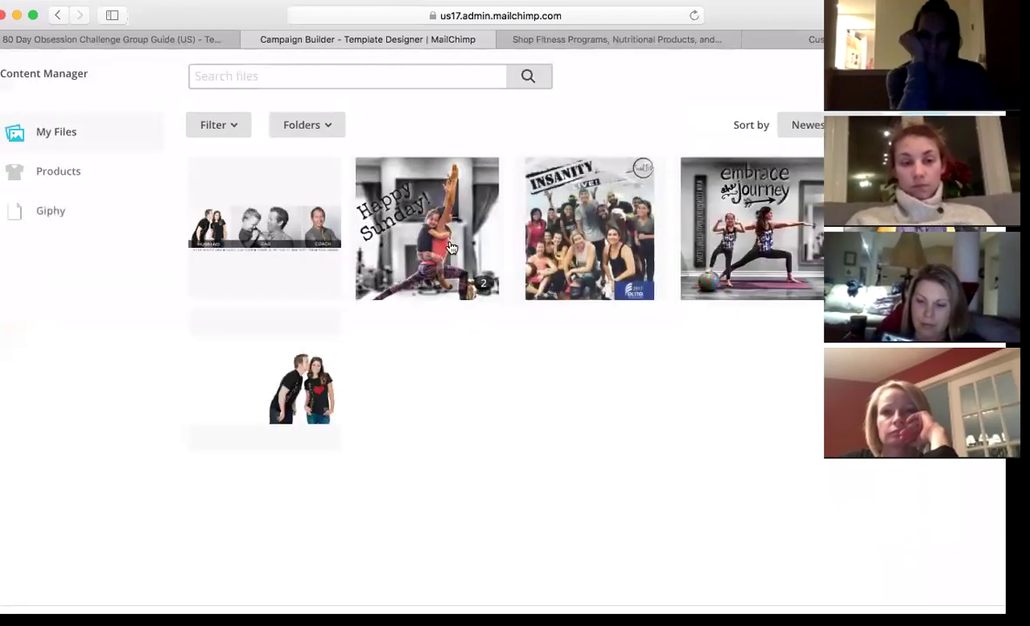
left_click(298, 239)
left_click(298, 240)
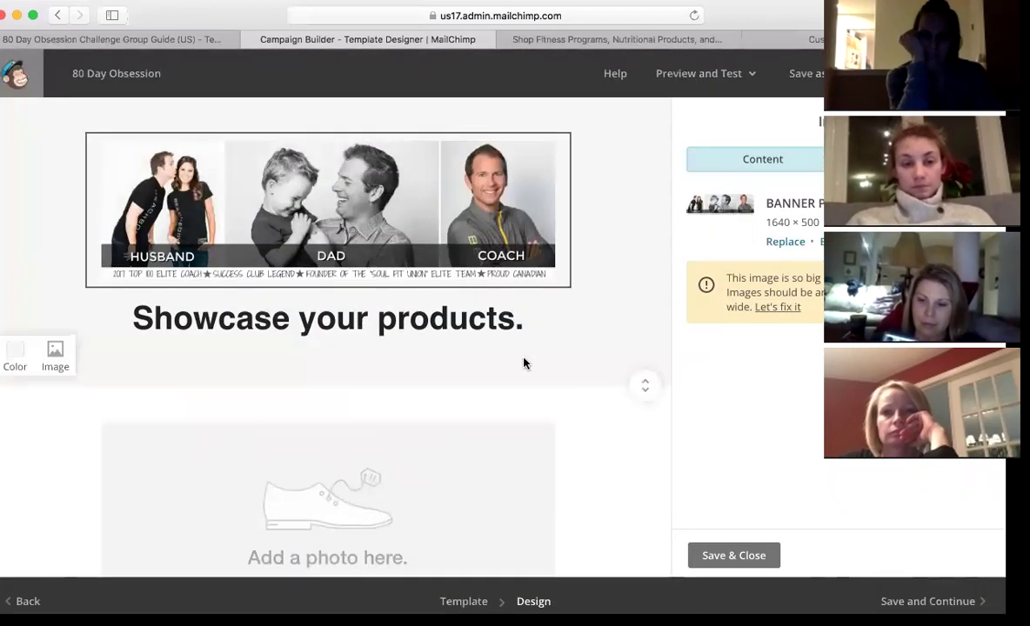
left_click(467, 311)
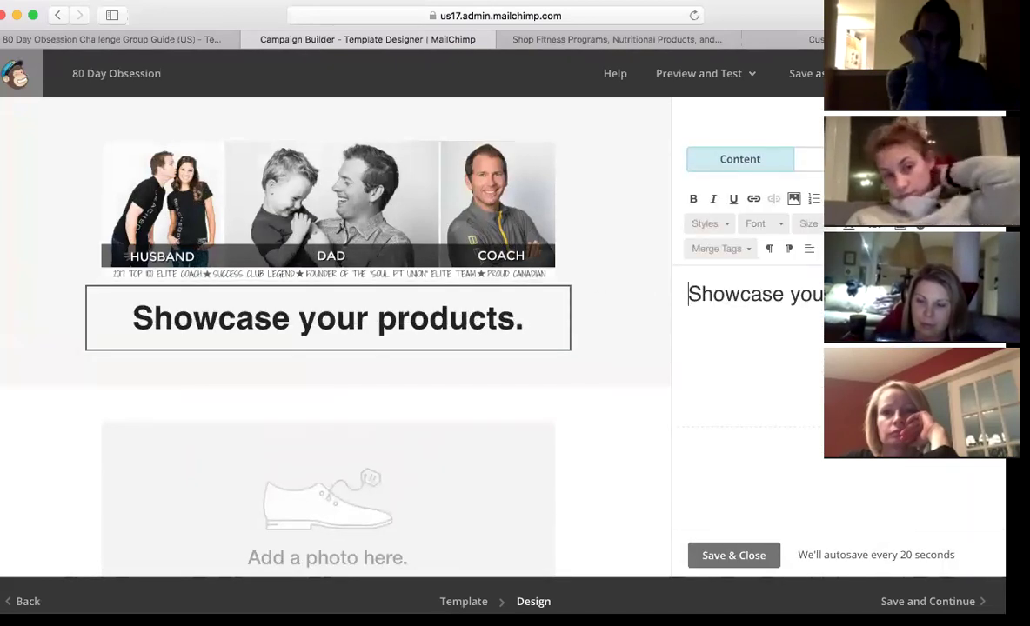
- Change the 'Showcase your products.' heading text to 'THE LAUNCH HAS ARRIVED!'
left_click_drag(946, 294, 681, 291)
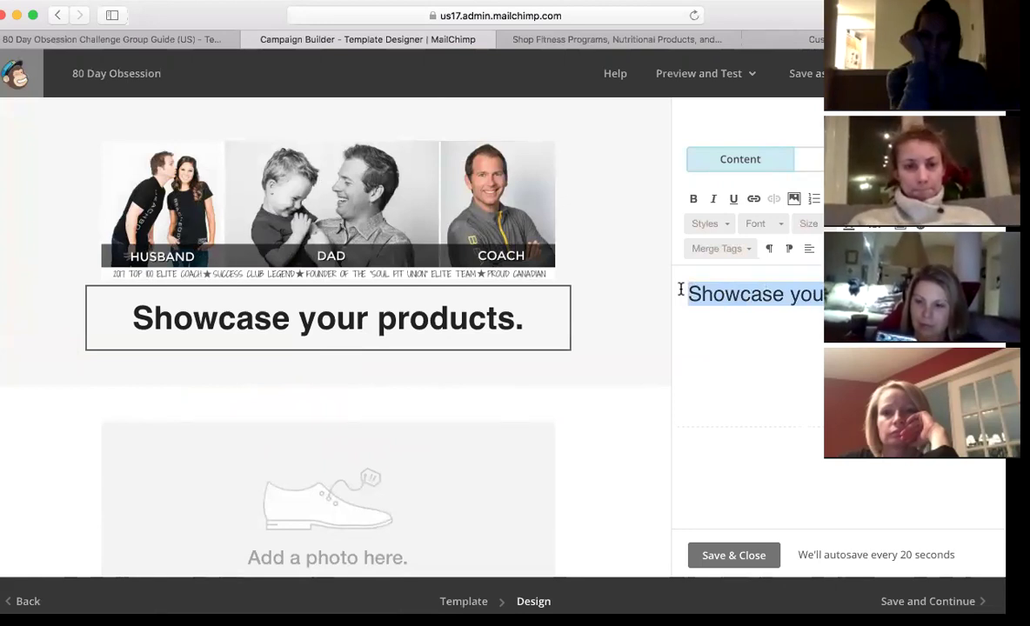
type("Te")
key("BackSpace")
type("HE LAUNCH HAS ARRIVED")
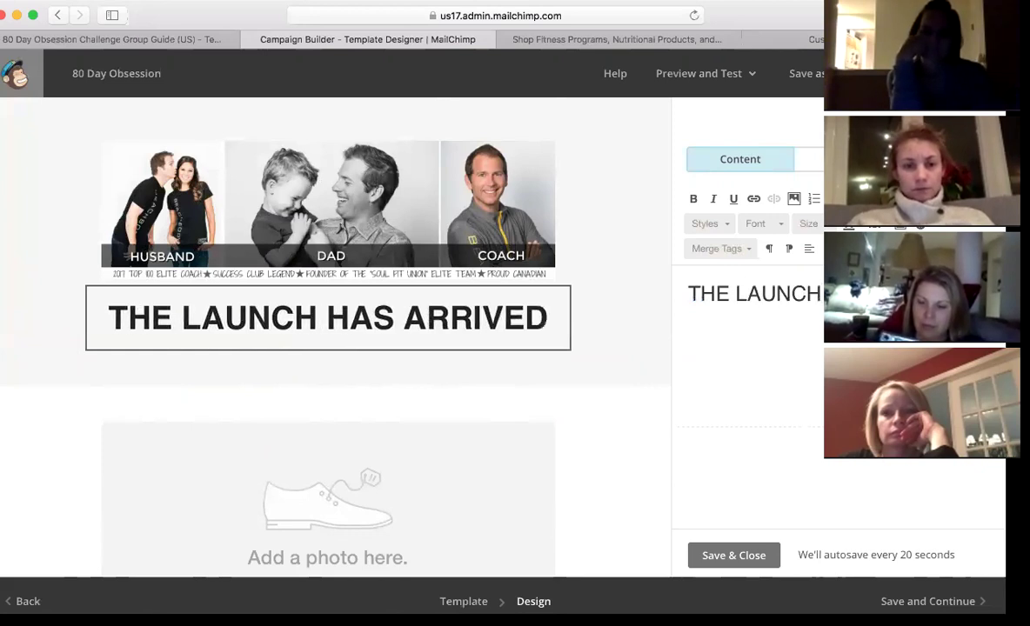
type("!")
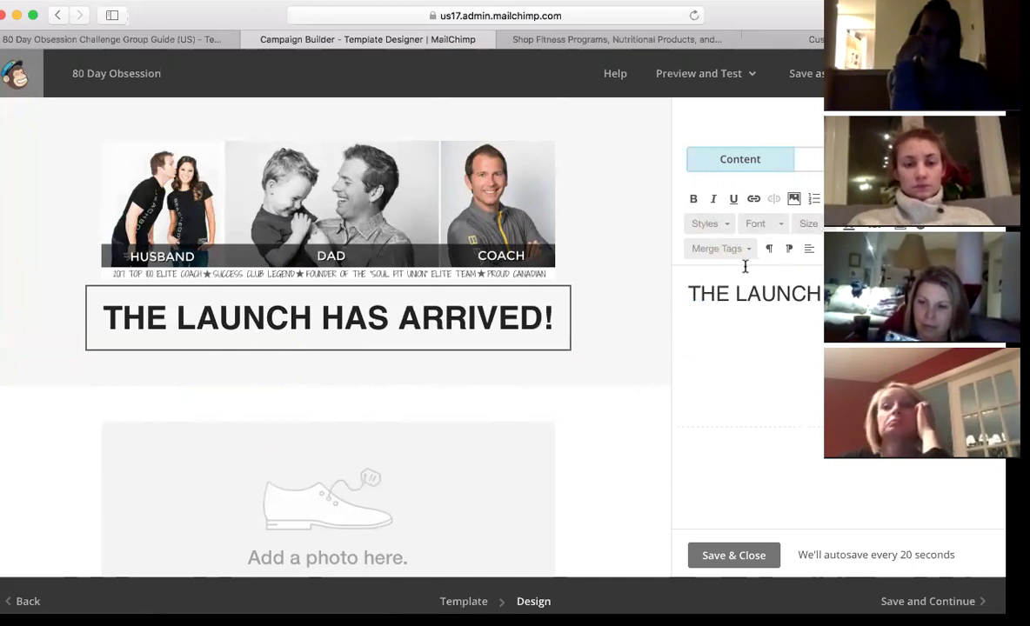
scroll(619, 393, "down", 1)
- Upload the 'A Little Obsessed' launch image from Downloads into the photo block
scroll(619, 392, "down", 3)
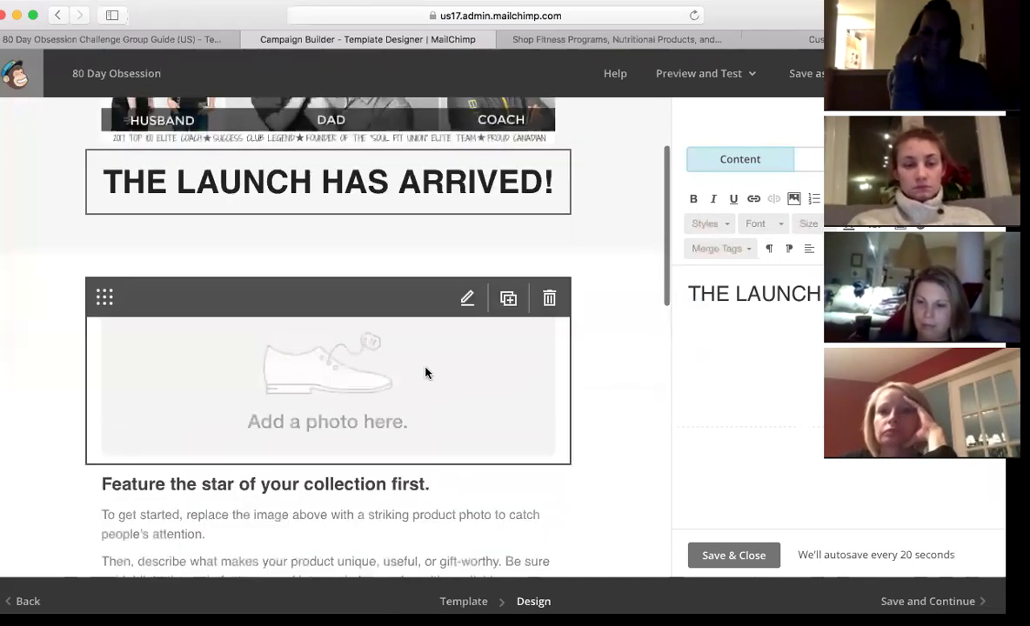
left_click(412, 382)
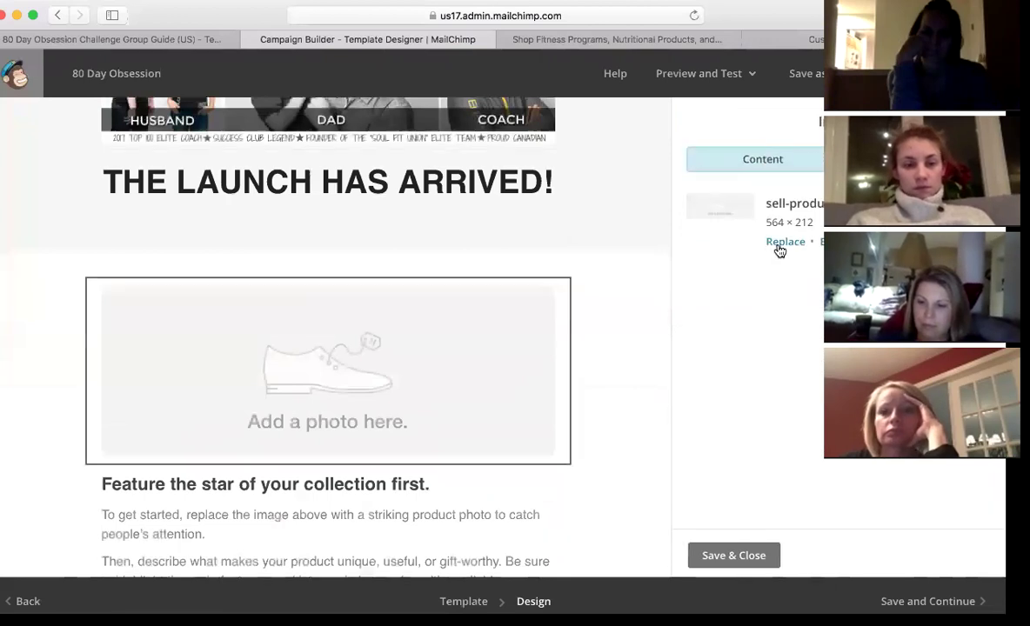
left_click(783, 242)
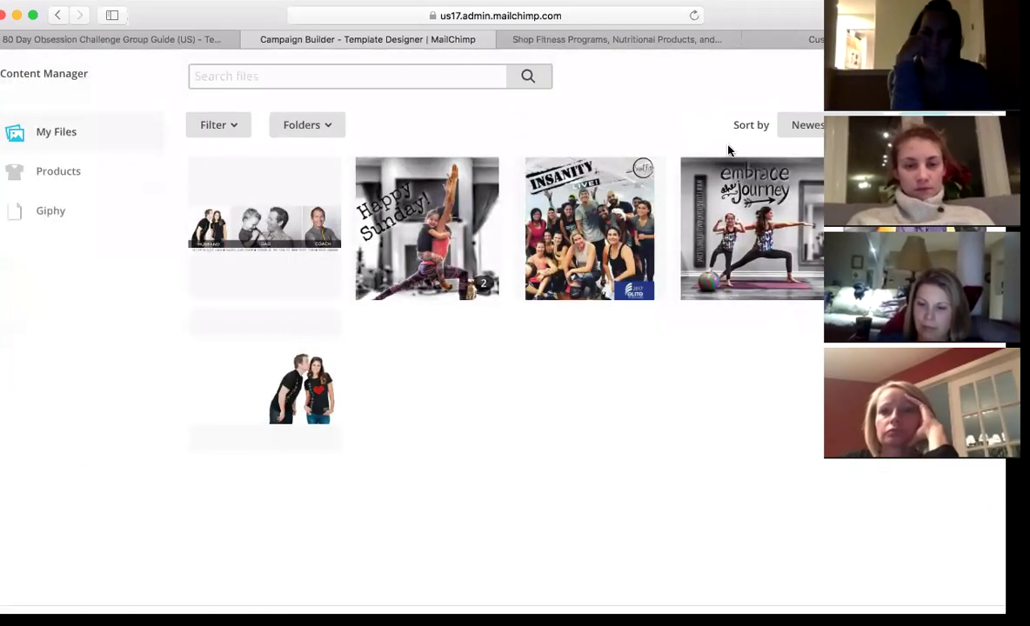
left_click(807, 166)
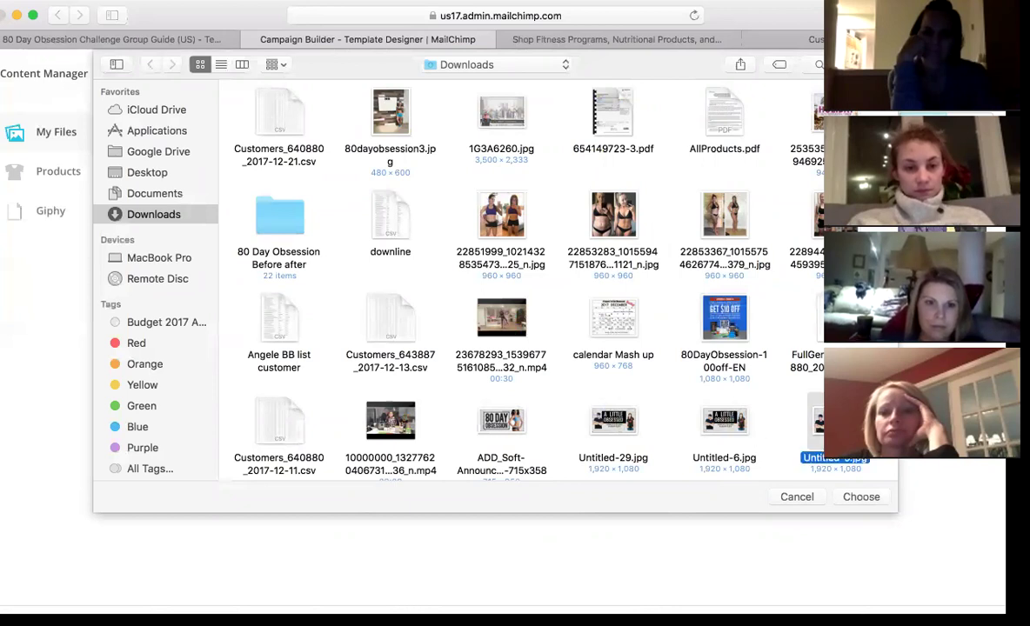
double_click(723, 422)
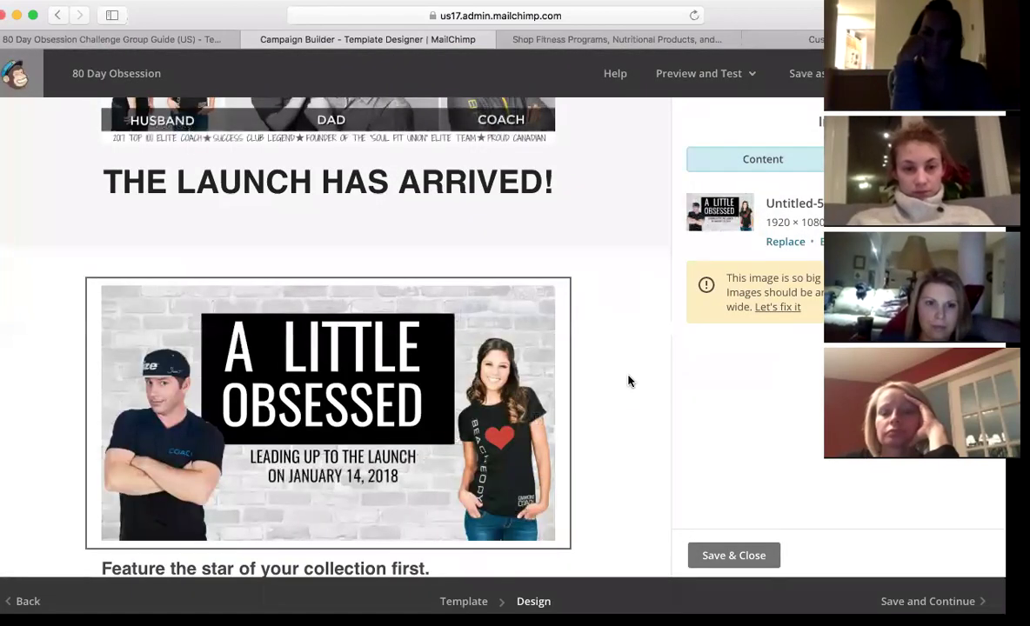
- Select the body text of the paragraph below the image for editing
scroll(629, 380, "up", 2)
scroll(630, 380, "down", 4)
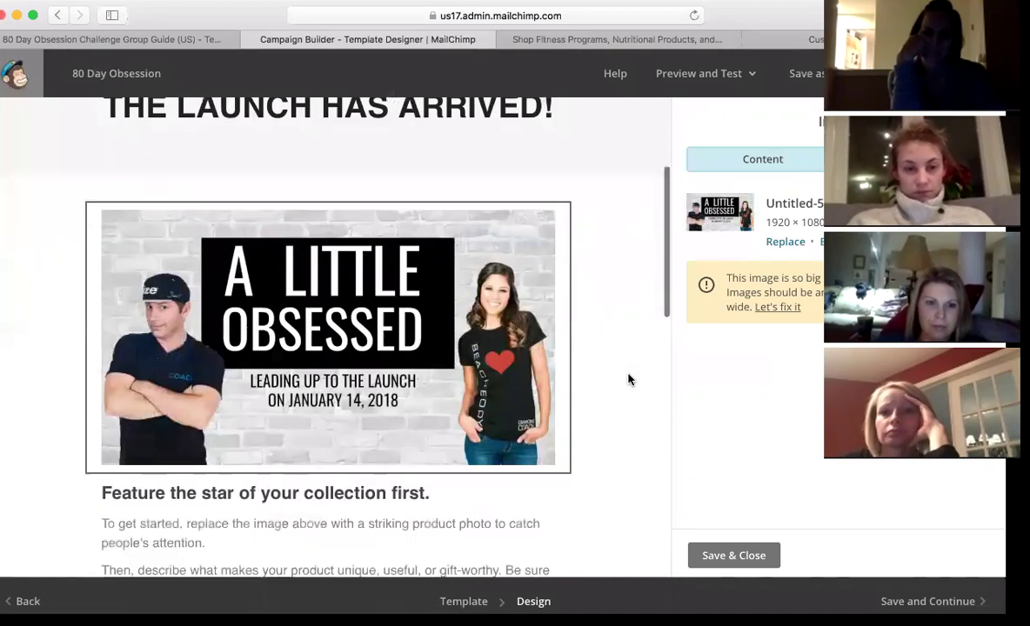
scroll(630, 380, "down", 5)
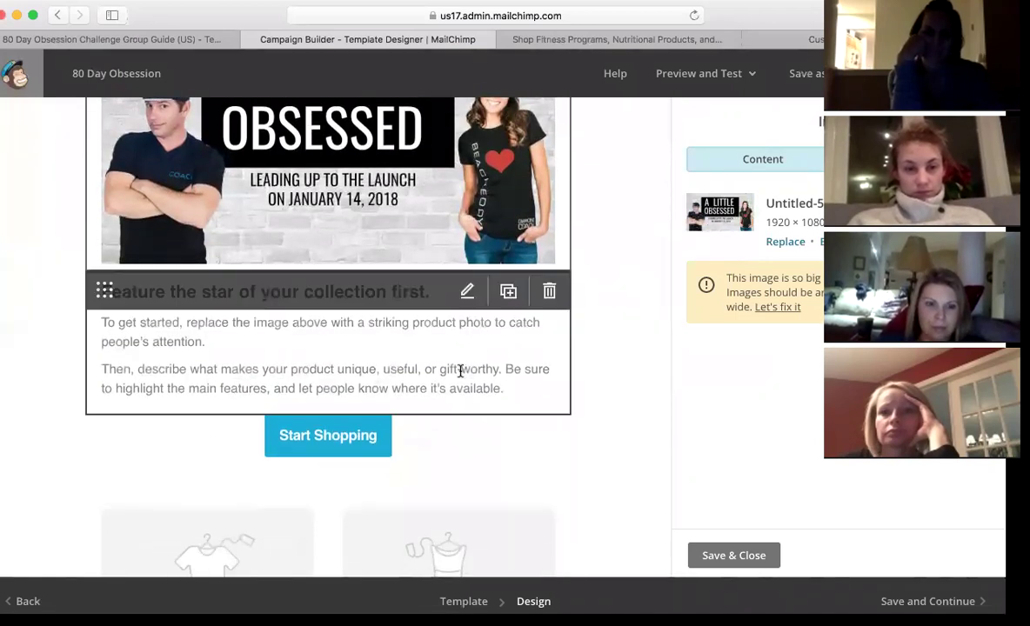
left_click(466, 293)
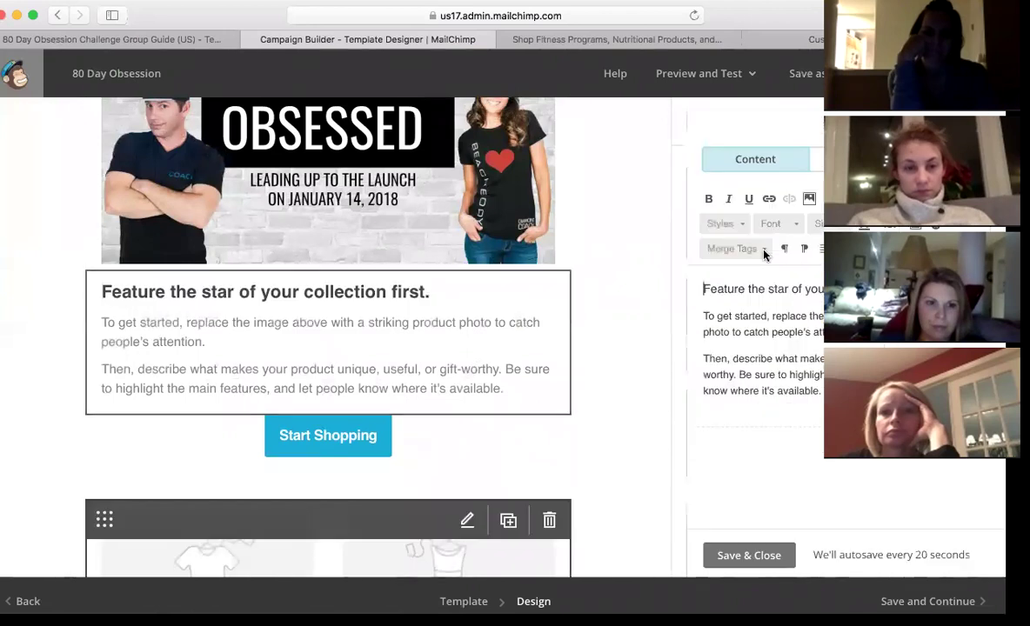
left_click_drag(807, 390, 724, 331)
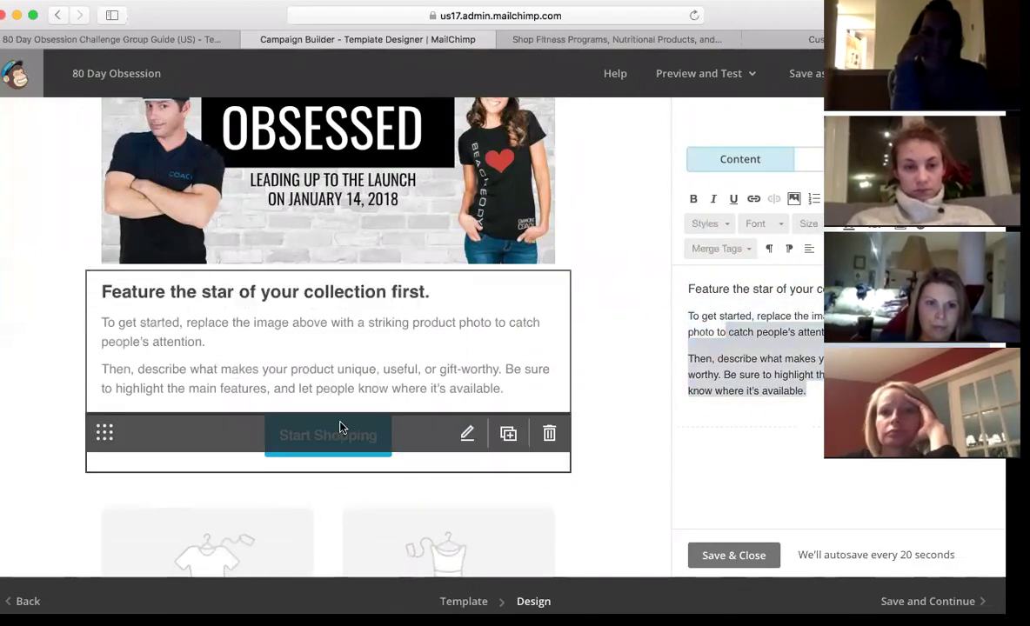
- Relabel the Start Shopping button to 'I NEED MORE INFO!'
left_click(467, 433)
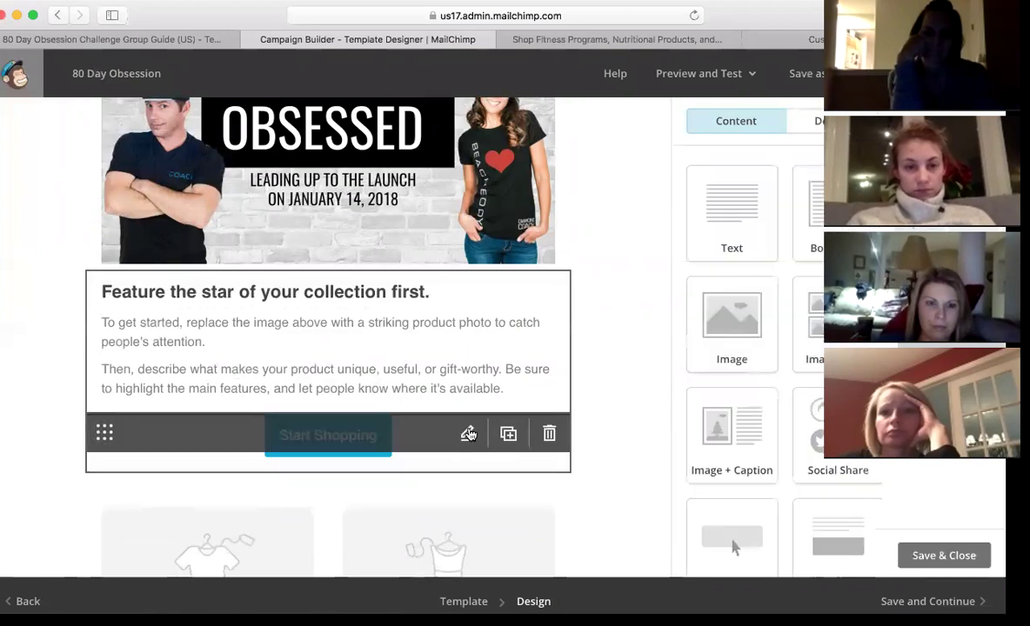
left_click(785, 223)
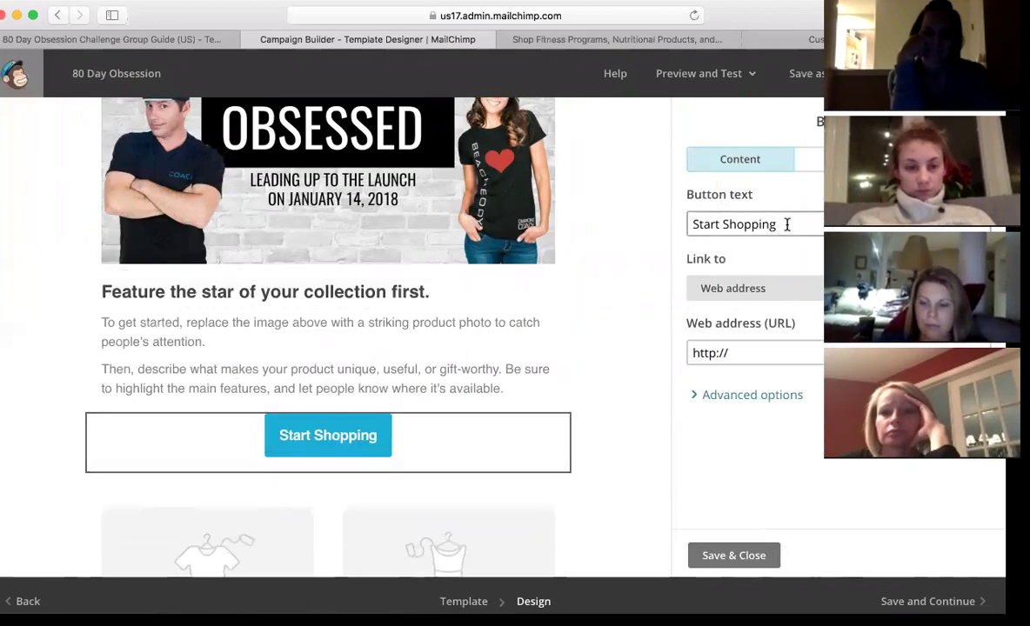
left_click_drag(706, 222, 683, 224)
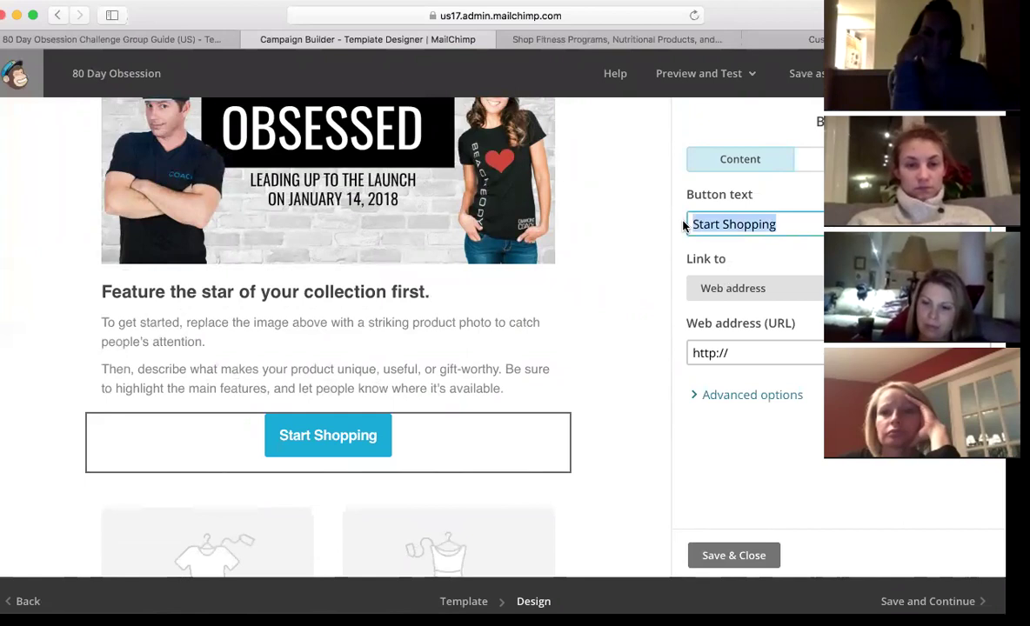
type("I NEE")
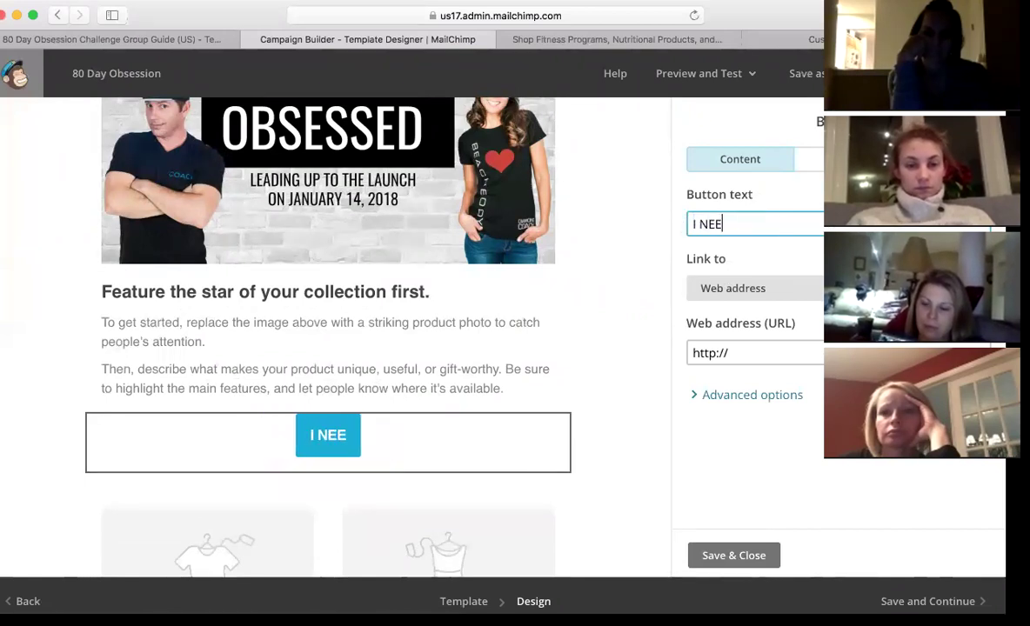
type("D MORE INFO")
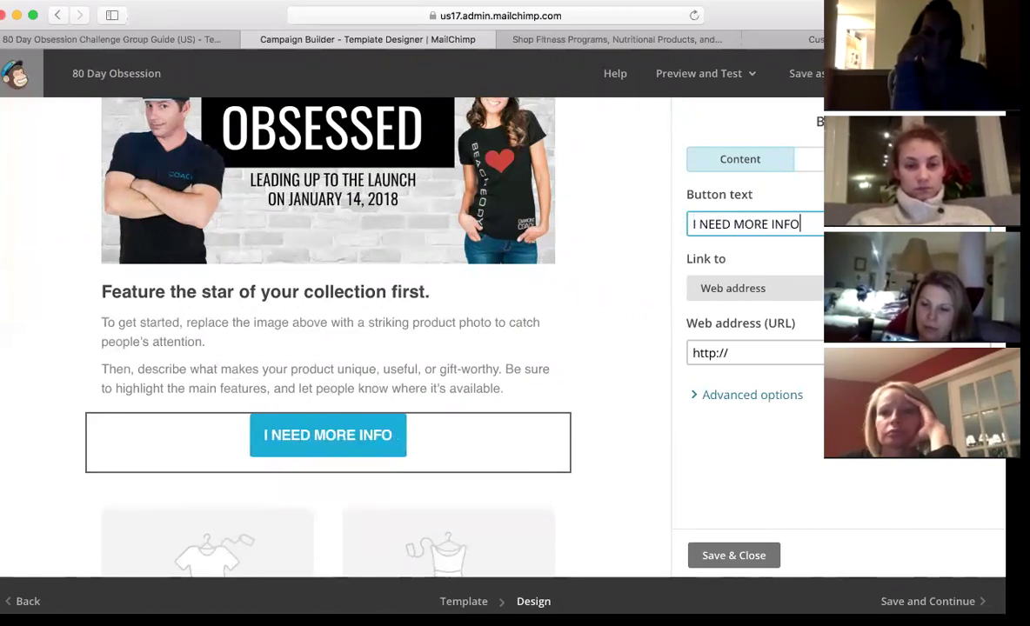
type("!")
left_click(748, 353)
left_click_drag(727, 353, 665, 357)
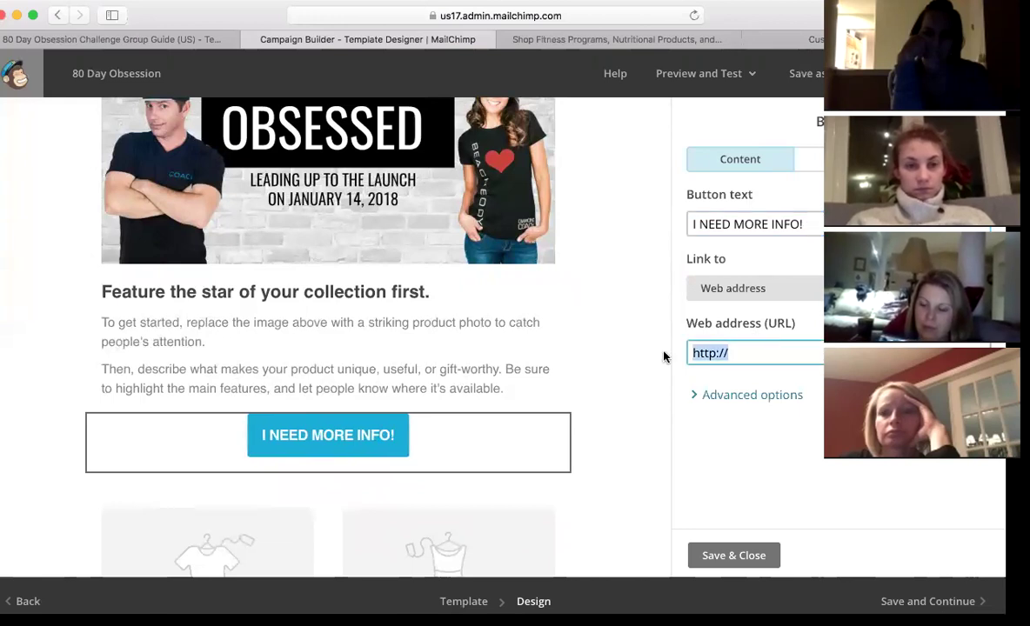
type("fac")
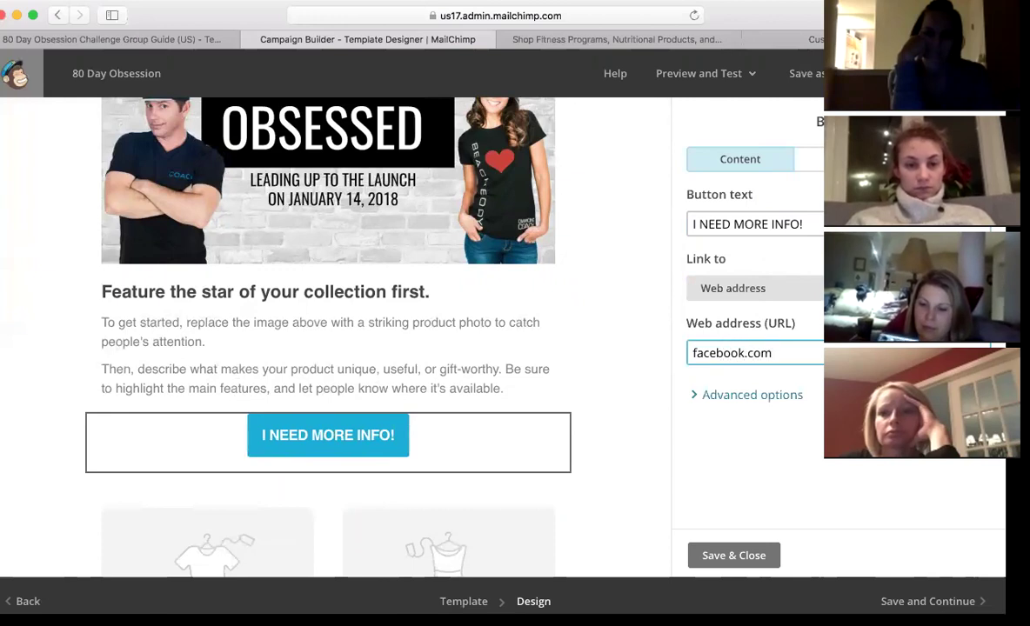
type("ebook.com/mike.fitz")
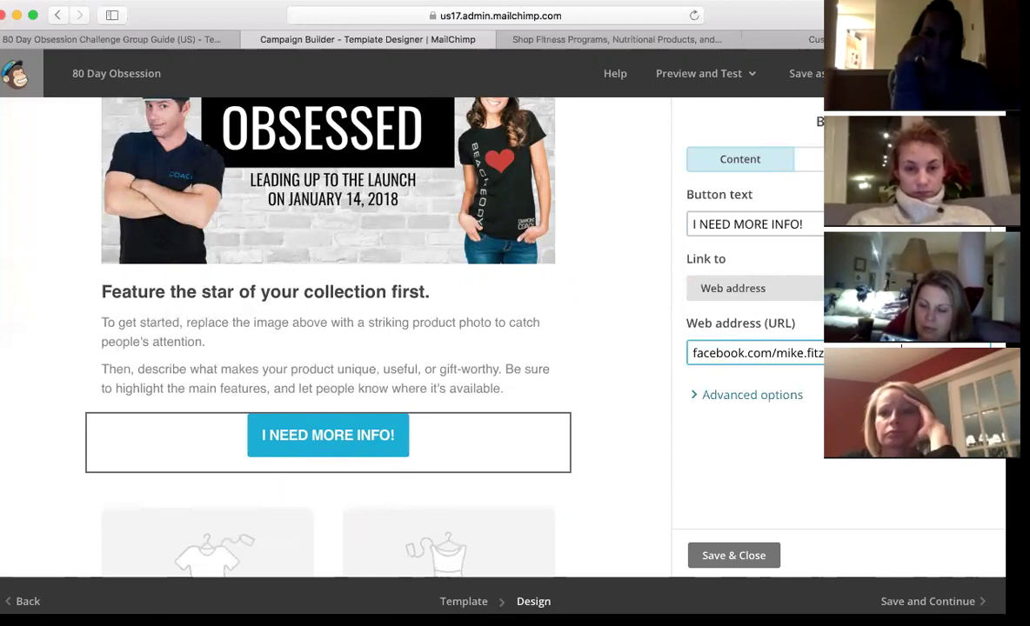
left_click(693, 352)
type("www.")
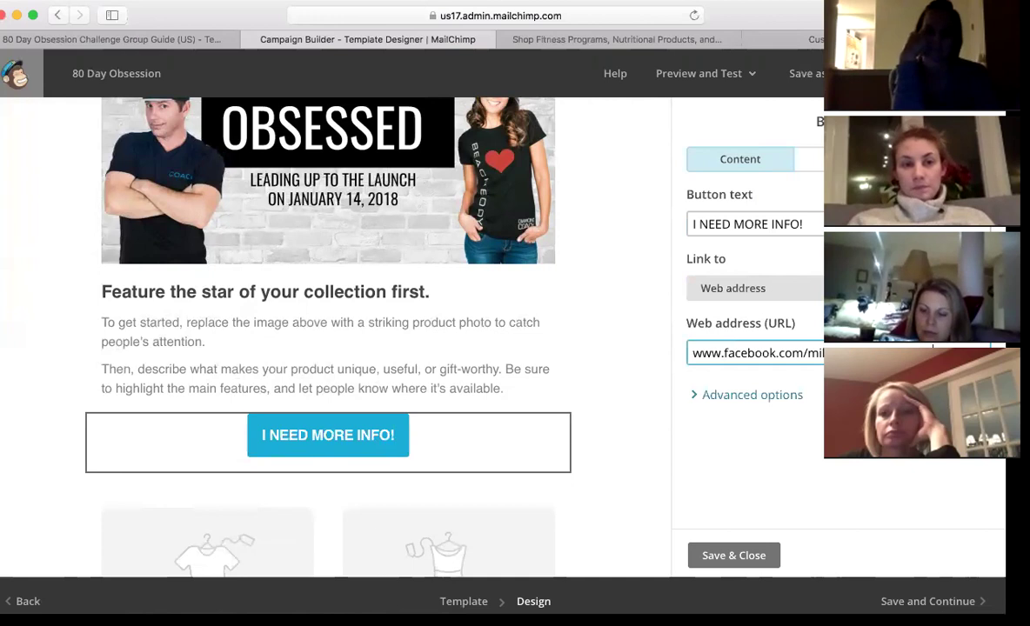
mouse_move(203, 561)
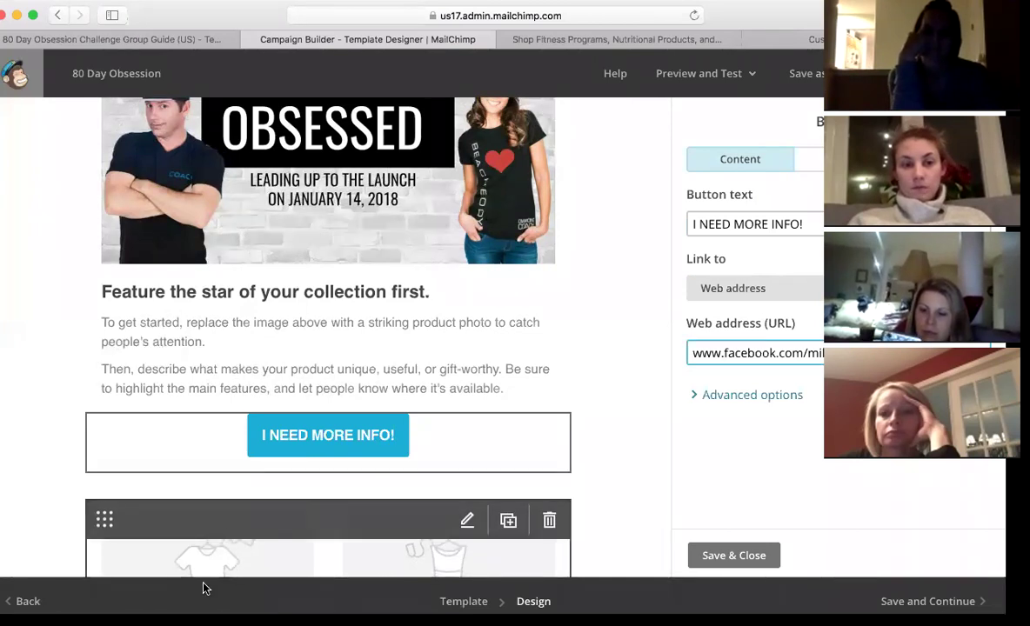
scroll(529, 477, "down", 5)
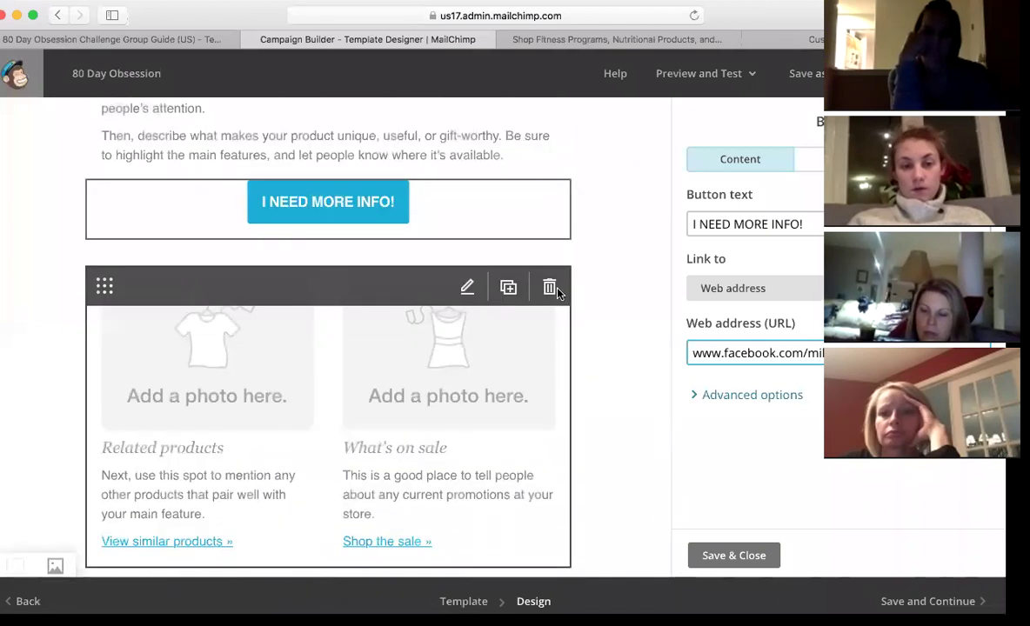
left_click(548, 287)
left_click(340, 405)
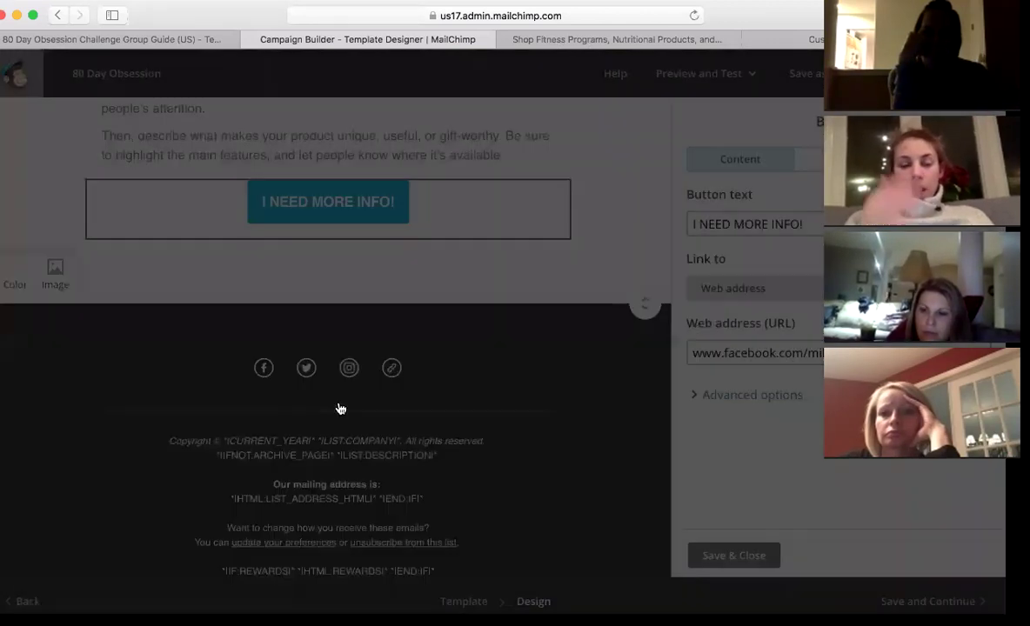
scroll(576, 272, "down", 1)
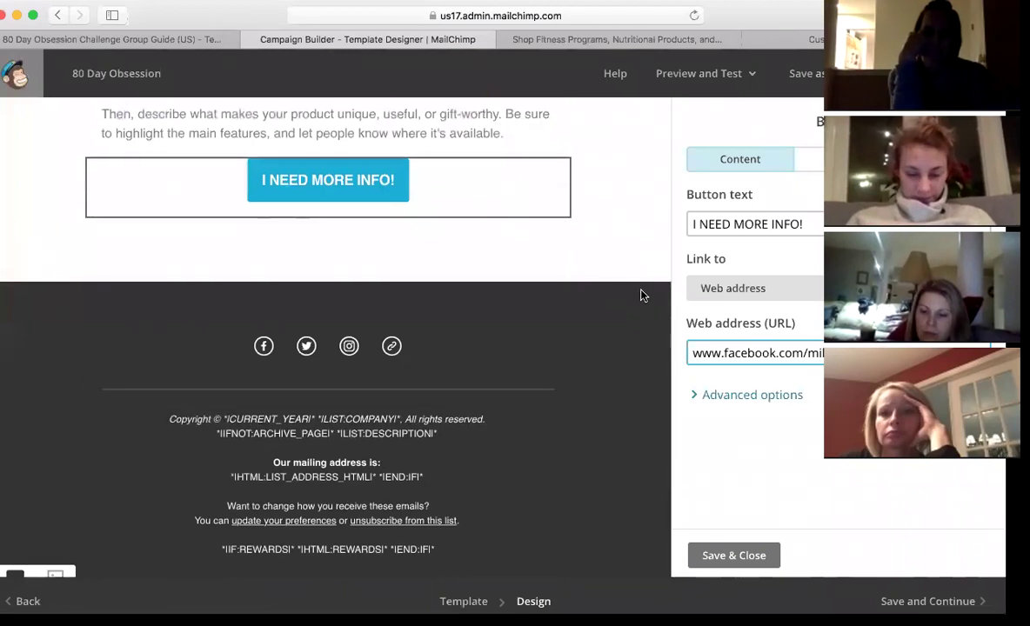
scroll(641, 294, "up", 5)
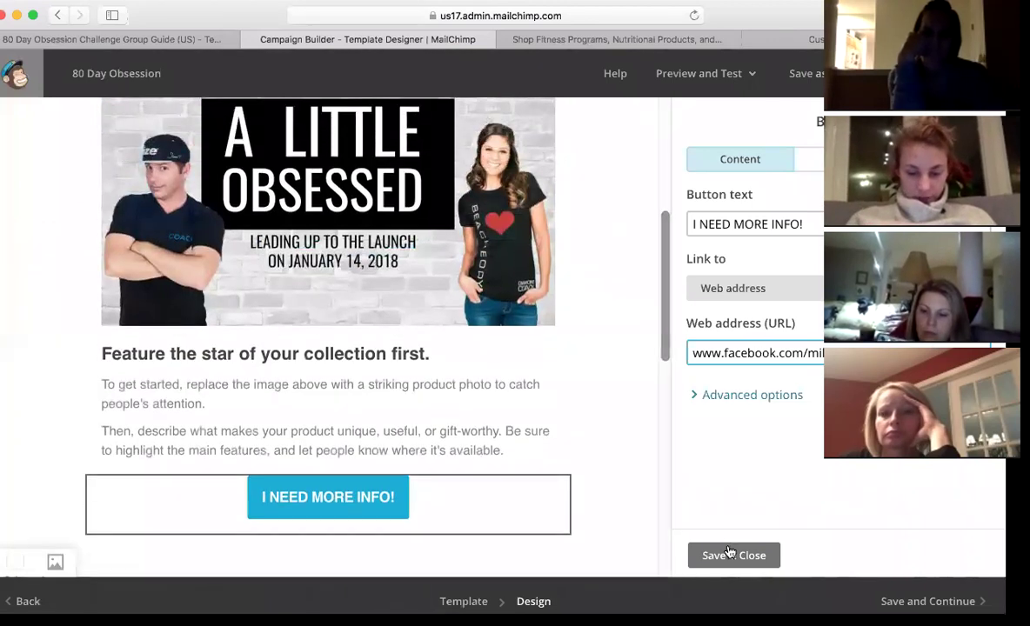
left_click(718, 555)
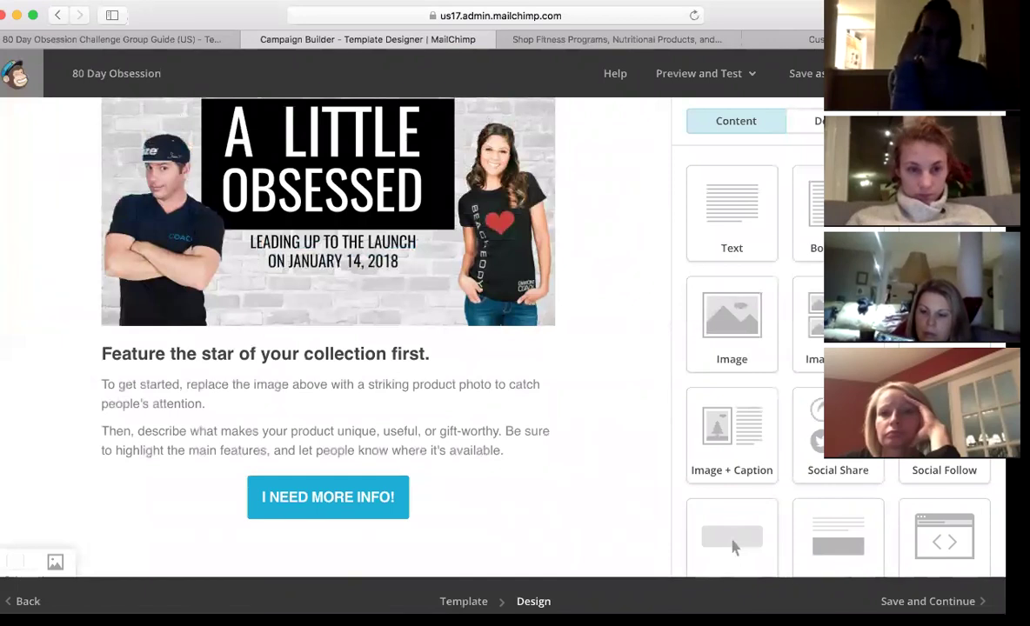
- Open the 80 Day Obsession email in Desktop preview mode
left_click(741, 79)
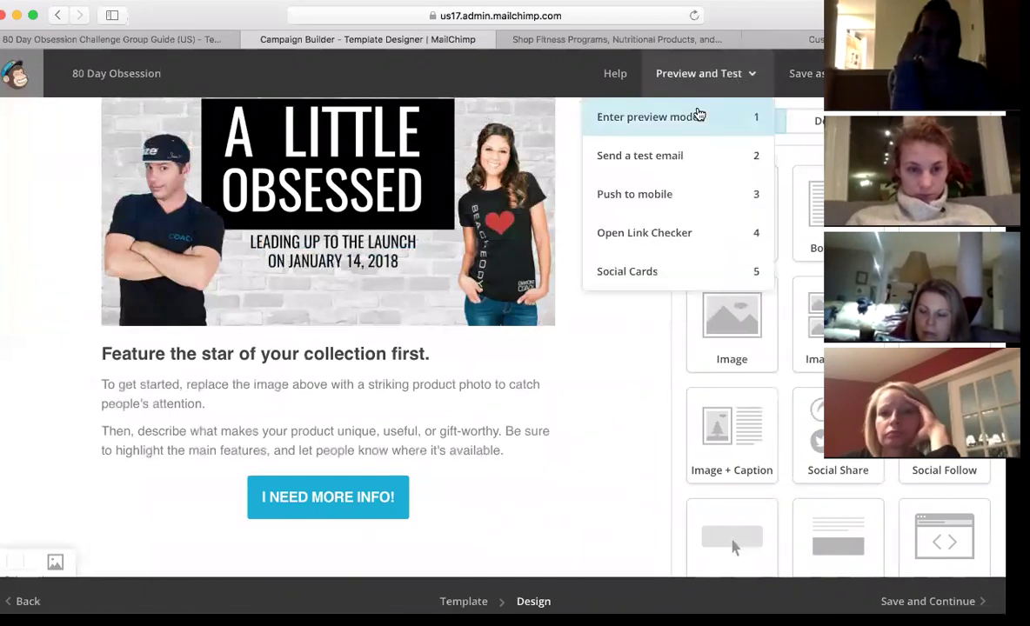
left_click(696, 113)
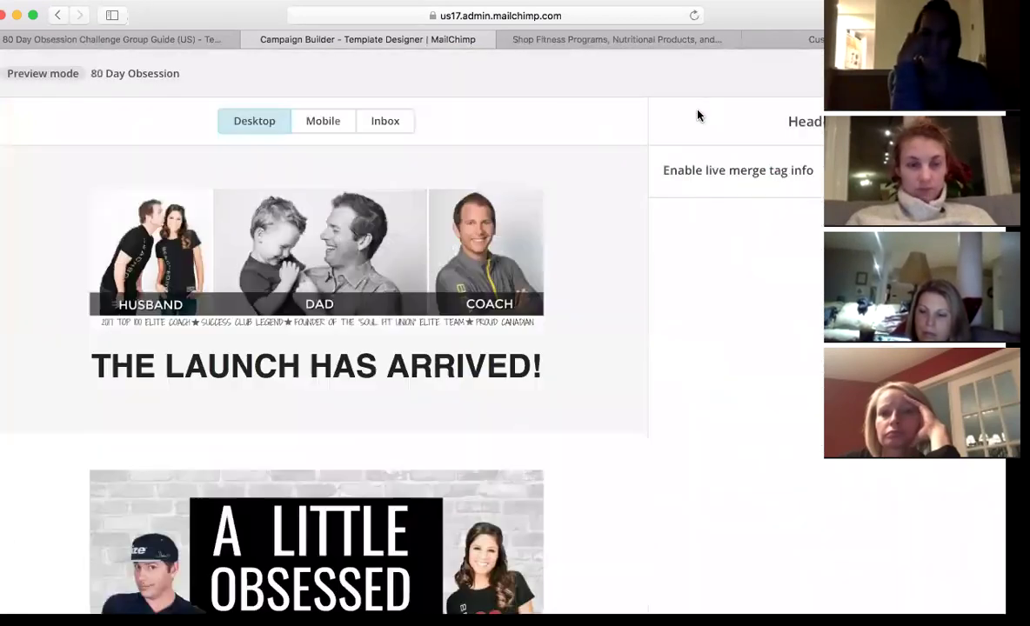
scroll(613, 306, "down", 10)
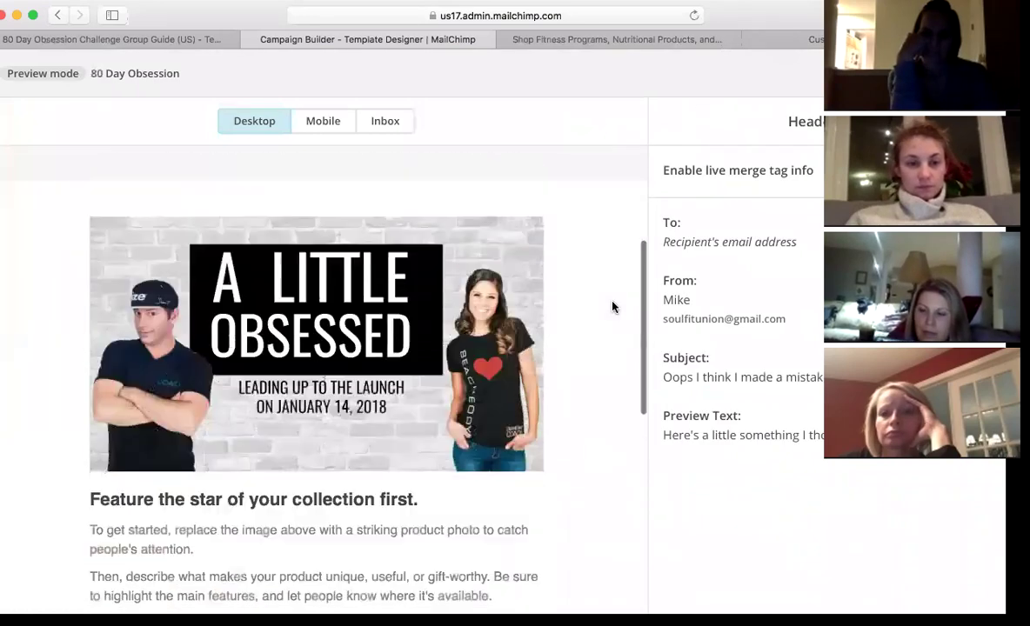
- Scroll the desktop preview from the banner and headline down to the footer and back
scroll(612, 306, "up", 5)
scroll(612, 306, "down", 2)
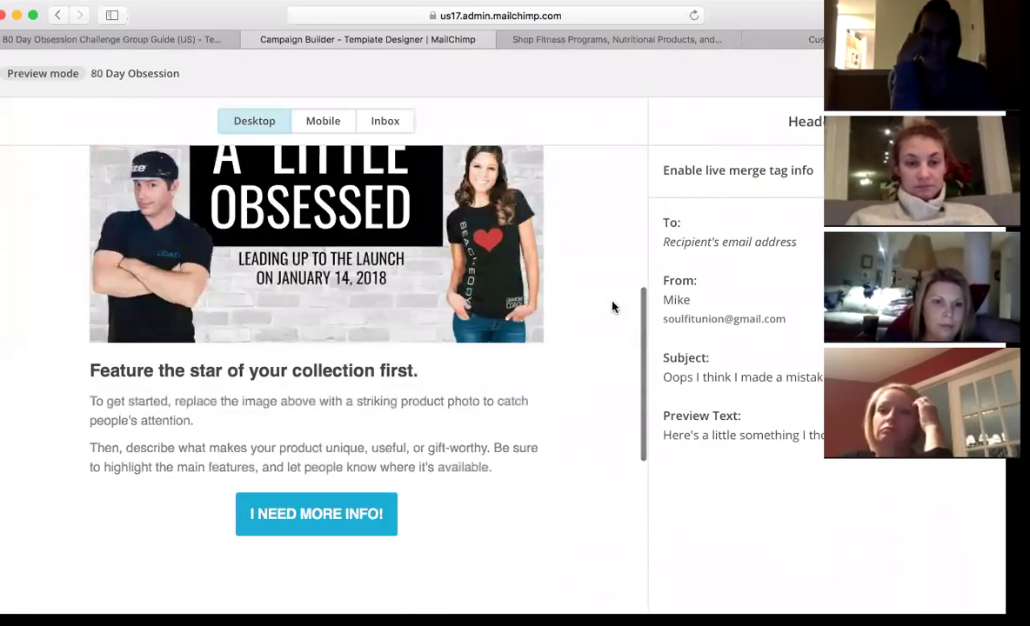
scroll(612, 306, "up", 5)
scroll(612, 306, "up", 4)
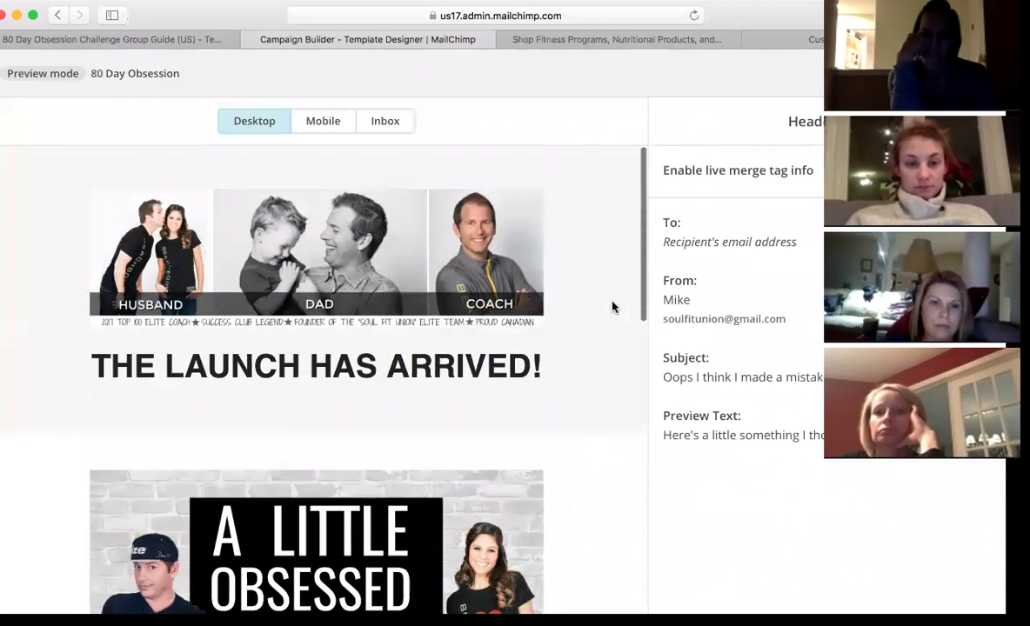
scroll(613, 306, "down", 1)
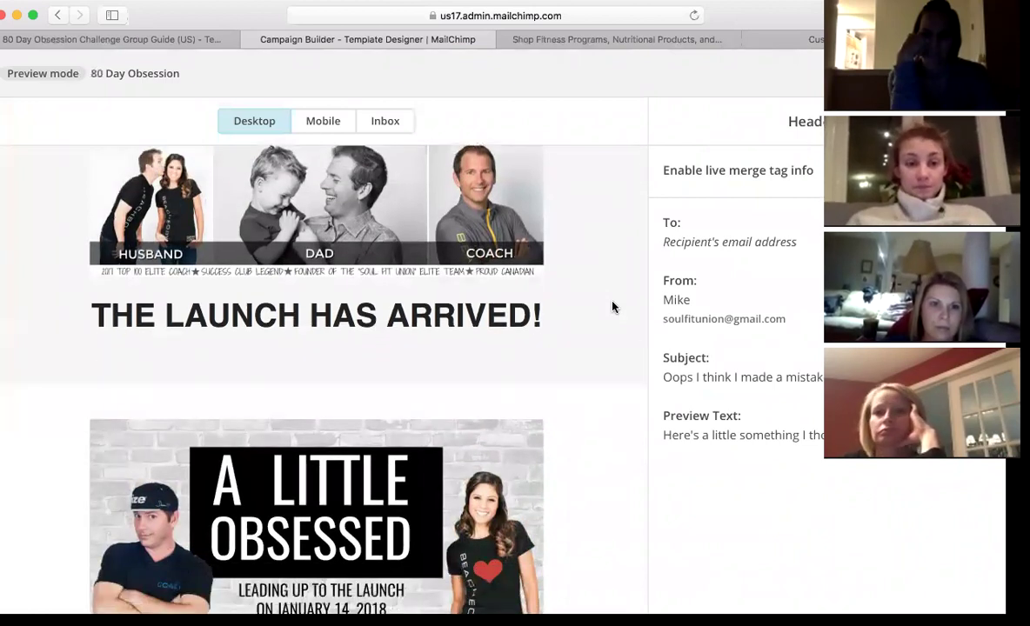
scroll(612, 306, "down", 1)
scroll(545, 361, "down", 2)
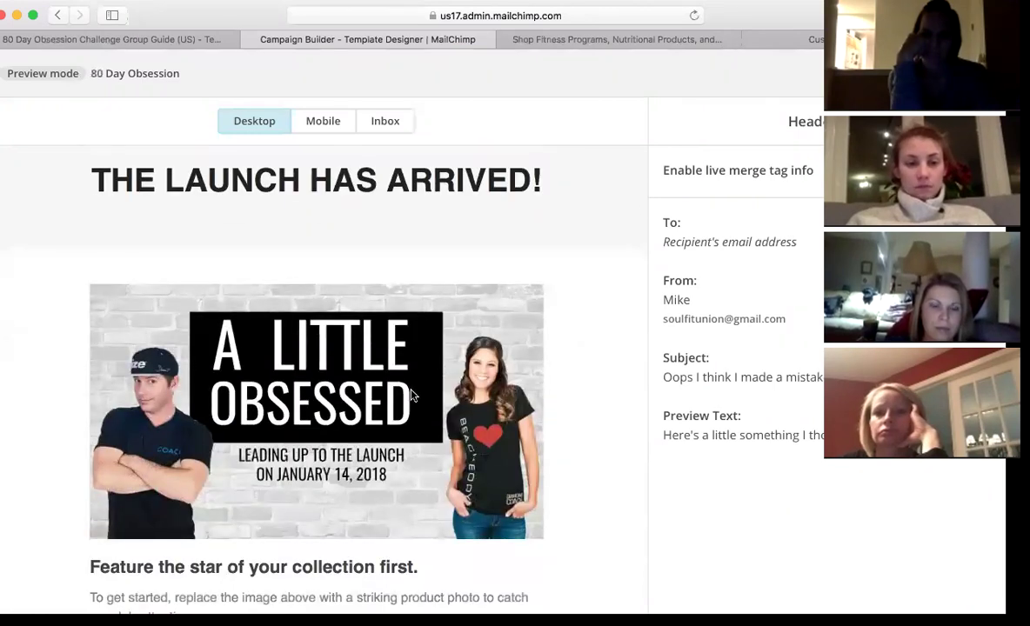
scroll(622, 334, "up", 4)
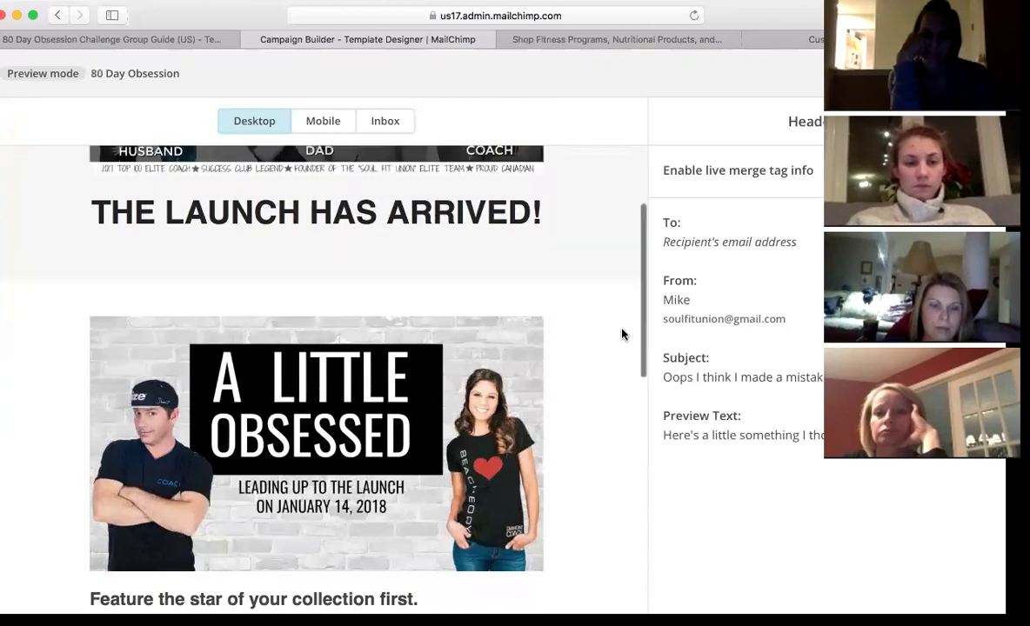
scroll(622, 334, "down", 15)
scroll(622, 334, "down", 2)
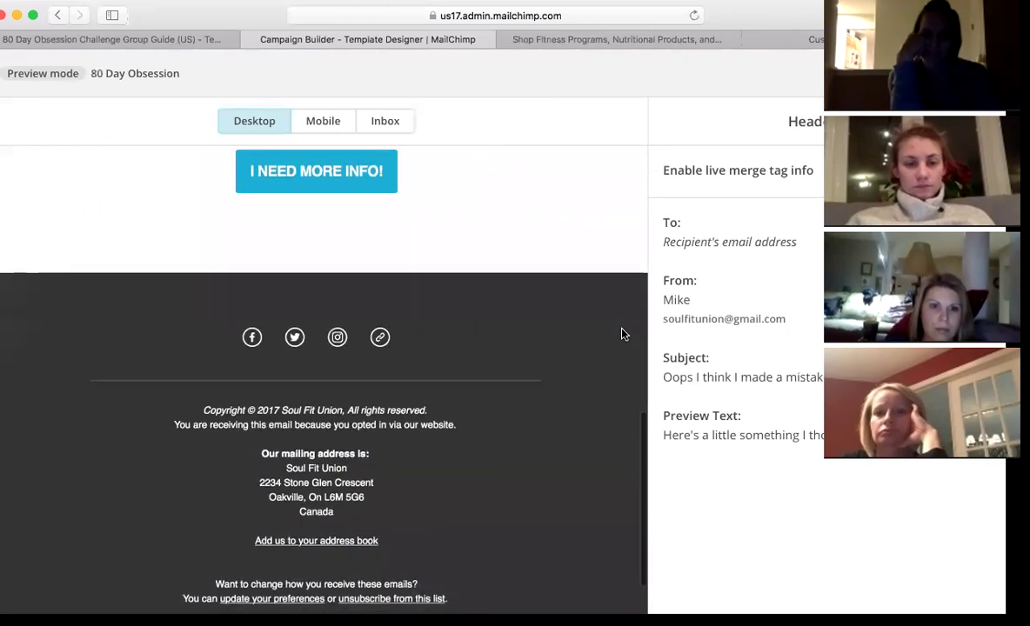
scroll(621, 334, "up", 9)
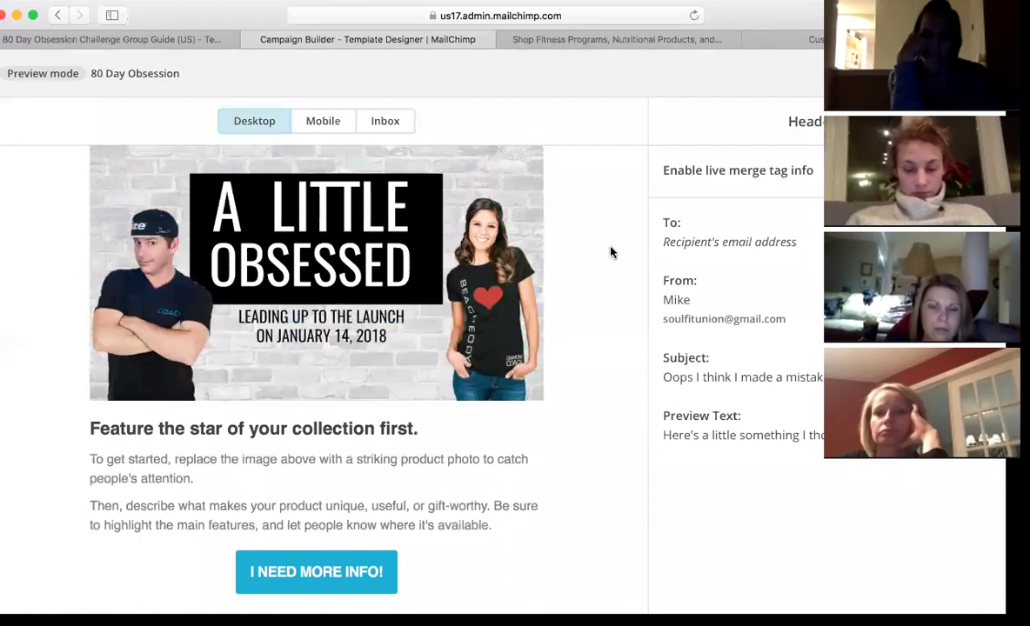
- Check how the email looks in the Mobile preview
left_click(327, 123)
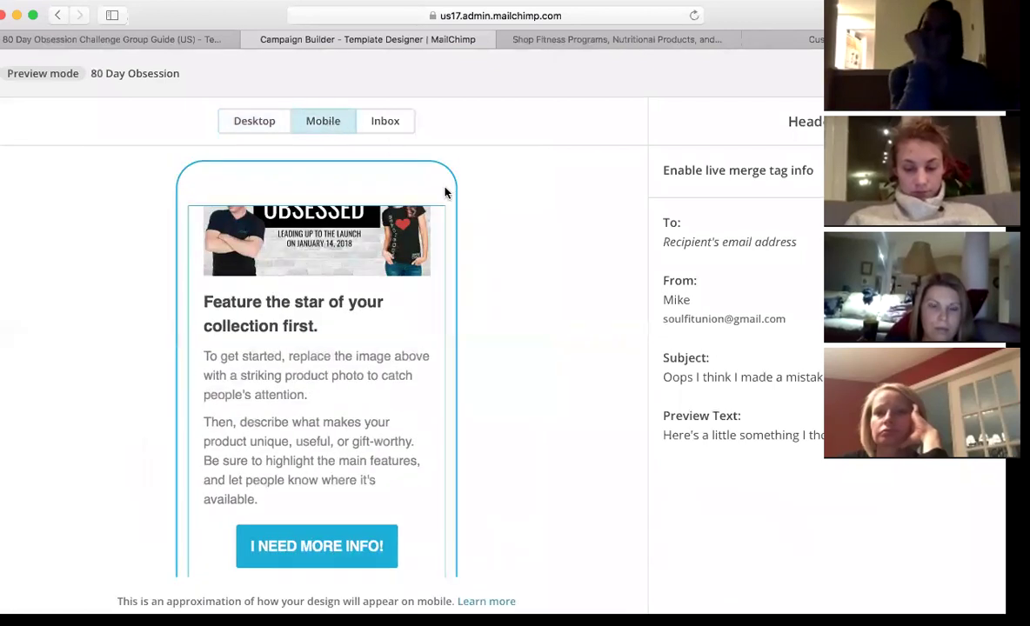
scroll(353, 322, "down", 5)
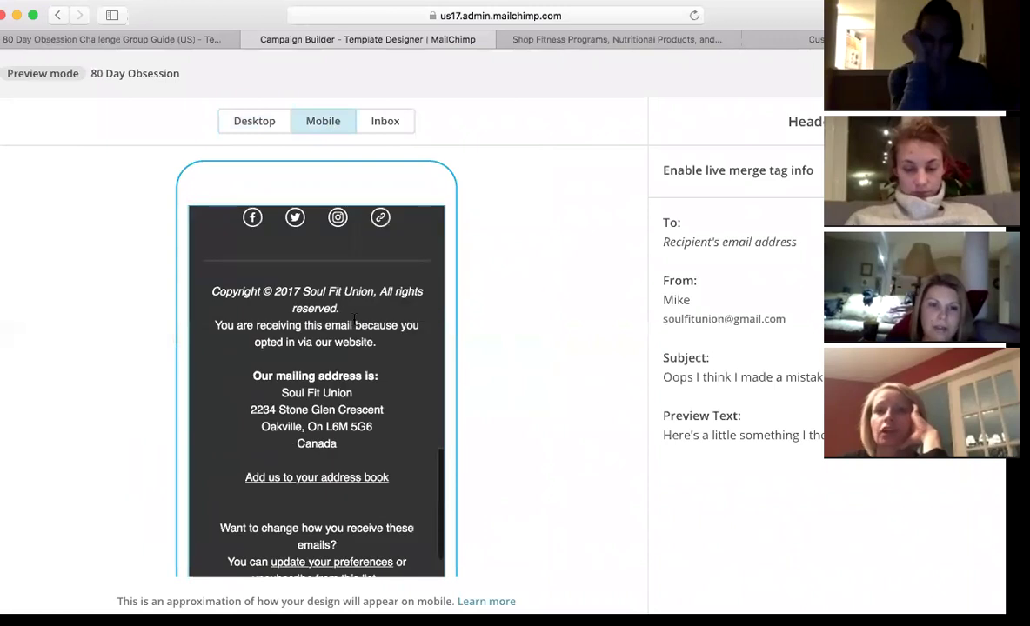
scroll(353, 320, "up", 10)
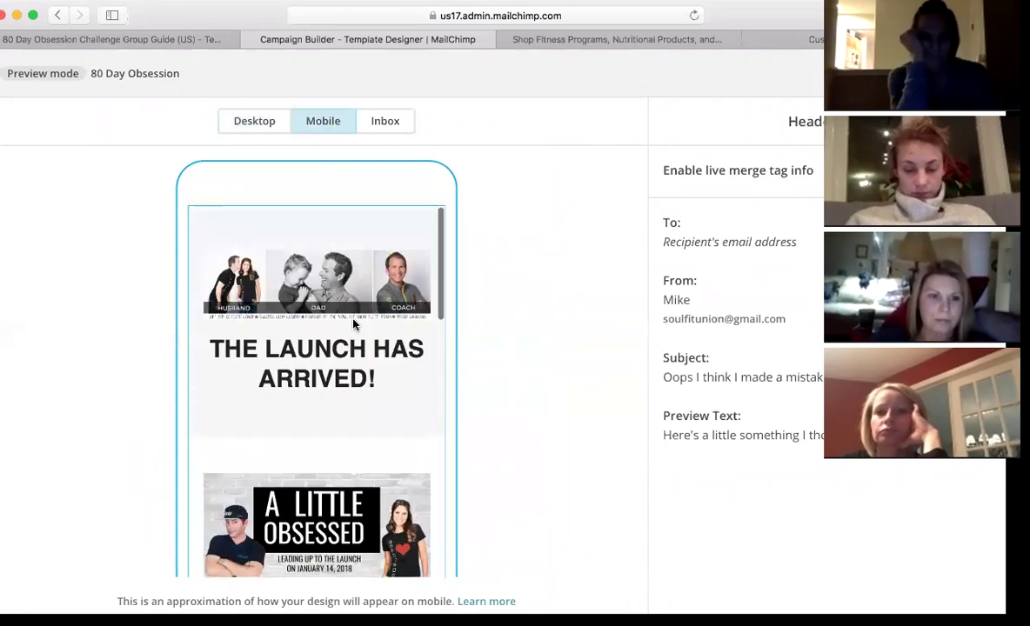
scroll(353, 322, "down", 4)
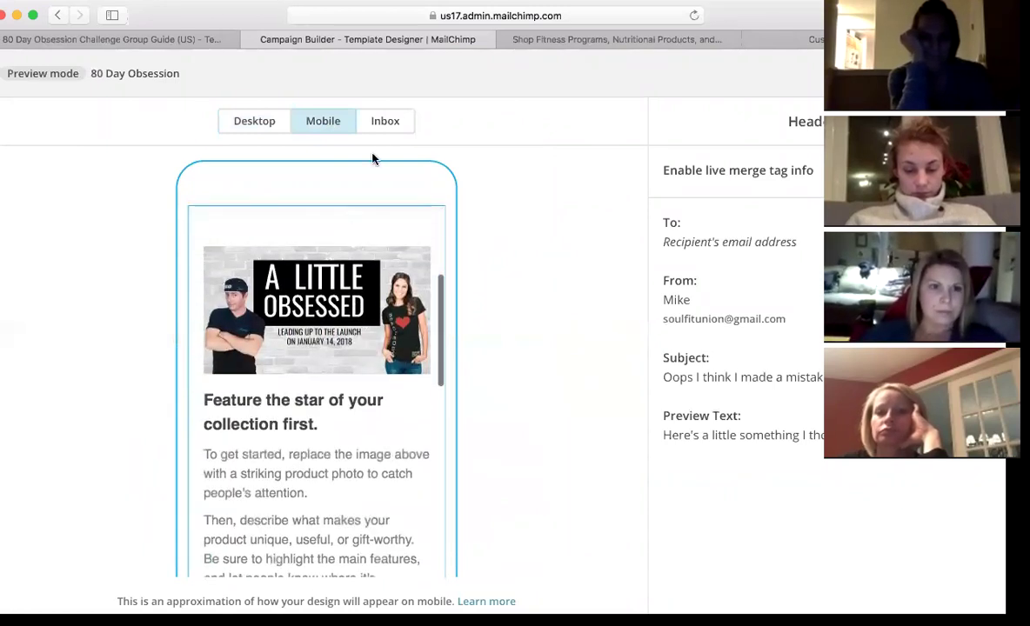
- Review the Inbox preview, switch back to Desktop, and exit preview mode to the designer
left_click(392, 137)
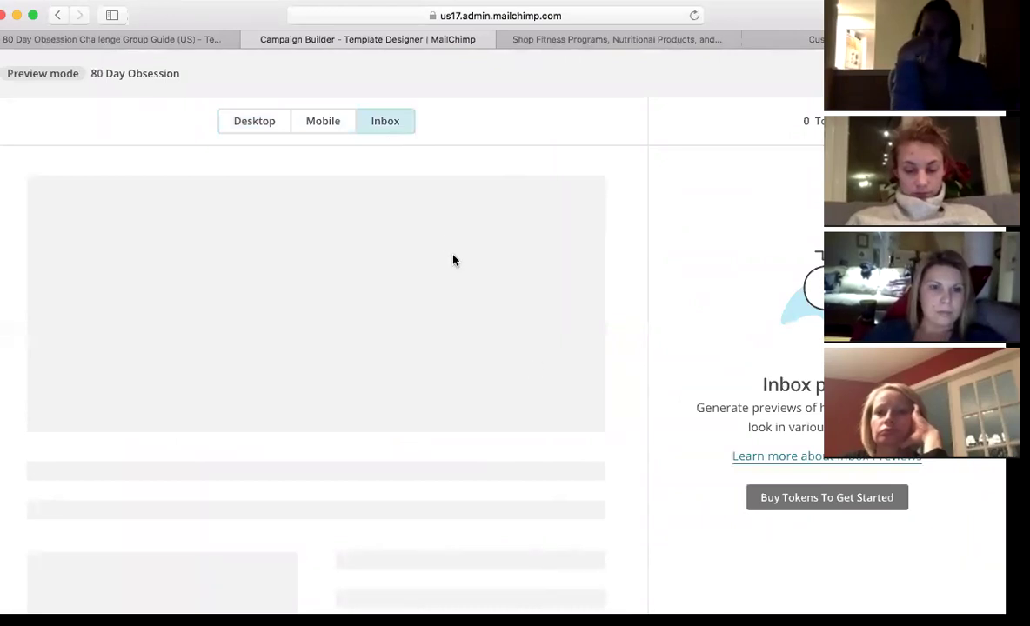
scroll(361, 375, "down", 3)
scroll(361, 375, "up", 3)
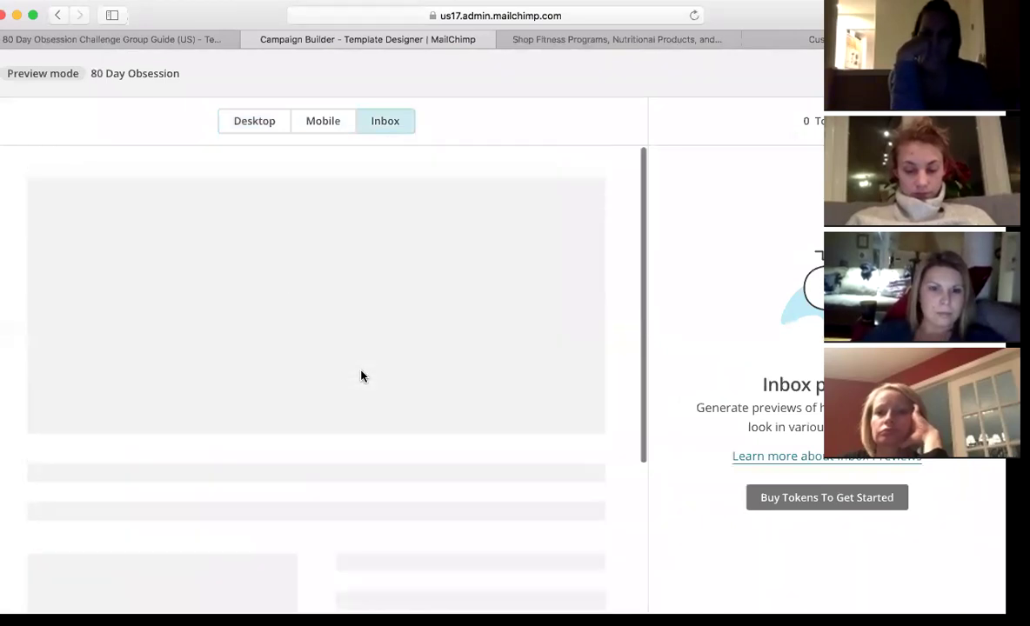
left_click(255, 126)
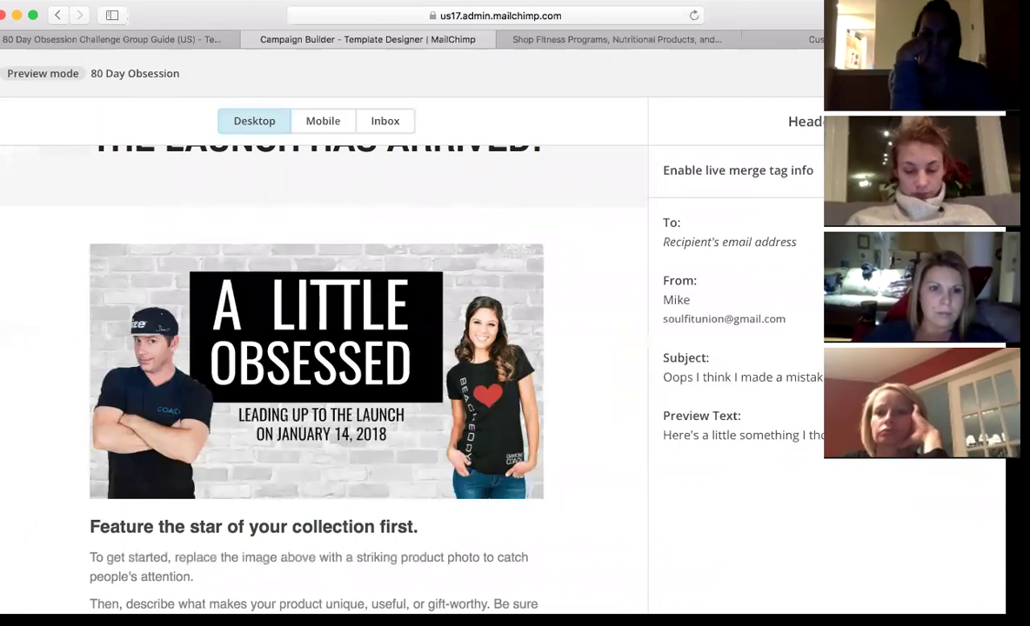
key("Escape")
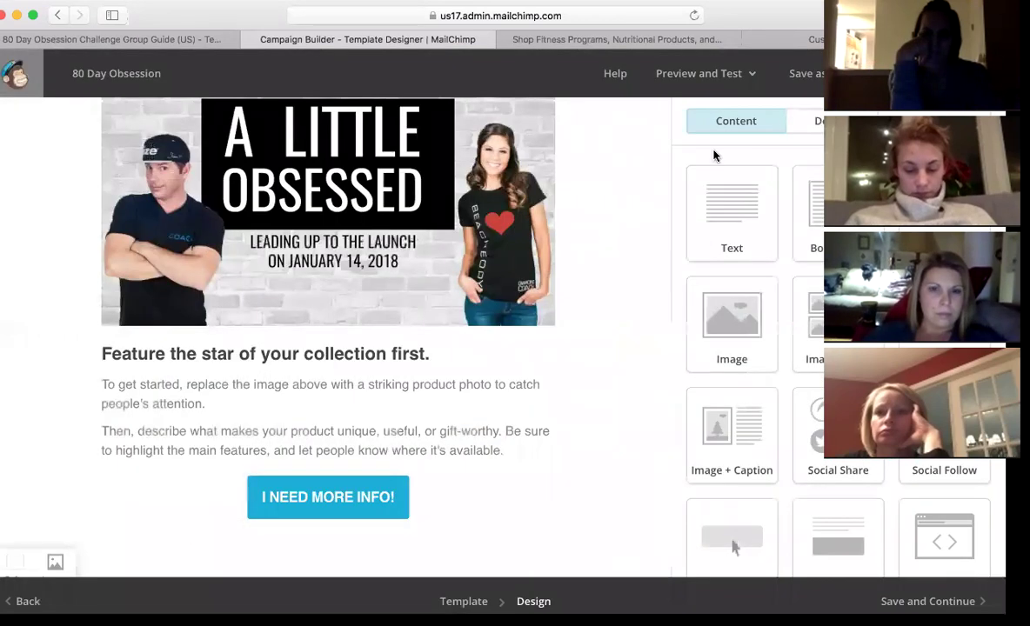
- Send a test copy of the email to the entered e-mail address and dismiss the confirmation
scroll(650, 177, "up", 5)
left_click(703, 73)
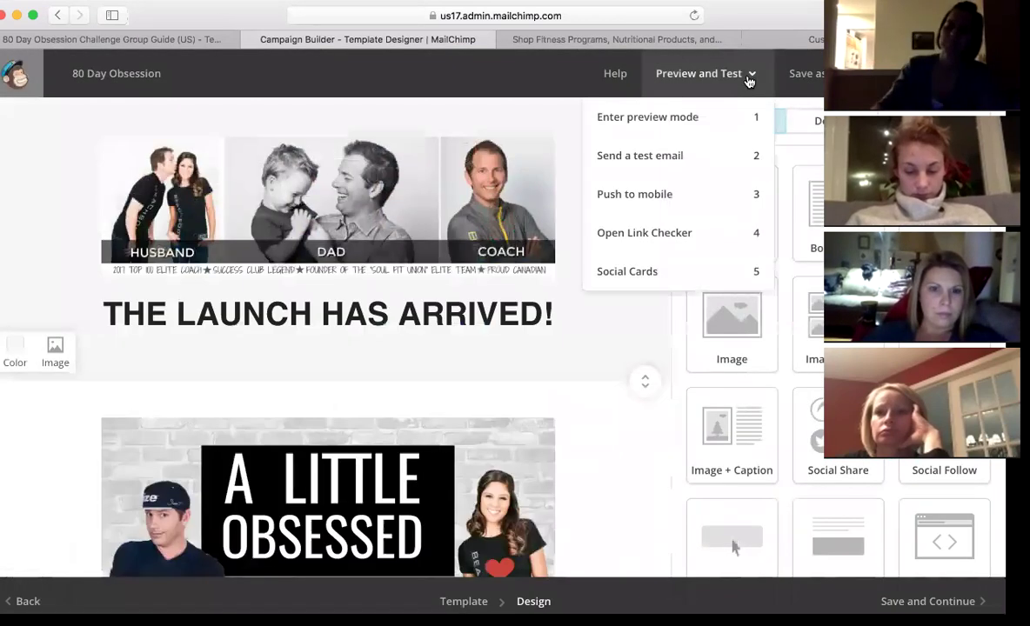
left_click(661, 157)
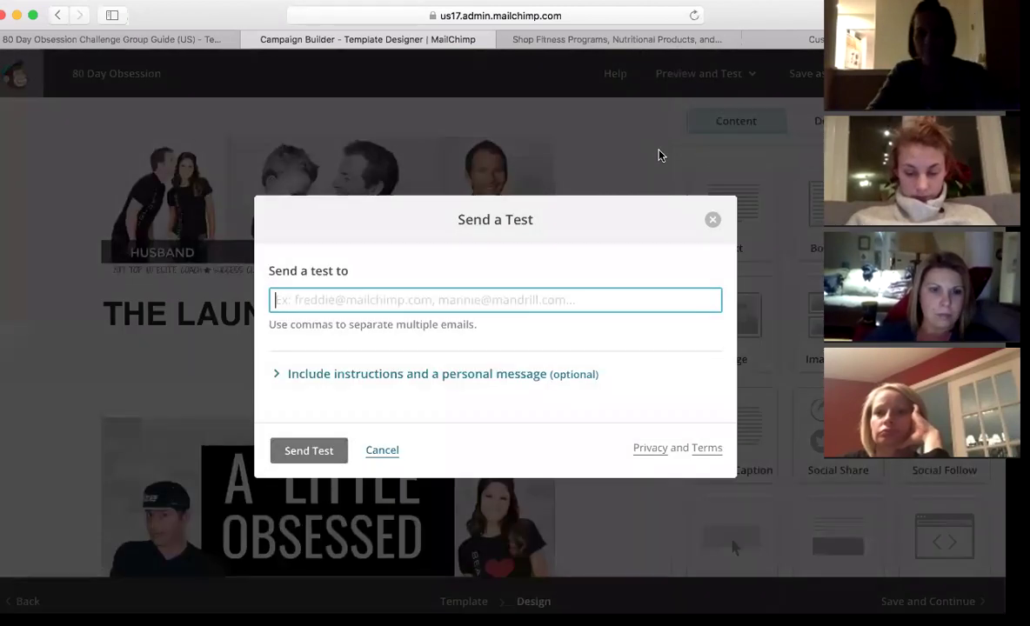
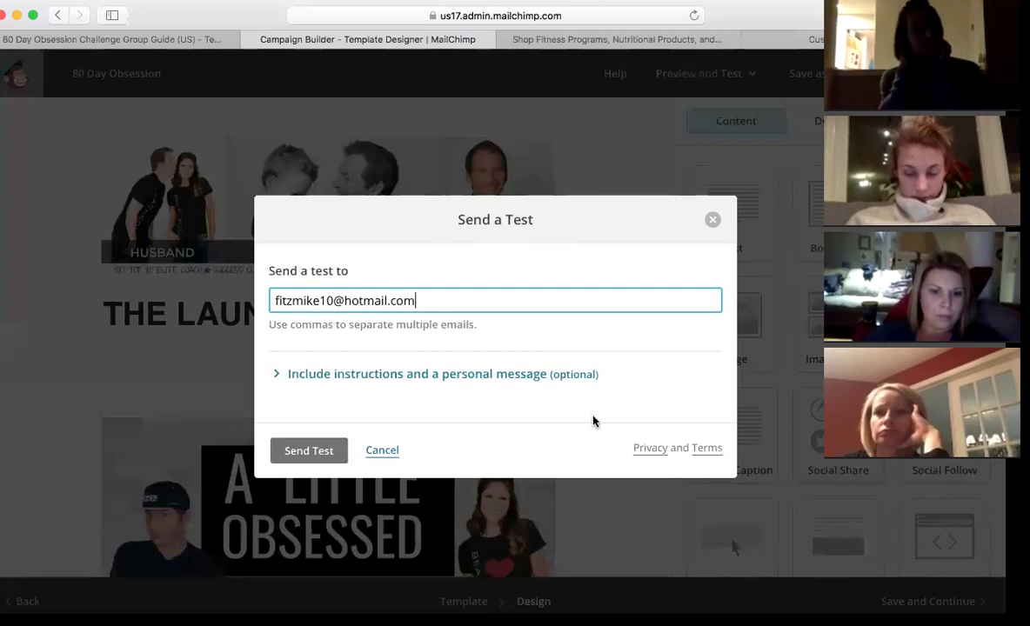
left_click(311, 450)
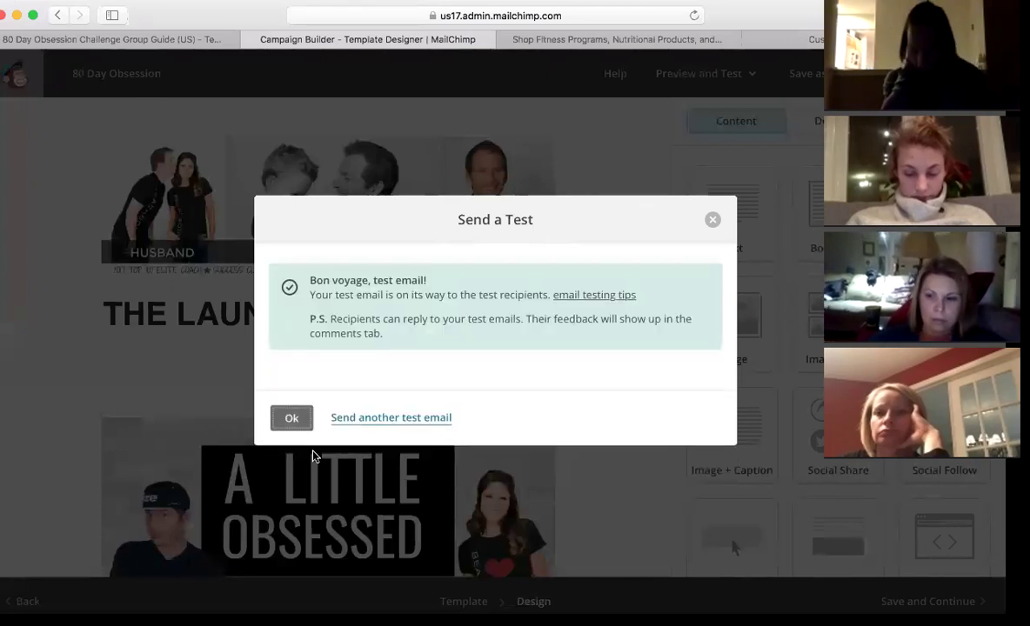
left_click(710, 223)
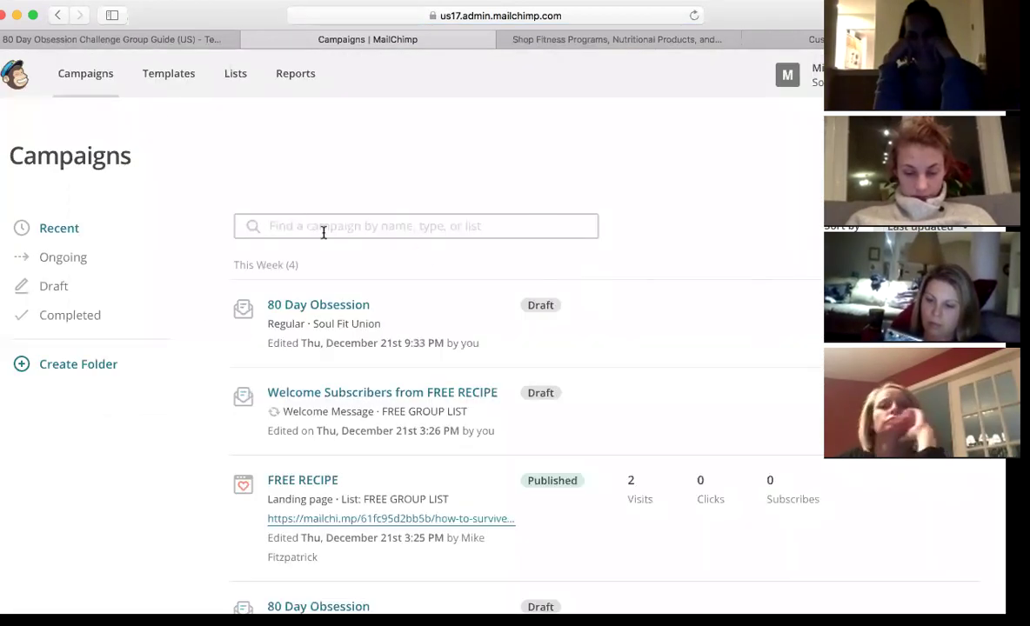
- Create a new regular email campaign named TEST from the refreshed Campaigns list
left_click(99, 73)
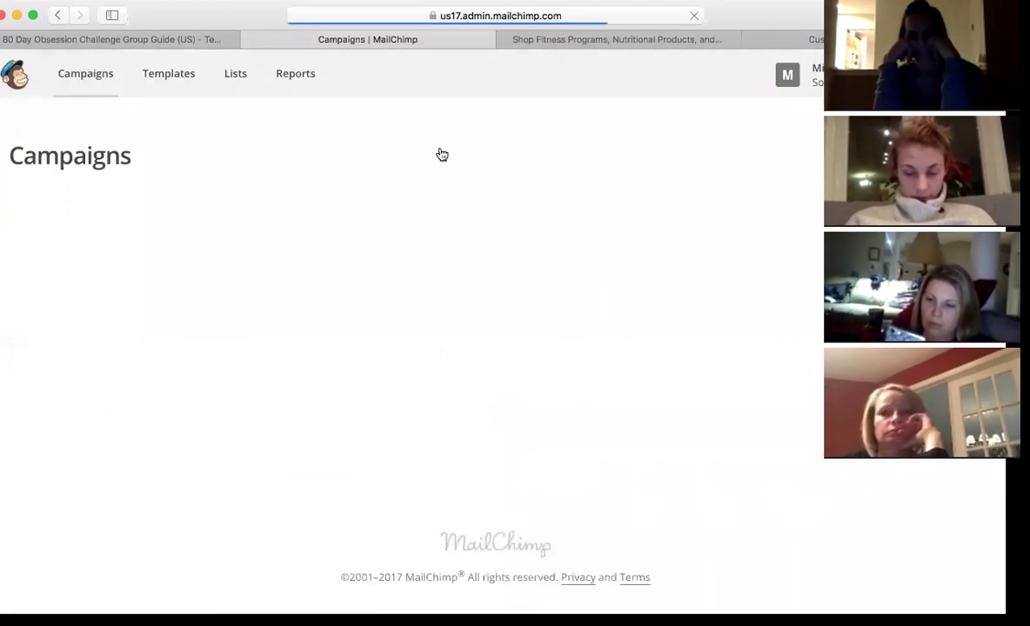
left_click(808, 178)
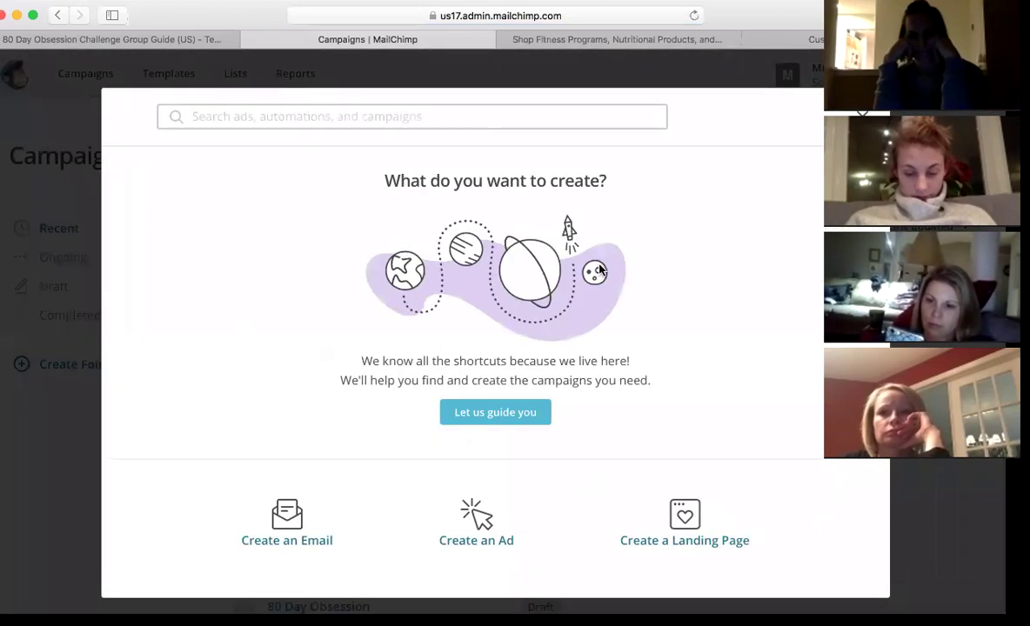
left_click(290, 501)
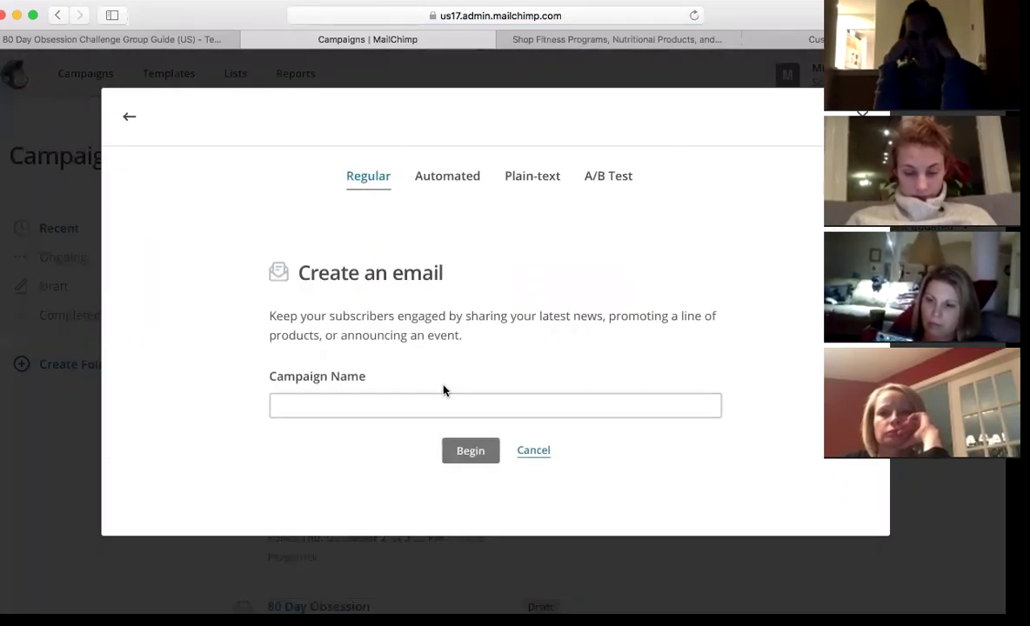
left_click(396, 405)
type("TEST")
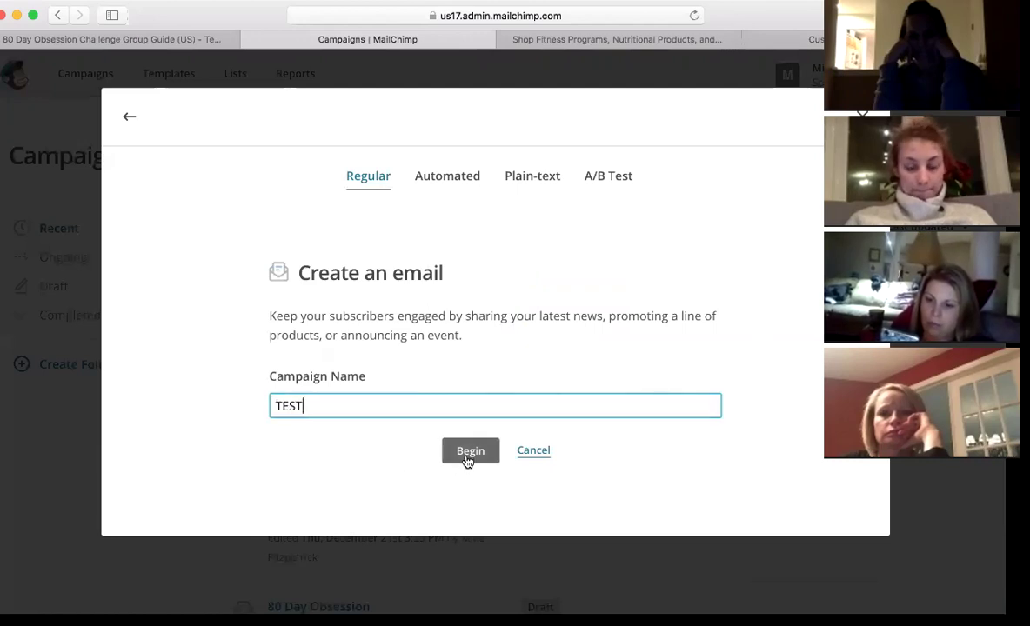
left_click(467, 457)
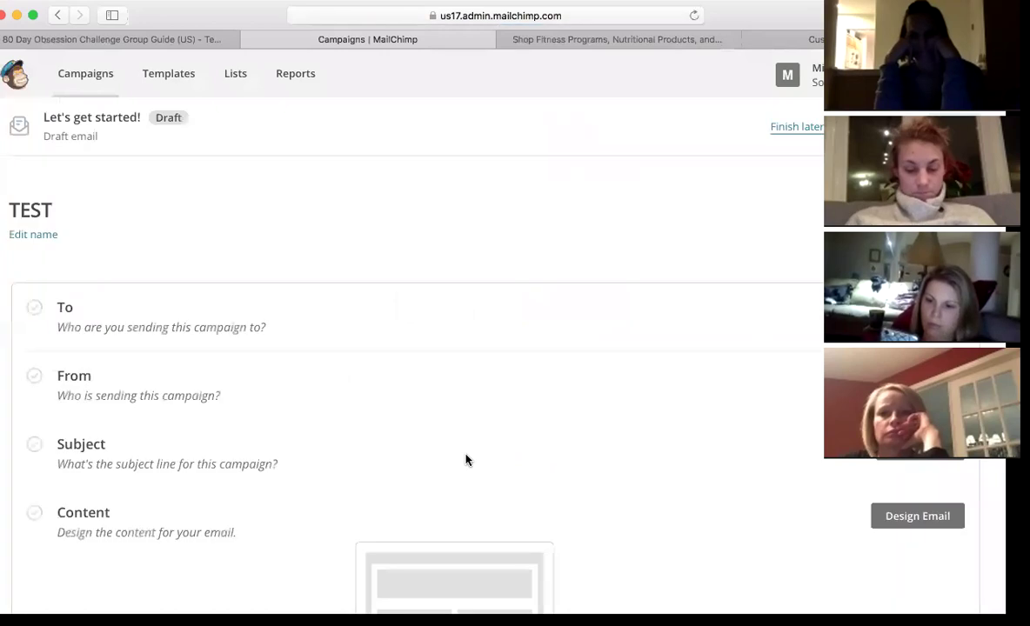
scroll(467, 460, "down", 4)
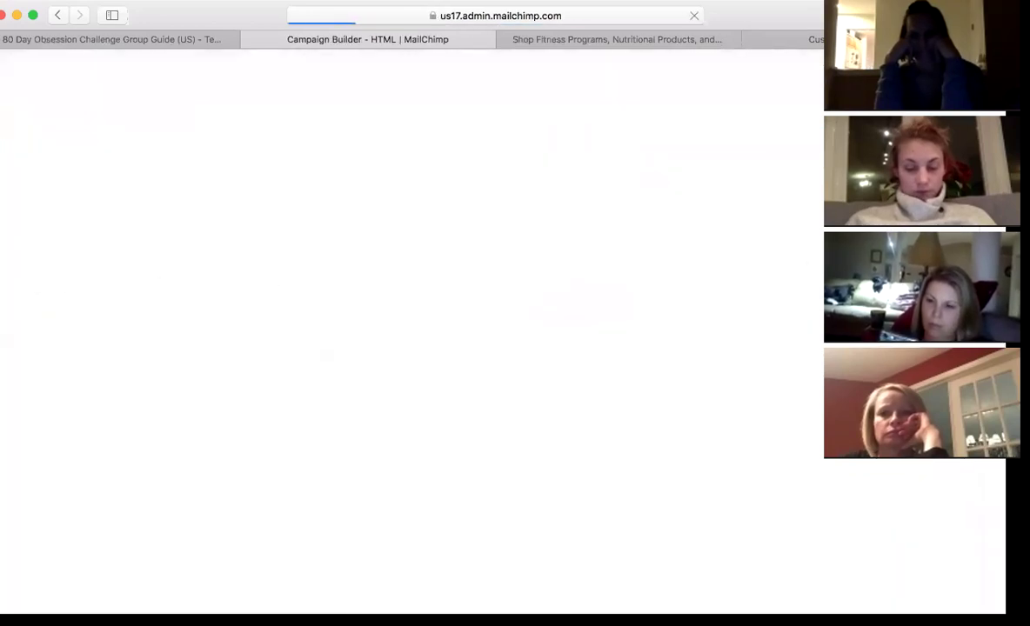
- Choose the New Collection furniture-store theme from the Themes gallery
left_click(121, 209)
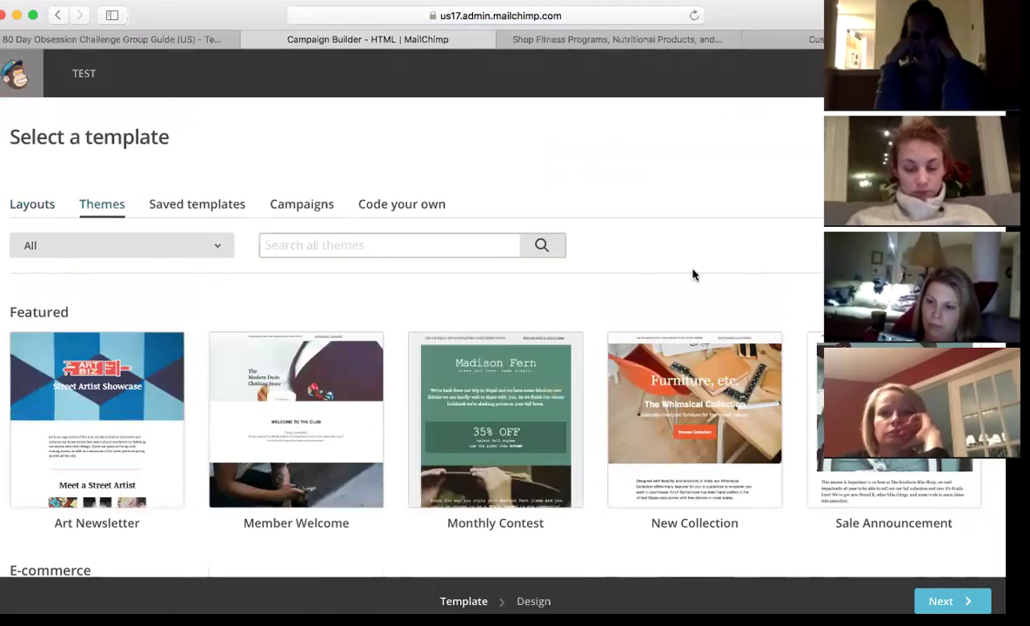
scroll(693, 274, "down", 3)
scroll(694, 276, "down", 10)
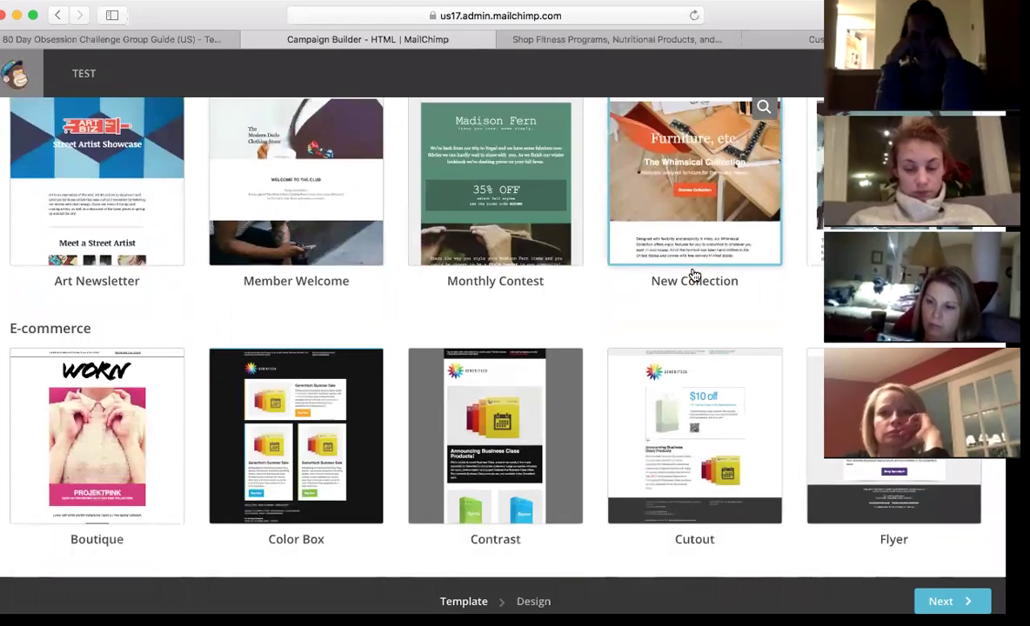
scroll(694, 276, "down", 3)
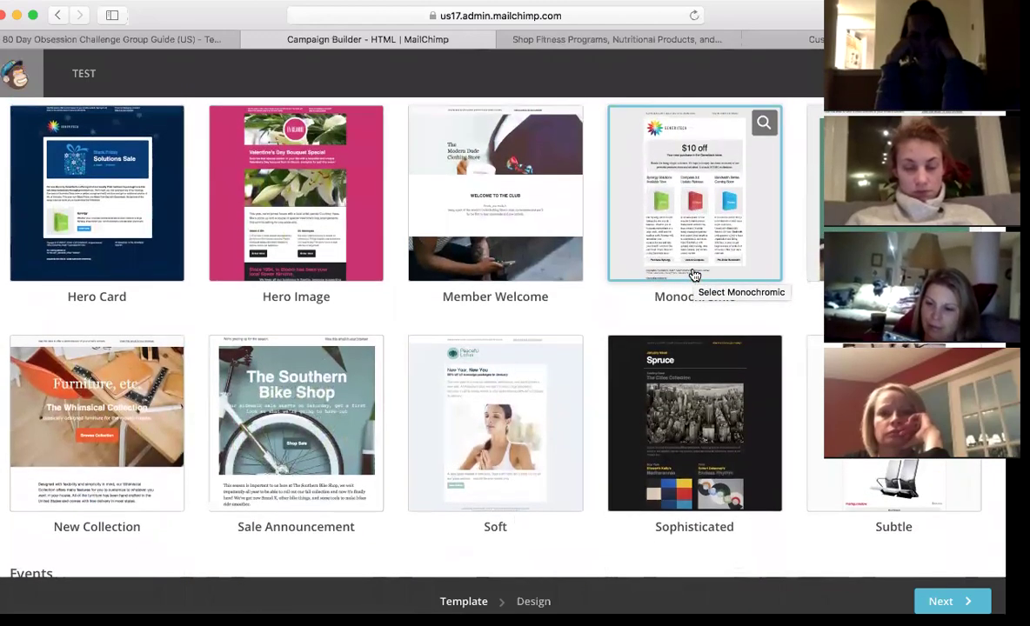
scroll(694, 276, "down", 3)
scroll(694, 276, "up", 18)
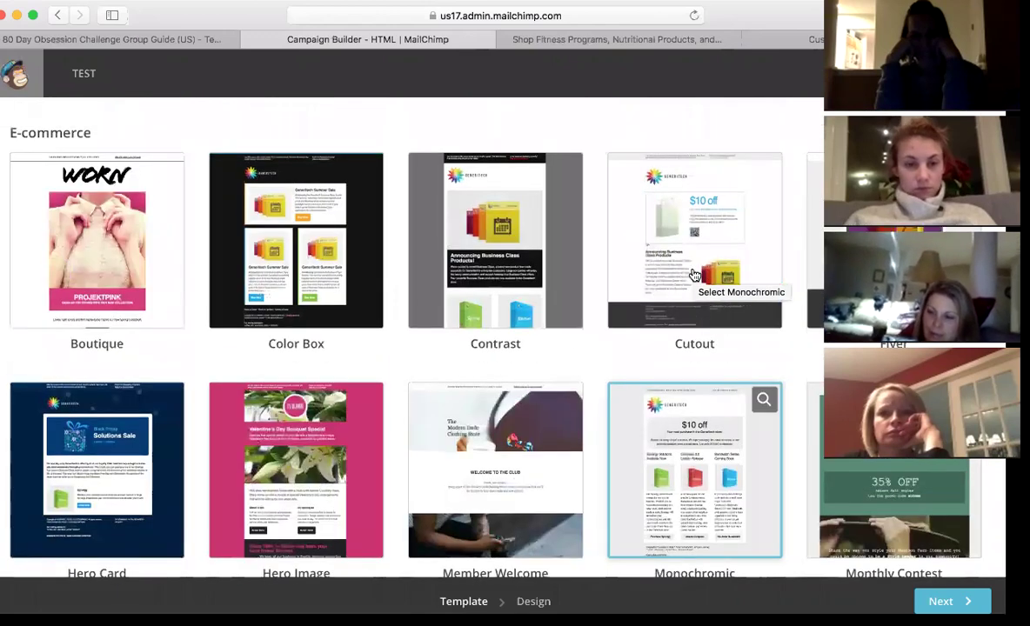
left_click(737, 362)
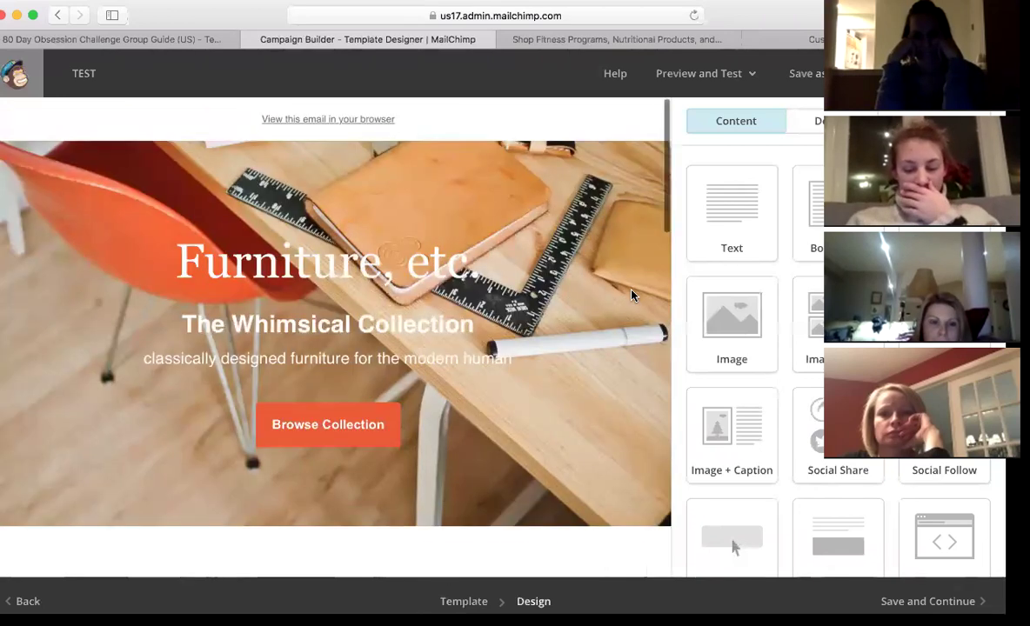
- Replace the 'Furniture, etc.' header heading with '80 DAY OBSESSION', correcting the typo
scroll(577, 412, "down", 3)
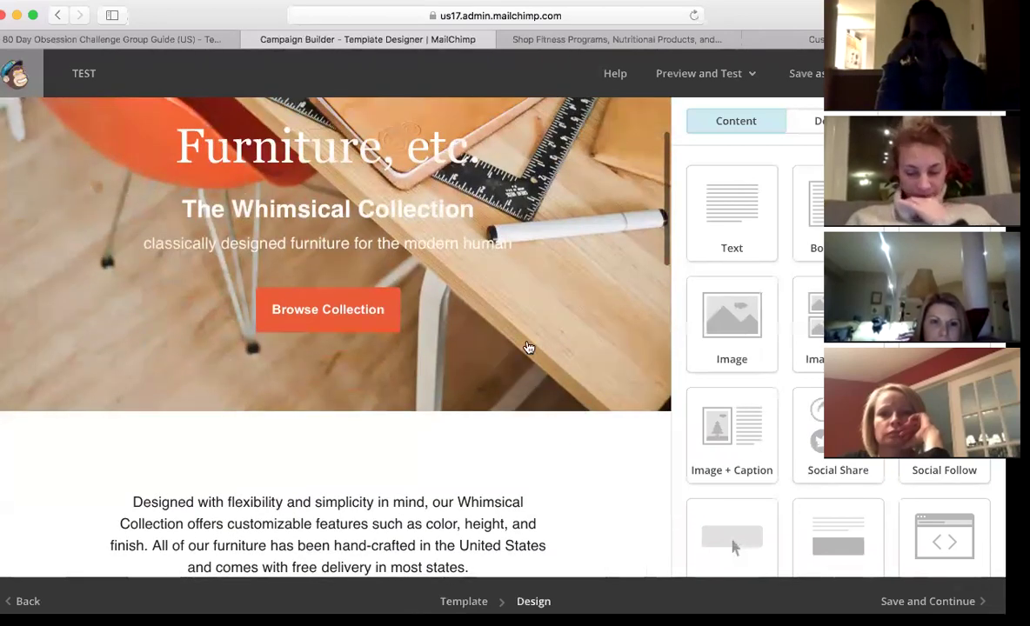
left_click(476, 155)
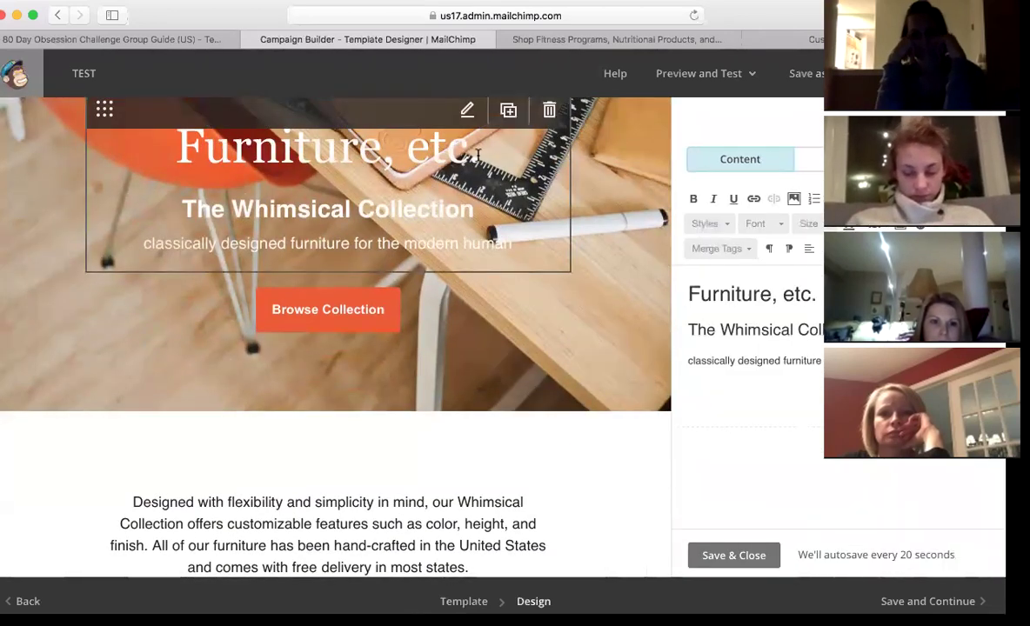
left_click_drag(817, 294, 666, 287)
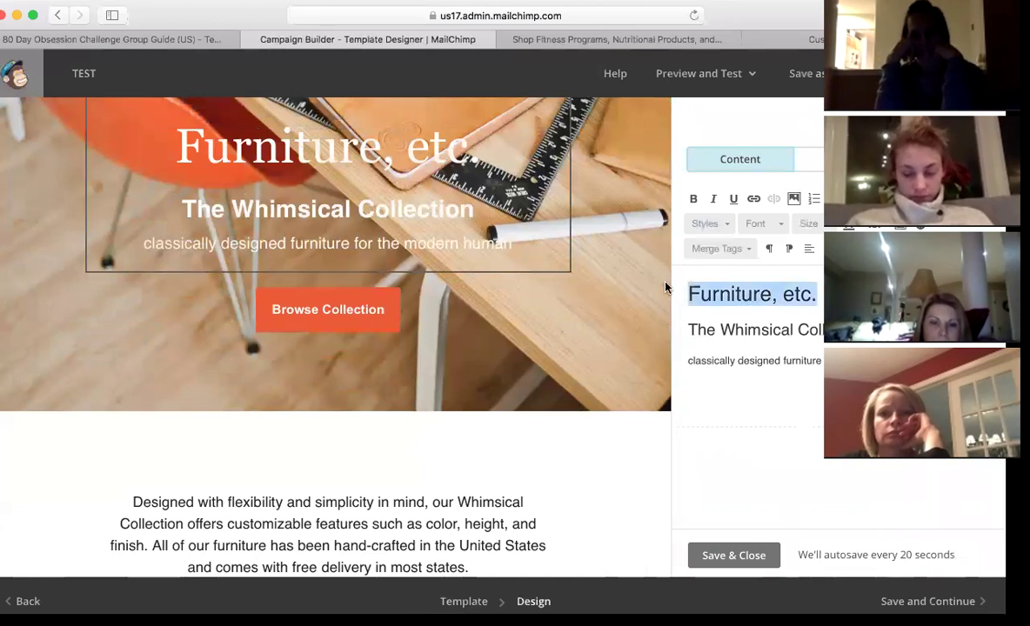
type("80 DAY OBESSEION")
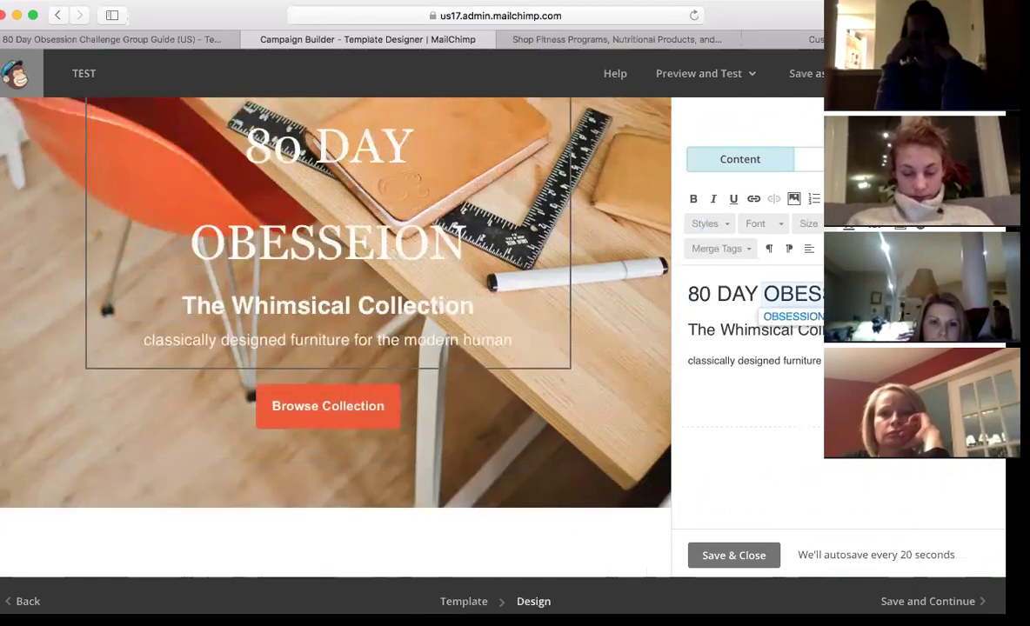
key("BackSpace")
key("BackSpace")
key("BackSpace")
key("BackSpace")
type("ION")
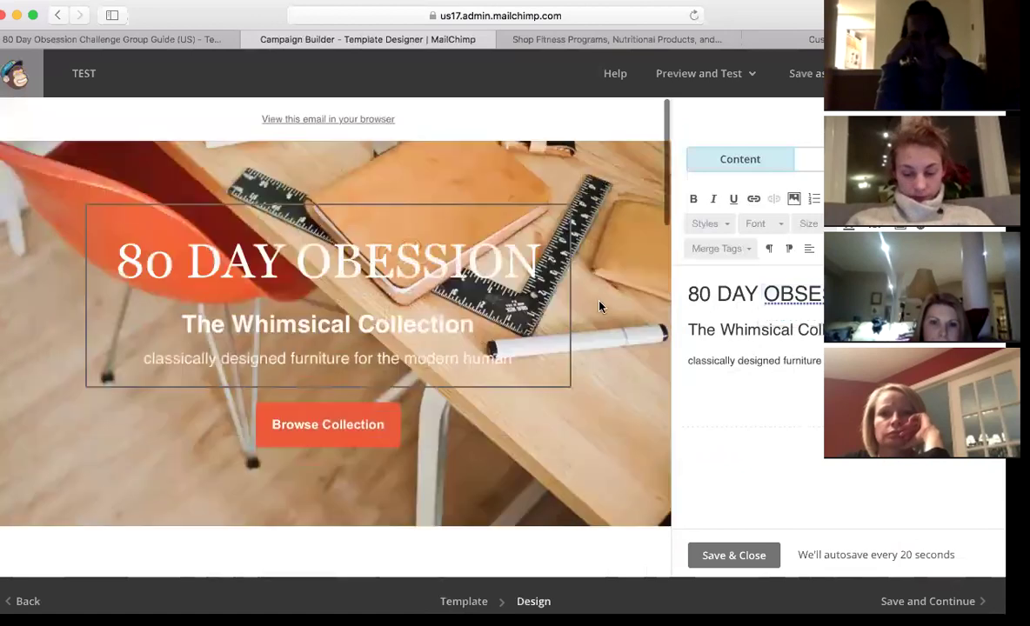
- Scroll through the TEST email design to check the updated header and product rows
scroll(599, 306, "down", 5)
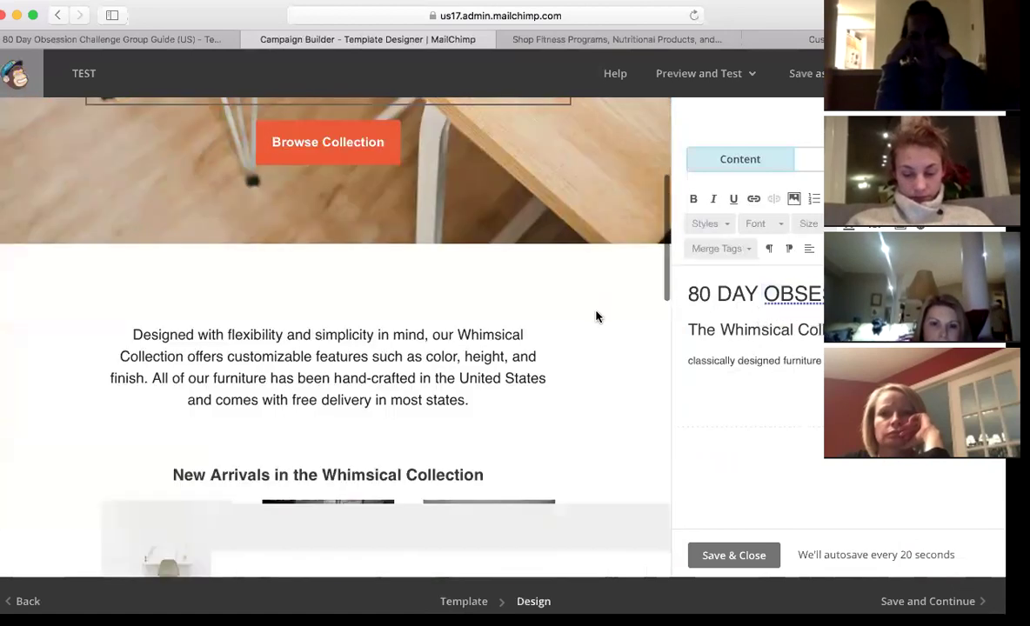
scroll(586, 322, "down", 10)
scroll(586, 322, "up", 5)
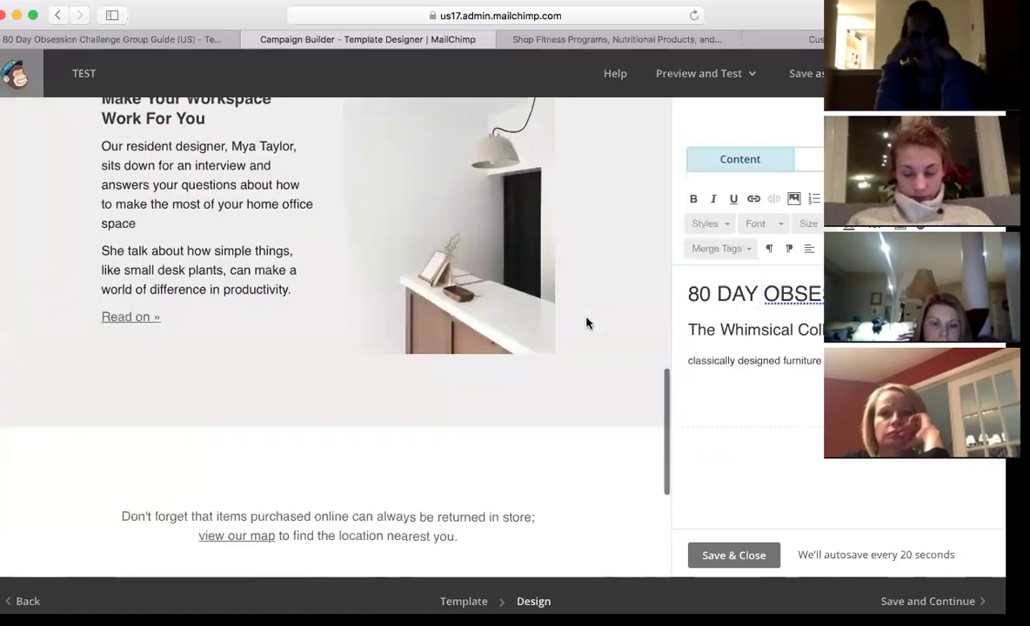
scroll(586, 324, "up", 4)
scroll(586, 324, "up", 7)
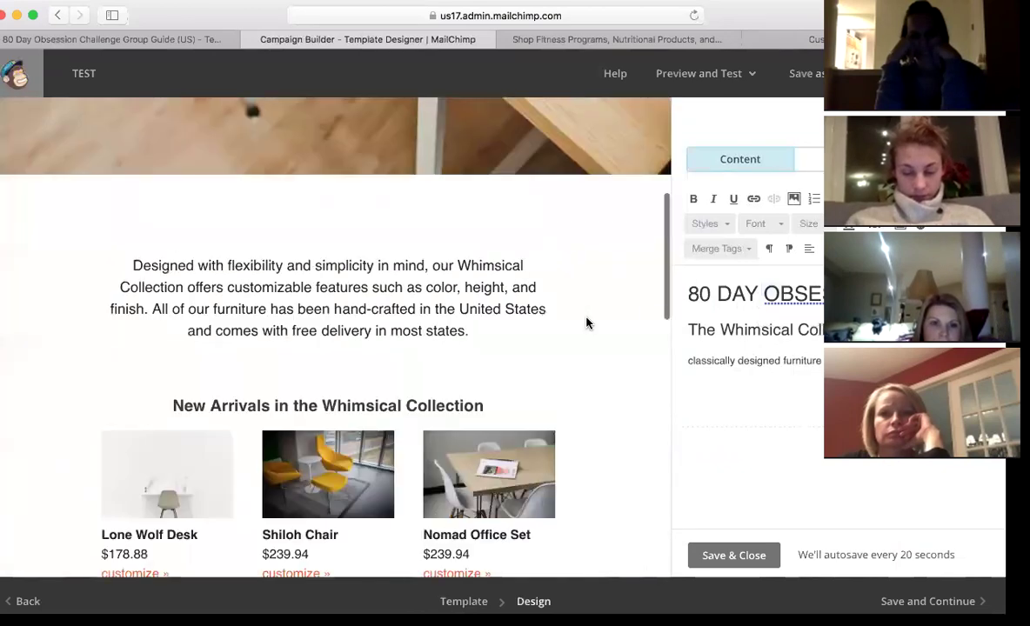
scroll(586, 323, "down", 1)
scroll(586, 324, "up", 6)
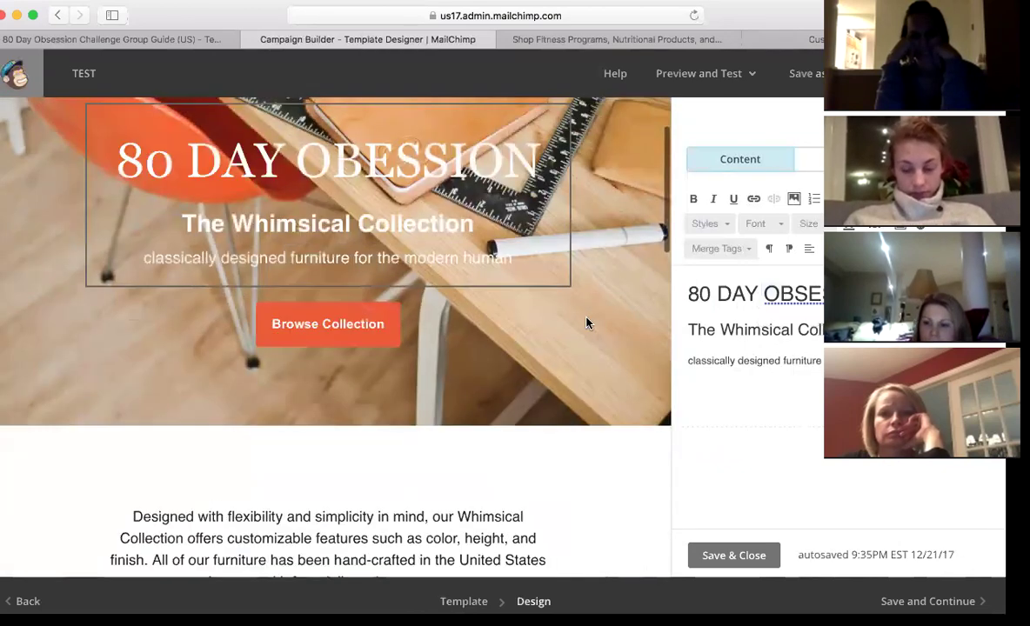
scroll(586, 324, "down", 1)
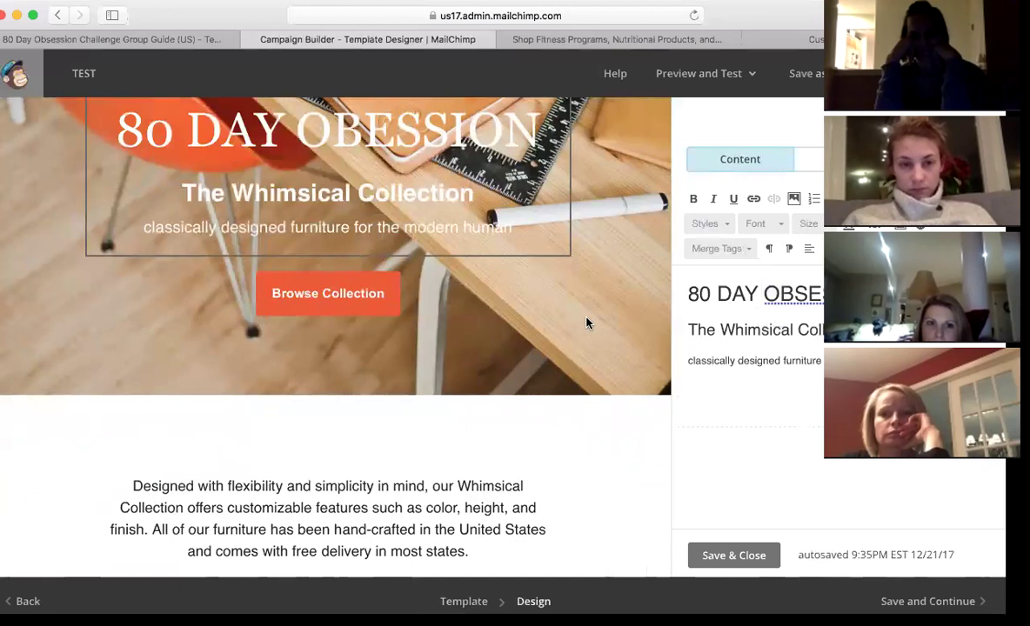
scroll(586, 324, "down", 2)
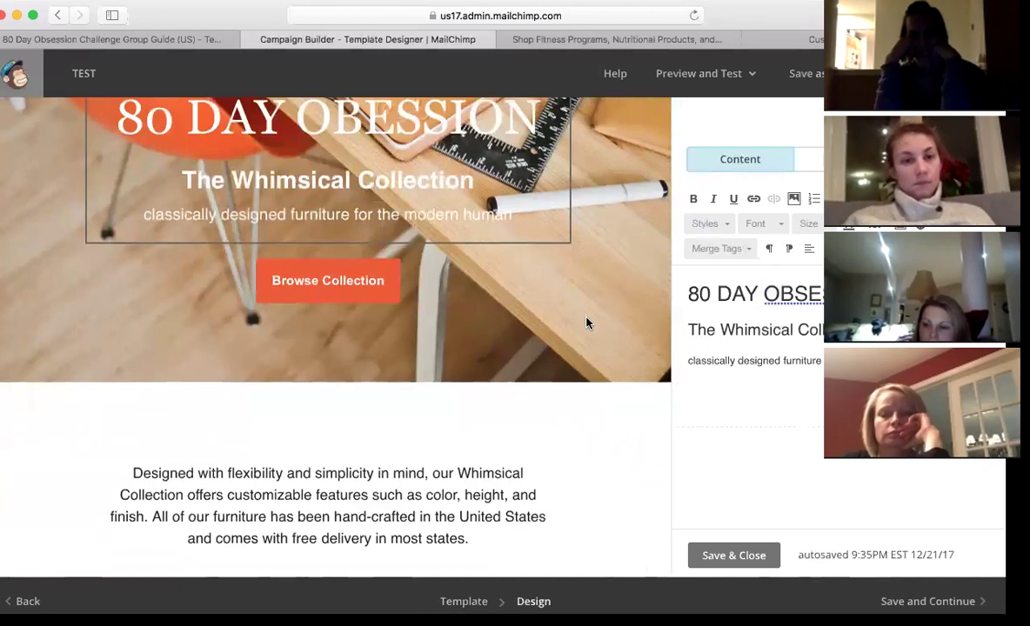
scroll(586, 323, "down", 6)
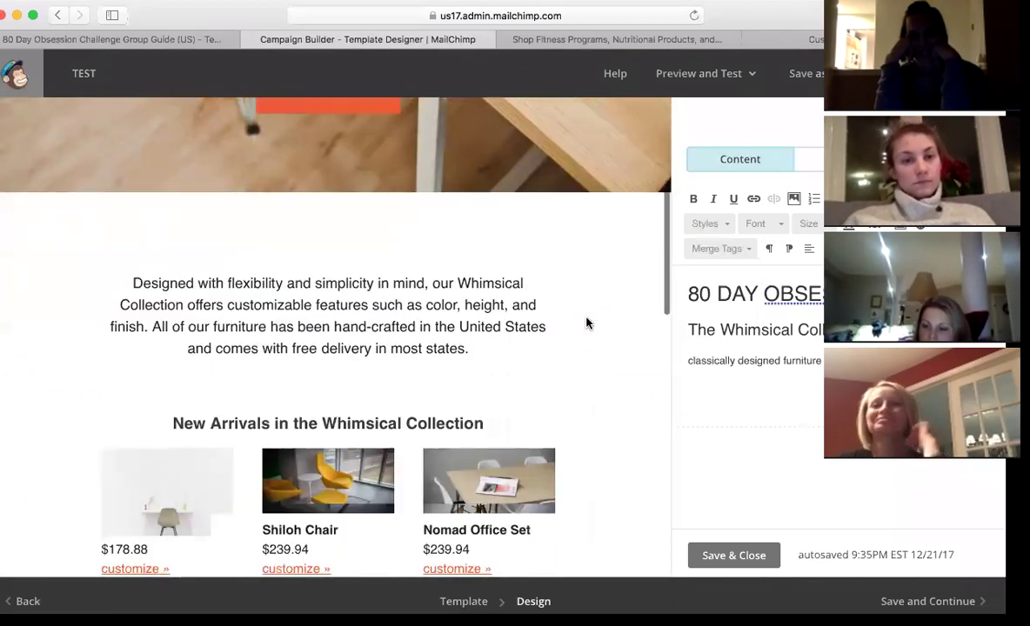
- Replace the Lone Wolf Desk photo with Happy Sunday and the Shiloh Chair photo with the Insanity group image
left_click(205, 374)
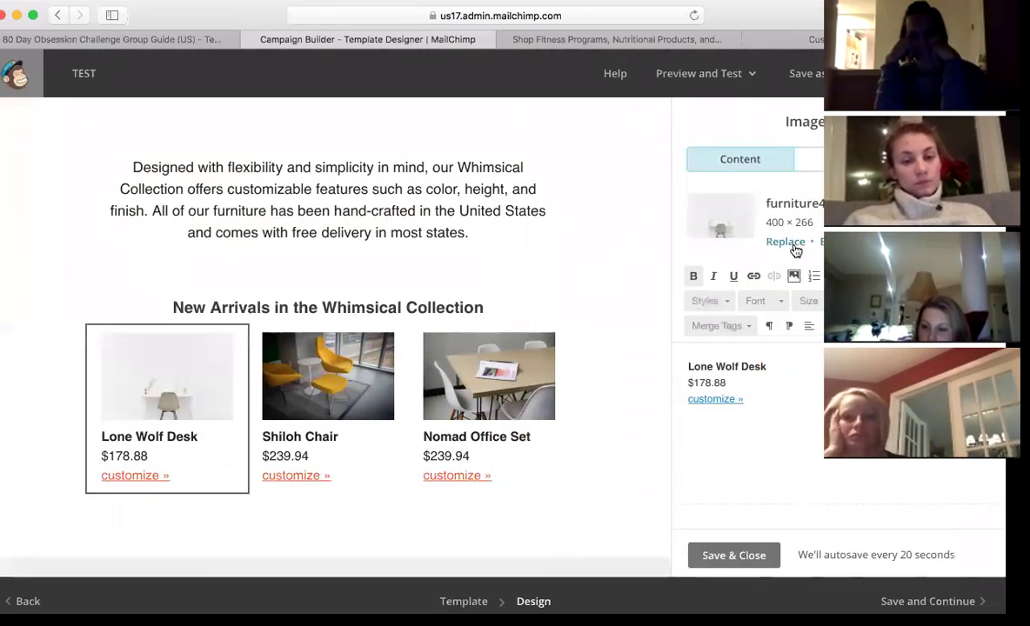
left_click(785, 242)
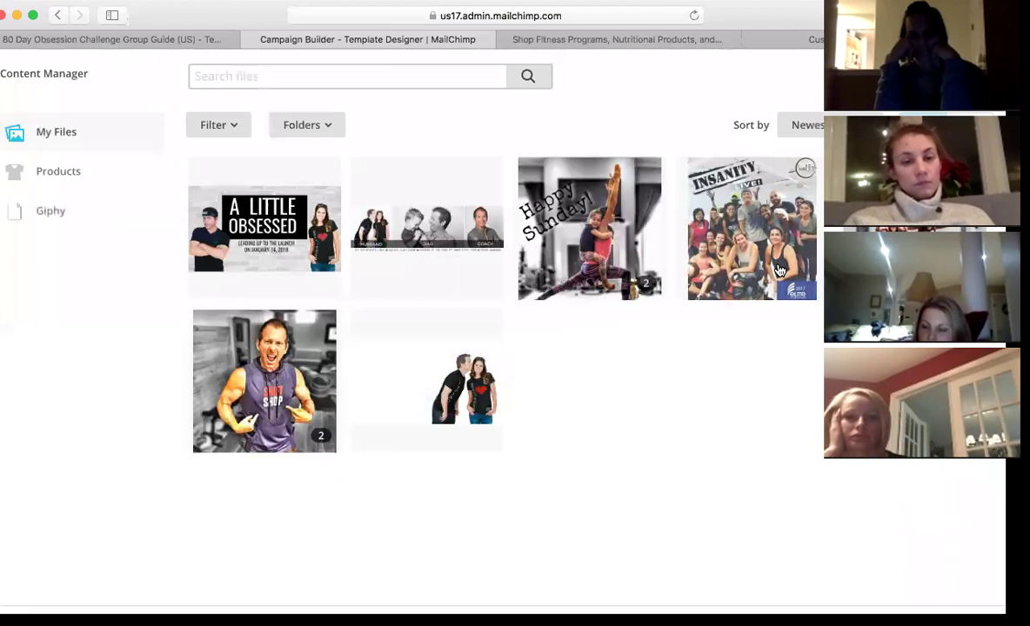
left_click(612, 254)
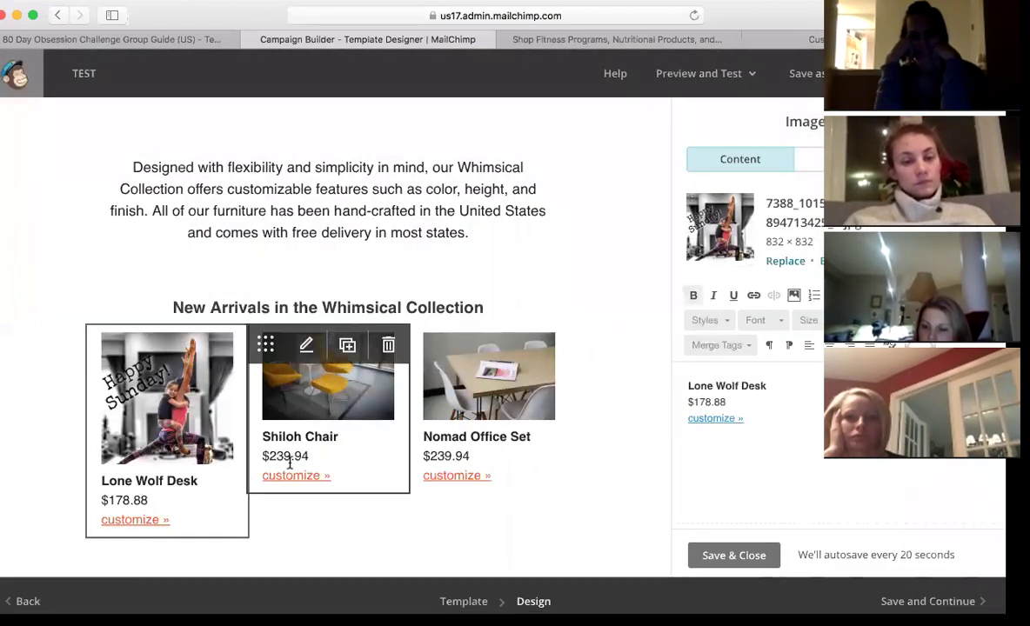
left_click(340, 413)
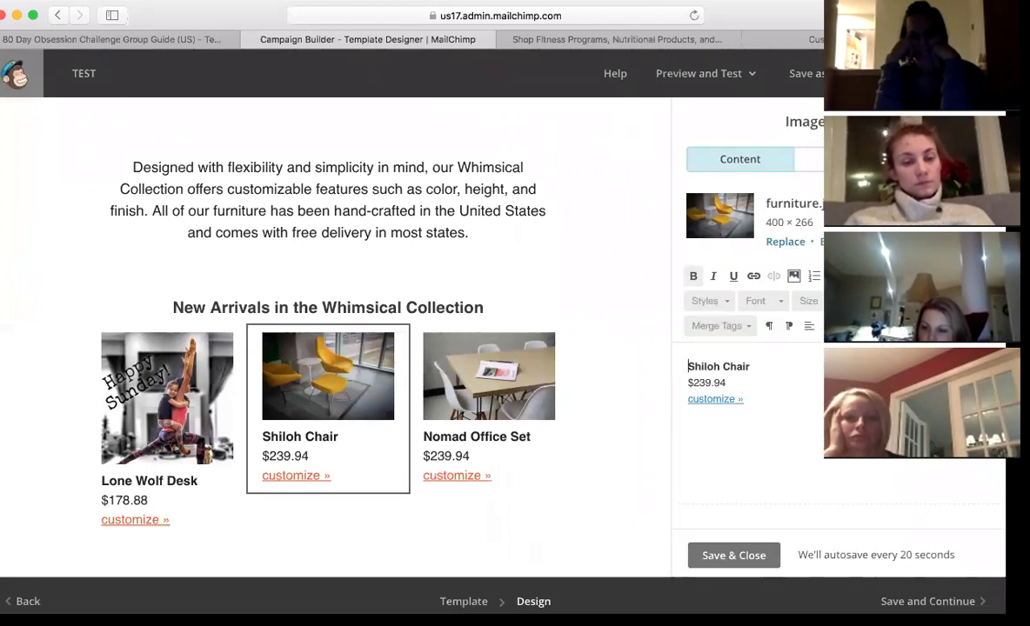
left_click(783, 243)
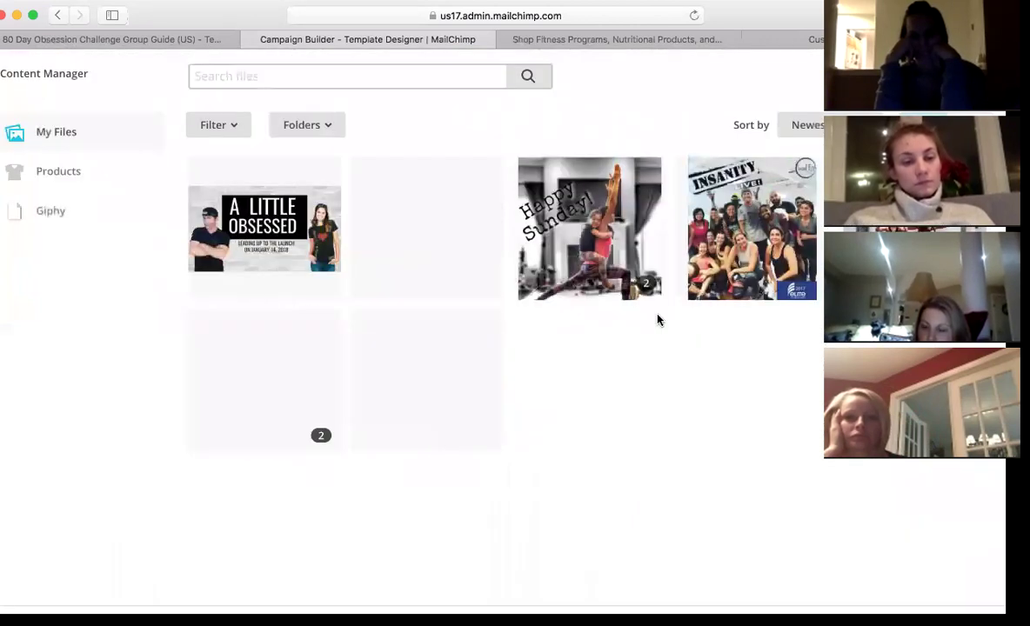
left_click(747, 222)
left_click(480, 464)
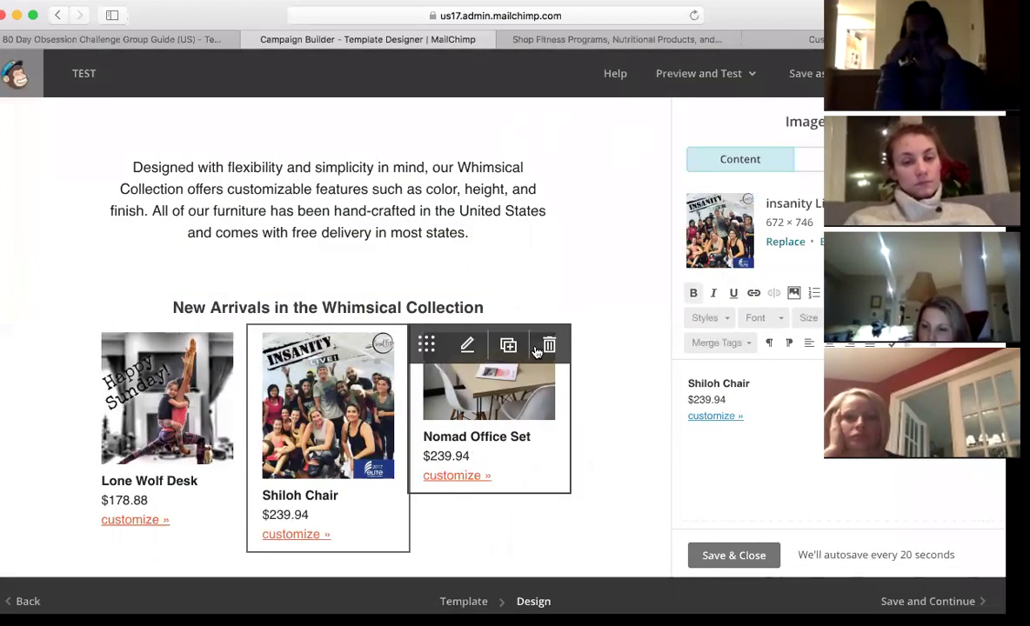
- Swap the Nomad Office Set photo for the Embrace the Journey image, then reselect the Shiloh Chair
left_click(543, 430)
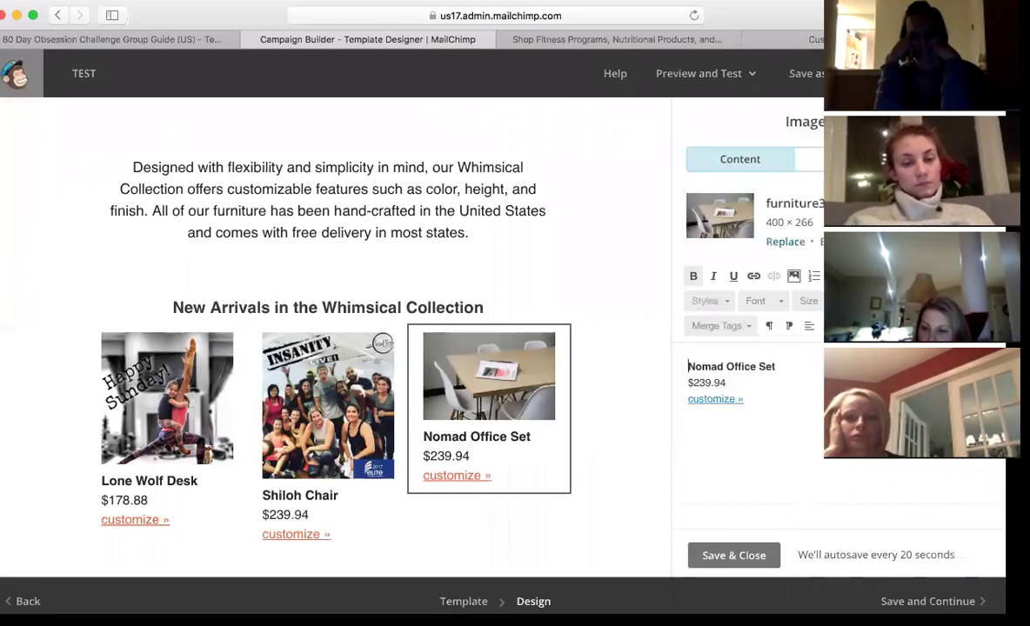
left_click(782, 242)
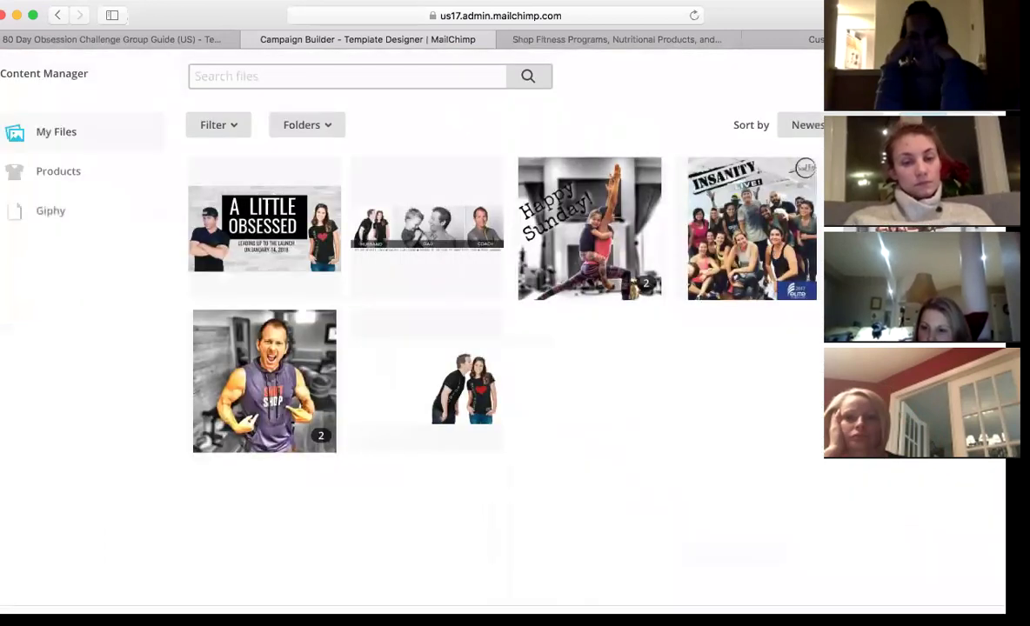
key("Escape")
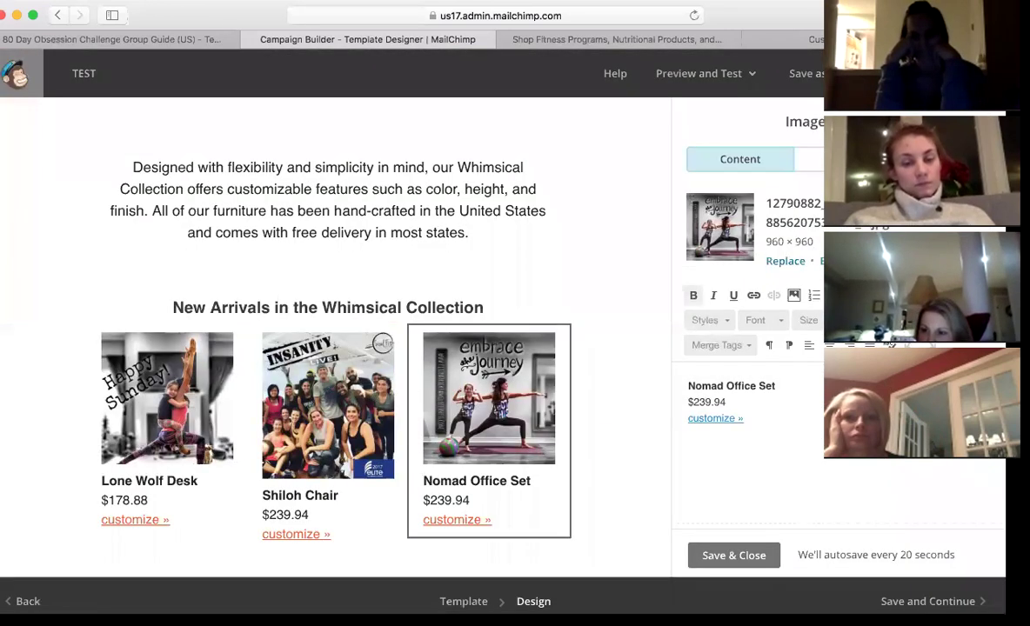
scroll(619, 340, "down", 3)
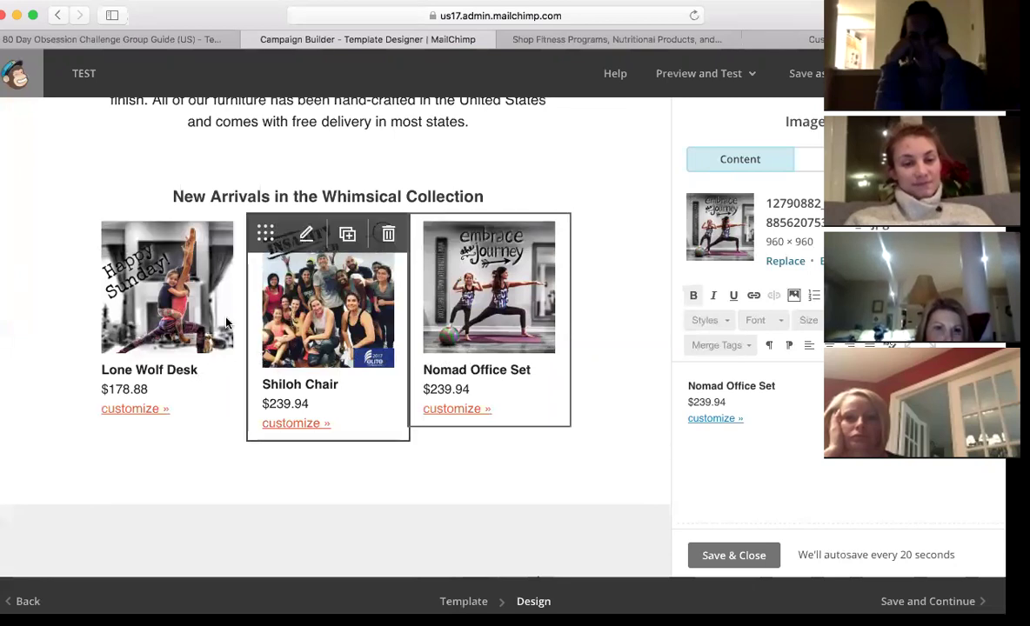
left_click(352, 324)
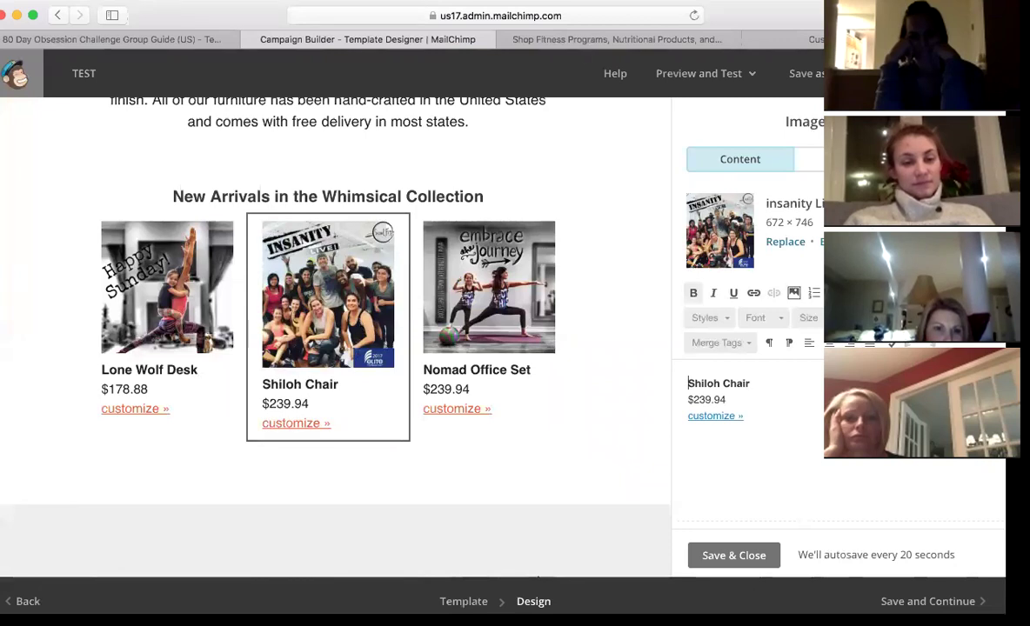
- Crop the Insanity group photo to a 672 × 672 square framed around the group
left_click(826, 241)
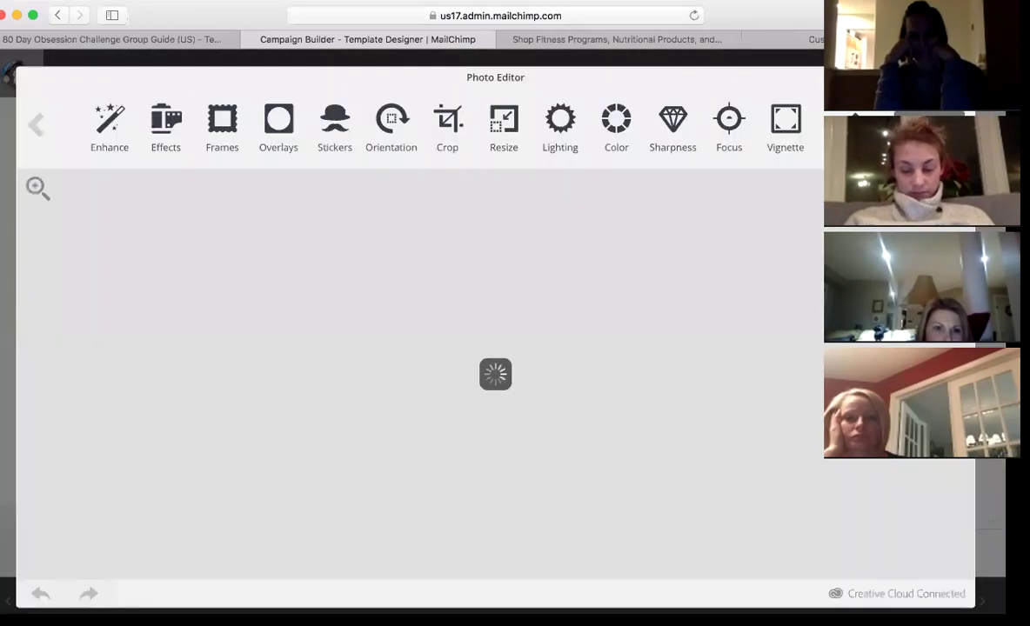
left_click(447, 120)
left_click(411, 120)
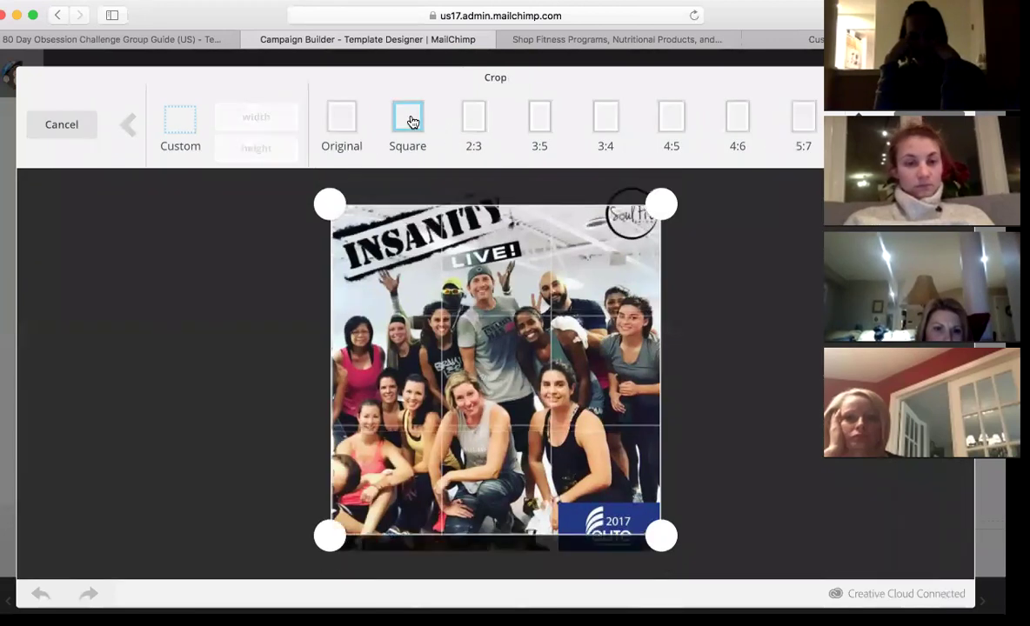
left_click_drag(576, 352, 580, 326)
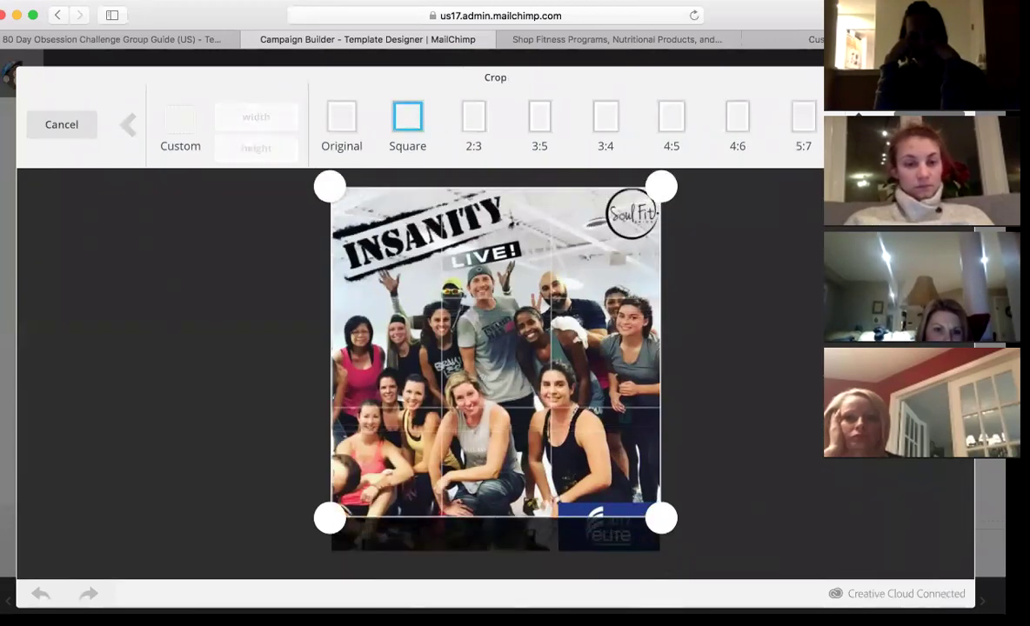
key("Return")
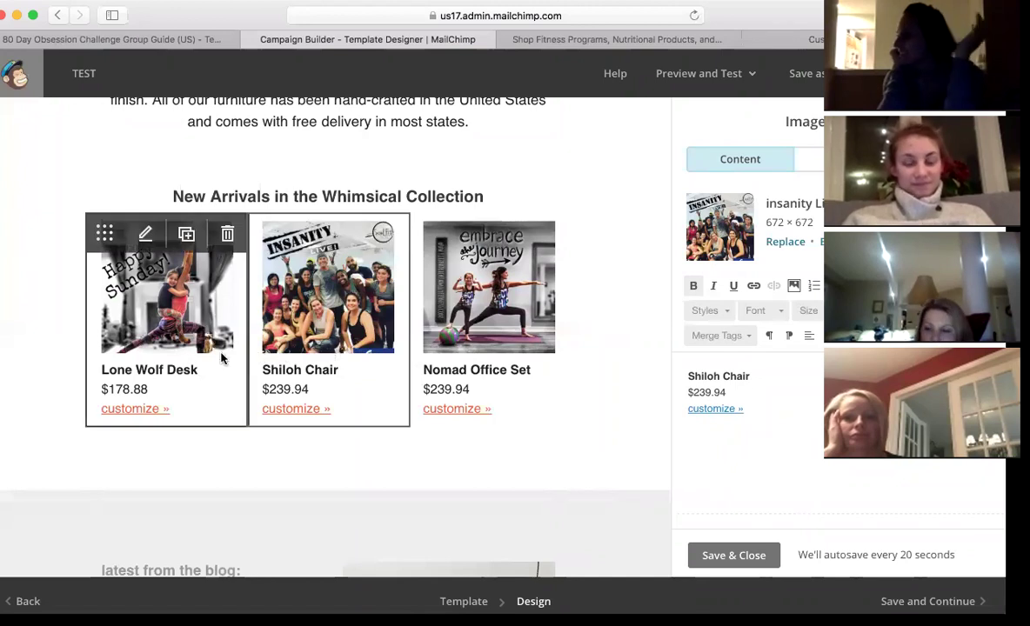
scroll(631, 306, "up", 10)
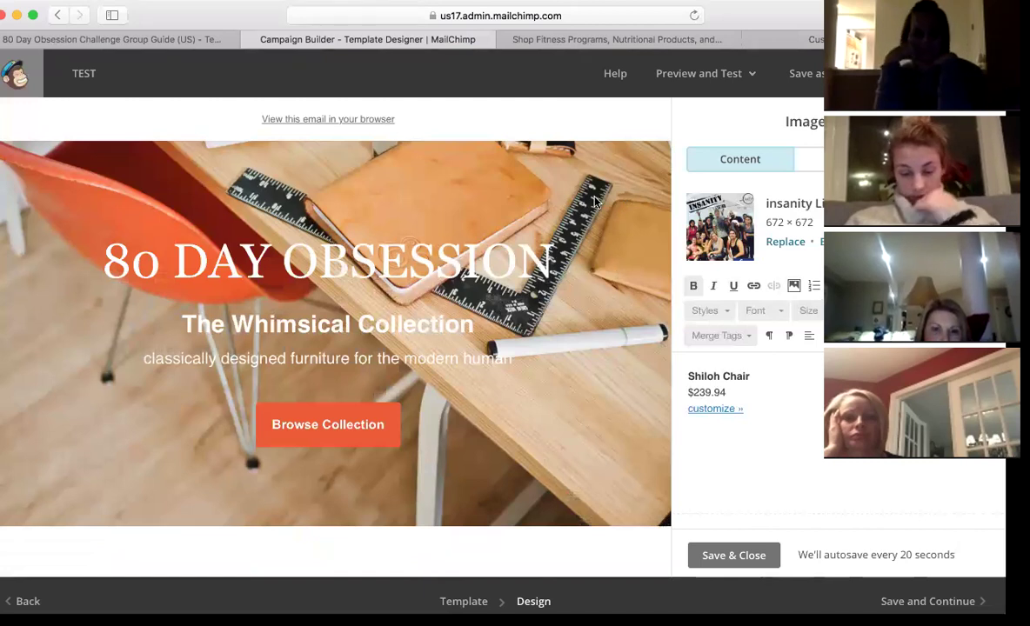
scroll(609, 202, "up", 2)
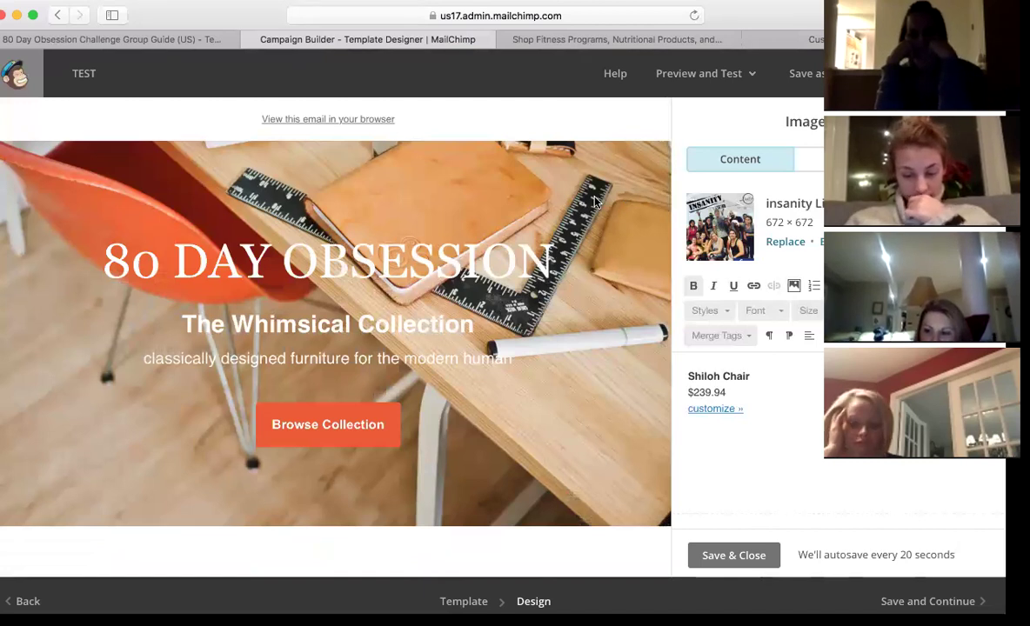
scroll(595, 203, "down", 5)
scroll(574, 211, "up", 5)
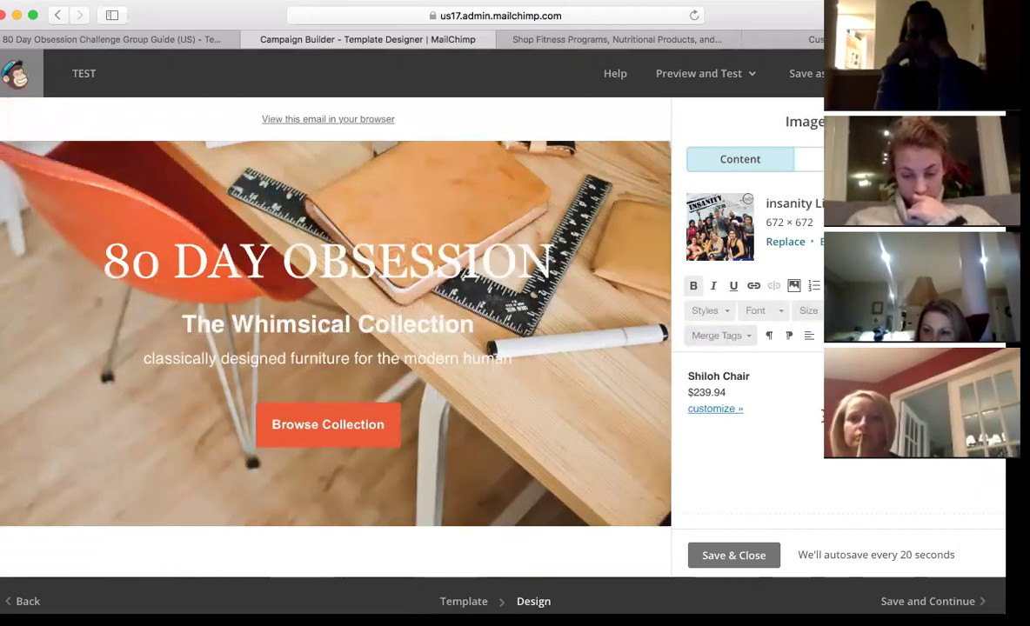
scroll(783, 392, "down", 1)
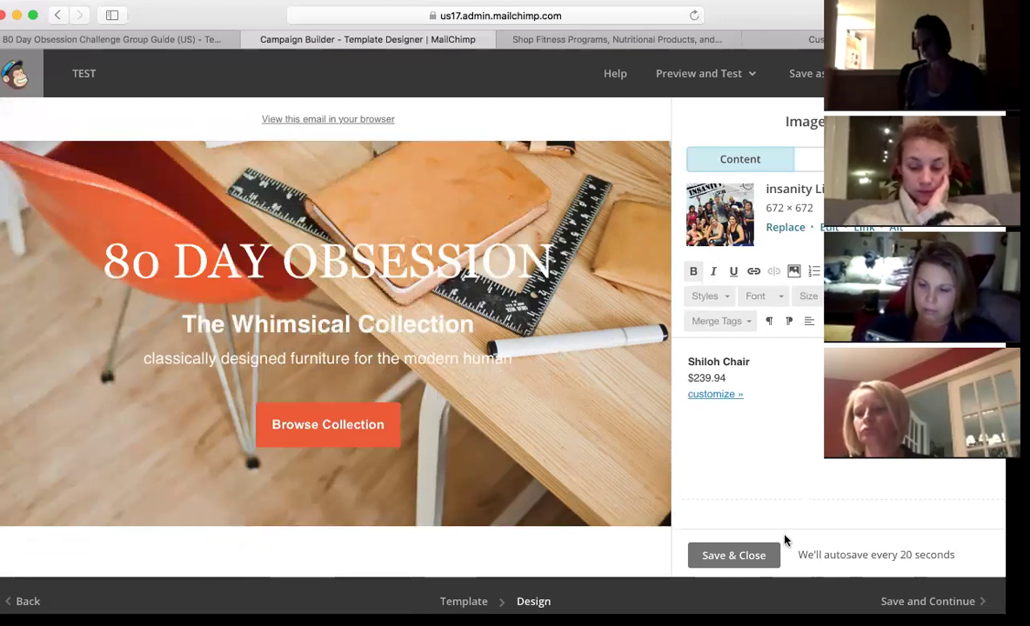
- Save & Close the image edits, look over the TEST draft's checklist, and go back to Campaigns
left_click(742, 557)
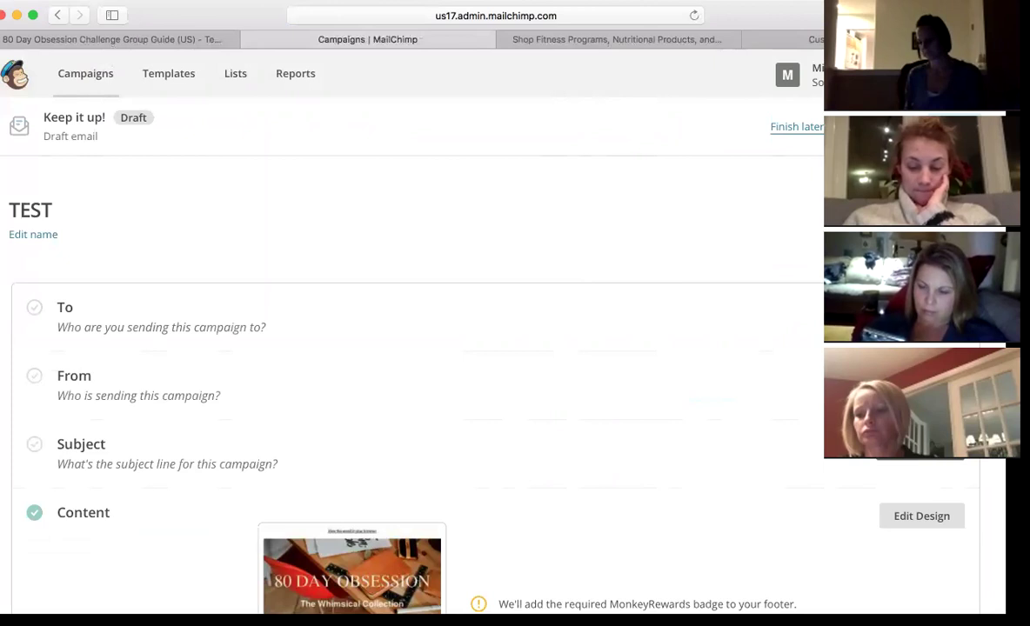
scroll(475, 357, "down", 5)
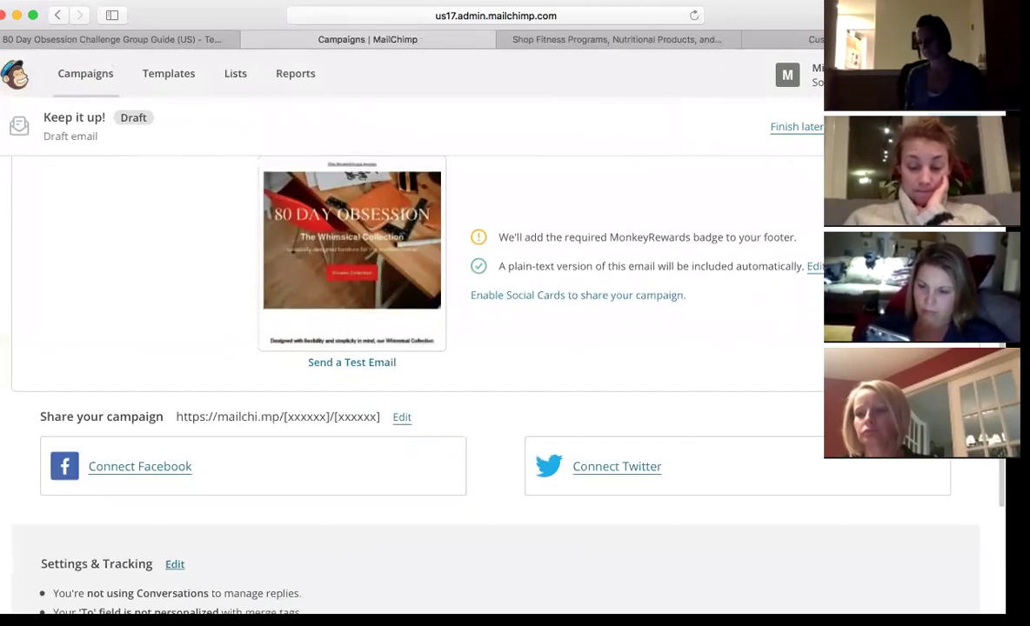
scroll(475, 357, "up", 5)
scroll(475, 356, "down", 7)
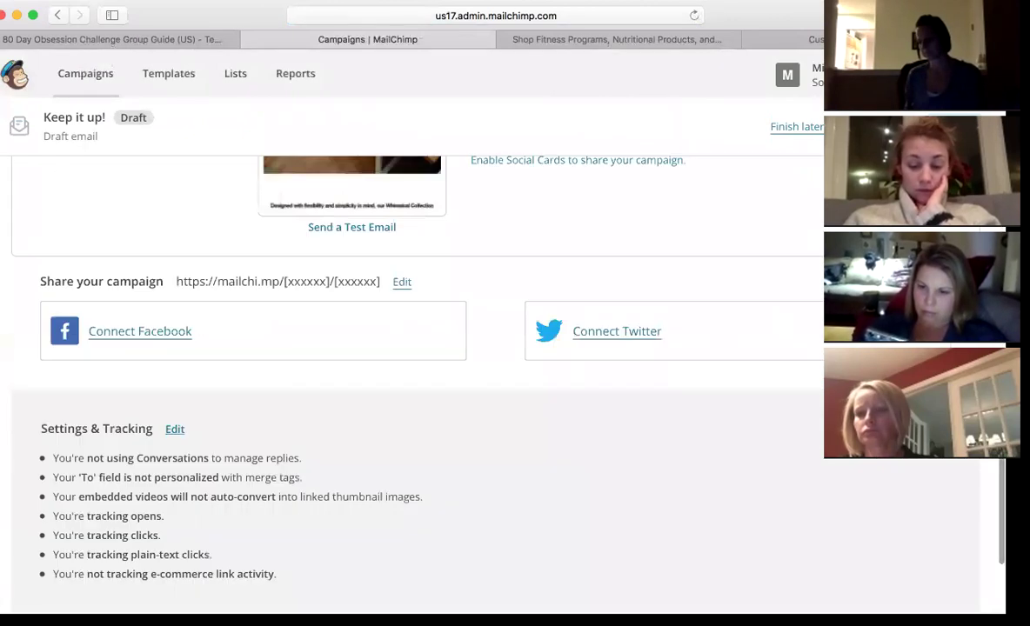
scroll(475, 356, "up", 2)
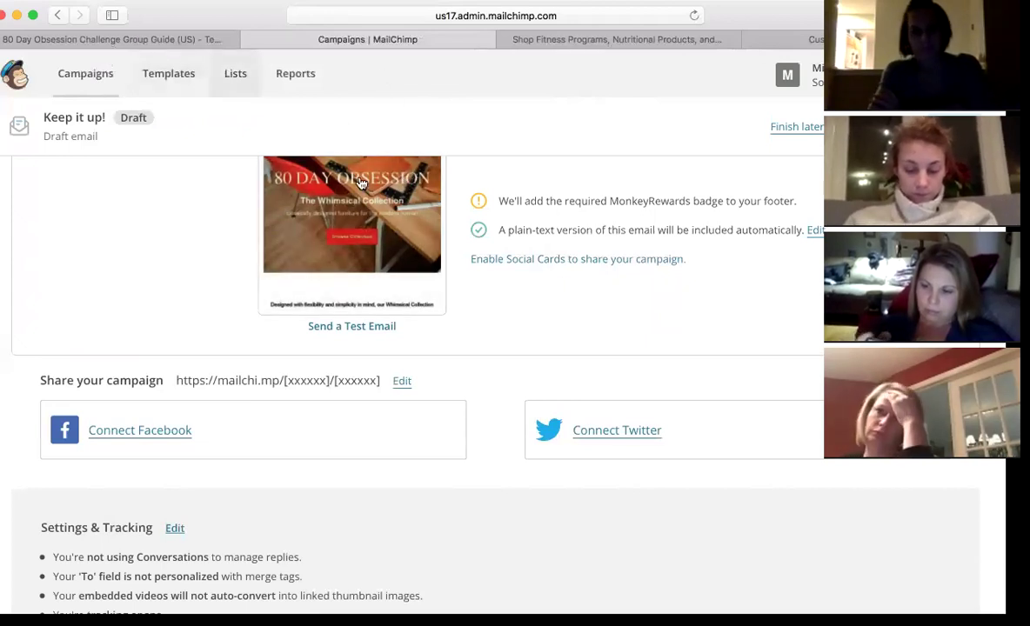
mouse_move(357, 180)
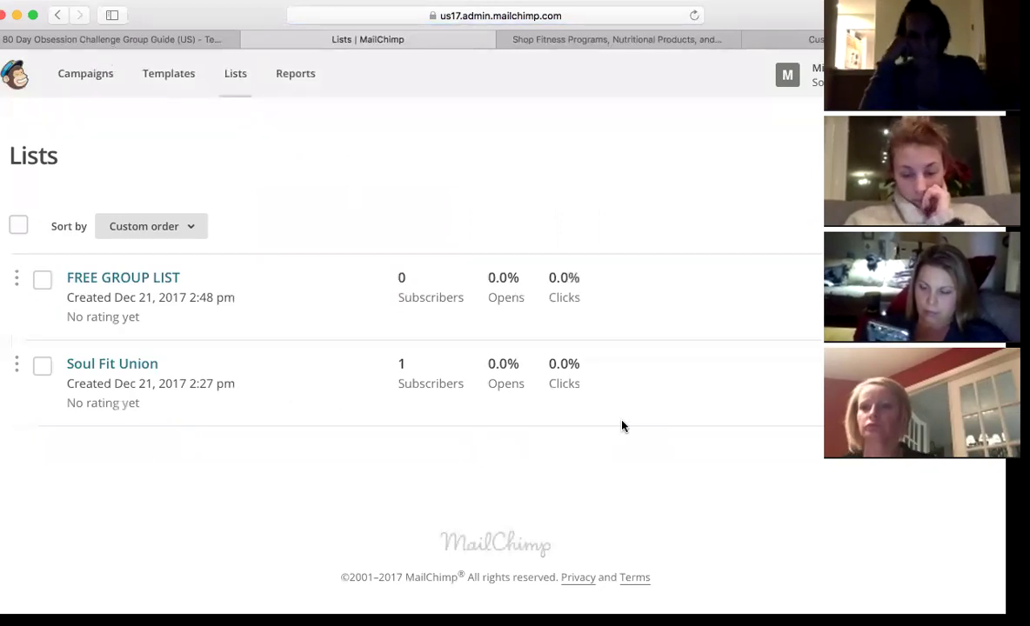
left_click(85, 75)
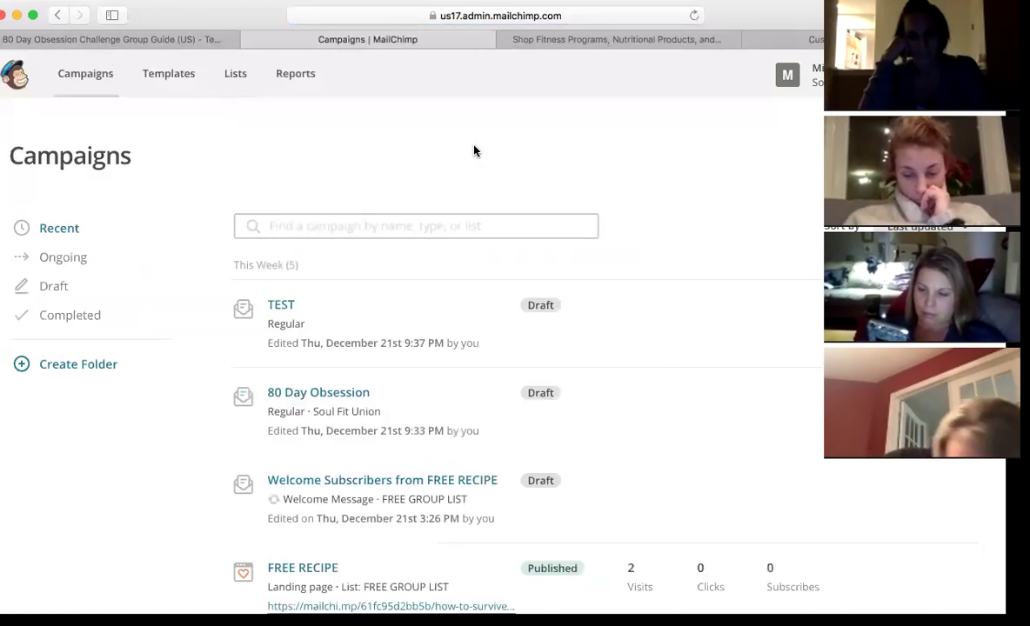
- Scroll the Recent campaigns list to review the TEST and 80 Day Obsession drafts and the FREE RECIPE page
scroll(569, 222, "down", 2)
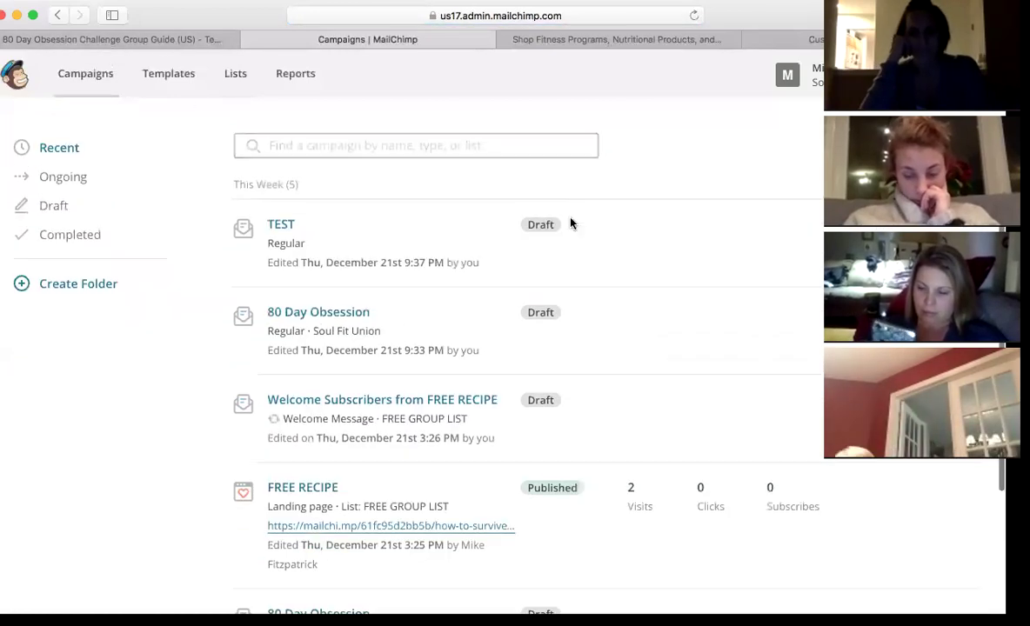
scroll(570, 224, "up", 2)
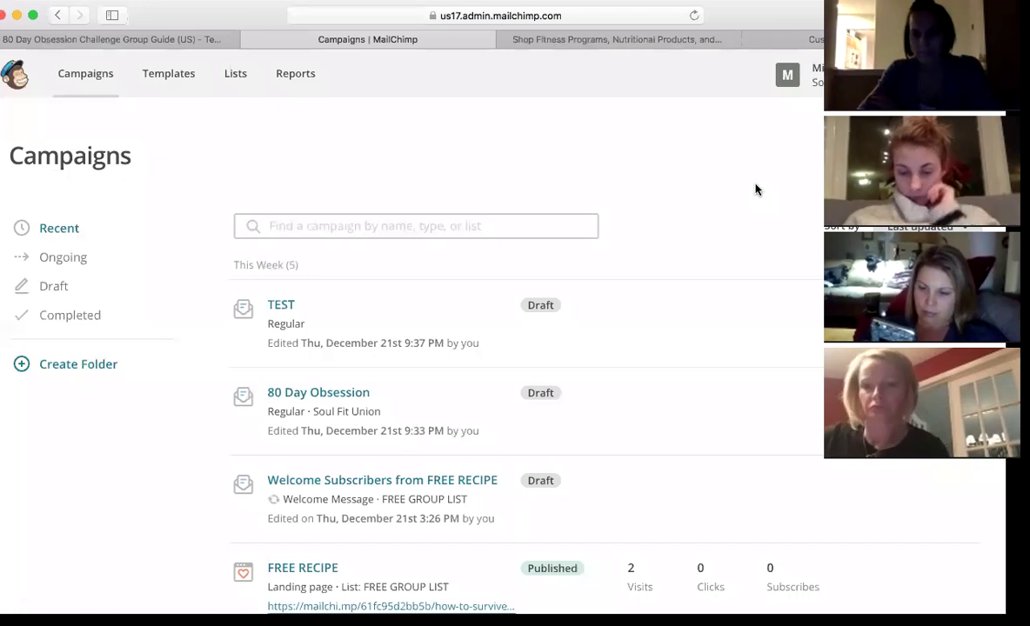
scroll(755, 189, "down", 5)
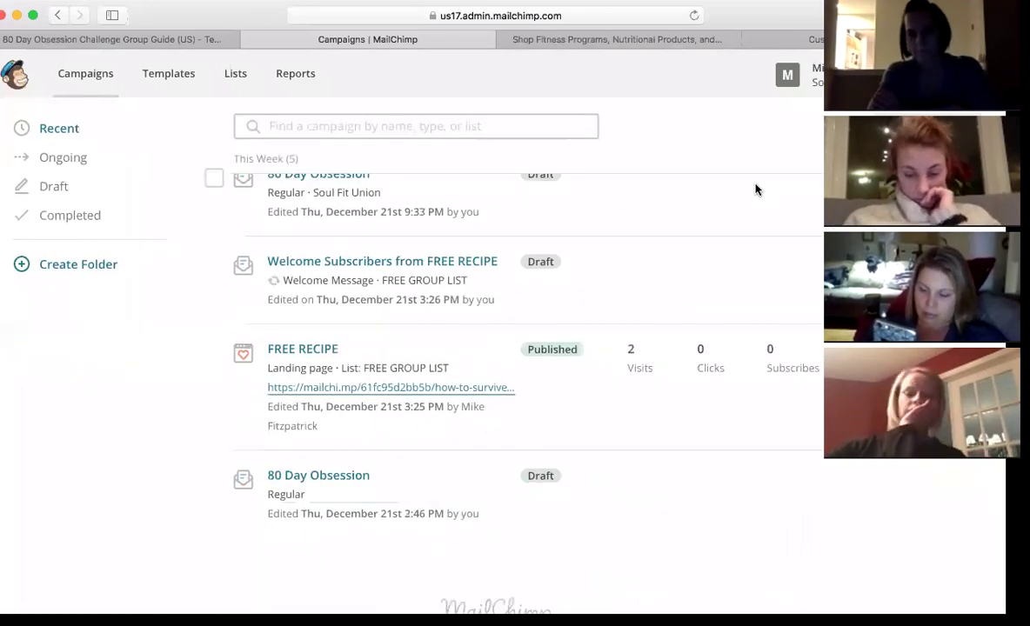
scroll(755, 190, "down", 2)
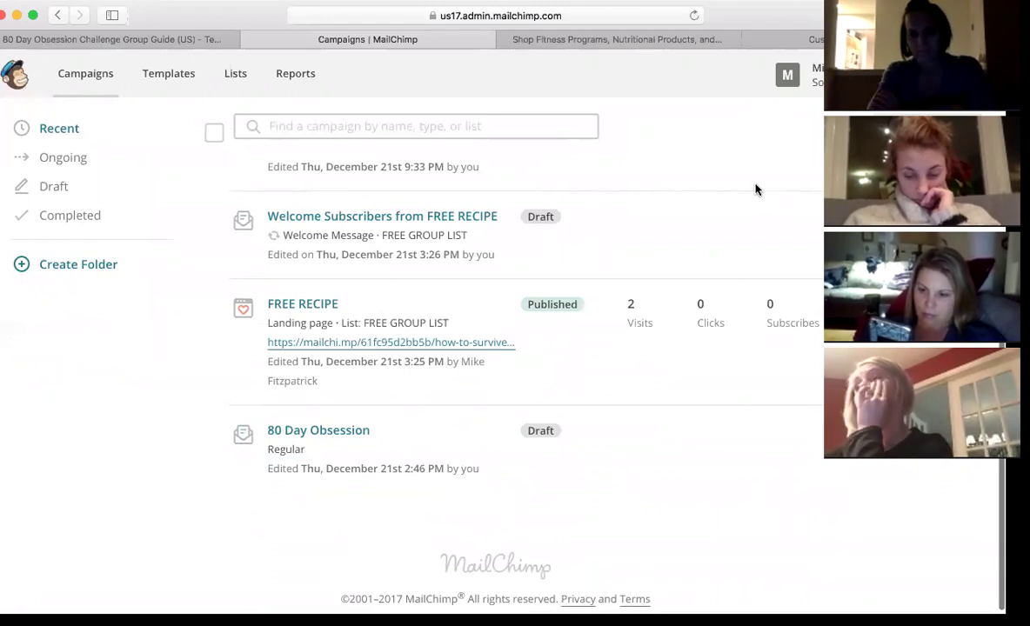
scroll(755, 190, "up", 1)
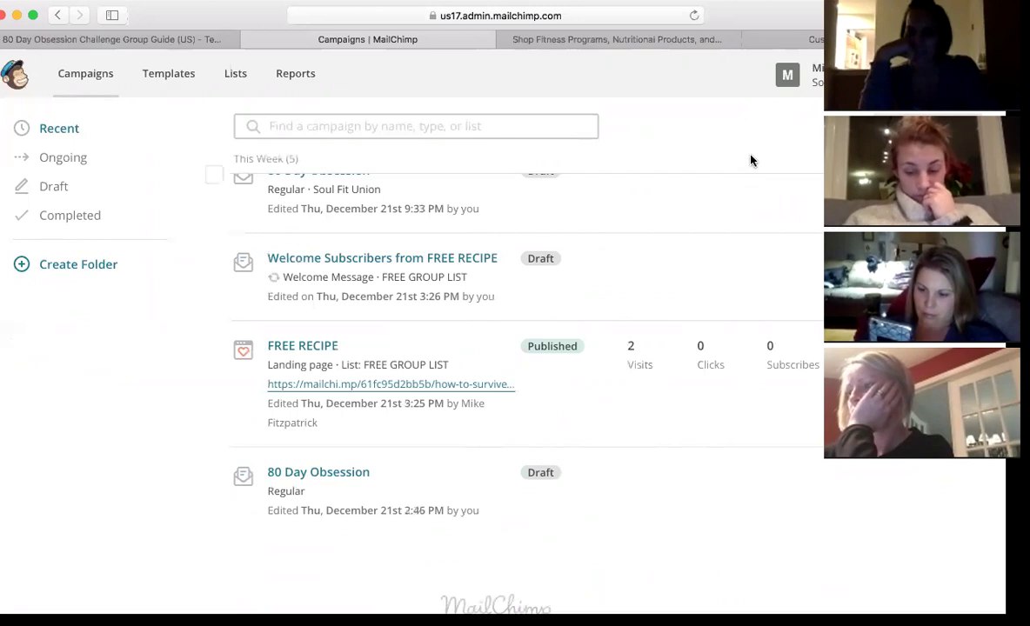
scroll(750, 160, "up", 2)
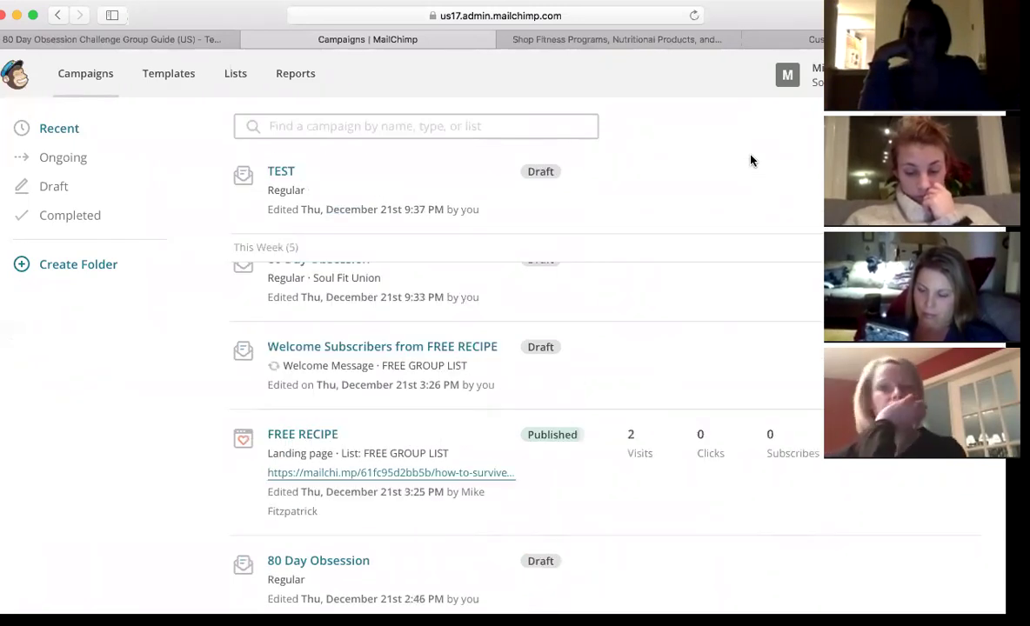
- Open the Soul Fit Union list's subscribers and check its saved segments, which are empty
left_click(237, 74)
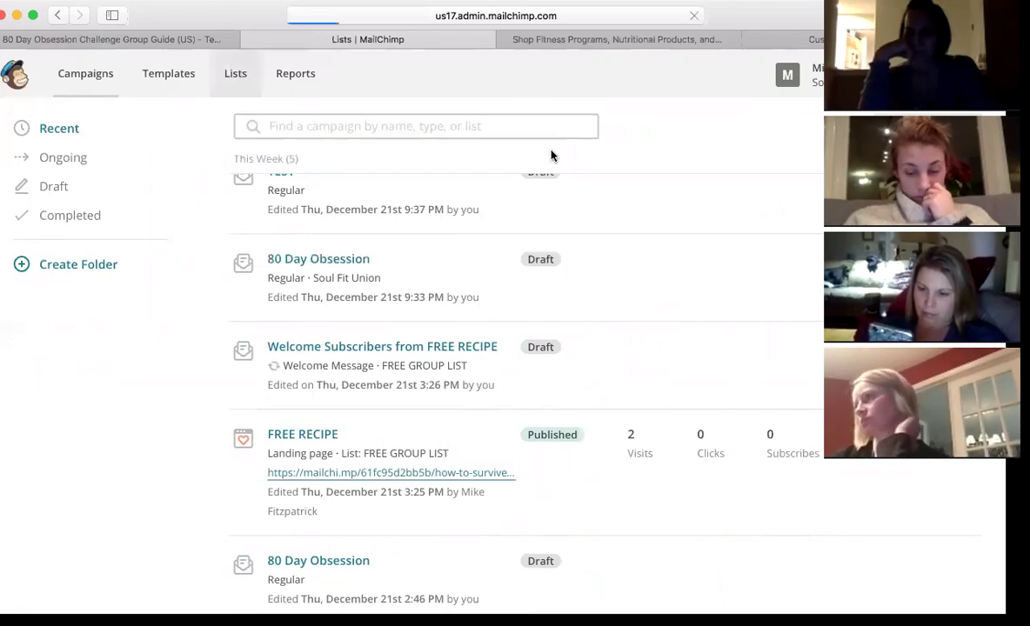
left_click(128, 368)
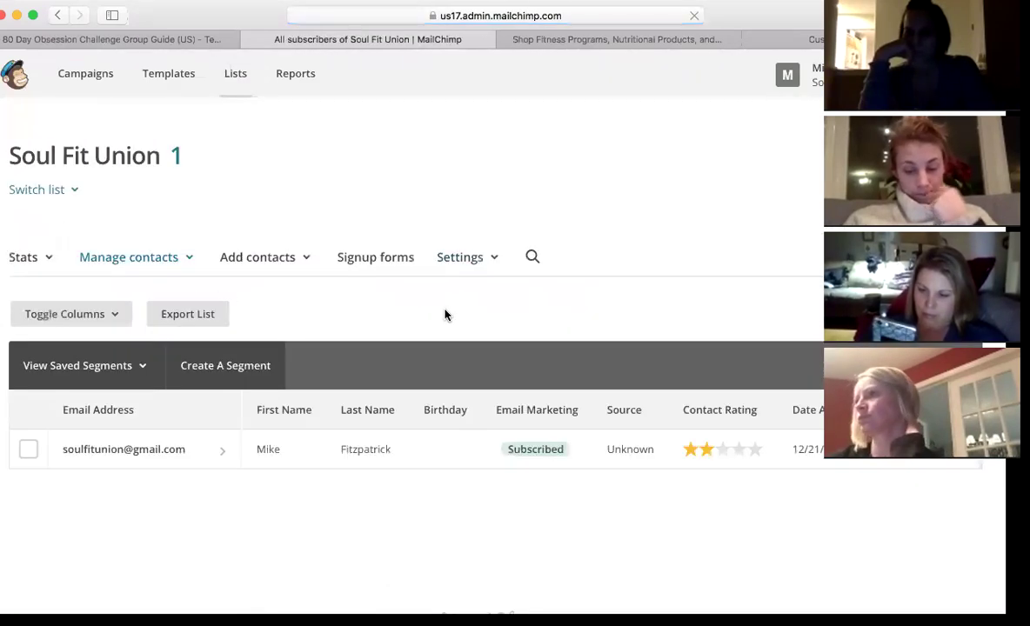
scroll(444, 313, "down", 2)
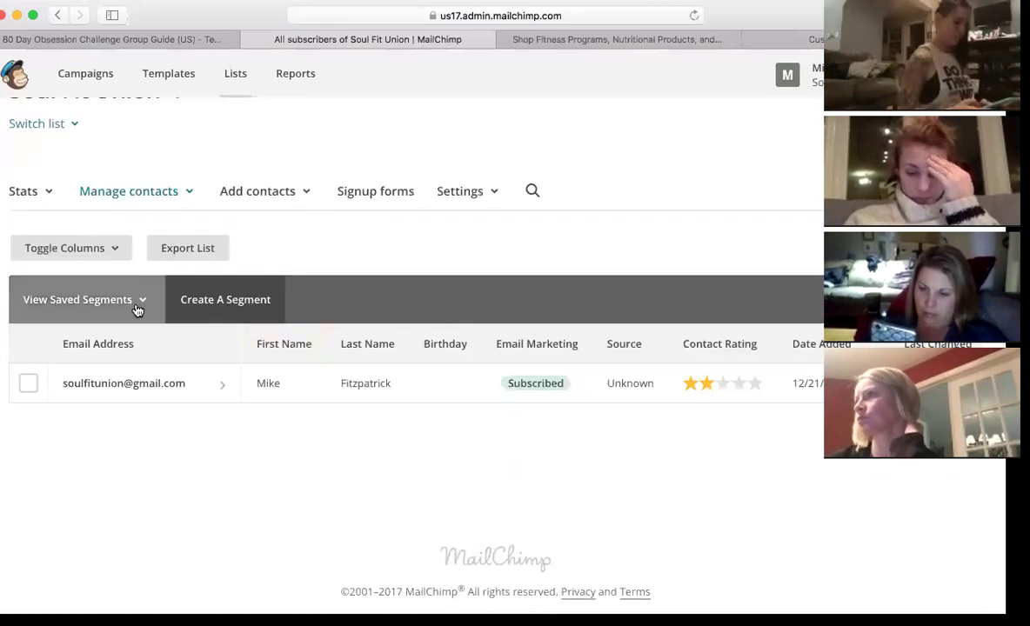
left_click(145, 304)
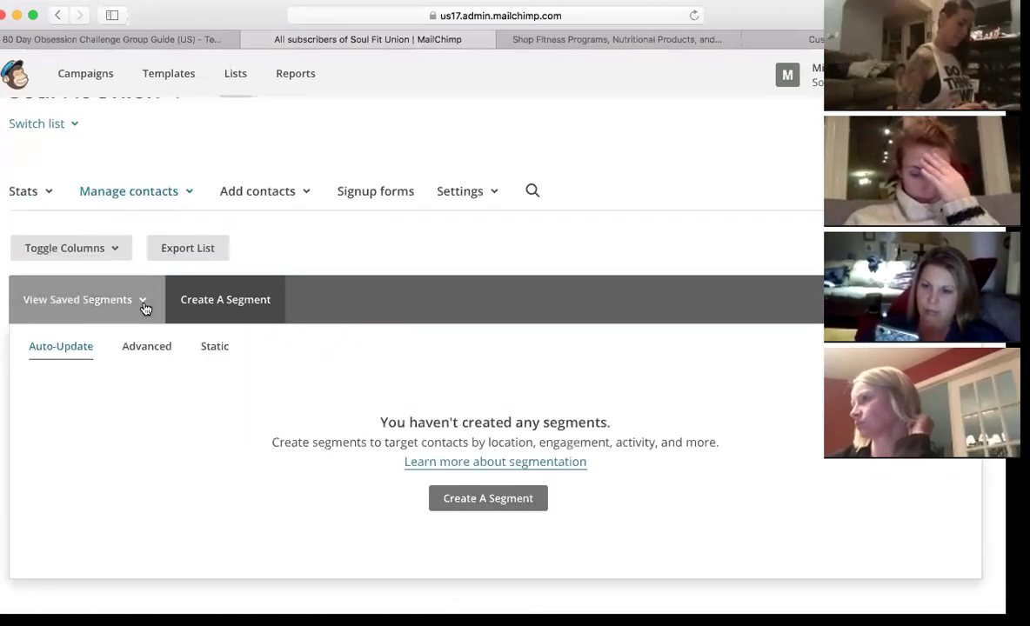
left_click(144, 302)
- Select the list's only contact and look at moving it to FREE GROUP LIST, leaving it unmoved
left_click(29, 385)
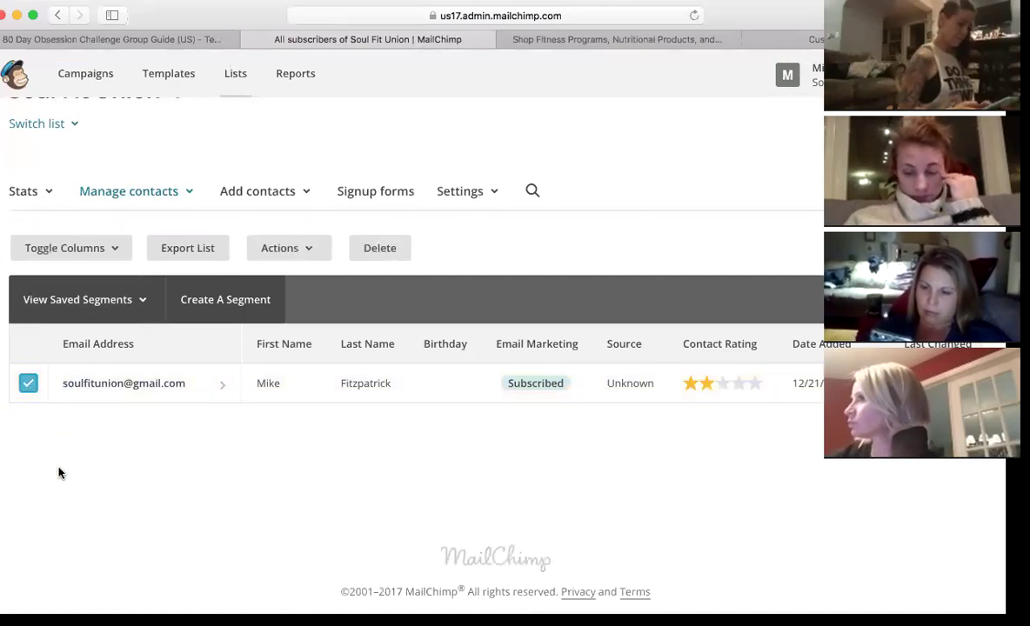
left_click(312, 252)
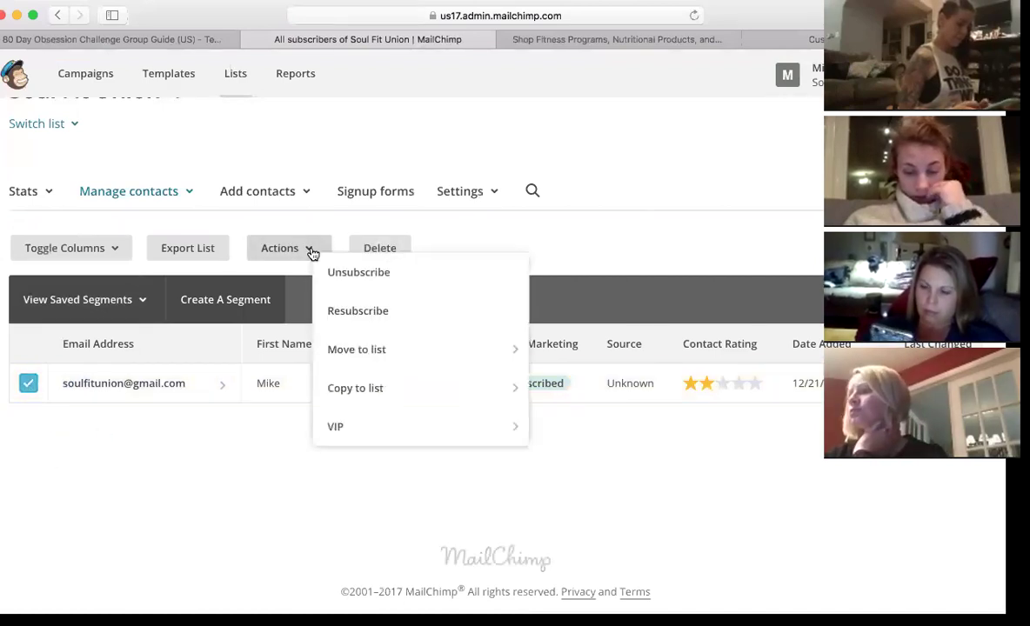
mouse_move(363, 350)
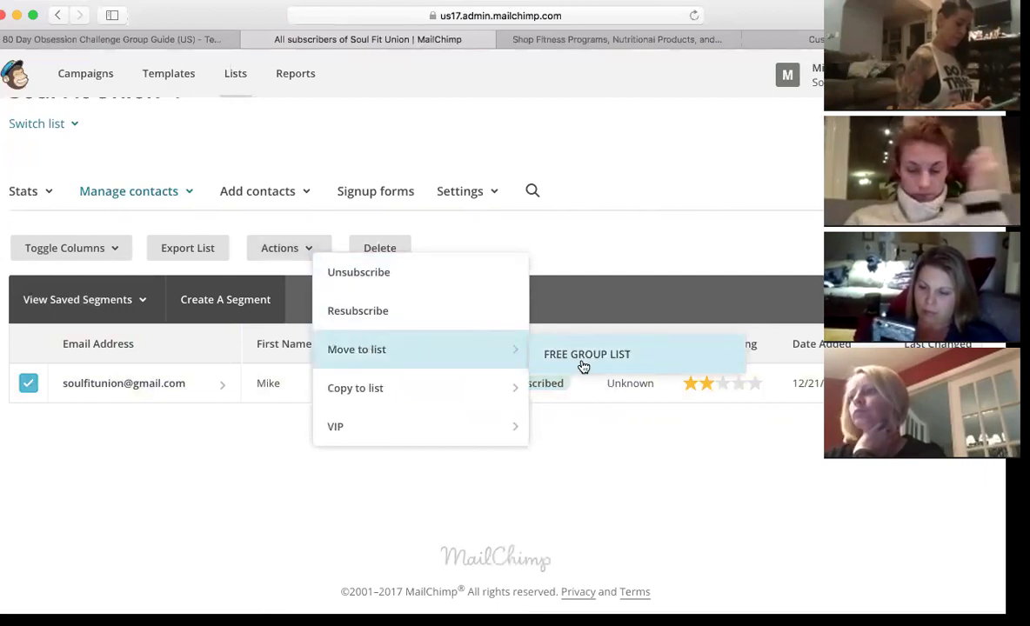
left_click(655, 214)
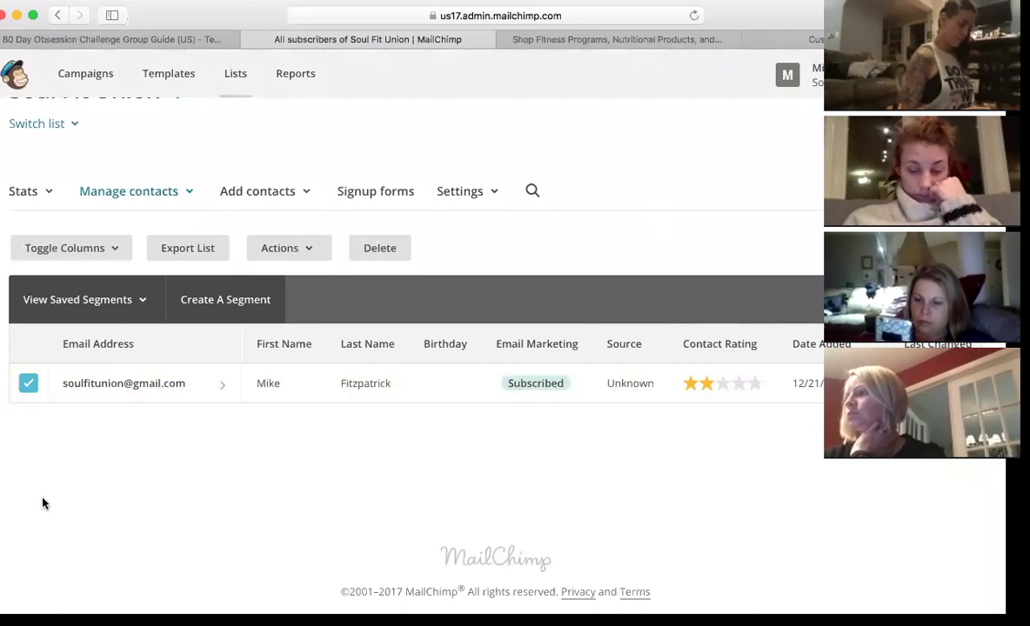
left_click(318, 247)
mouse_move(493, 352)
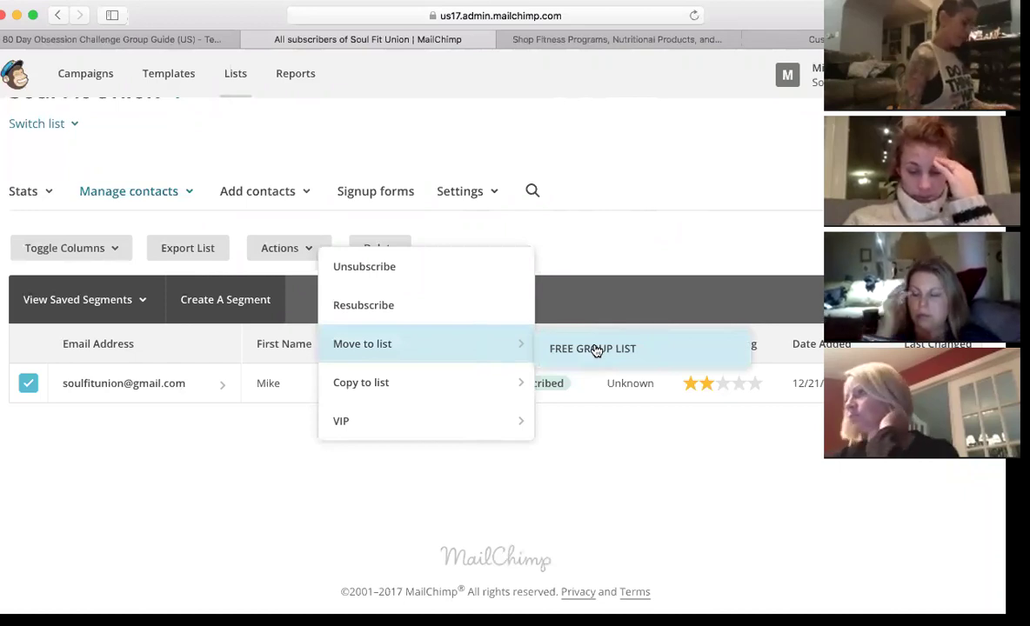
left_click(696, 255)
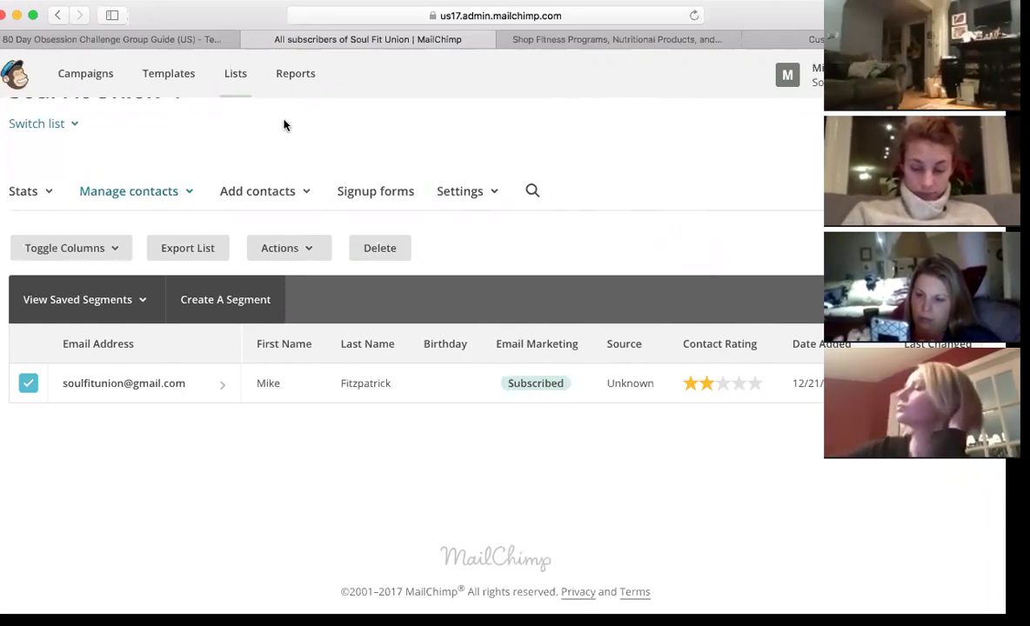
- Create a landing page named '80 Day LP' that signs contacts up to the Soul Fit Union list
left_click(104, 75)
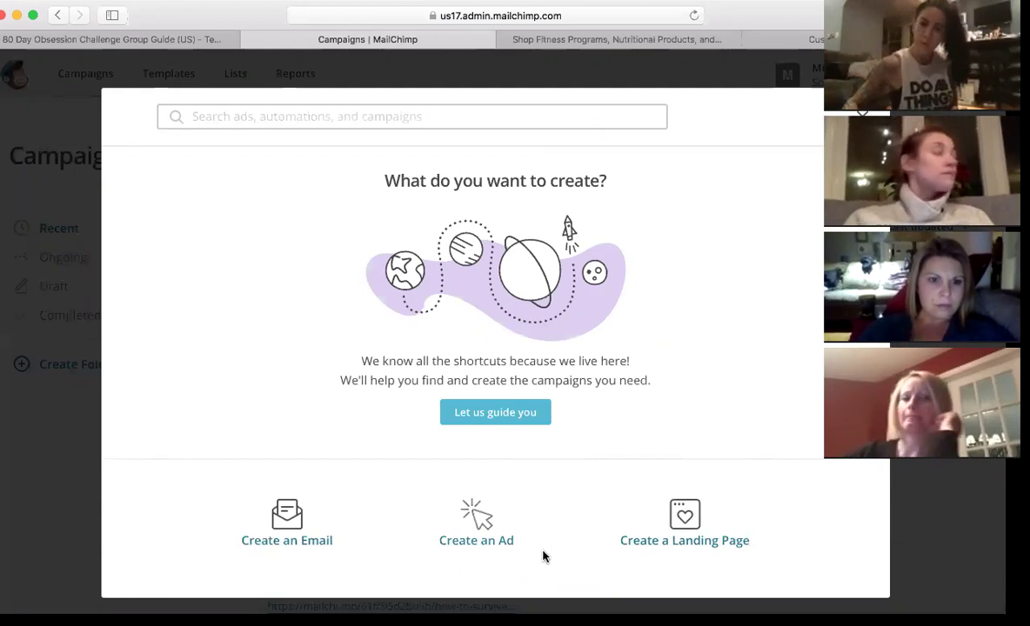
left_click(687, 501)
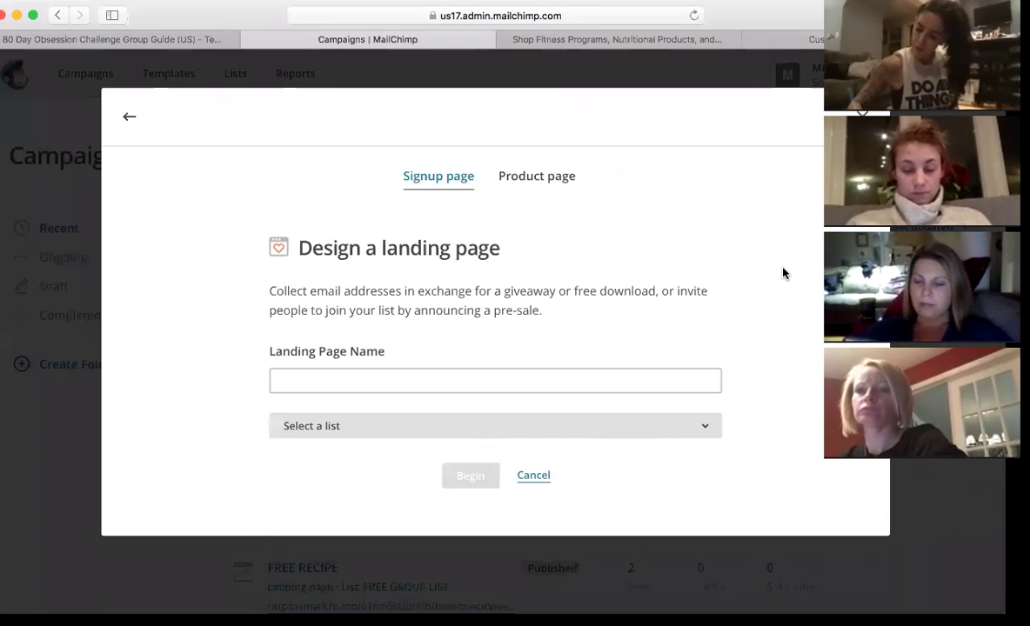
left_click(441, 378)
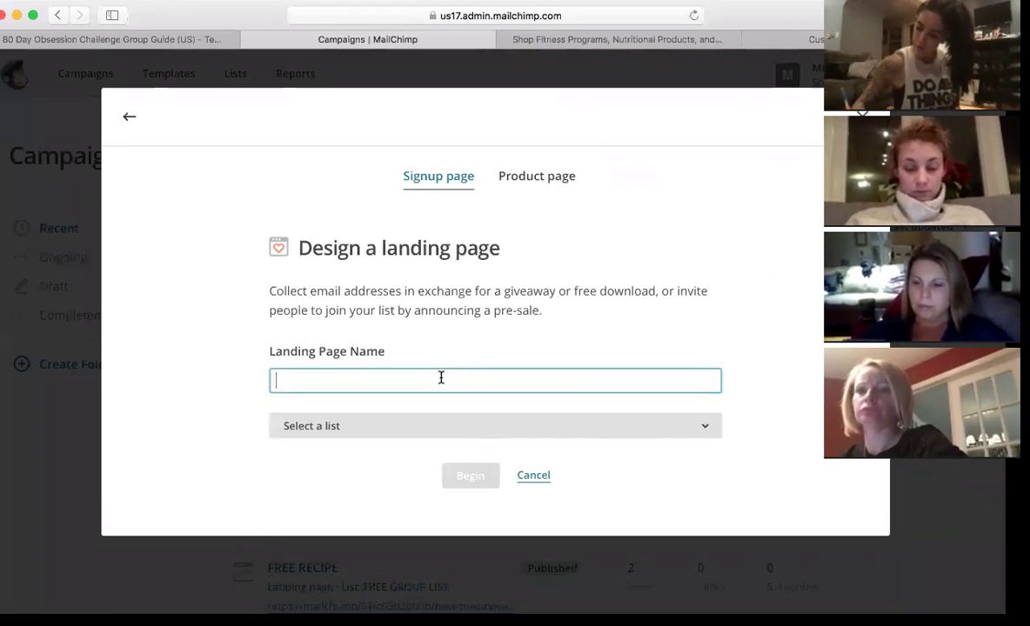
type("80 DA")
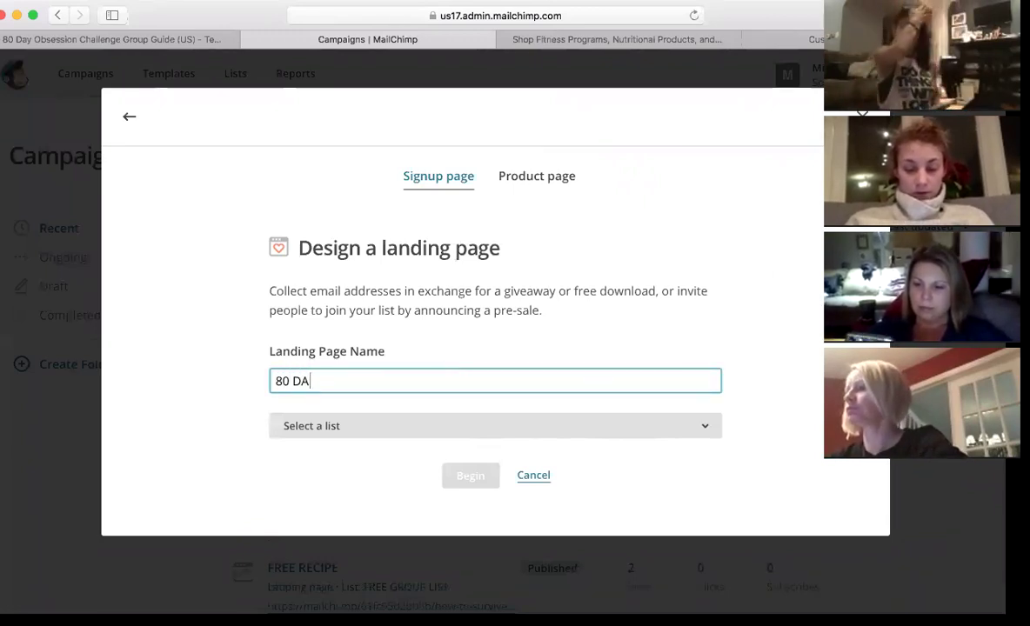
key("BackSpace")
type("ay LP")
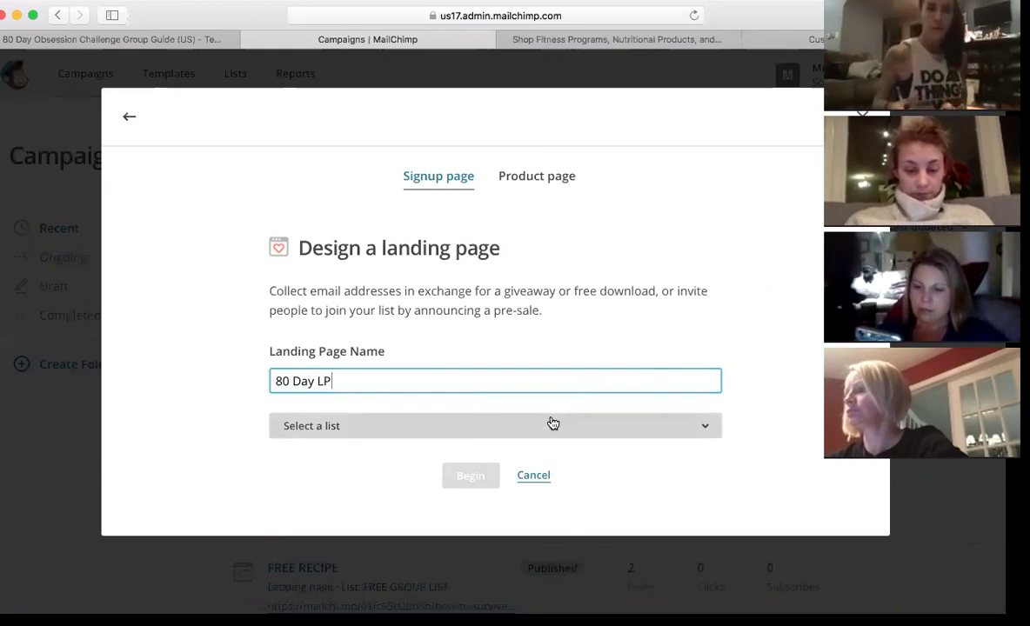
left_click(548, 425)
left_click(464, 491)
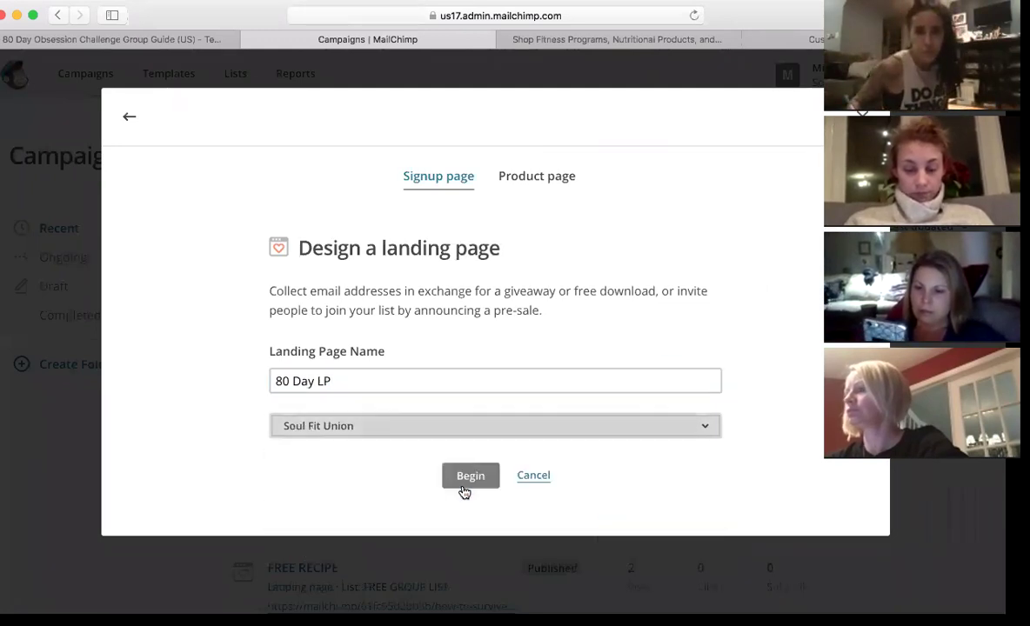
left_click(469, 477)
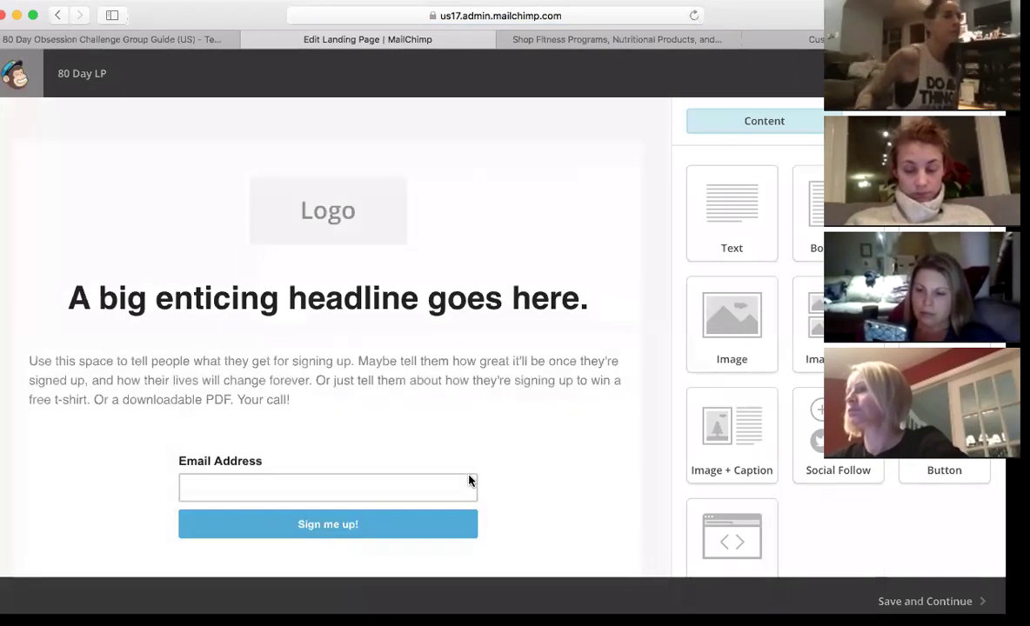
- Swap the Logo placeholder for the HUSBAND / DAD / COACH banner from the Content Manager
mouse_move(533, 357)
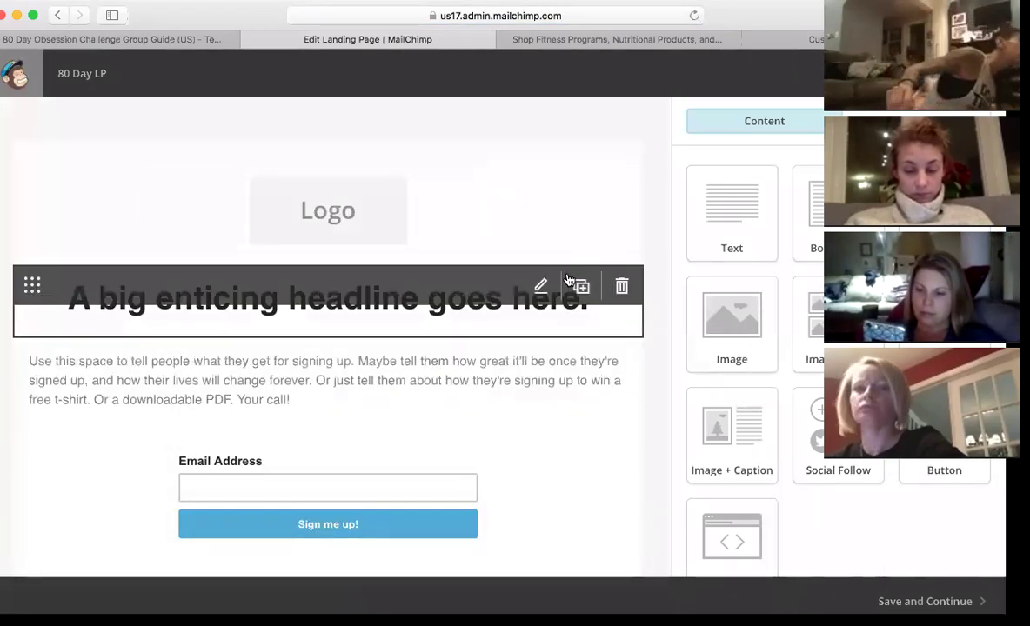
scroll(565, 287, "down", 4)
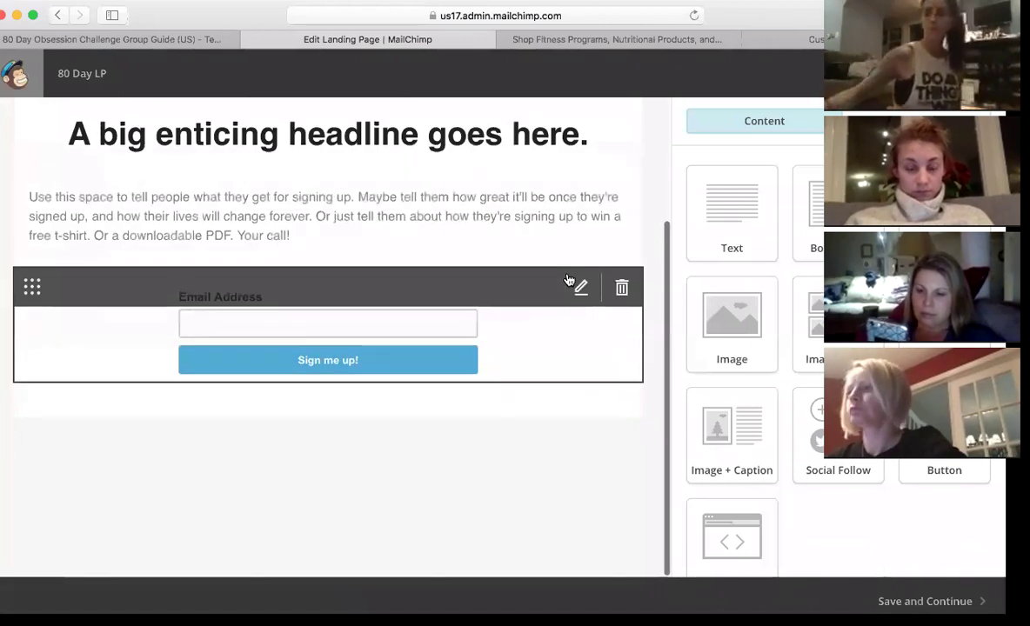
scroll(548, 261, "up", 4)
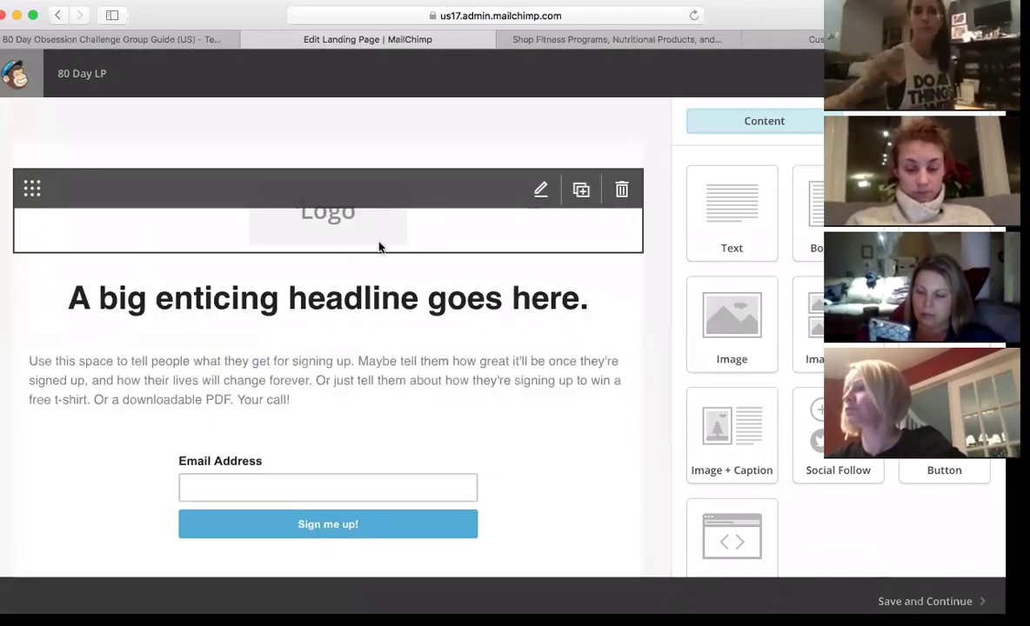
left_click(380, 245)
left_click(776, 245)
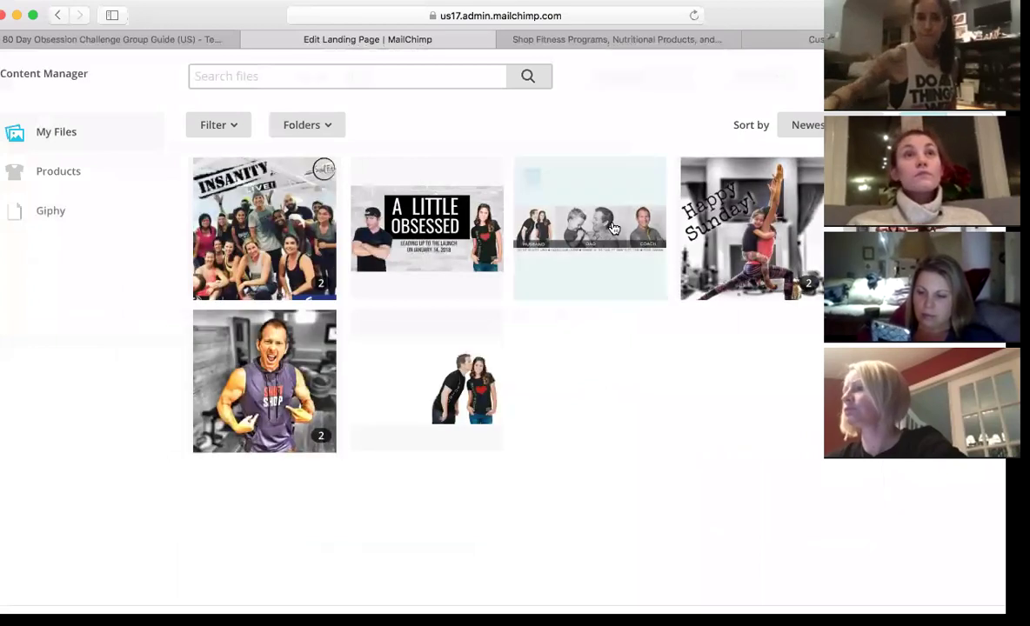
left_click(609, 235)
scroll(513, 376, "down", 3)
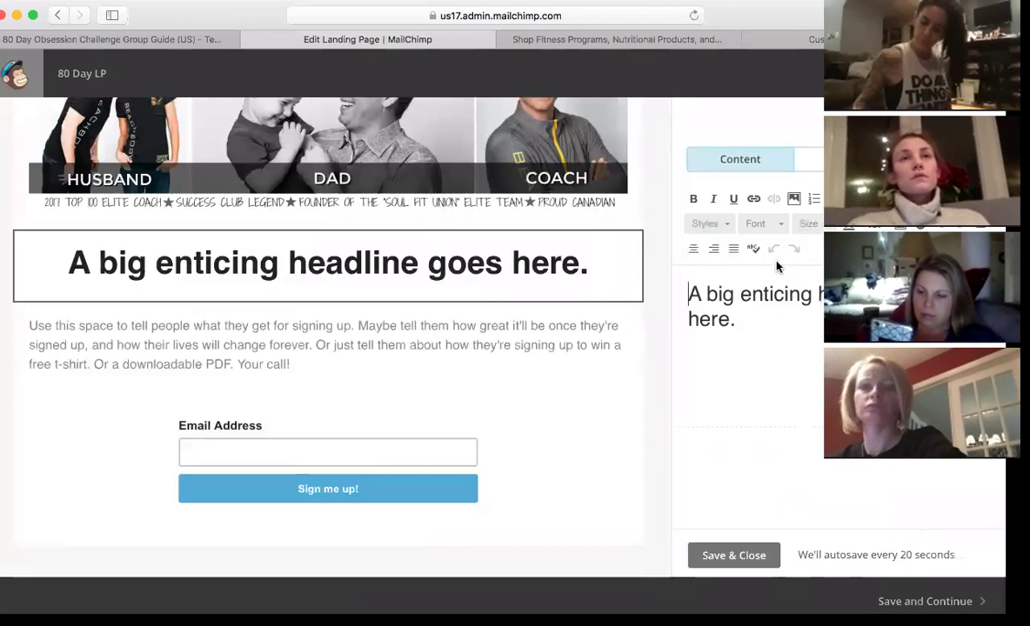
- Replace the placeholder headline with 'How to get through the HOLIDAYS!'
left_click_drag(759, 320, 774, 265)
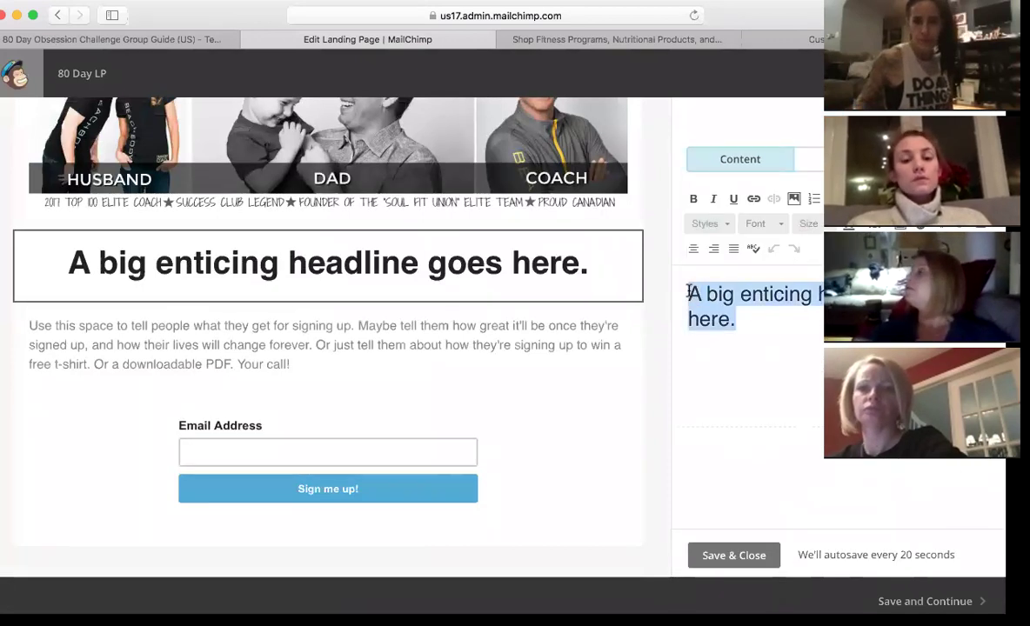
type("For t")
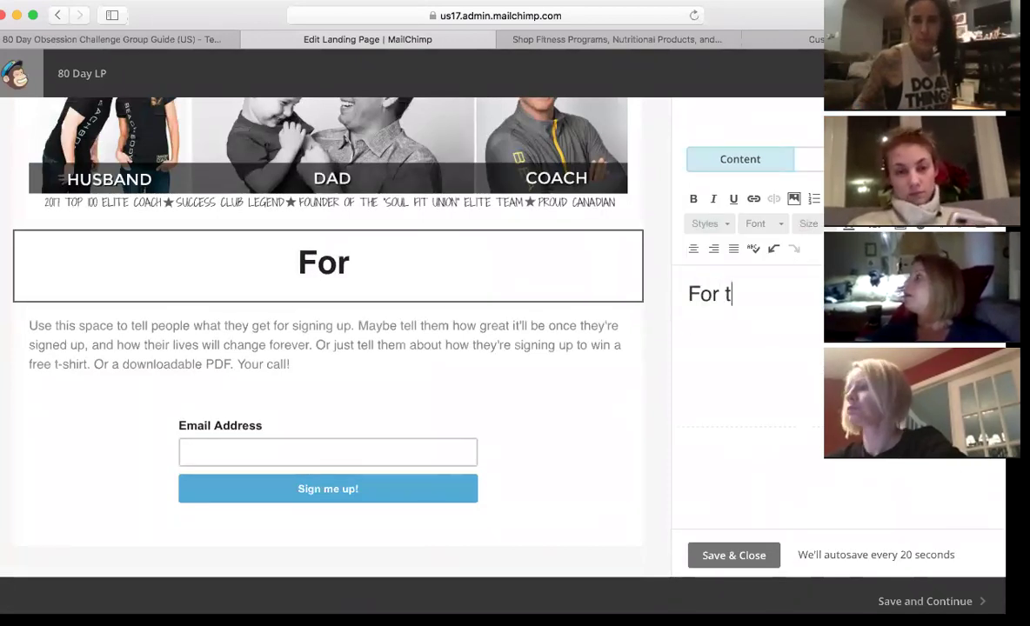
type("hree Free Recipes")
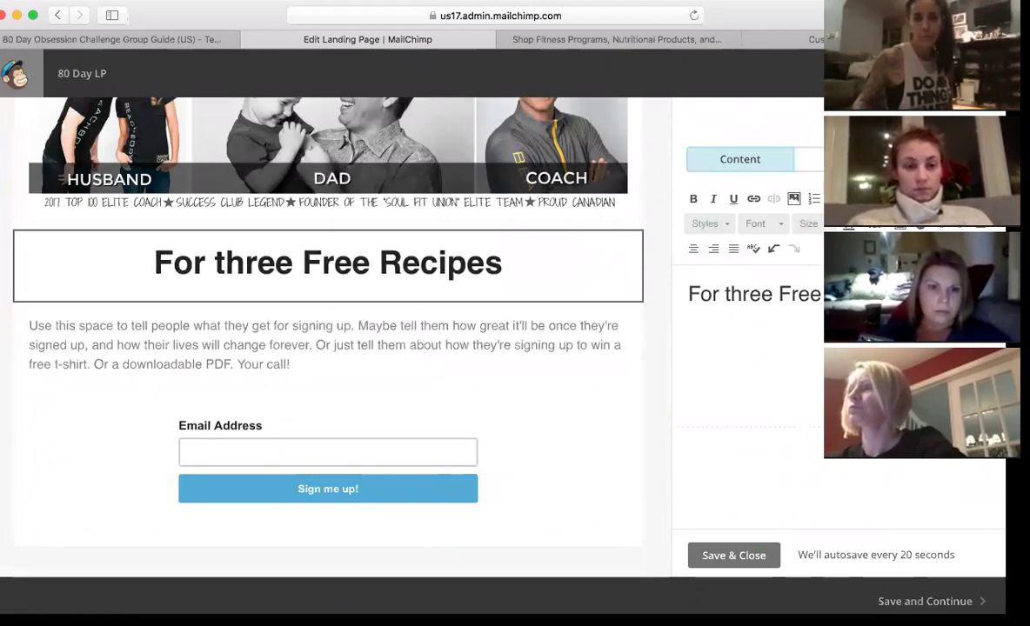
type(", dri")
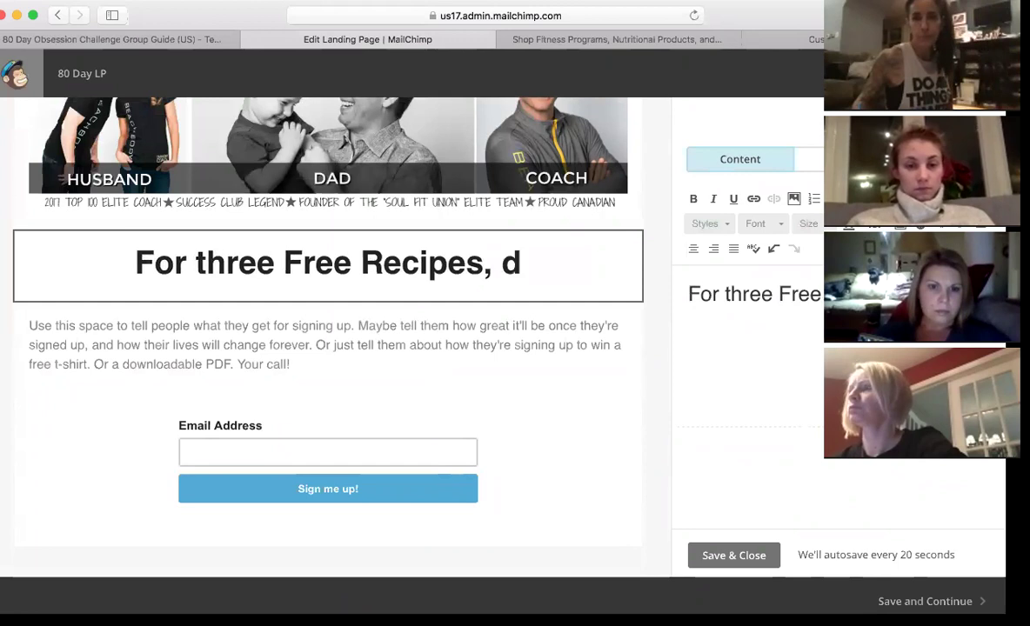
key("BackSpace")
type("op")
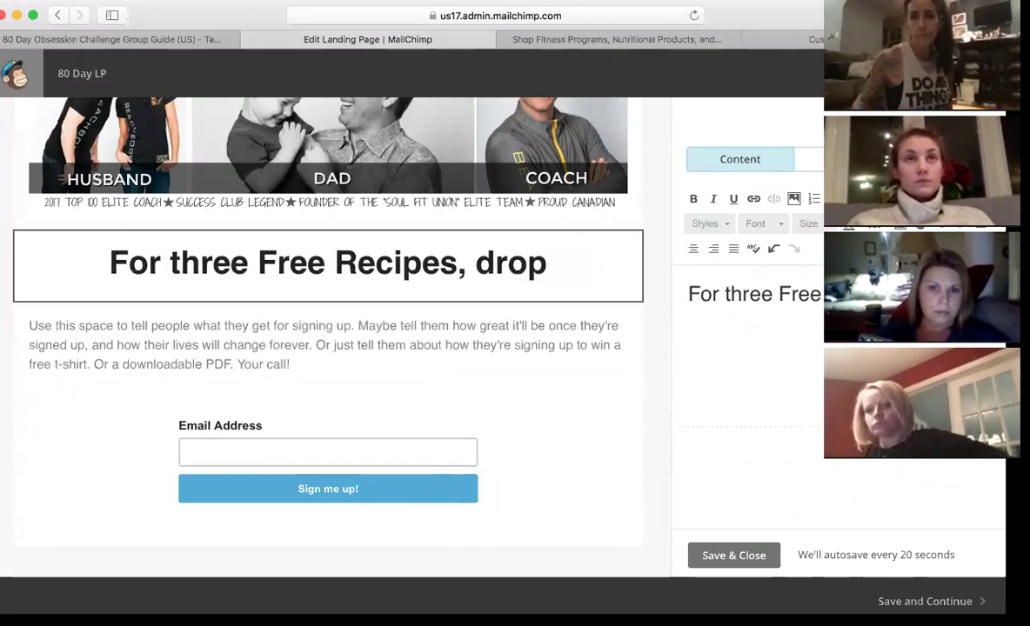
key("BackSpace")
key("BackSpace")
key("BackSpace")
key("BackSpace")
key("BackSpace")
key("BackSpace")
key("BackSpace")
key("BackSpace")
key("BackSpace")
key("BackSpace")
key("BackSpace")
key("BackSpace")
key("BackSpace")
key("BackSpace")
key("BackSpace")
key("BackSpace")
key("BackSpace")
key("BackSpace")
key("BackSpace")
key("BackSpace")
key("BackSpace")
key("BackSpace")
key("BackSpace")
key("BackSpace")
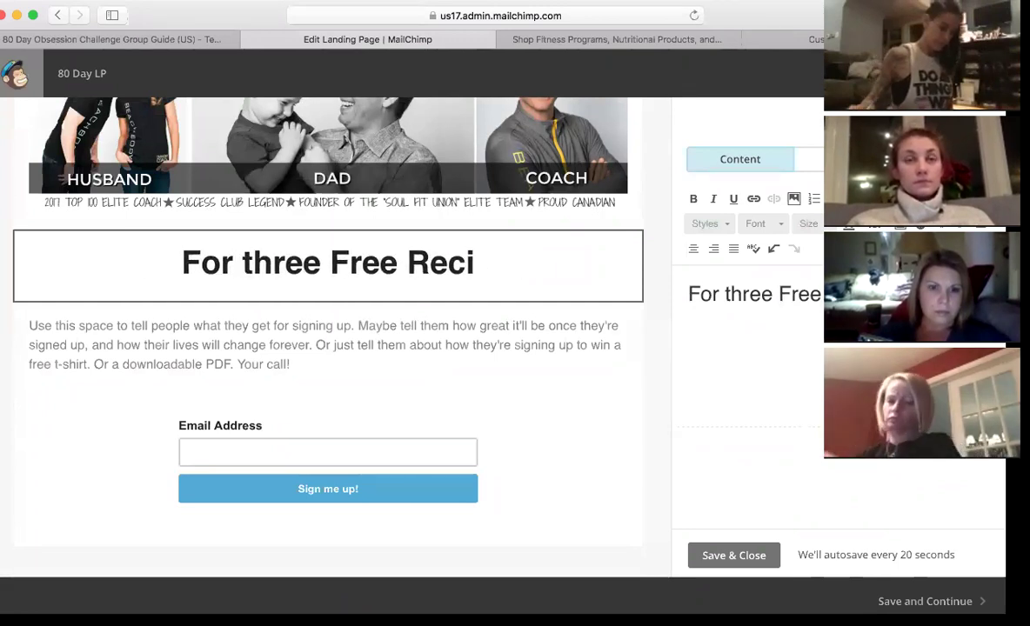
key("BackSpace")
key("BackSpace")
key("BackSpace")
key("BackSpace")
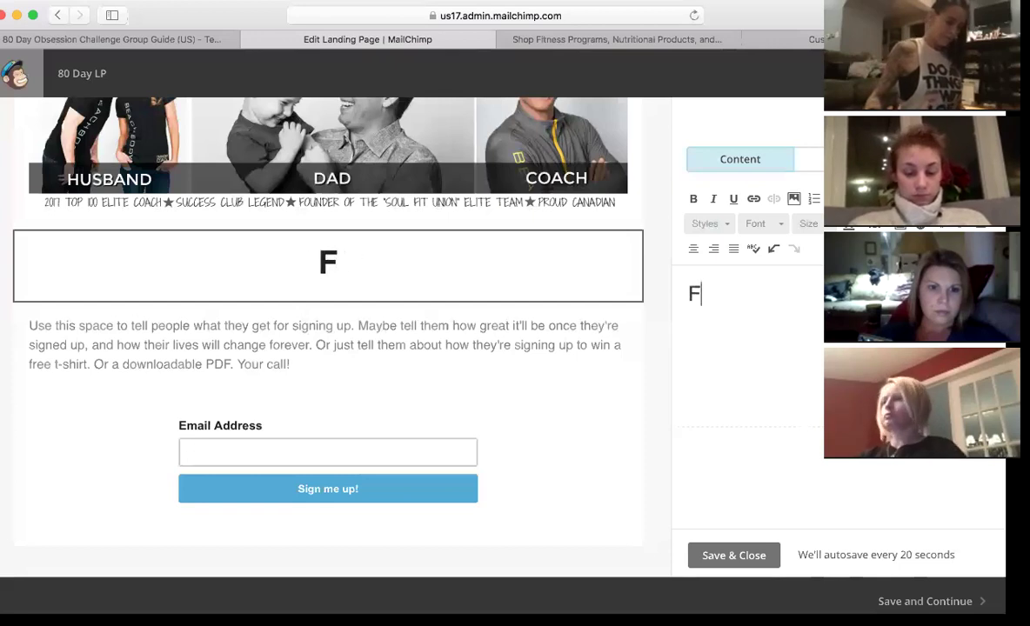
type("How to get th")
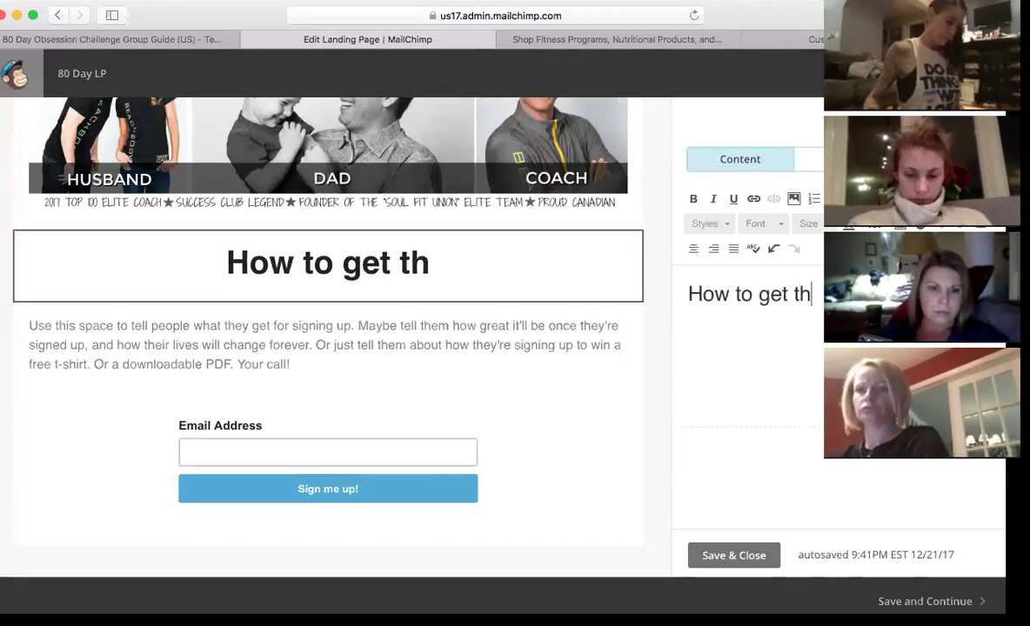
type("rough the HOLIDAYS")
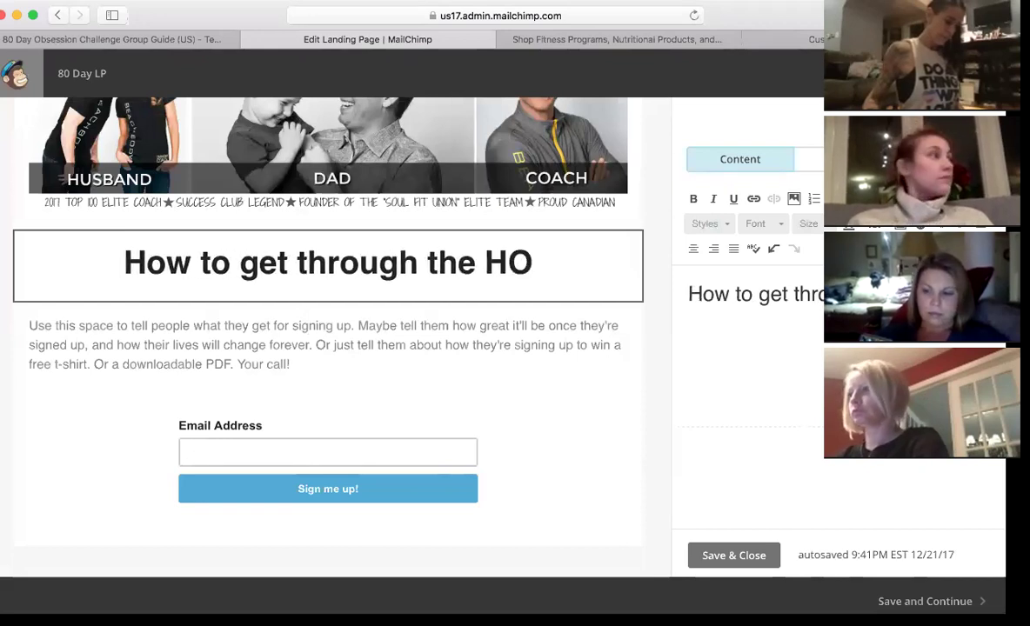
type("!")
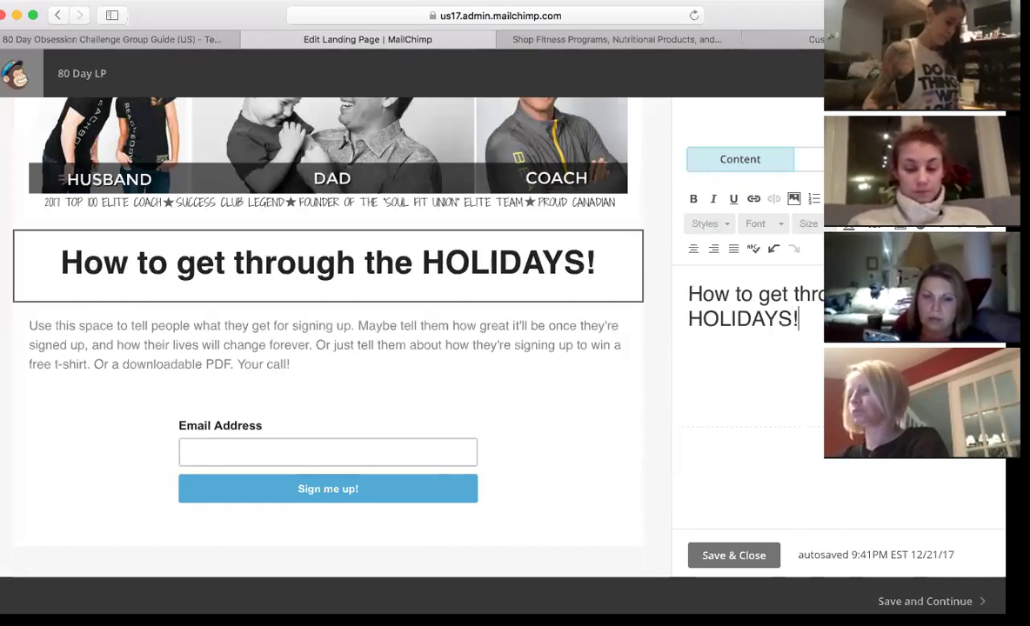
left_click(564, 311)
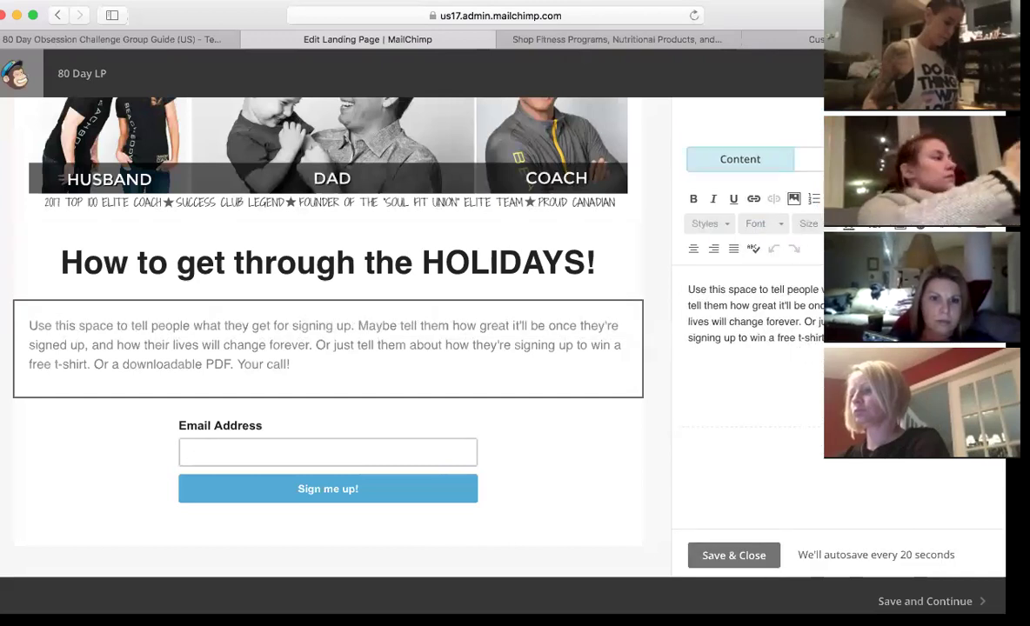
- Change the body text to 'DROP EMAIL BELOW' and save the design to the draft summary
left_click_drag(822, 339, 683, 281)
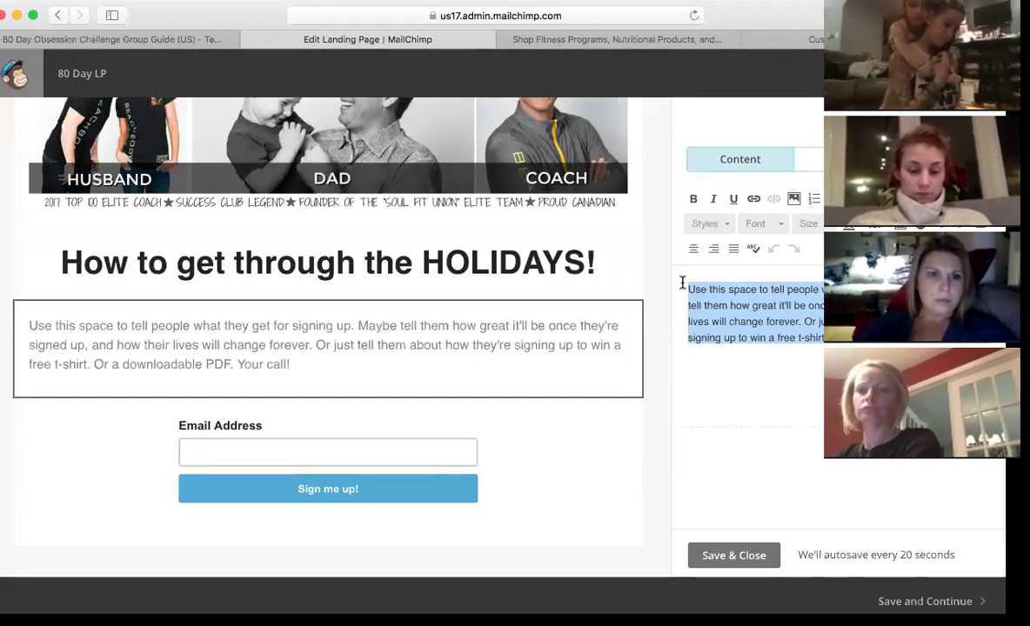
type("DR")
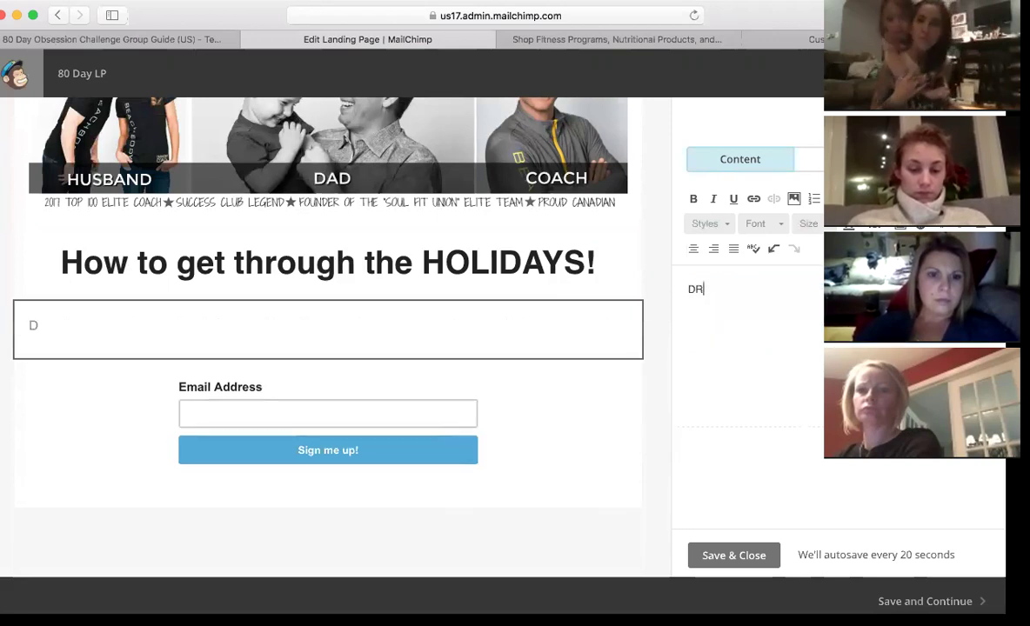
type("OP EMAIL BELOW")
mouse_move(490, 431)
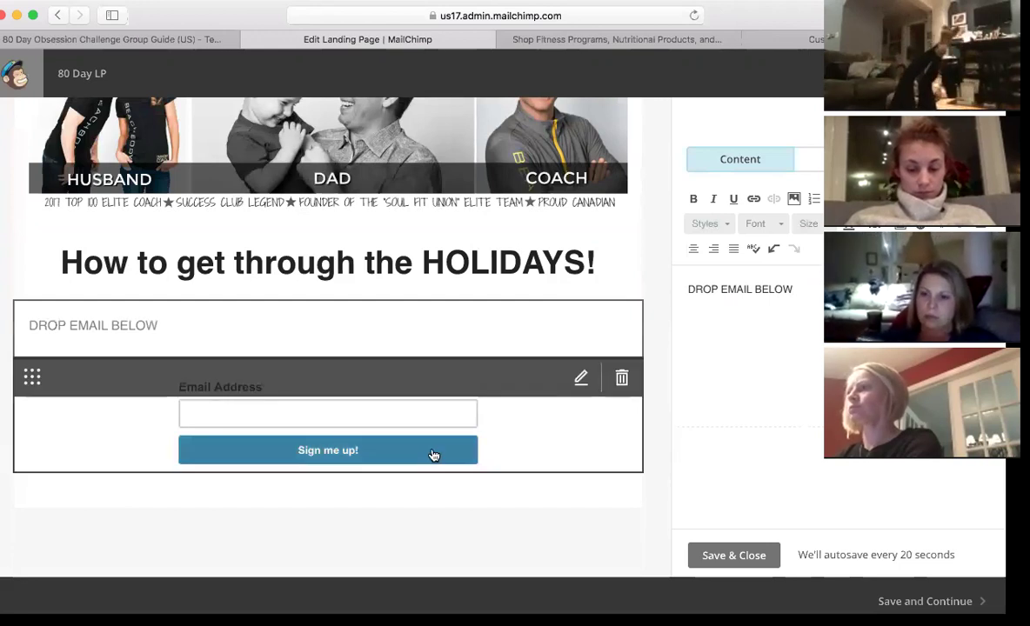
scroll(651, 250, "up", 3)
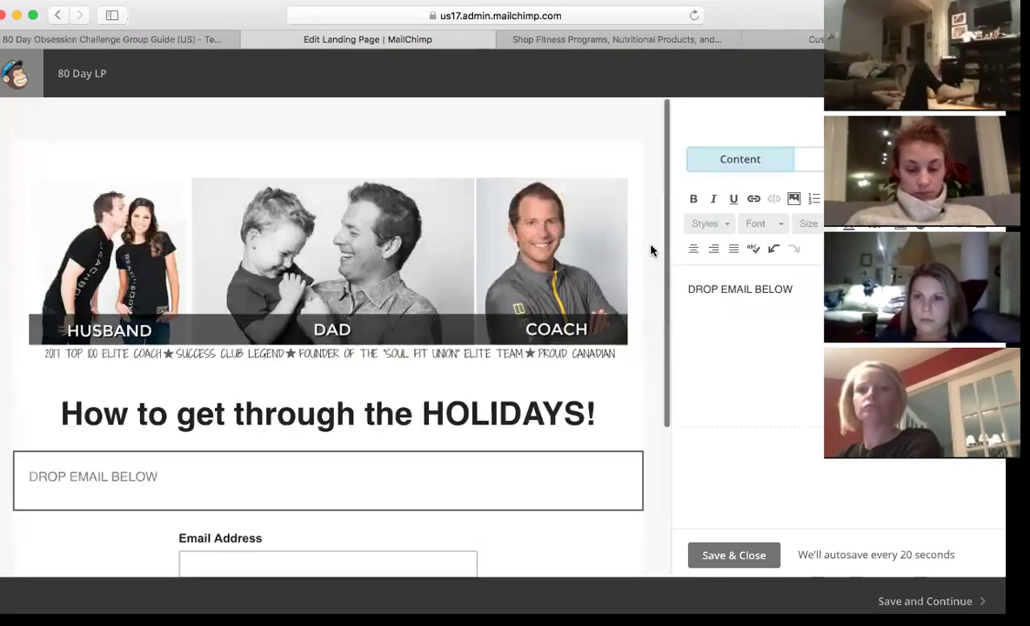
scroll(651, 251, "down", 4)
scroll(651, 251, "up", 1)
scroll(651, 251, "up", 3)
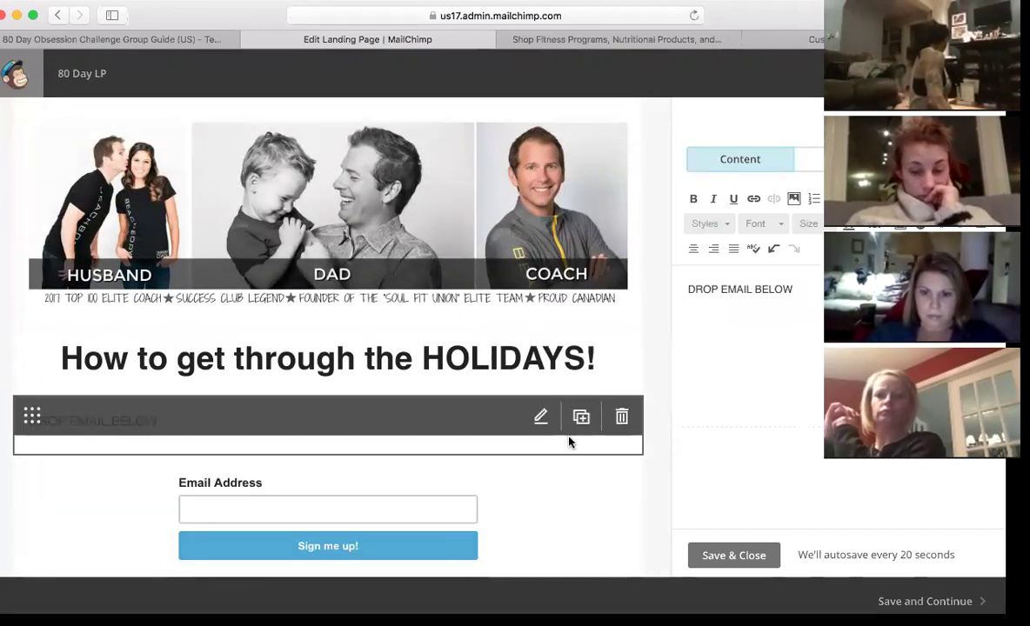
left_click(733, 555)
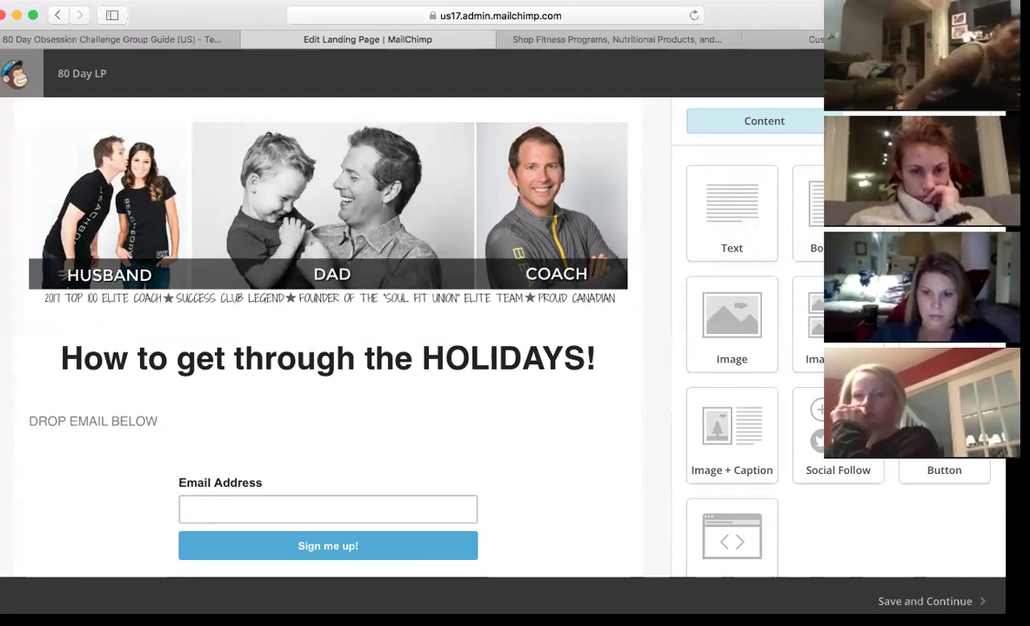
left_click(924, 601)
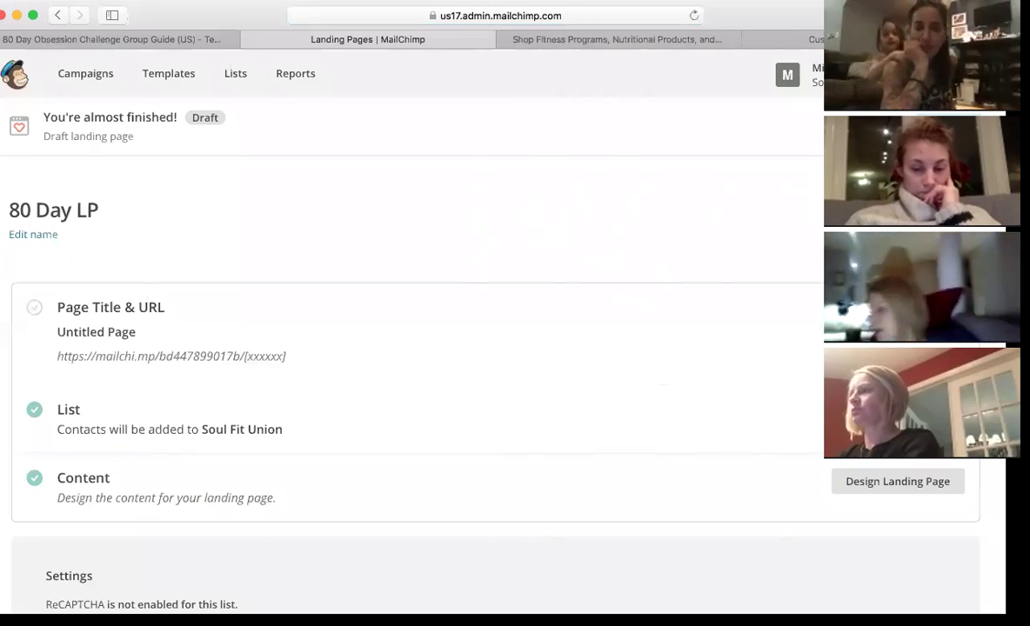
- Rename the page title from 'Untitled Page' to '80 Day Obsession'
scroll(496, 348, "down", 3)
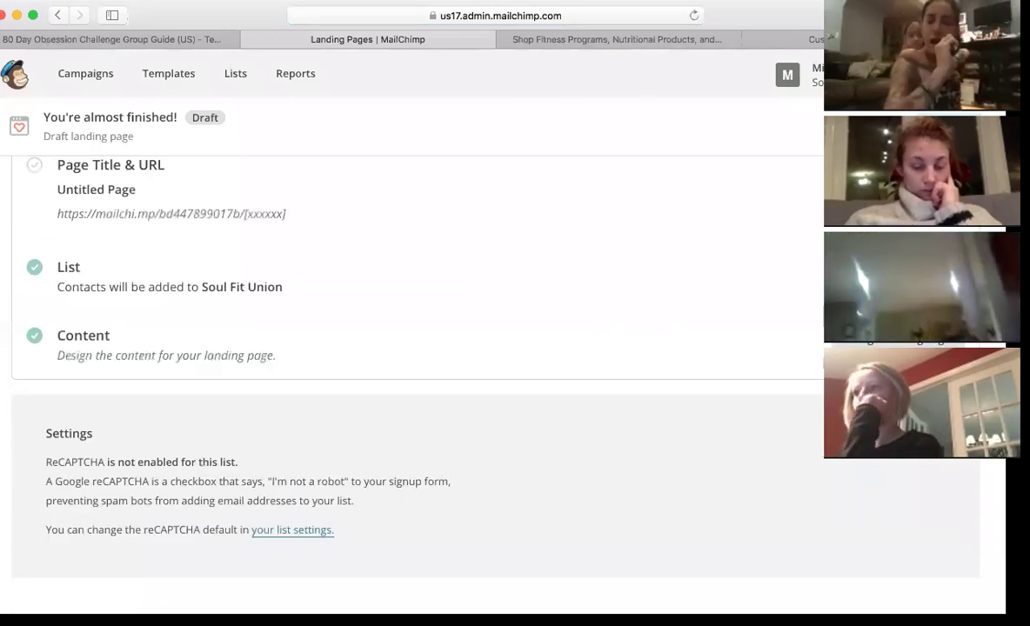
left_click(344, 187)
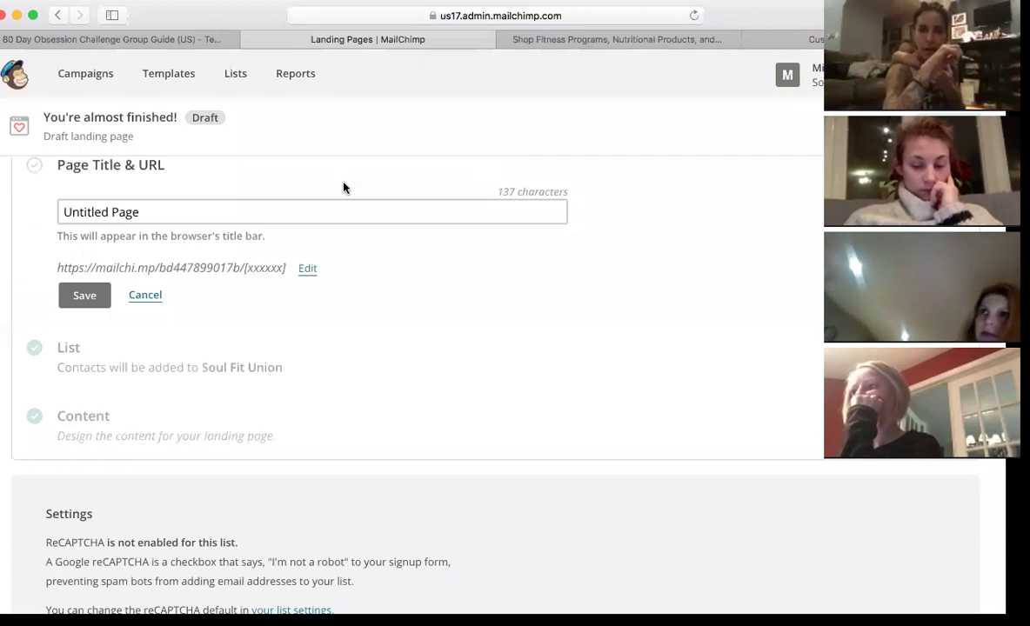
left_click(174, 212)
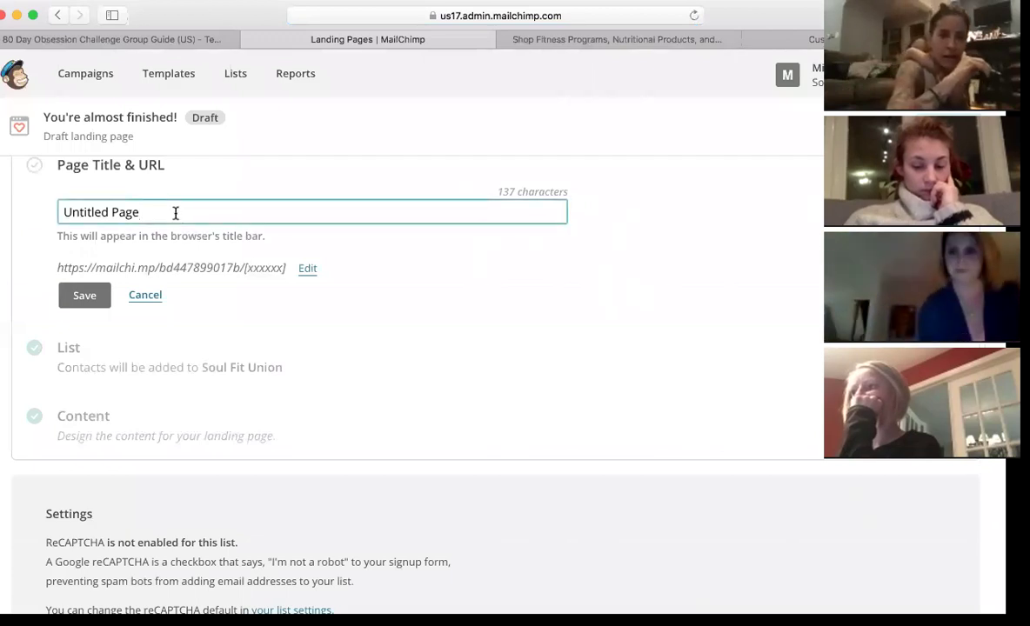
key("BackSpace")
key("BackSpace")
key("BackSpace")
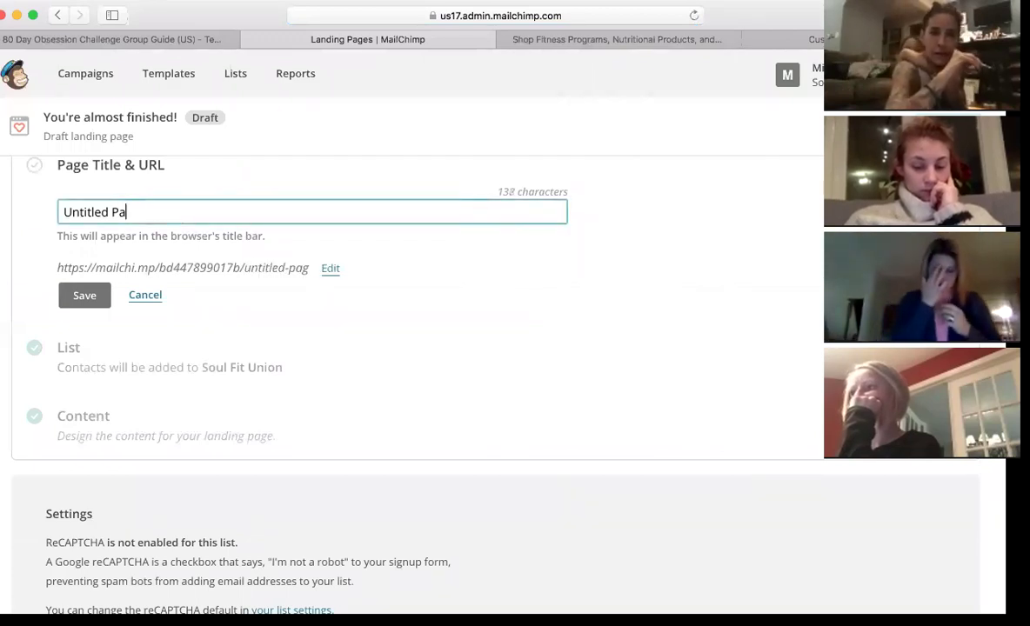
key("BackSpace")
key("BackSpace")
key("BackSpace")
key("BackSpace")
key("BackSpace")
key("BackSpace")
key("BackSpace")
key("BackSpace")
key("BackSpace")
key("BackSpace")
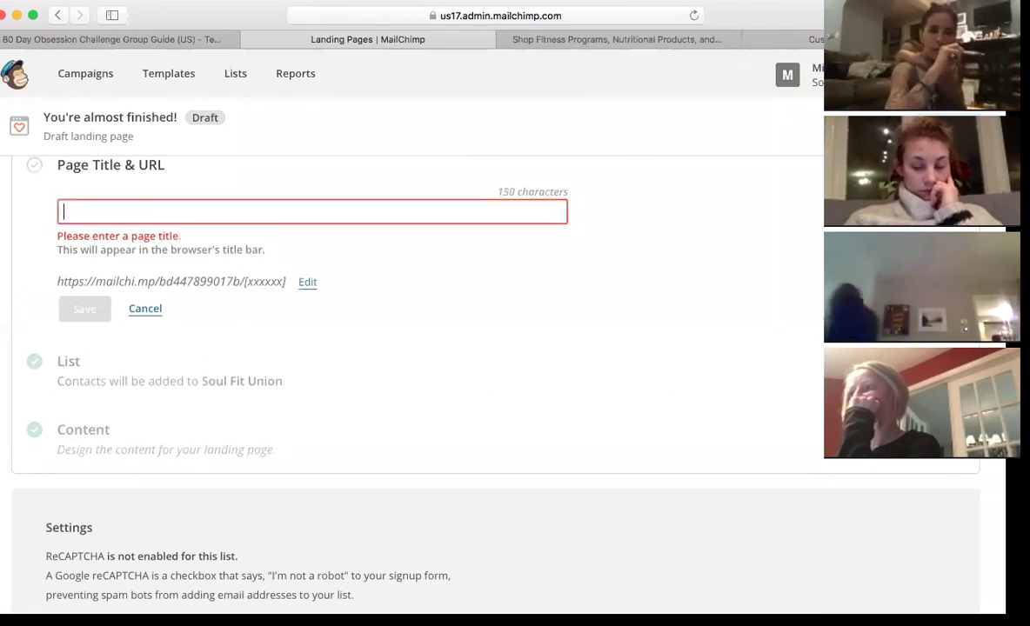
type("80 Day ")
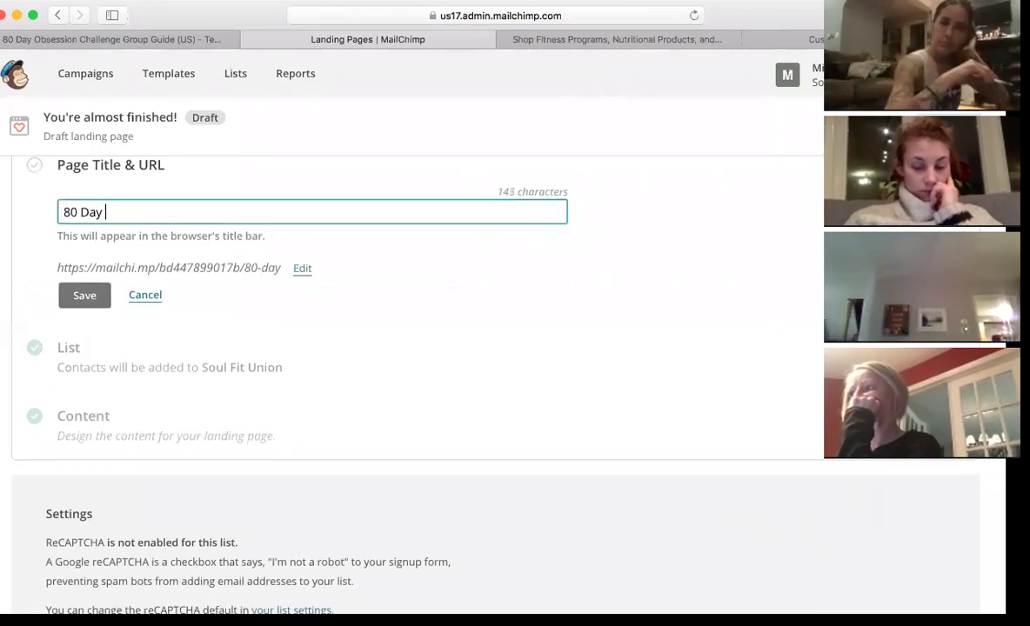
type("Obsession")
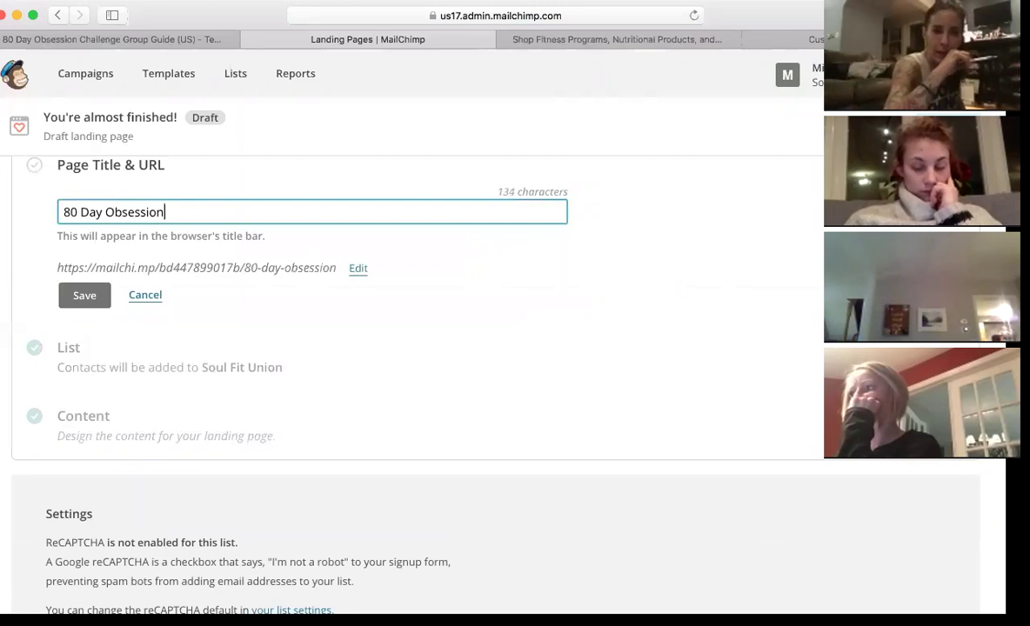
left_click(85, 302)
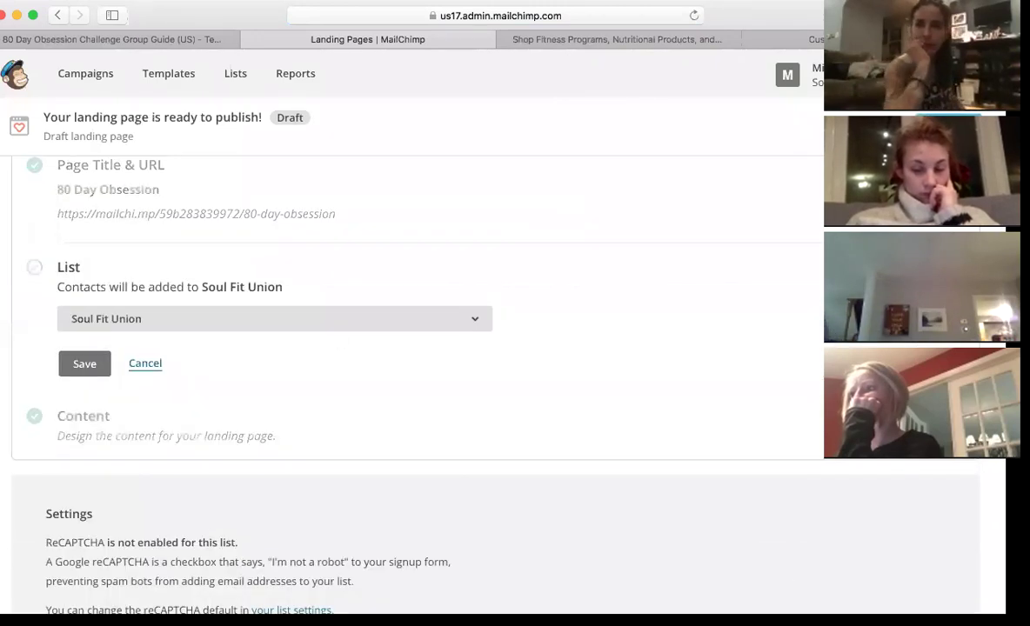
- Keep Soul Fit Union as the signup list and select the page URL
left_click(88, 366)
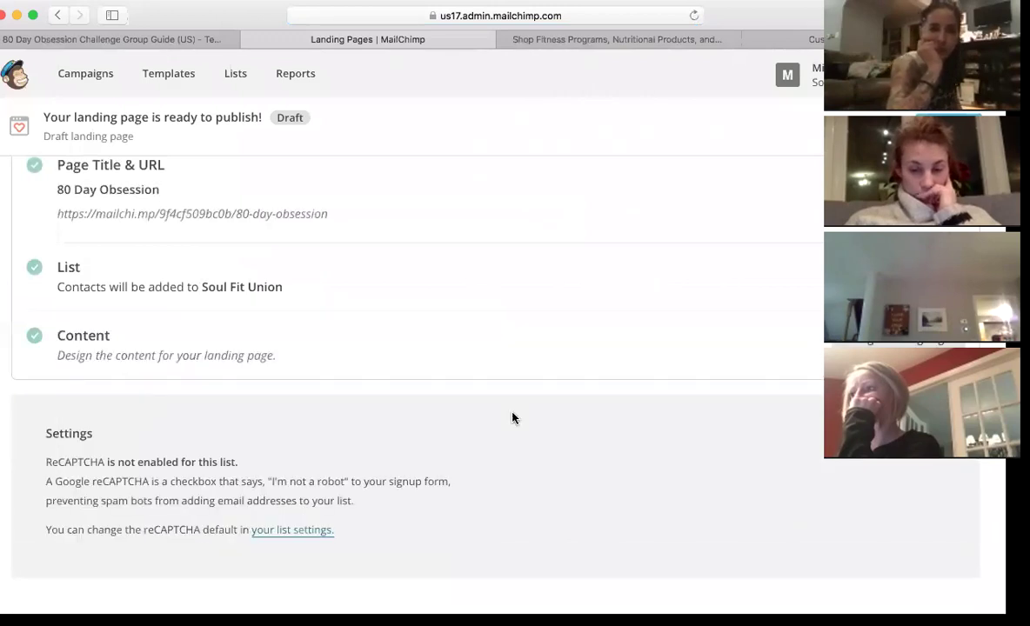
scroll(630, 329, "up", 2)
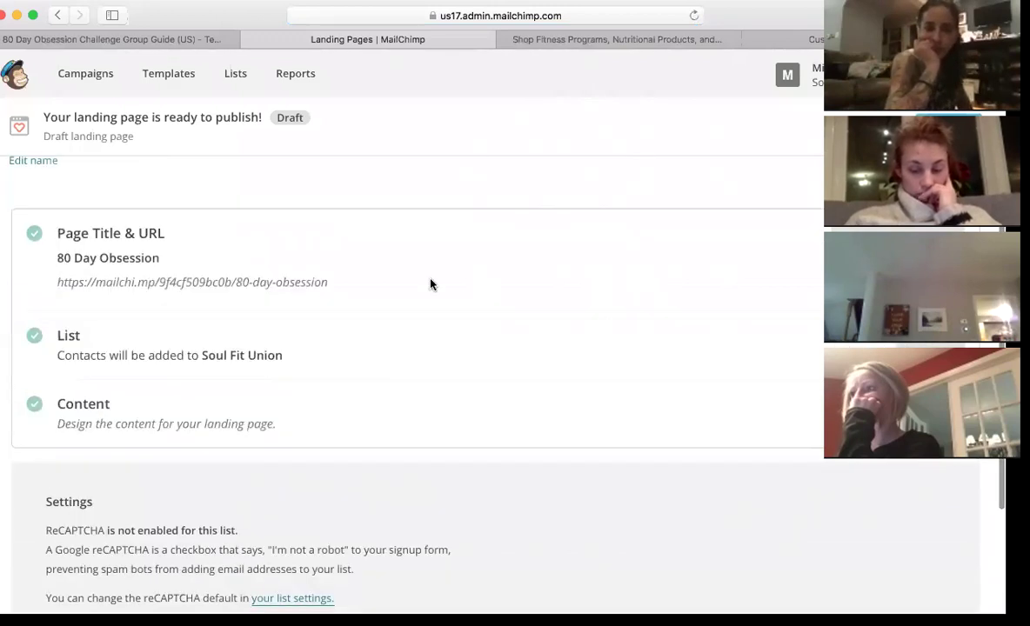
left_click_drag(330, 282, 54, 280)
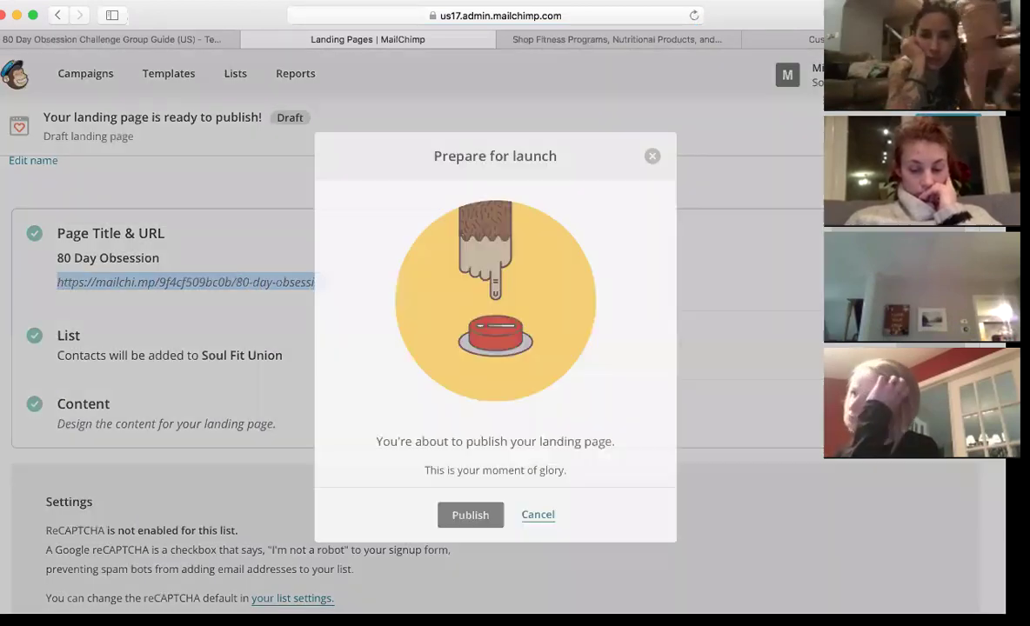
- Publish the 80 Day Obsession page, copy its mailchi.mp link, and switch to the Customers tab
scroll(671, 319, "down", 1)
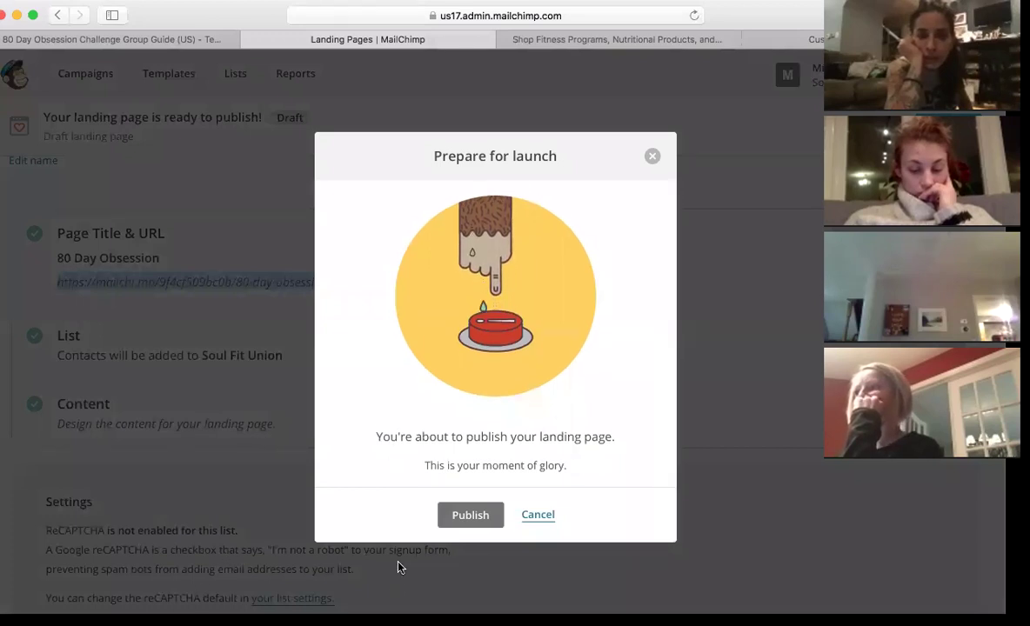
left_click(481, 516)
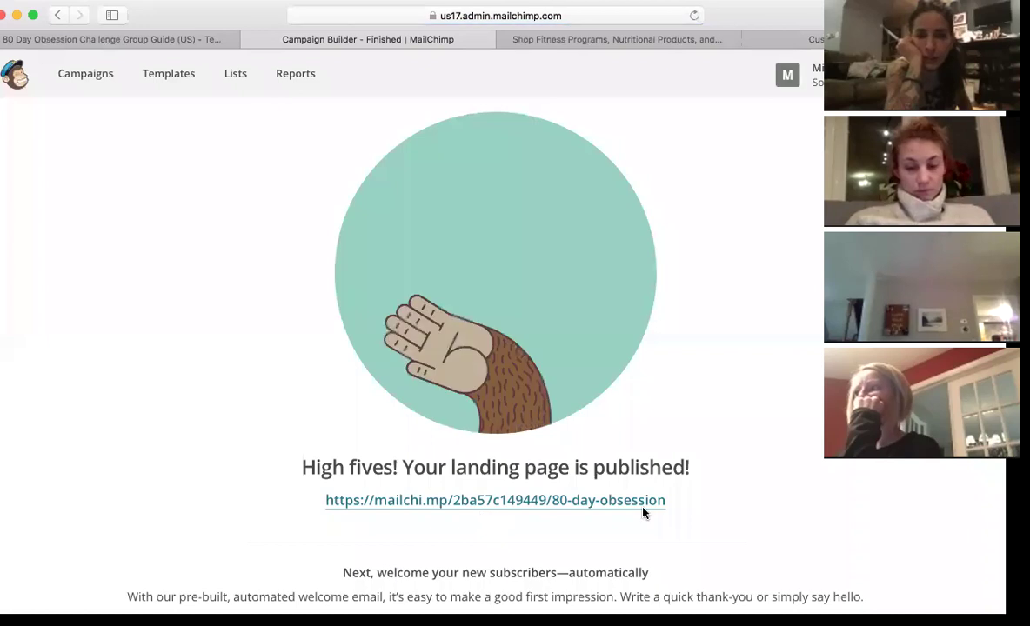
left_click_drag(675, 501, 320, 503)
key("super+c")
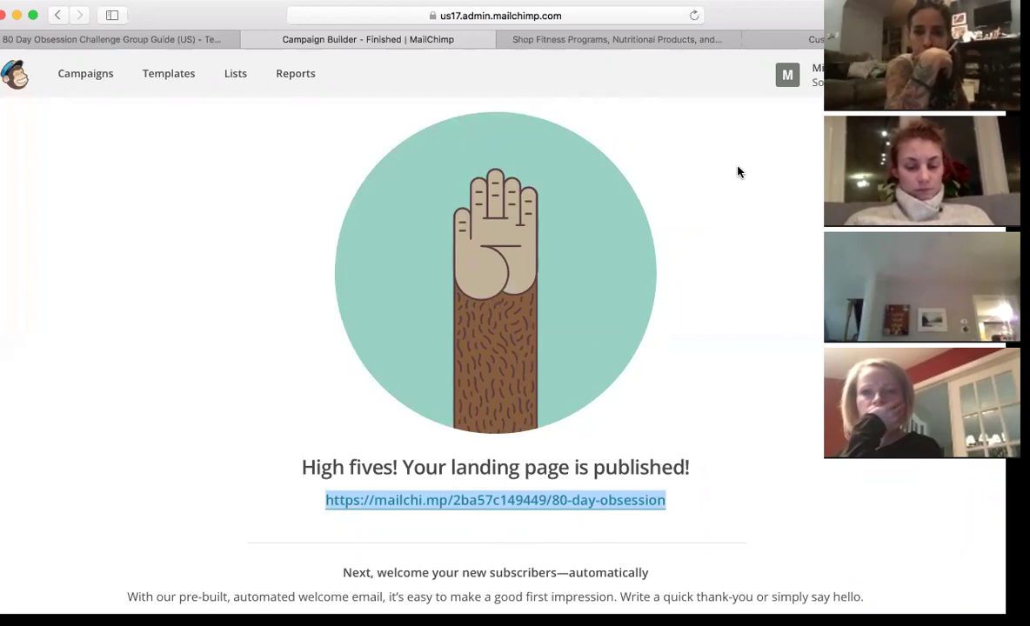
left_click(763, 40)
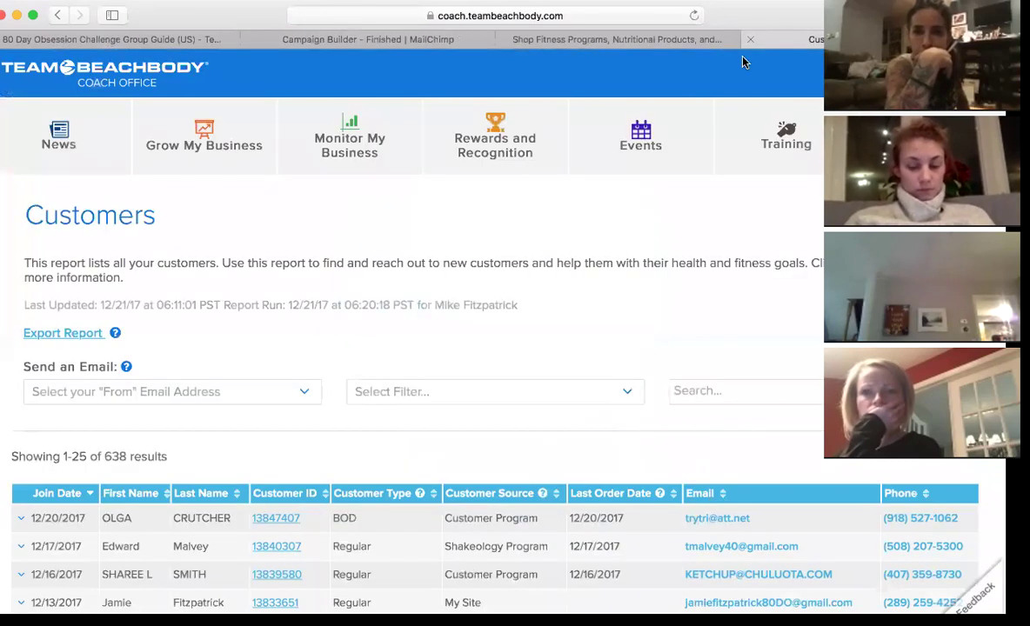
- Load the copied mailchi.mp link to view the live 80 Day Obsession page and signup form
left_click(597, 17)
key("super+v")
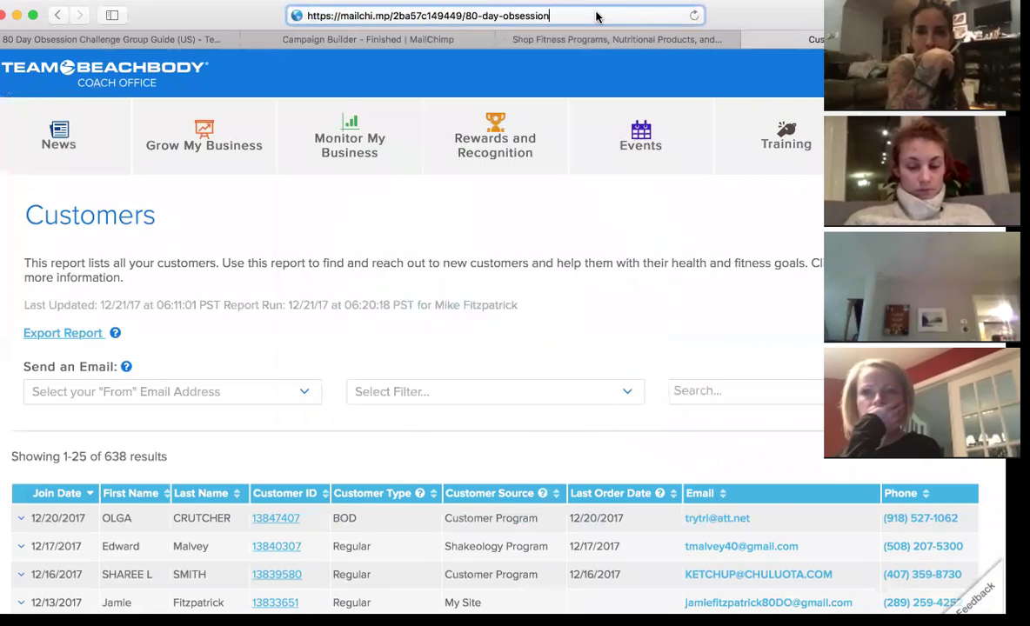
key("Return")
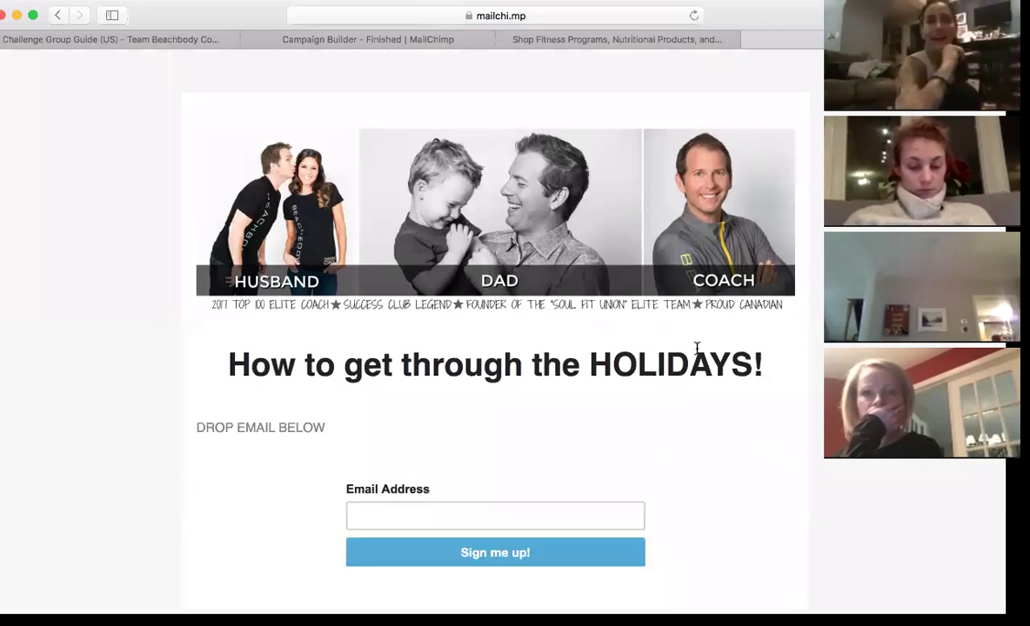
scroll(697, 350, "down", 2)
scroll(696, 349, "up", 2)
scroll(697, 350, "down", 2)
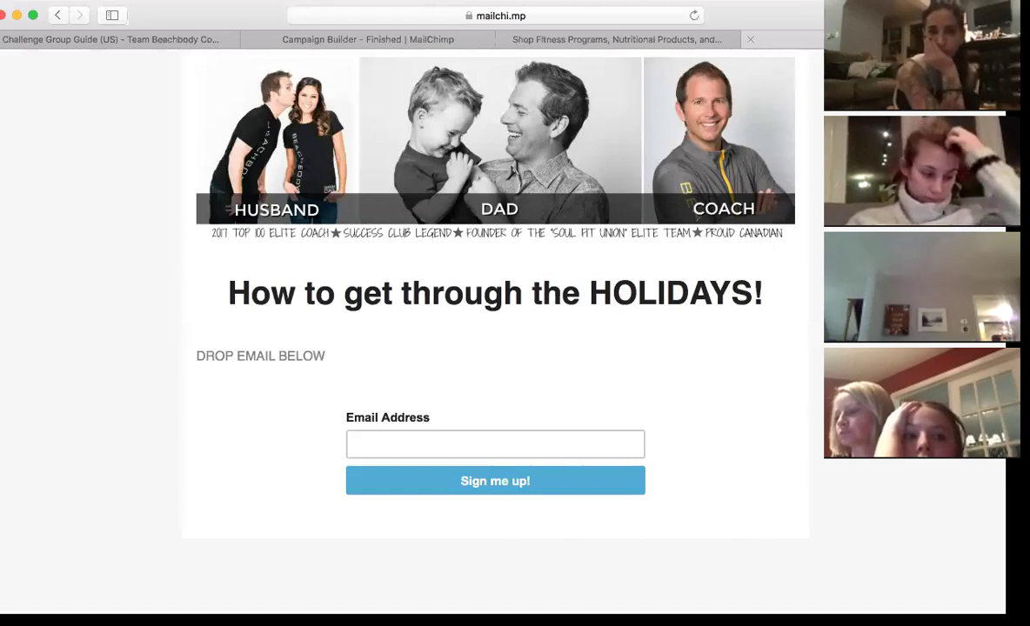
- Return to the MailChimp tab and log out of the current account
scroll(809, 51, "up", 2)
left_click(692, 38)
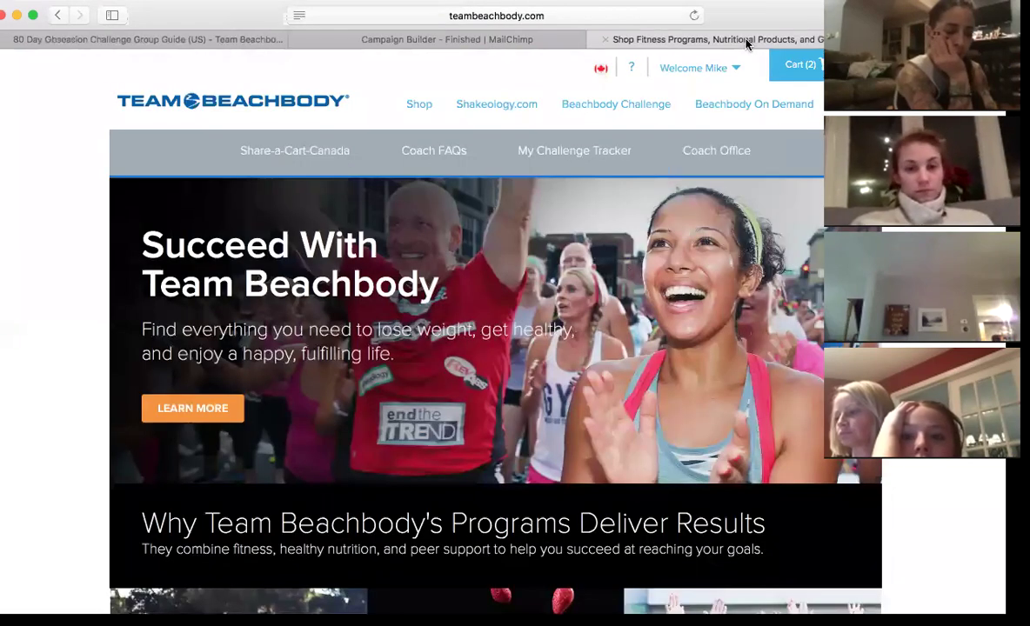
left_click(399, 37)
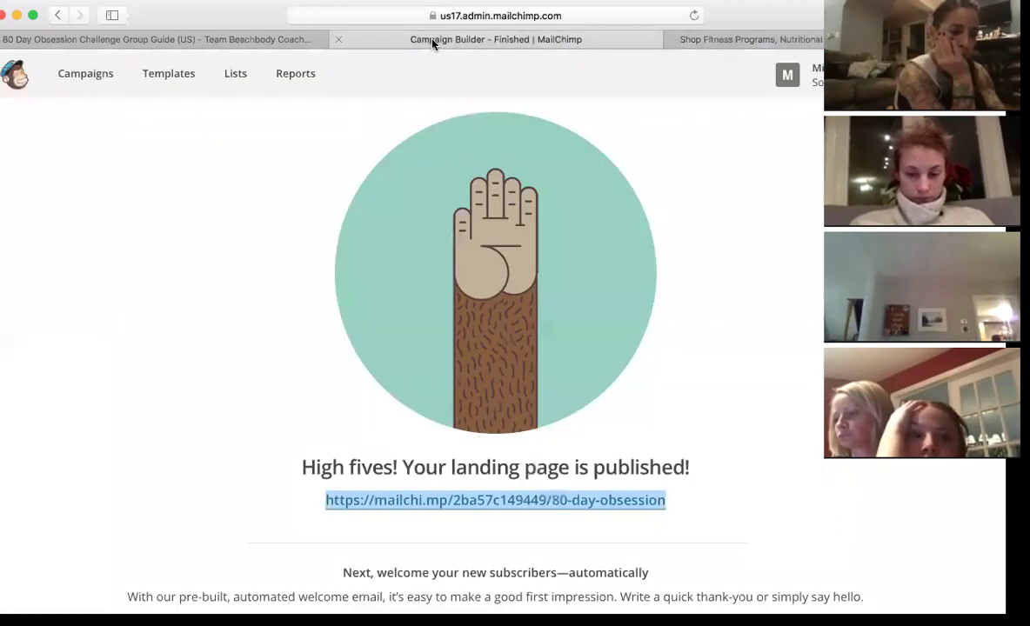
left_click(787, 74)
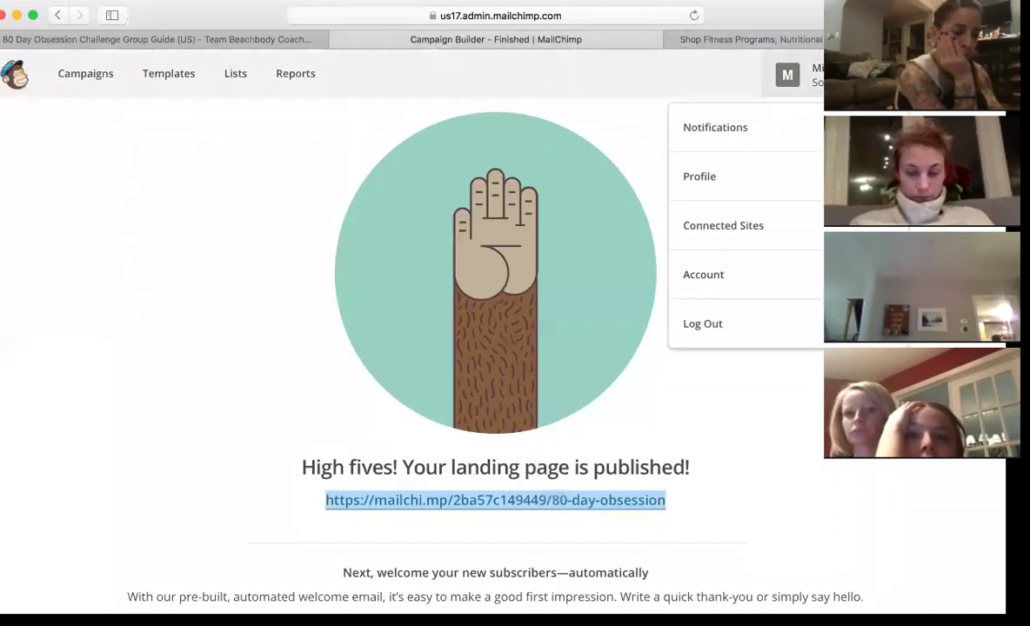
left_click(722, 330)
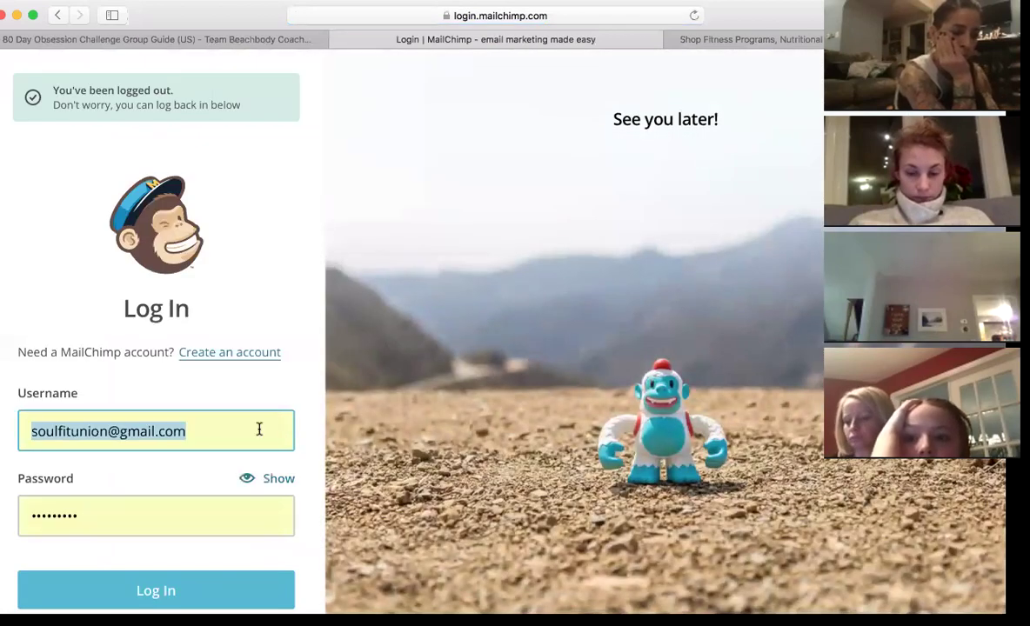
- Log in with the saved Fitzpatrick Family Fitness credentials instead of the previous username
left_click(188, 433)
key("BackSpace")
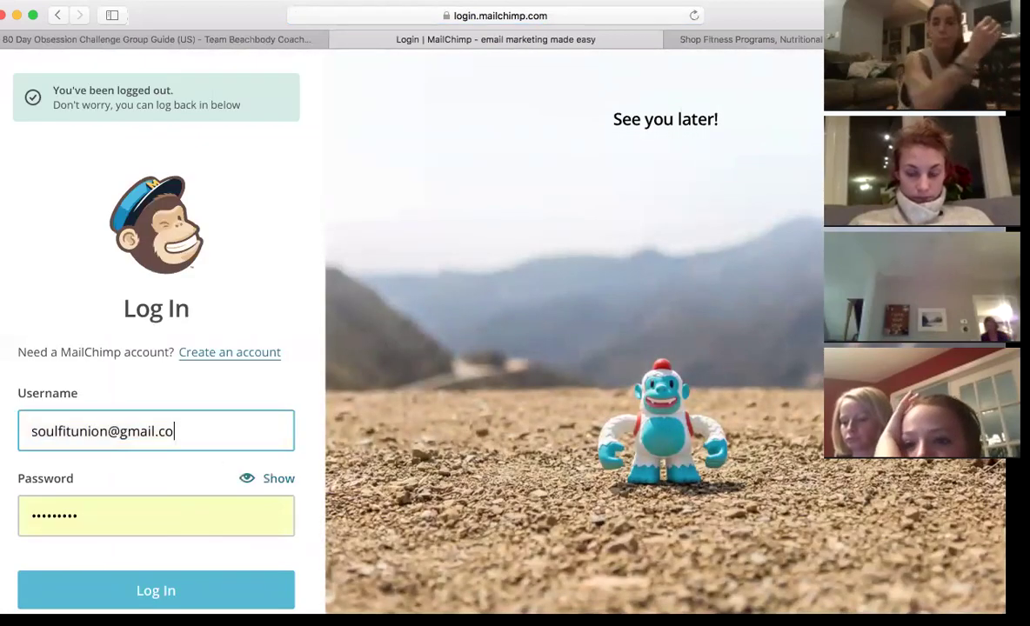
key("BackSpace")
key("BackSpace")
key("BackSpace")
key("BackSpace")
key("BackSpace")
key("BackSpace")
key("BackSpace")
key("BackSpace")
key("BackSpace")
key("BackSpace")
key("BackSpace")
key("BackSpace")
key("BackSpace")
key("BackSpace")
key("BackSpace")
key("BackSpace")
key("BackSpace")
key("BackSpace")
key("BackSpace")
key("BackSpace")
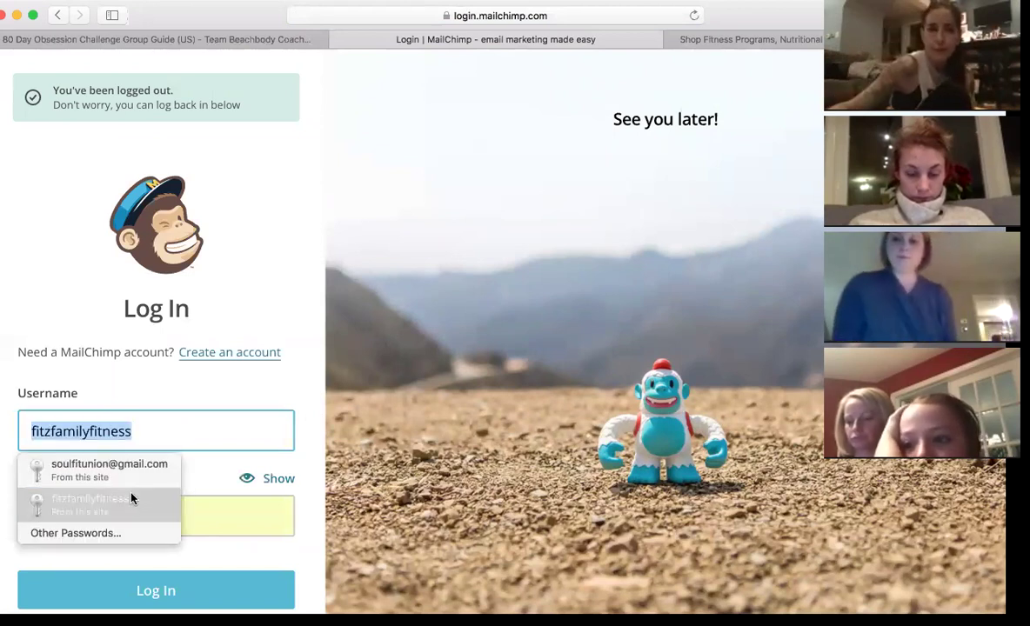
left_click(133, 496)
scroll(126, 499, "down", 3)
left_click(149, 475)
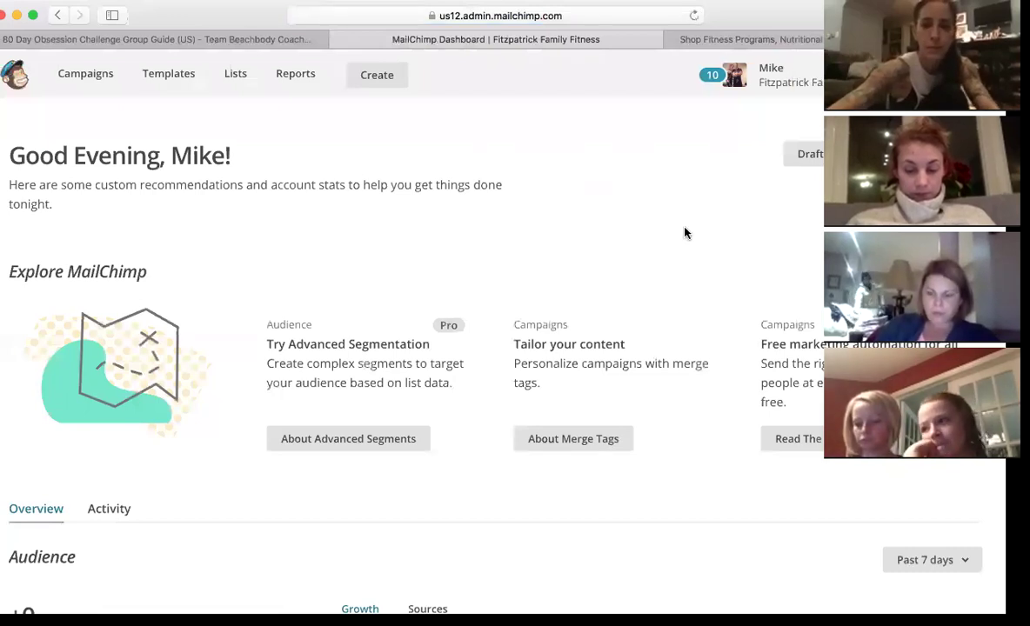
- Browse the account's seven lists, including BB Customers (752) and DOWNLINE (180), then go to Reports
left_click(236, 76)
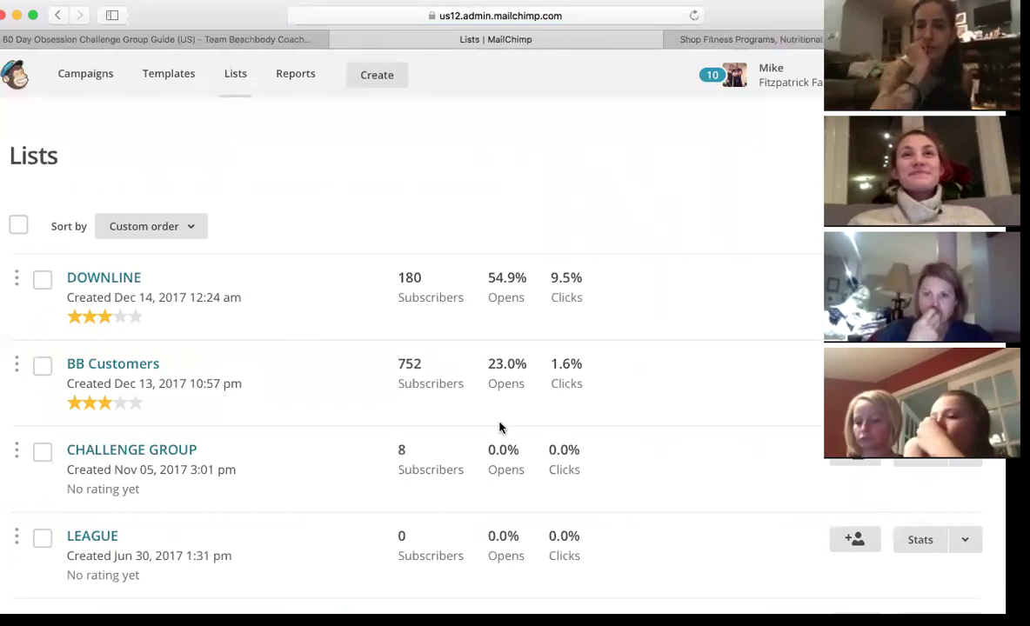
scroll(500, 427, "down", 5)
scroll(500, 427, "down", 3)
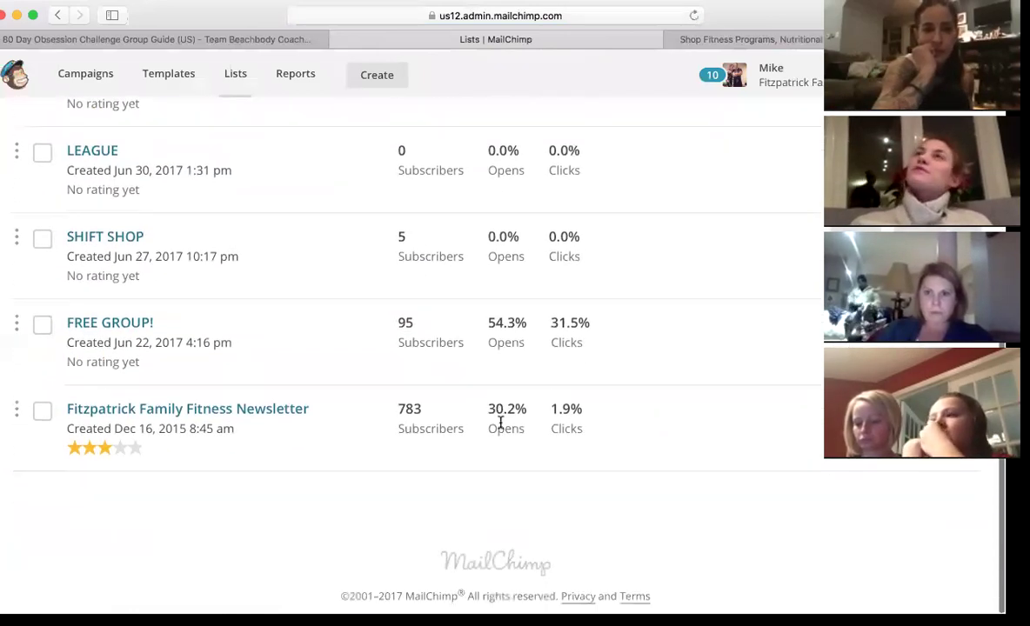
scroll(501, 423, "up", 4)
scroll(501, 426, "up", 3)
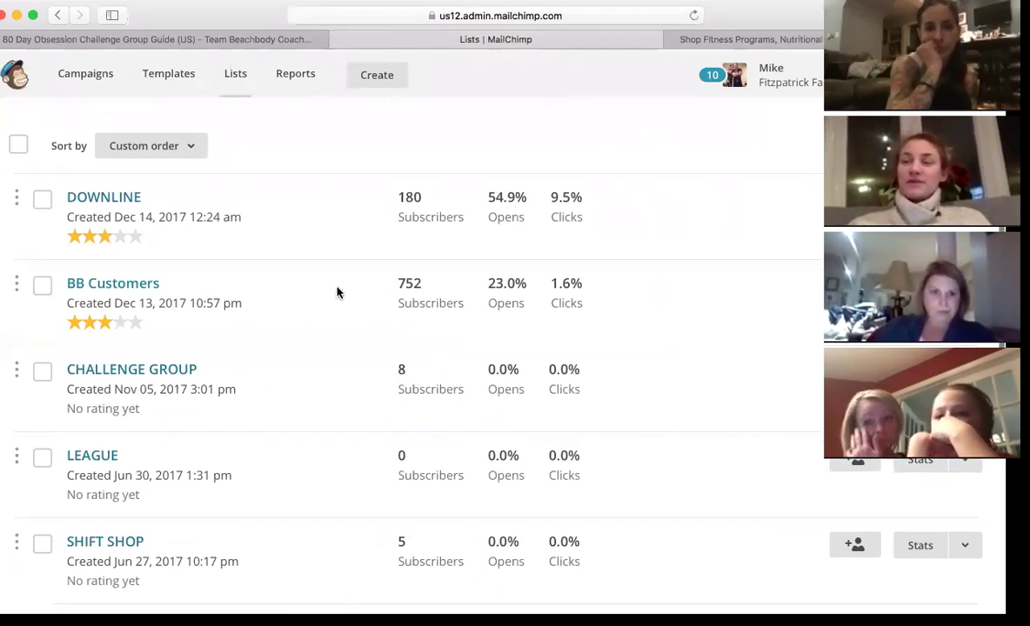
scroll(338, 293, "down", 5)
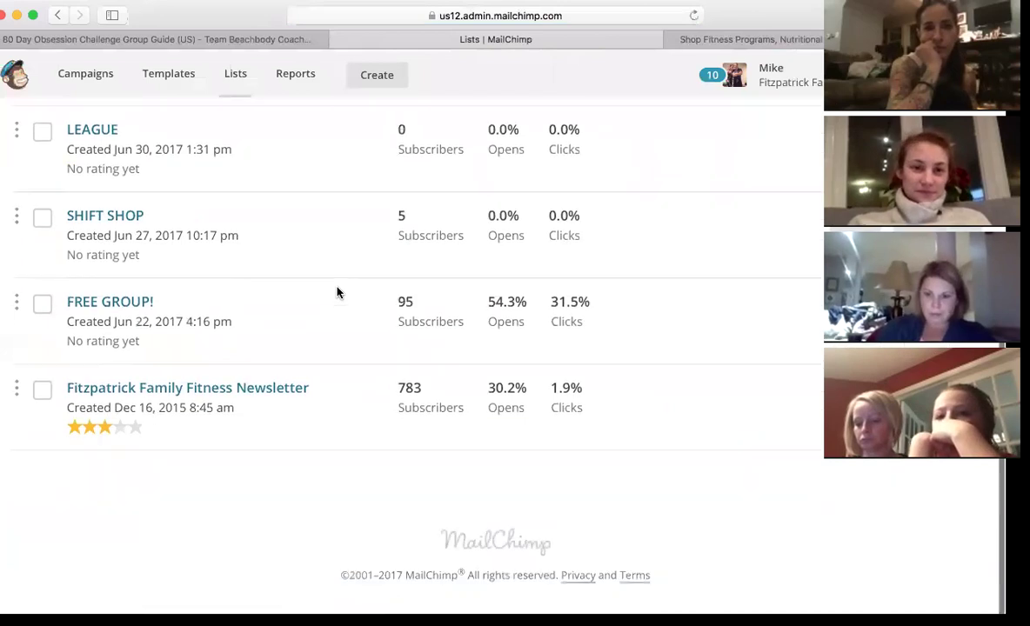
scroll(338, 293, "up", 4)
scroll(338, 293, "up", 3)
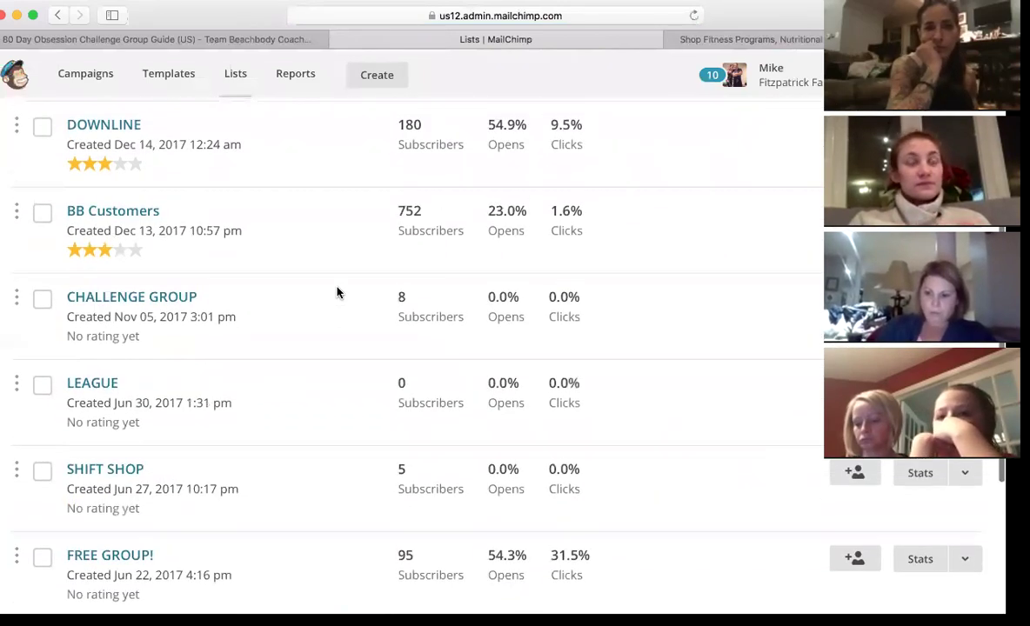
scroll(338, 293, "down", 6)
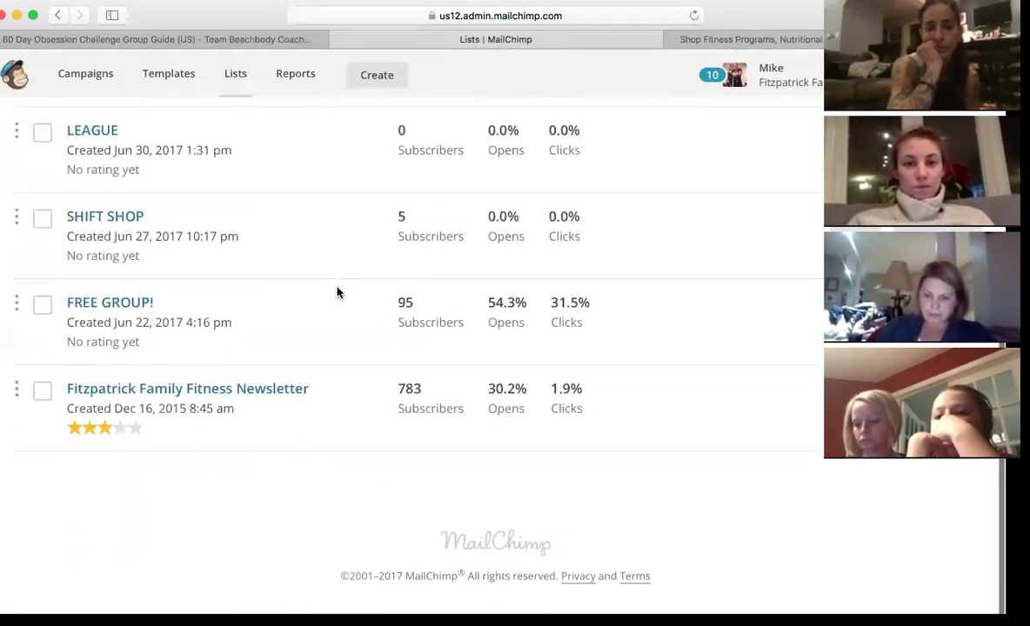
scroll(338, 293, "up", 6)
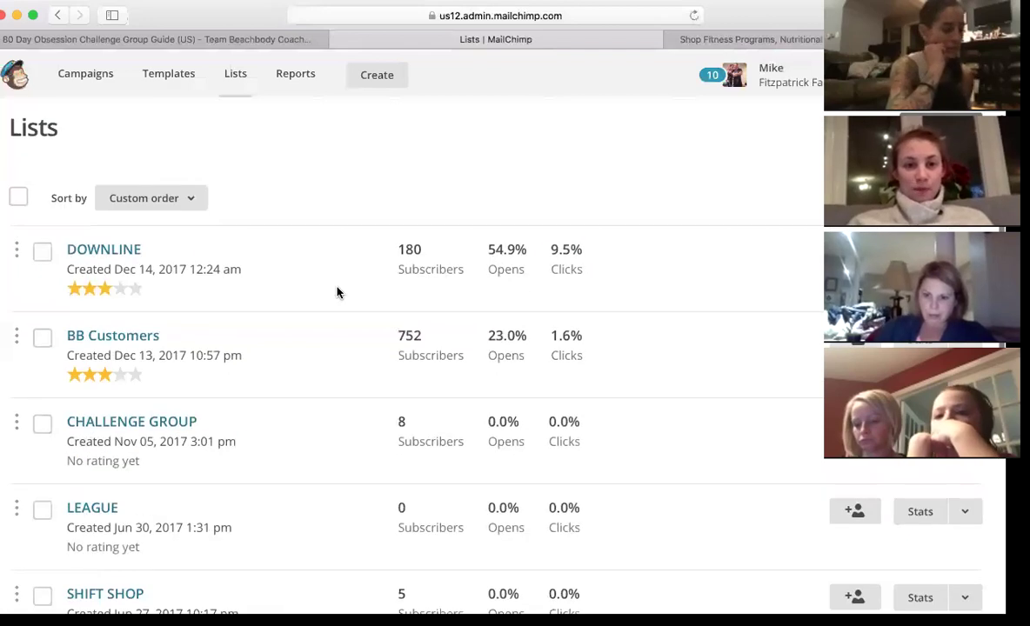
left_click(297, 78)
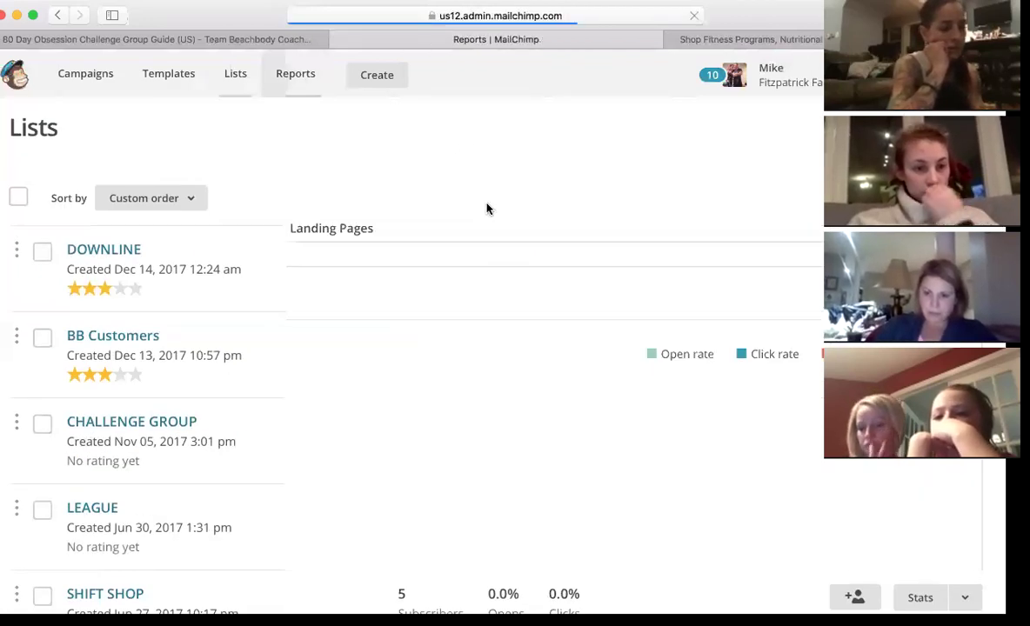
- Open the campaign report for UK COACH OPPORTUNITY VIDEO
scroll(436, 241, "down", 1)
scroll(436, 241, "down", 3)
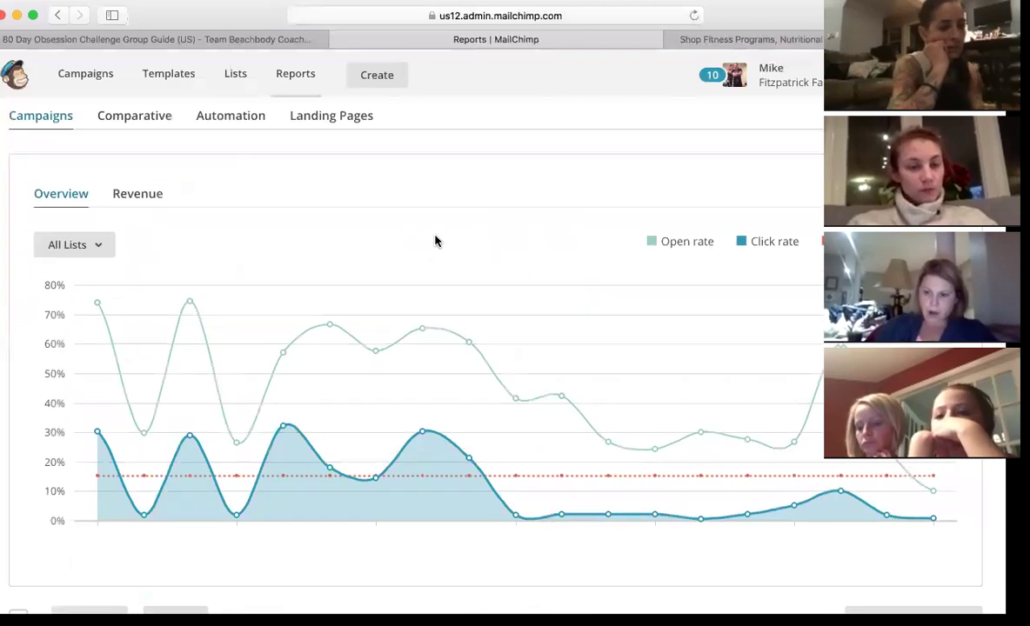
scroll(435, 241, "up", 4)
scroll(436, 241, "up", 1)
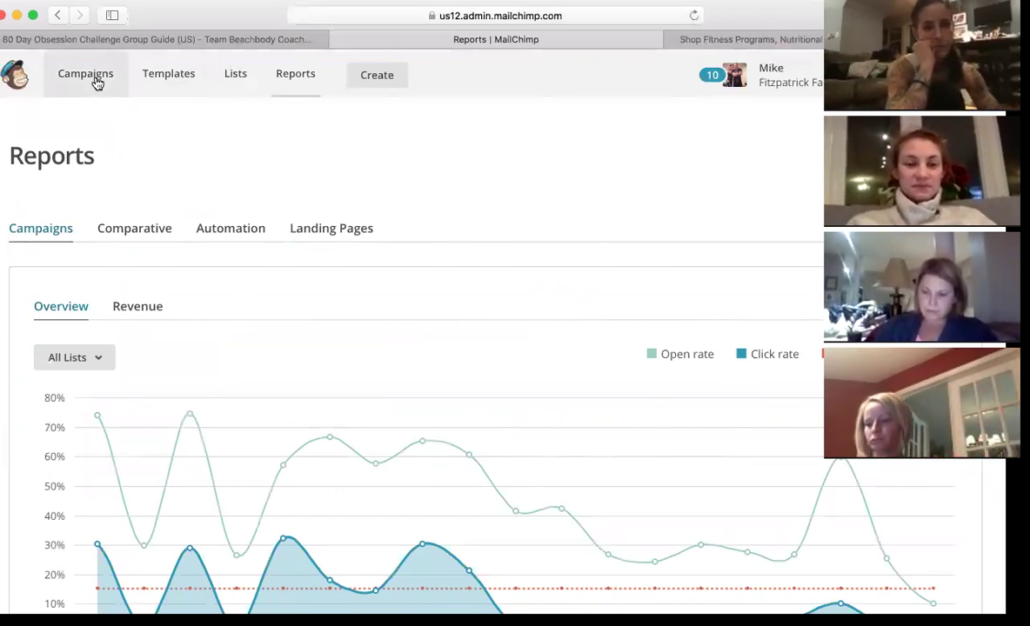
scroll(335, 221, "down", 10)
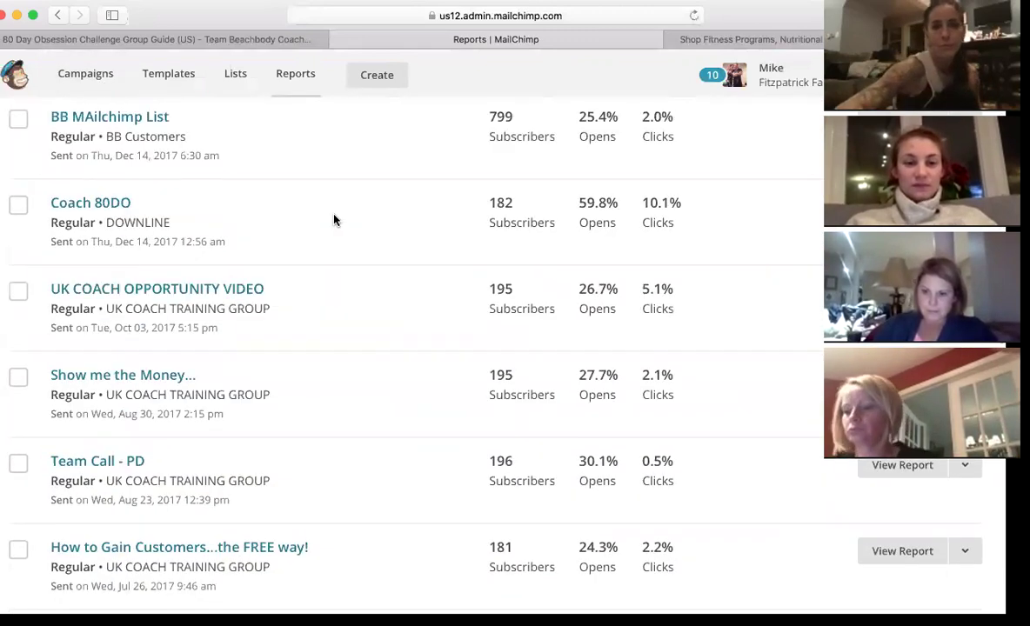
scroll(335, 221, "up", 1)
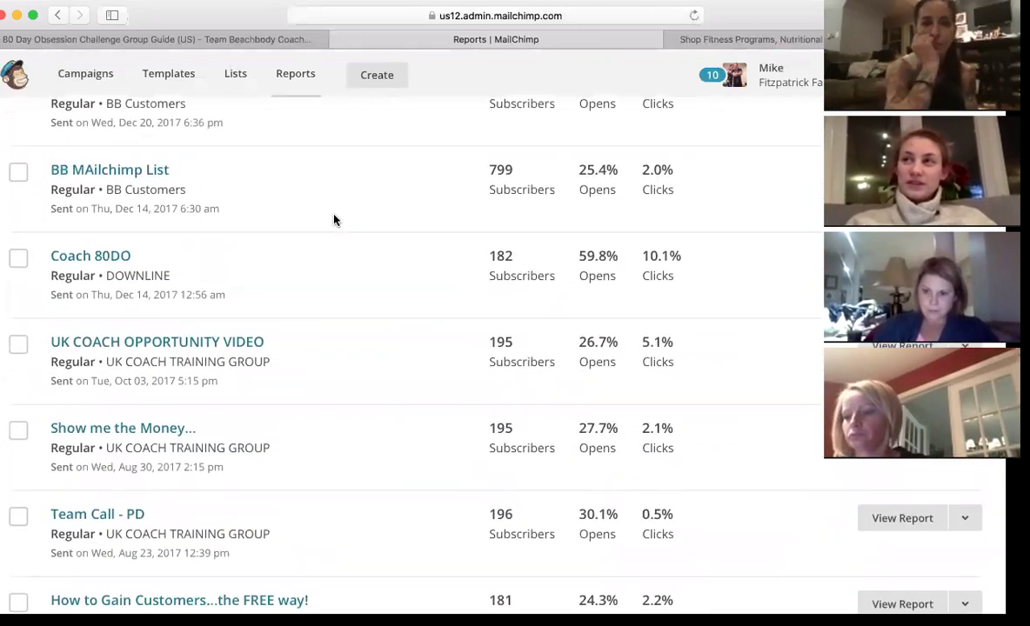
left_click(218, 343)
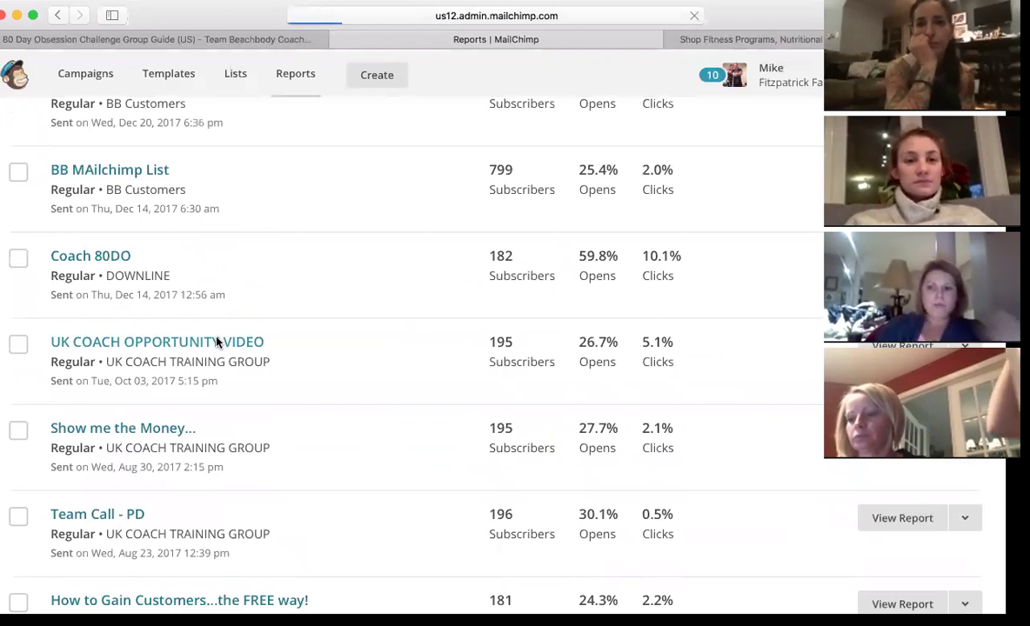
- Review the 52 subscribers who opened it, then go back to the summary report
scroll(368, 309, "down", 8)
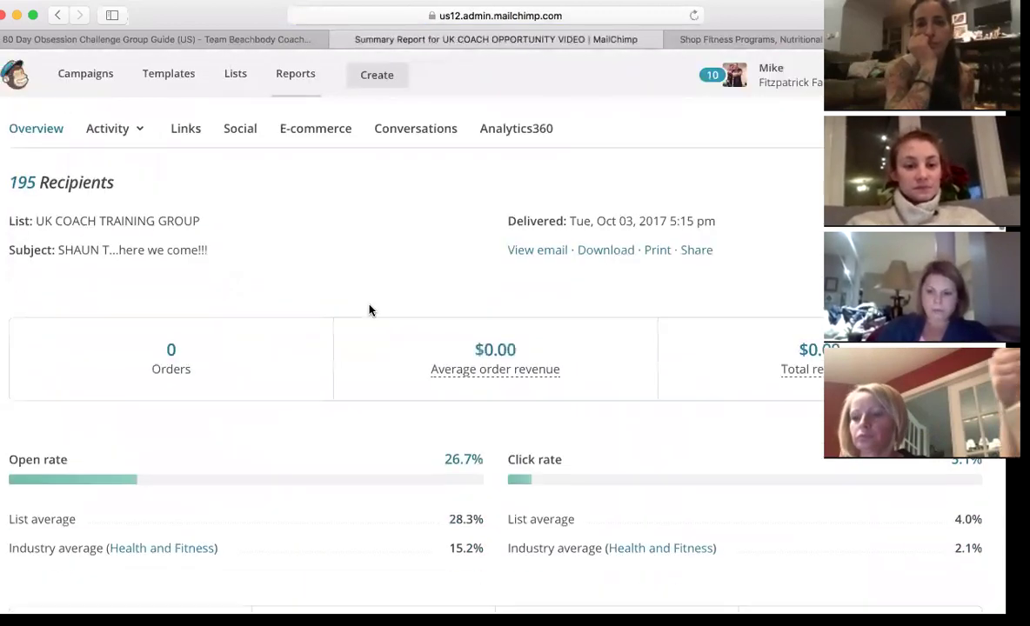
scroll(369, 310, "down", 5)
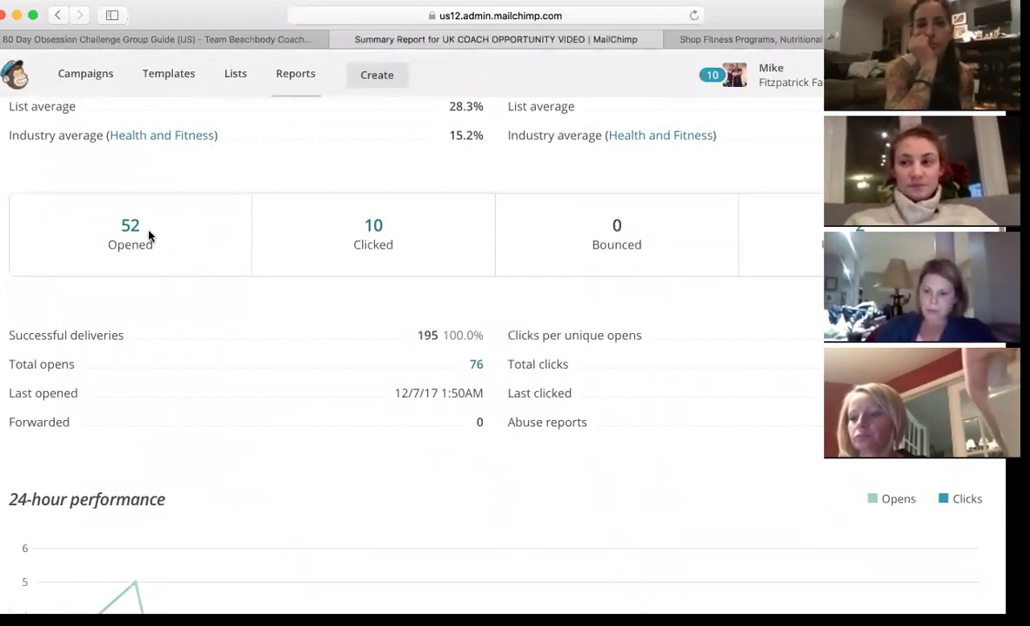
left_click(129, 227)
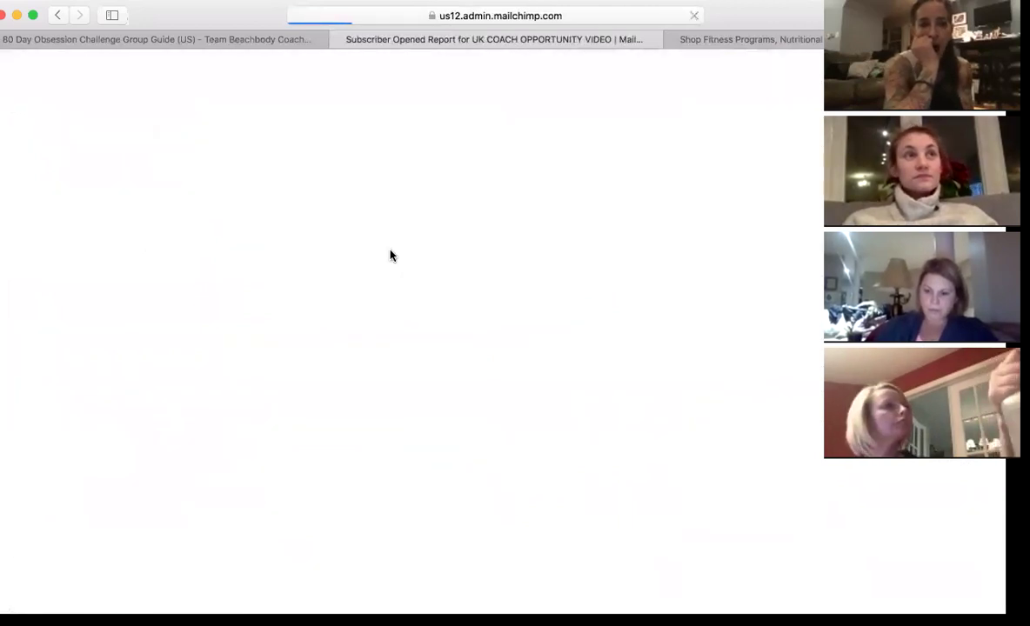
scroll(380, 298, "down", 10)
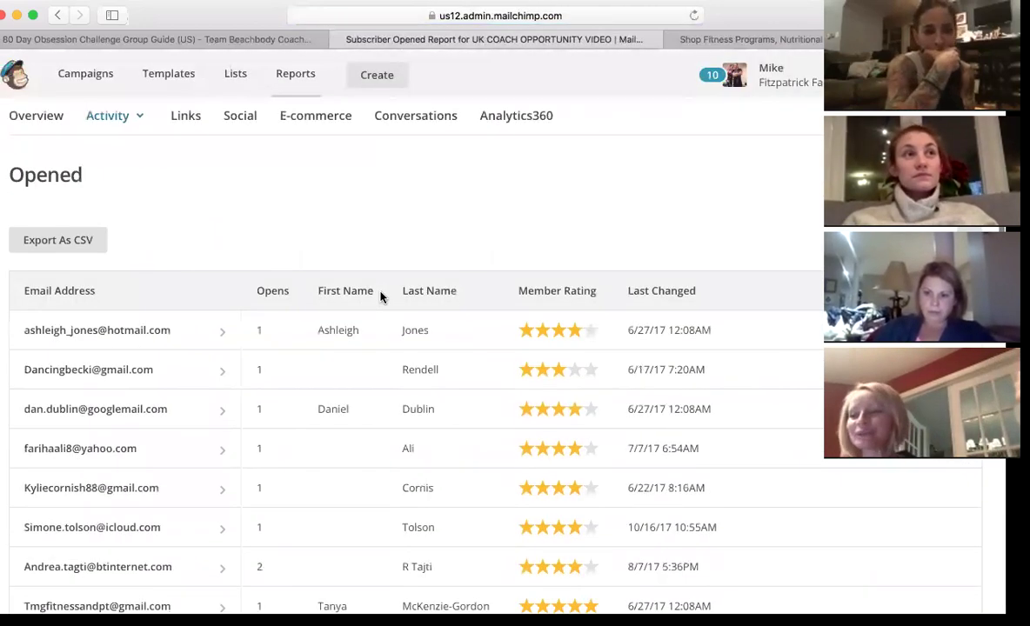
scroll(380, 298, "down", 5)
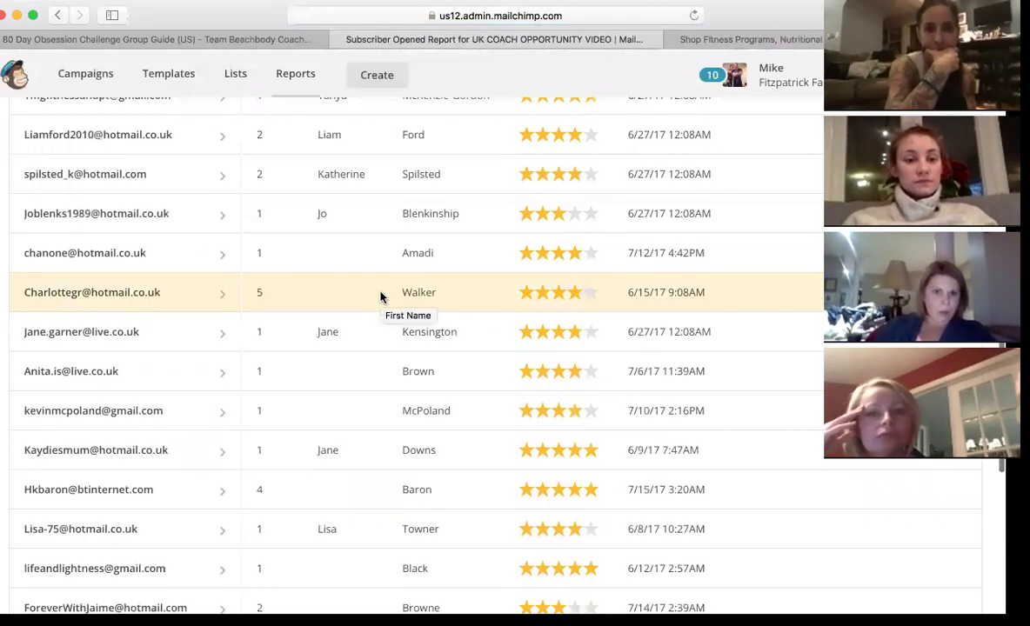
scroll(382, 294, "up", 15)
left_click(59, 18)
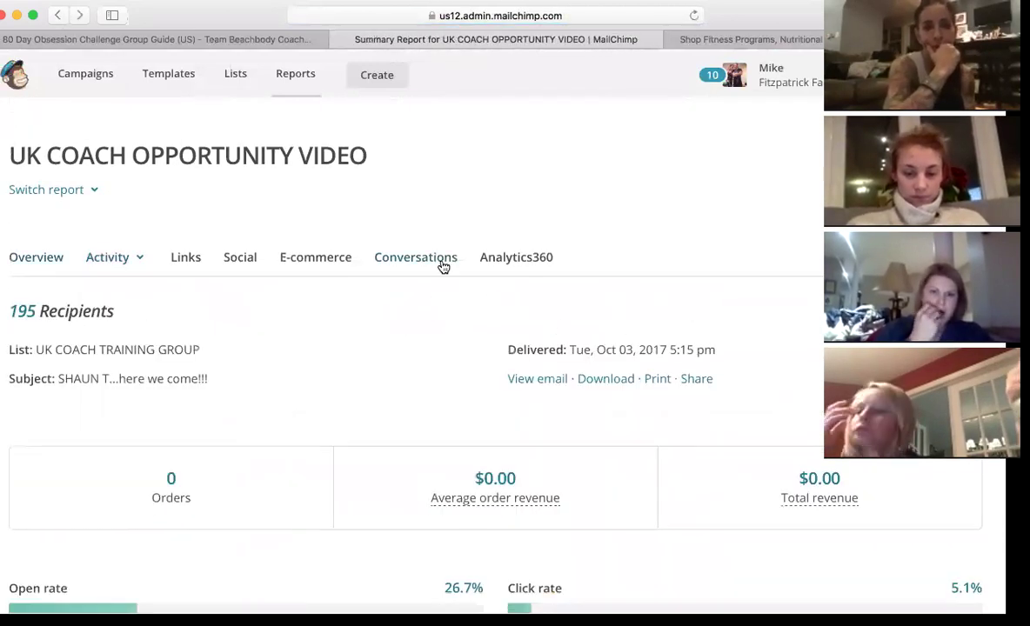
- Go to the Campaigns list and scroll through past sends back to July 2016
left_click(95, 75)
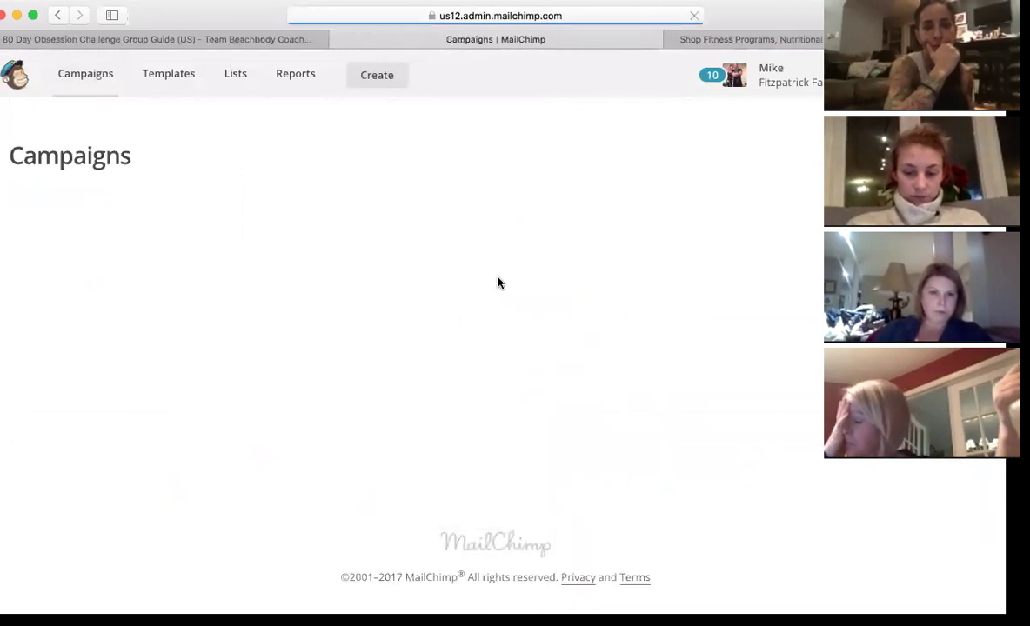
scroll(462, 319, "down", 10)
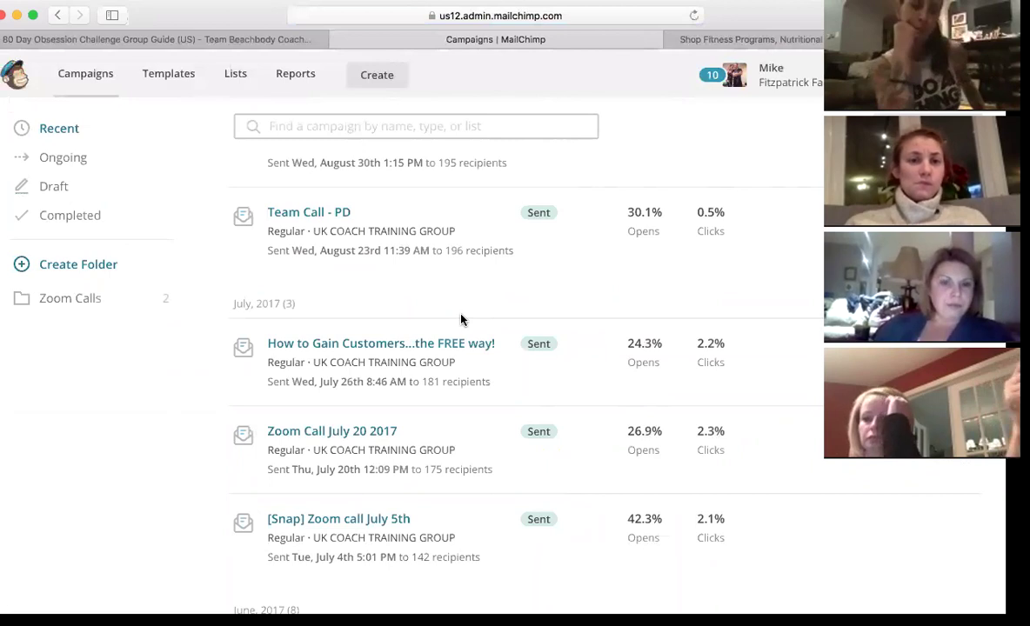
scroll(461, 320, "down", 1)
scroll(462, 321, "down", 3)
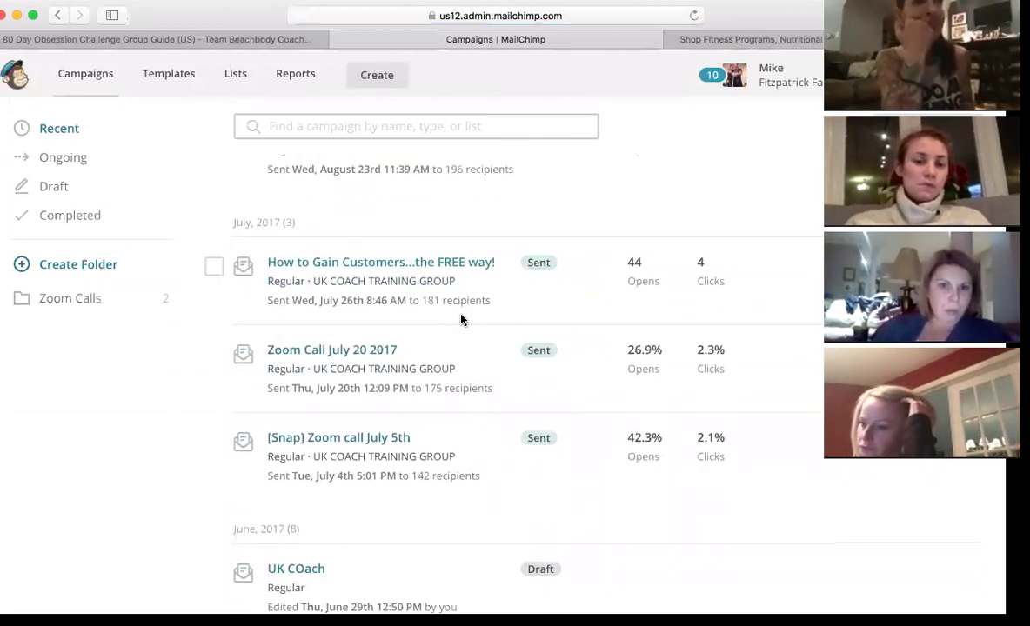
scroll(461, 315, "down", 5)
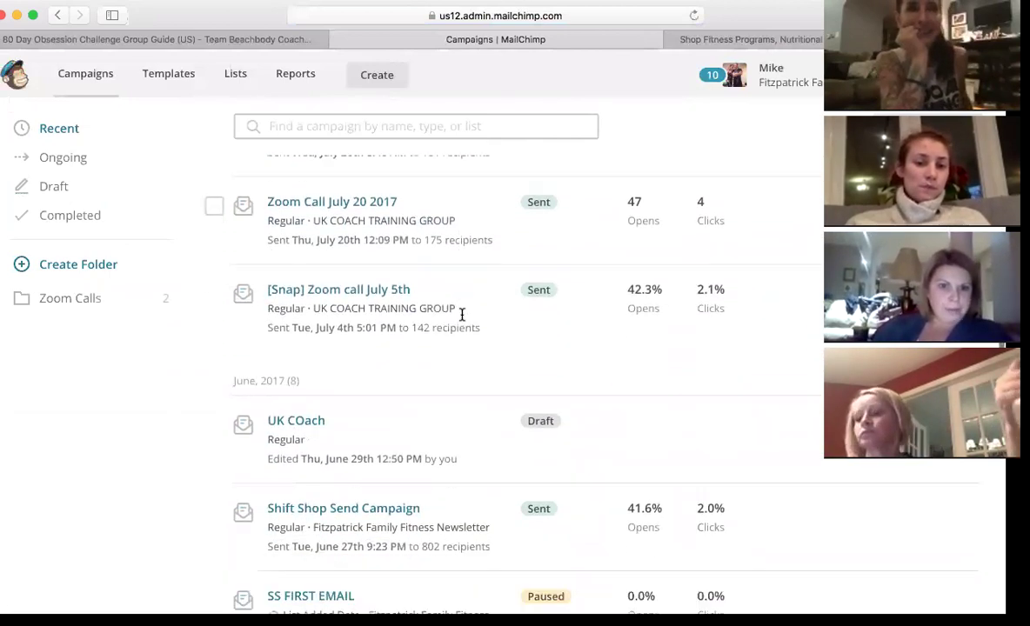
scroll(462, 318, "down", 20)
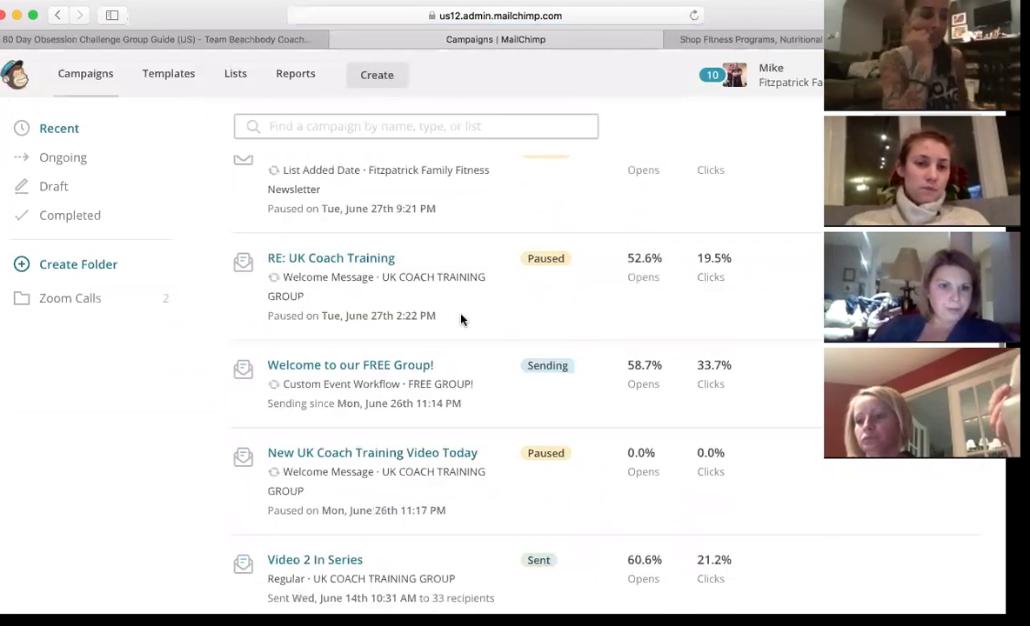
scroll(462, 320, "down", 8)
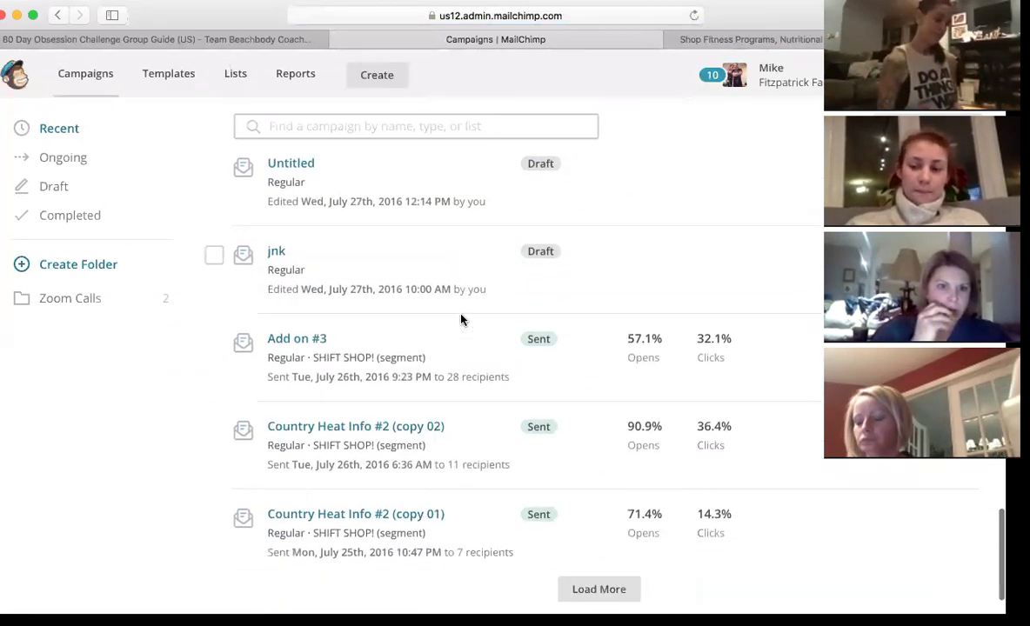
scroll(462, 320, "down", 1)
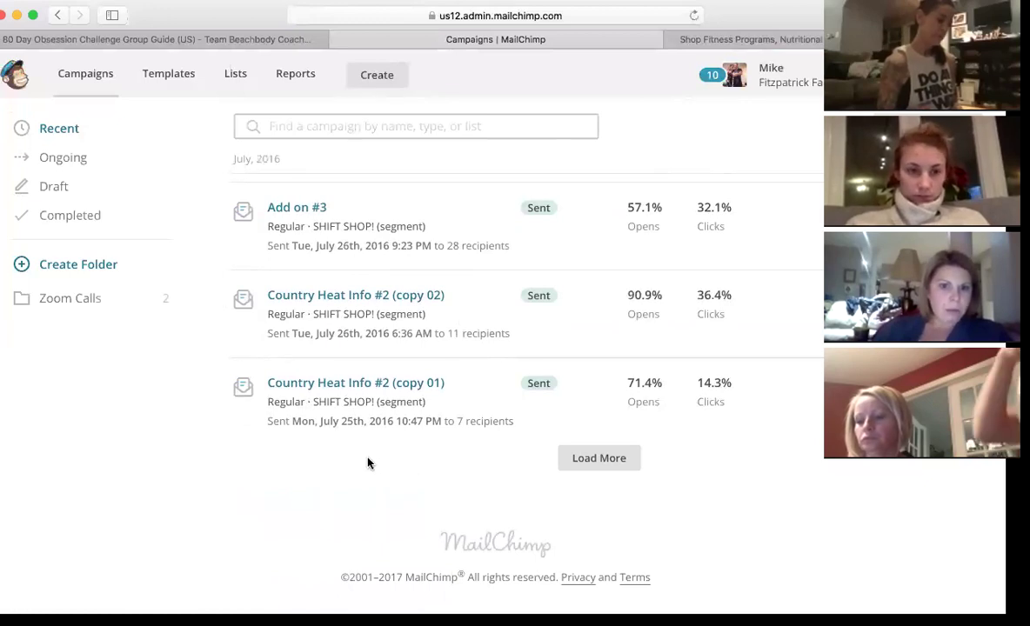
mouse_move(340, 414)
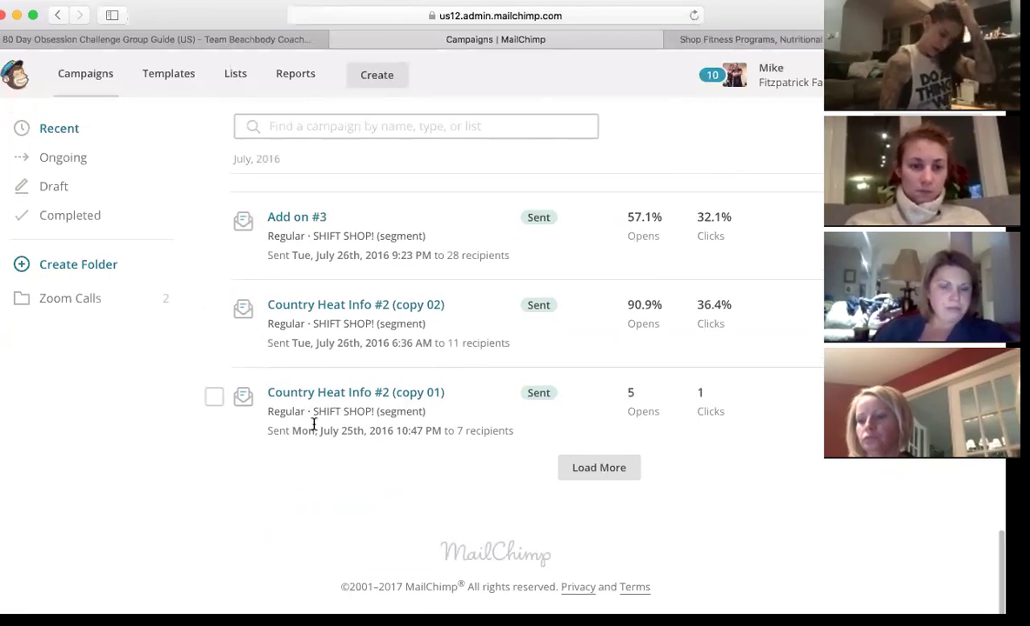
scroll(313, 425, "up", 5)
scroll(315, 429, "up", 10)
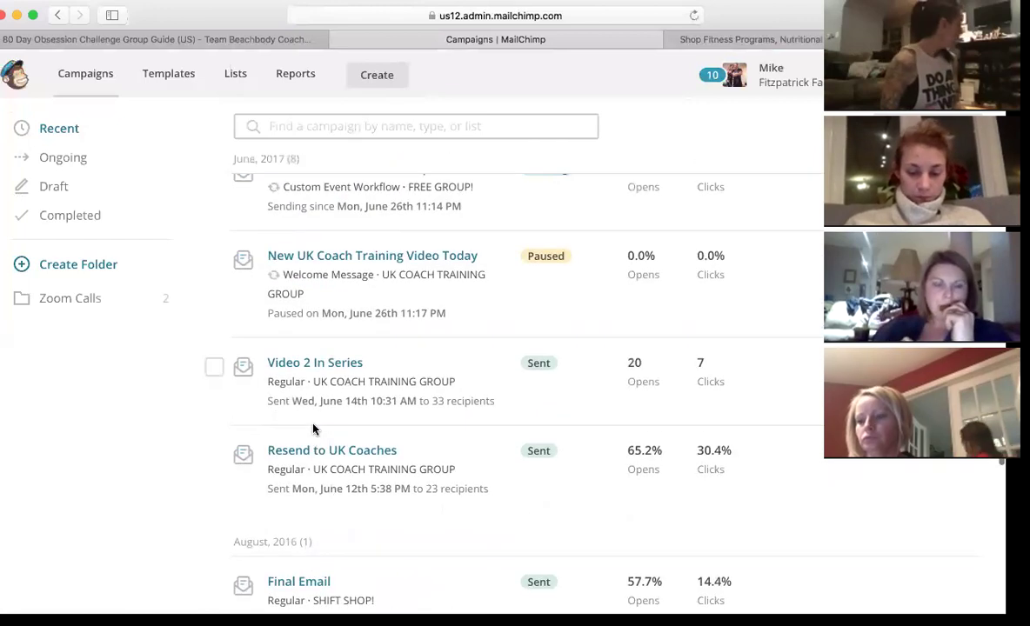
- View the New UK Coach Training Video Today automation, then return to the Campaigns list
left_click(359, 260)
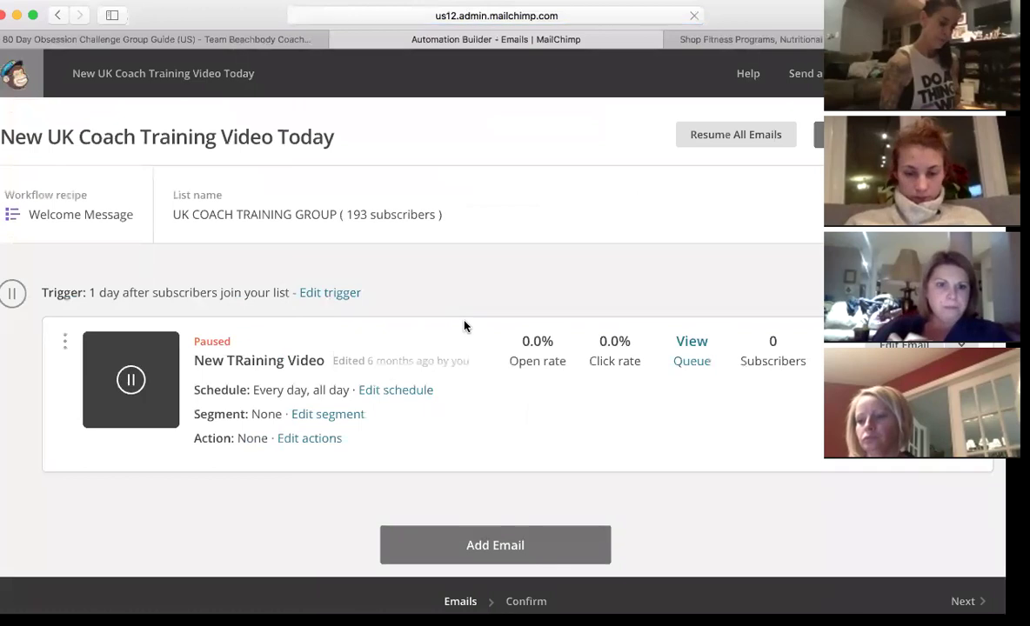
left_click(58, 16)
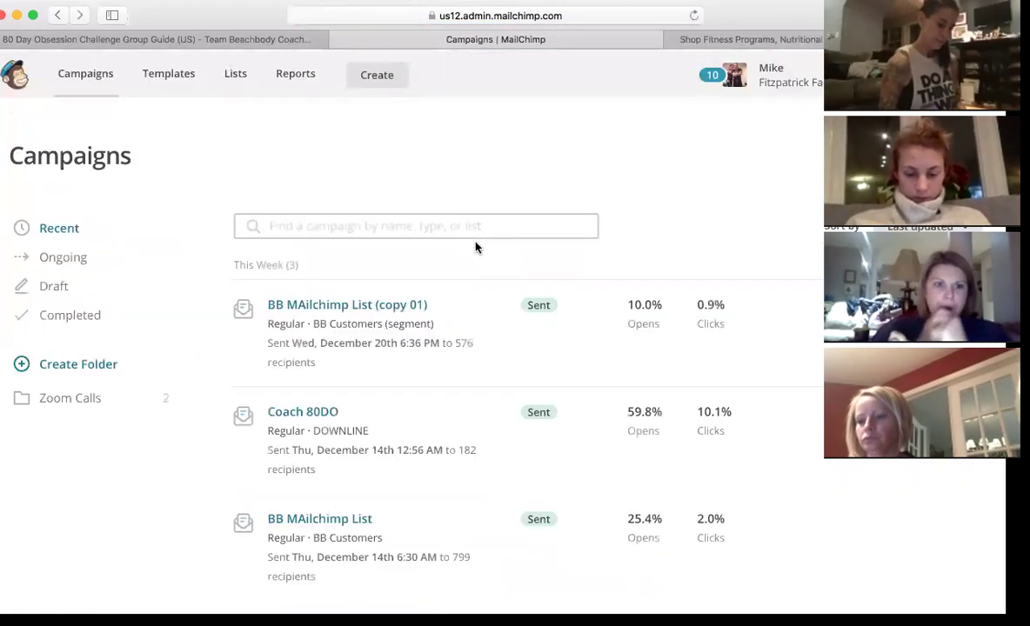
scroll(441, 371, "down", 10)
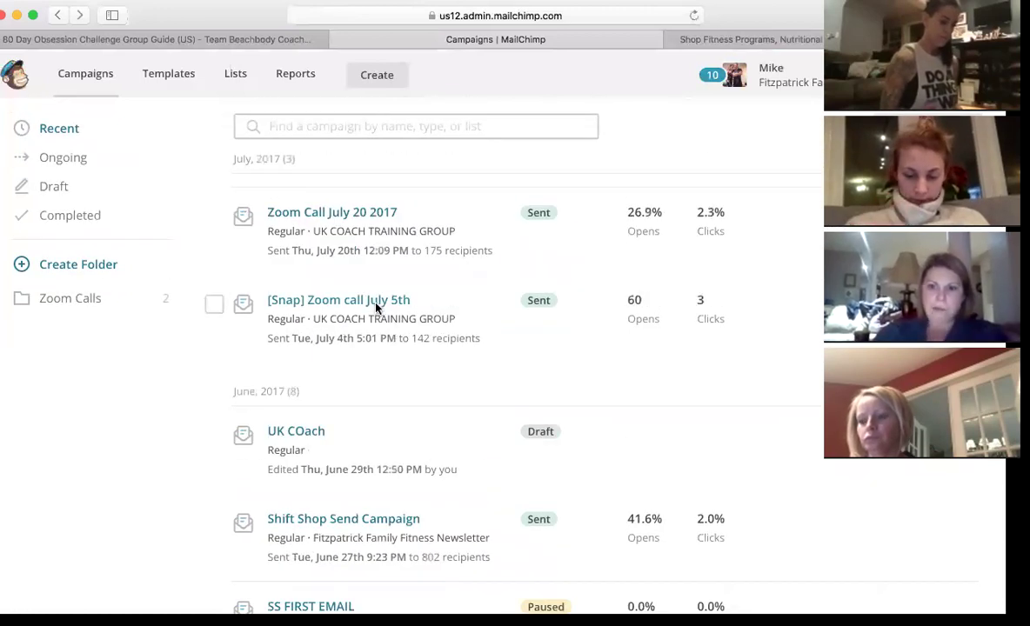
left_click(376, 304)
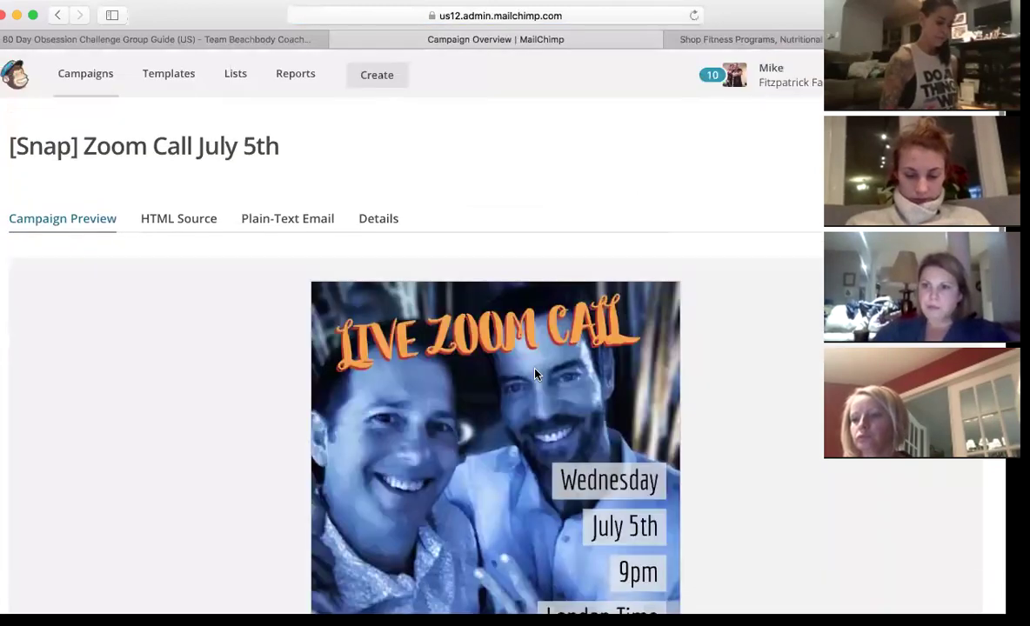
scroll(535, 375, "down", 5)
scroll(535, 374, "up", 5)
scroll(535, 375, "down", 2)
scroll(535, 375, "down", 10)
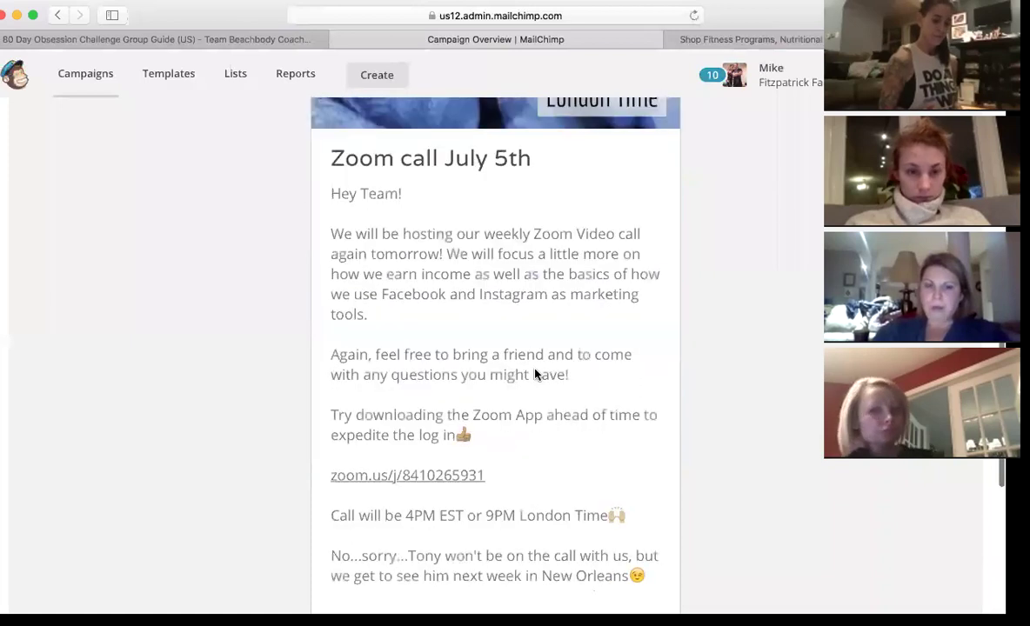
scroll(534, 375, "up", 5)
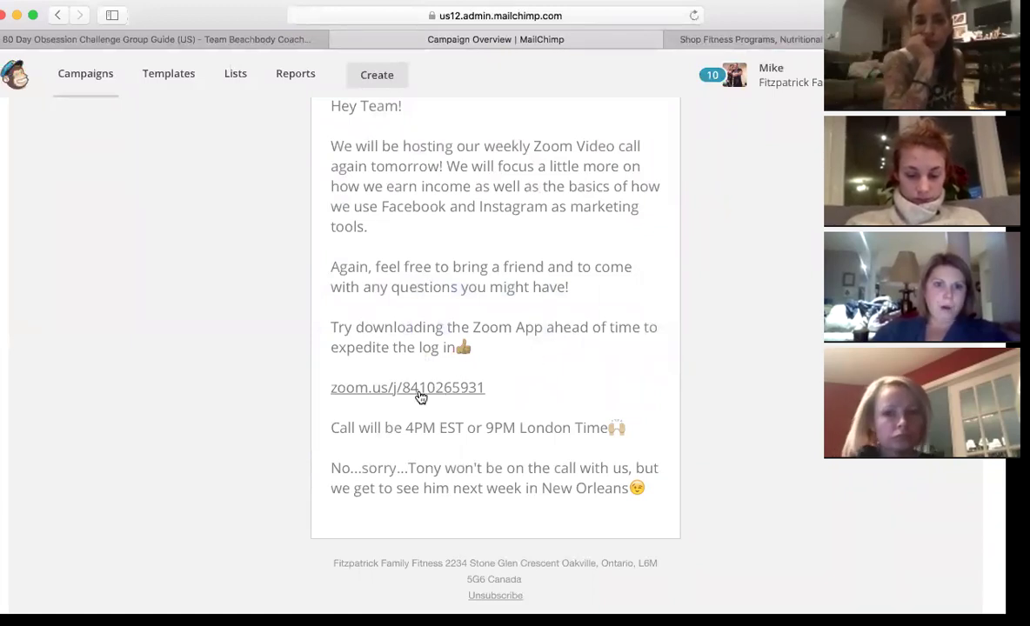
scroll(565, 323, "up", 1)
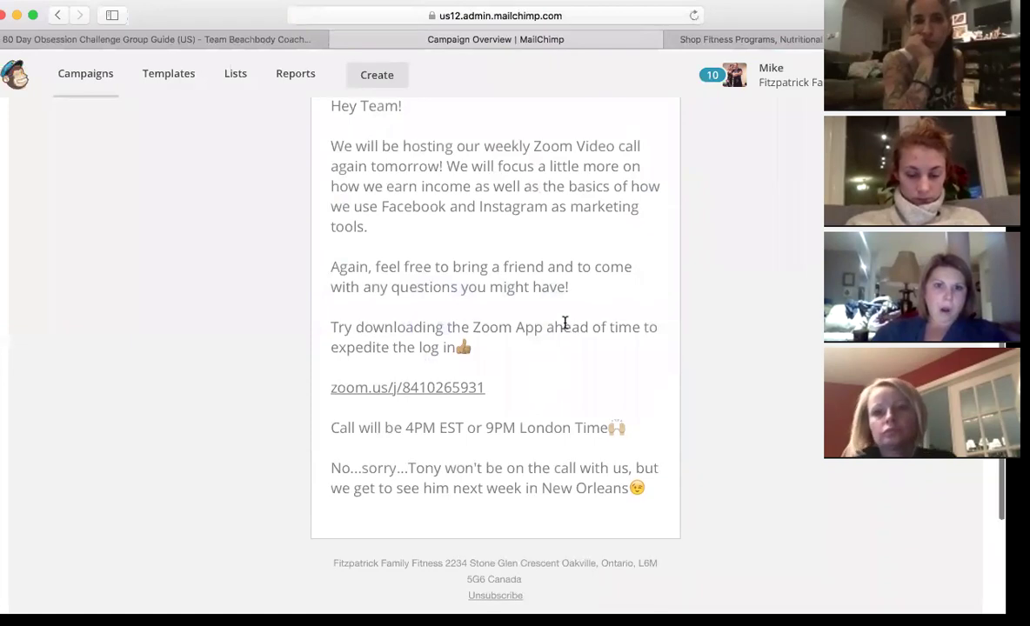
scroll(565, 323, "up", 10)
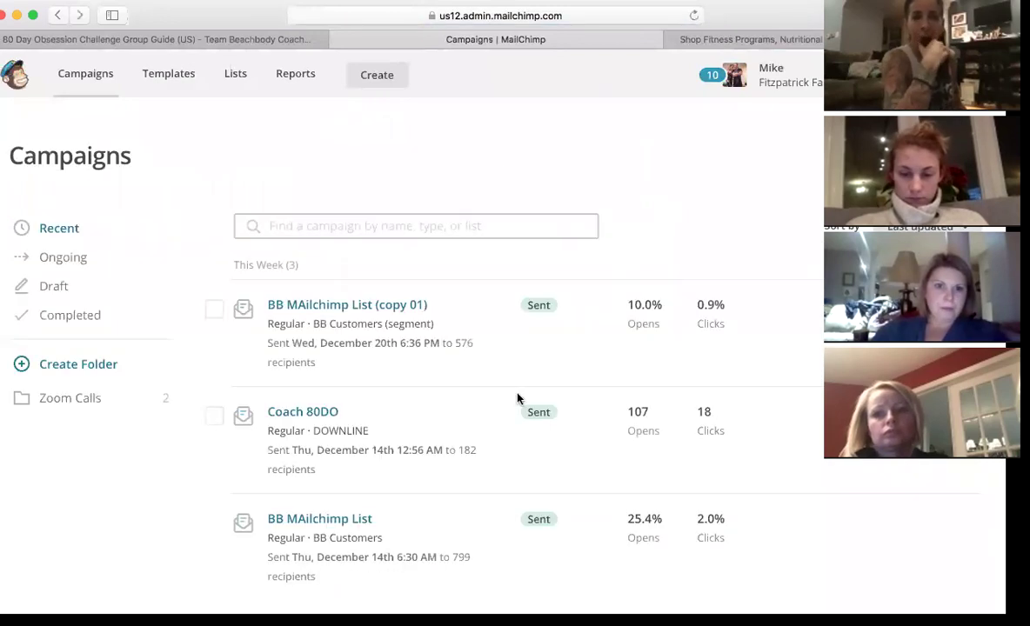
- Scroll the Campaigns list down to the June 2017 Shift Shop Send Campaign
scroll(517, 398, "down", 15)
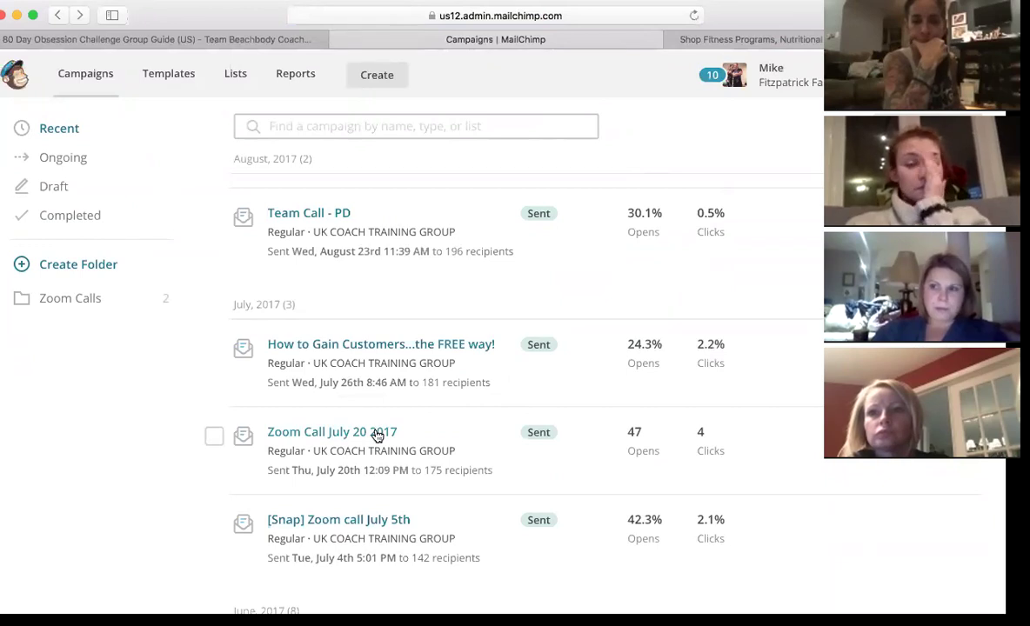
scroll(442, 387, "down", 3)
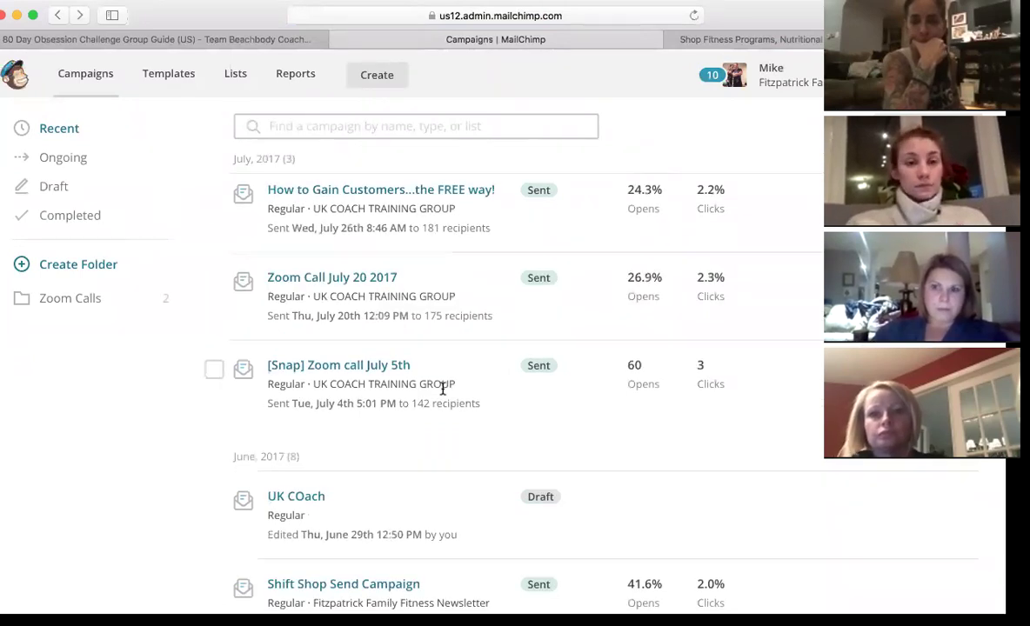
scroll(442, 387, "down", 2)
scroll(506, 398, "down", 2)
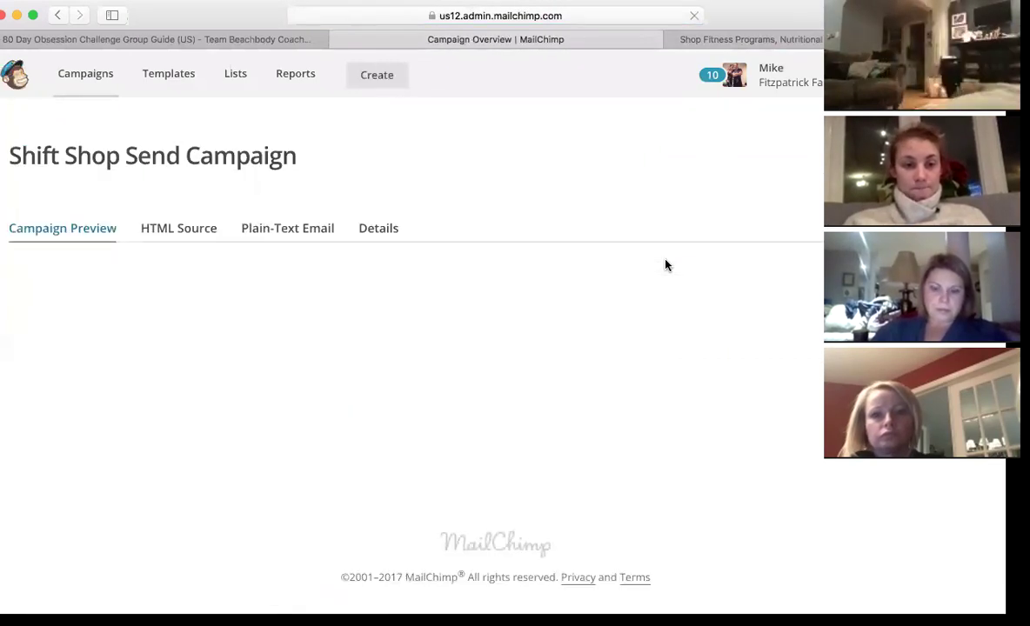
scroll(575, 322, "down", 2)
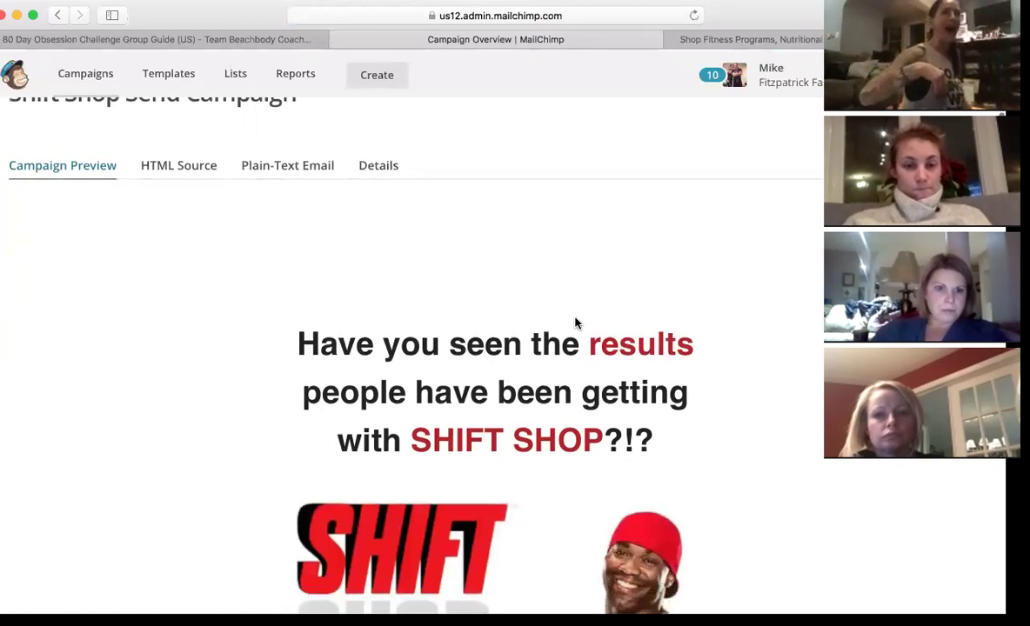
scroll(575, 324, "down", 5)
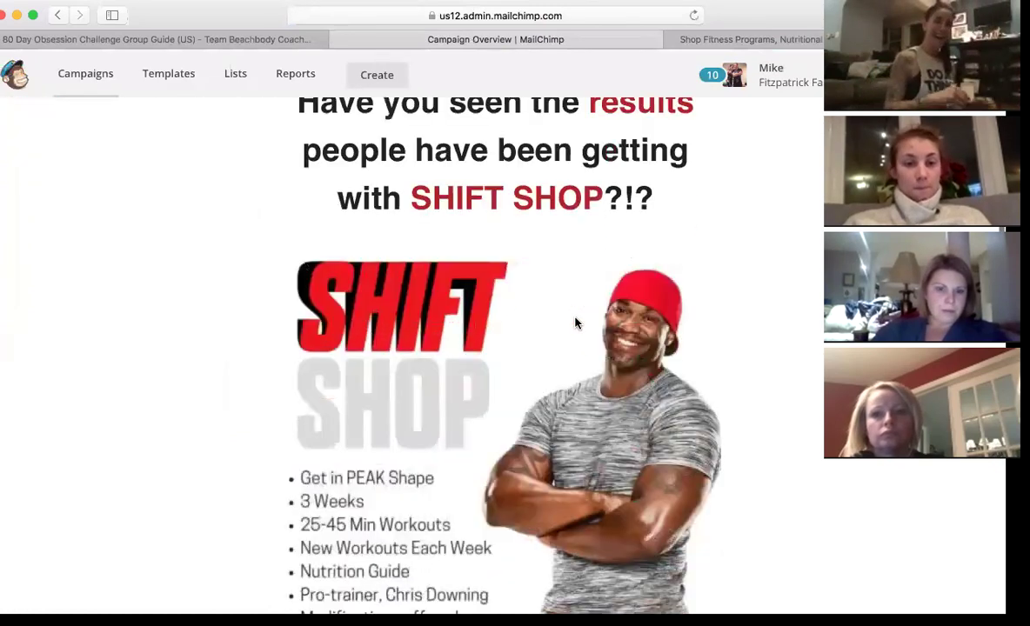
scroll(575, 324, "down", 10)
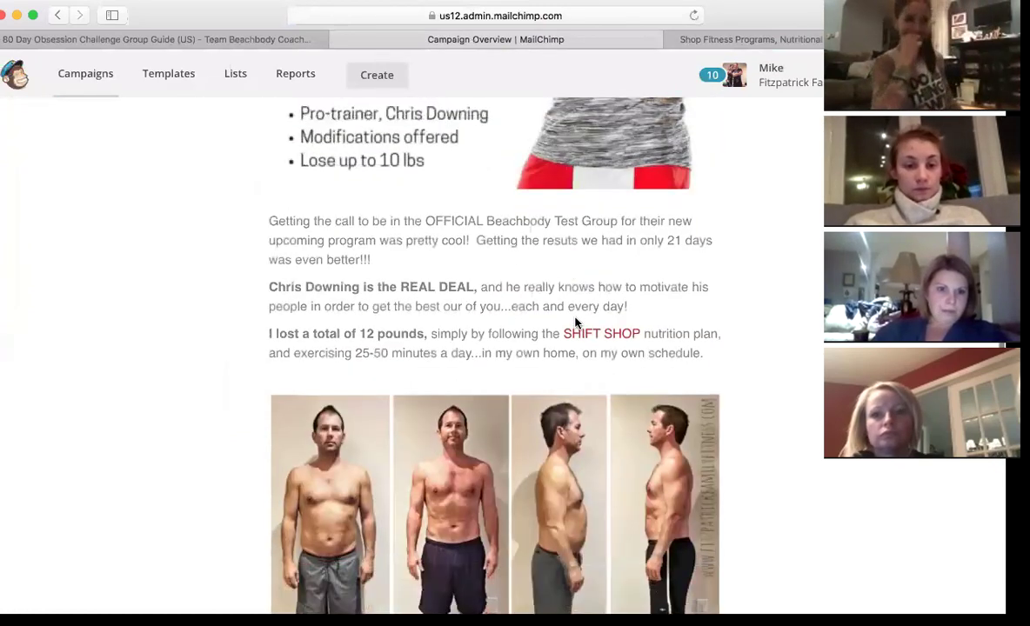
scroll(574, 323, "down", 10)
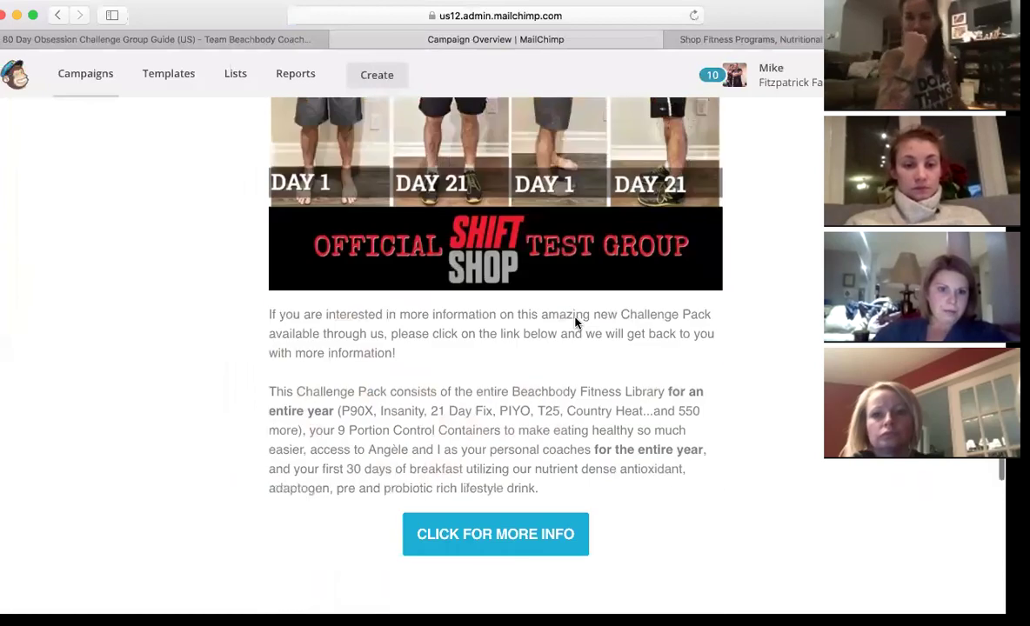
scroll(575, 323, "down", 6)
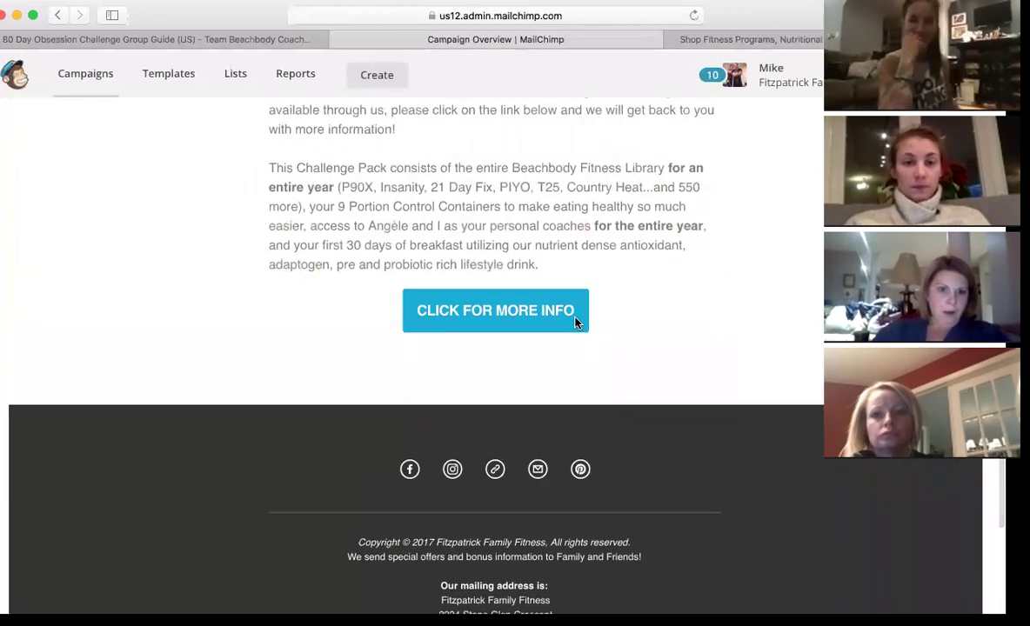
scroll(575, 323, "up", 2)
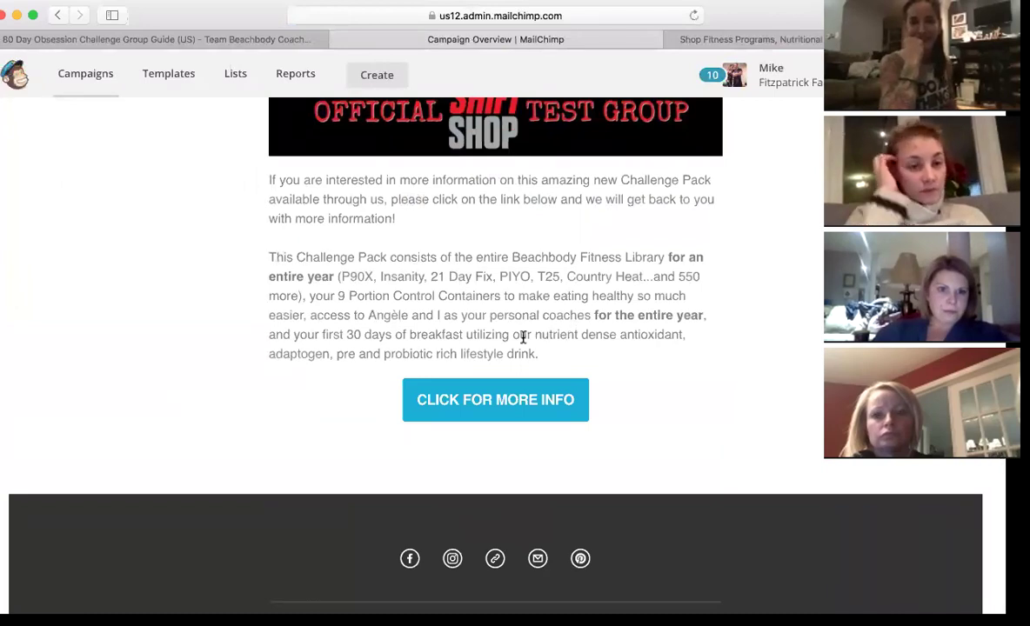
scroll(537, 292, "up", 13)
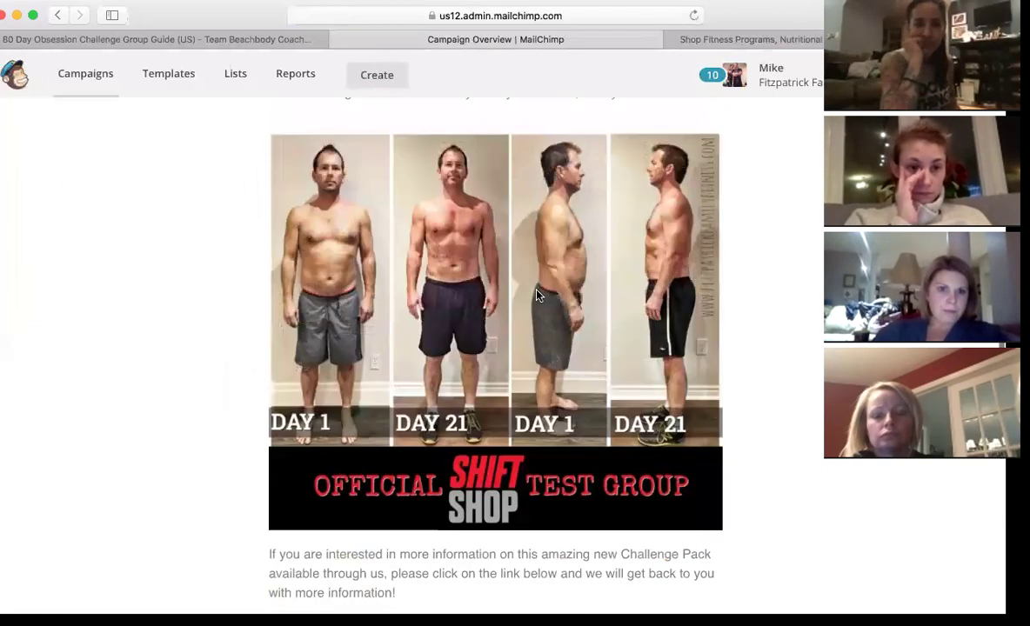
scroll(537, 296, "up", 15)
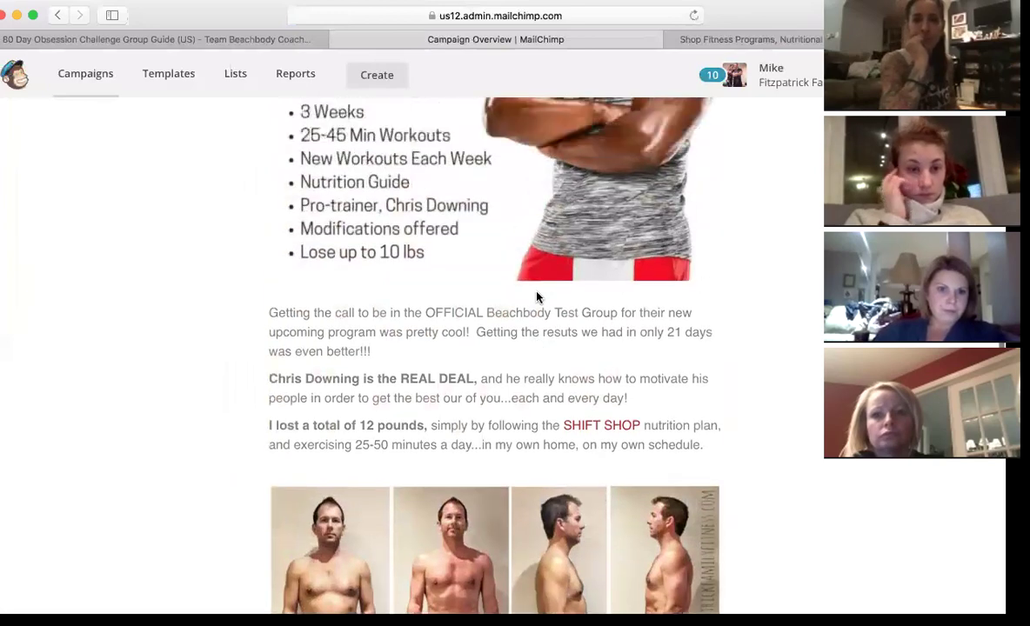
scroll(537, 297, "down", 20)
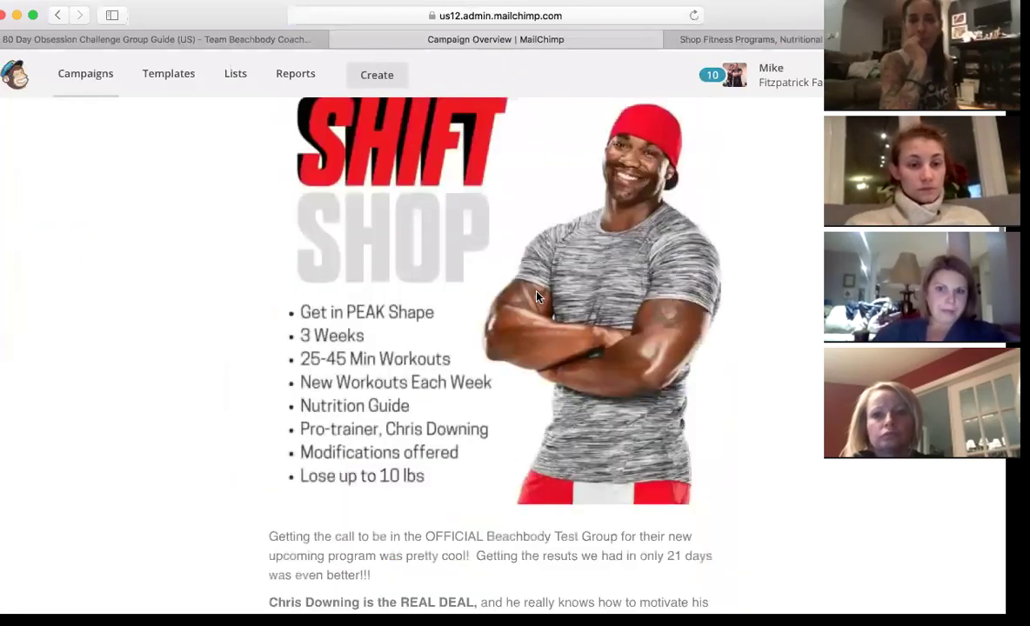
scroll(536, 297, "up", 10)
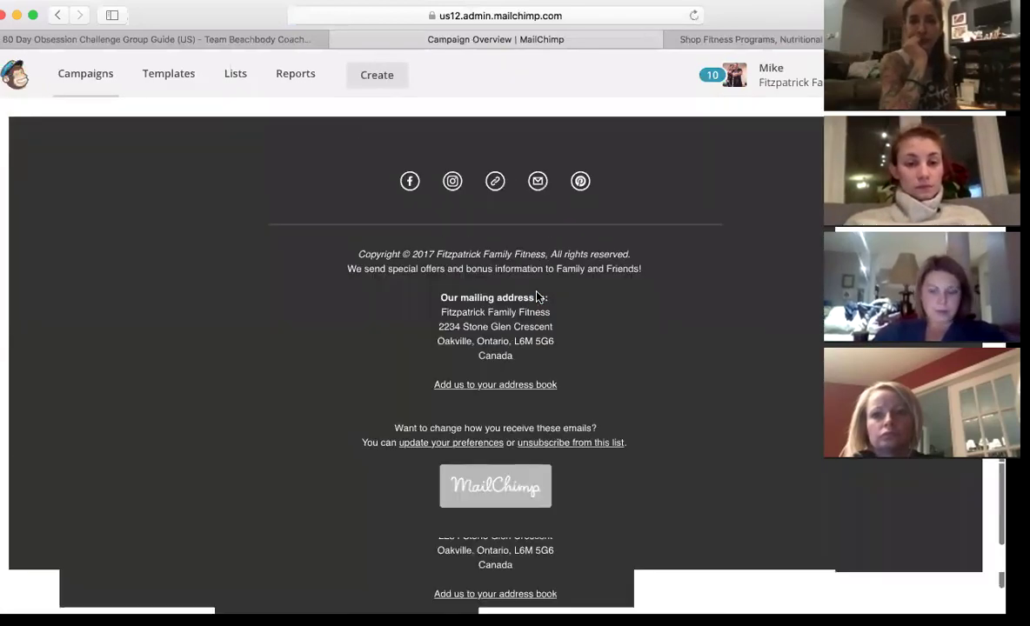
left_click(509, 406)
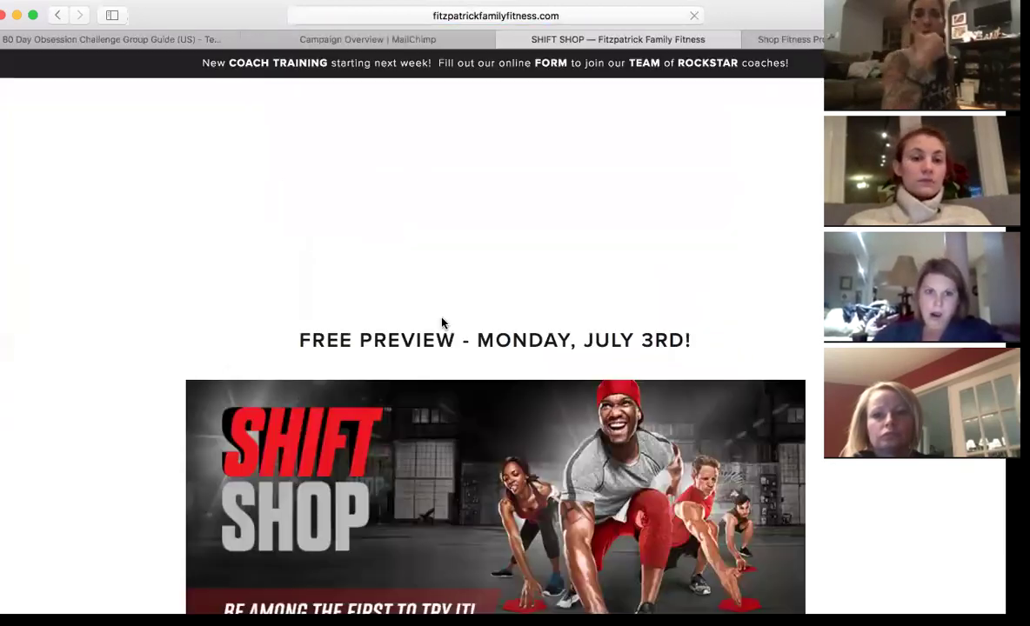
scroll(441, 322, "down", 6)
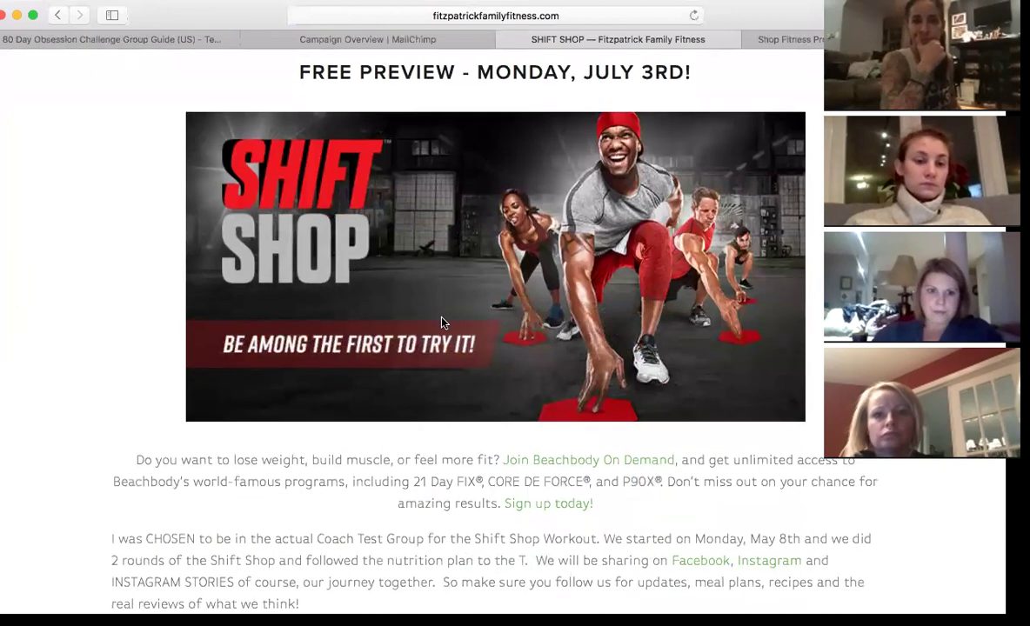
scroll(441, 323, "down", 10)
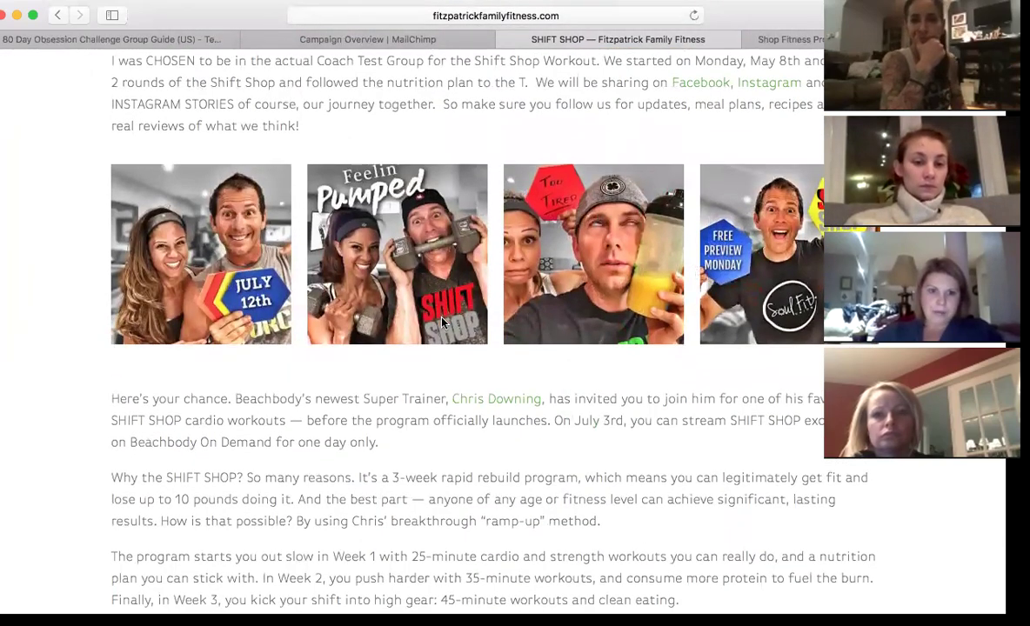
scroll(441, 323, "down", 10)
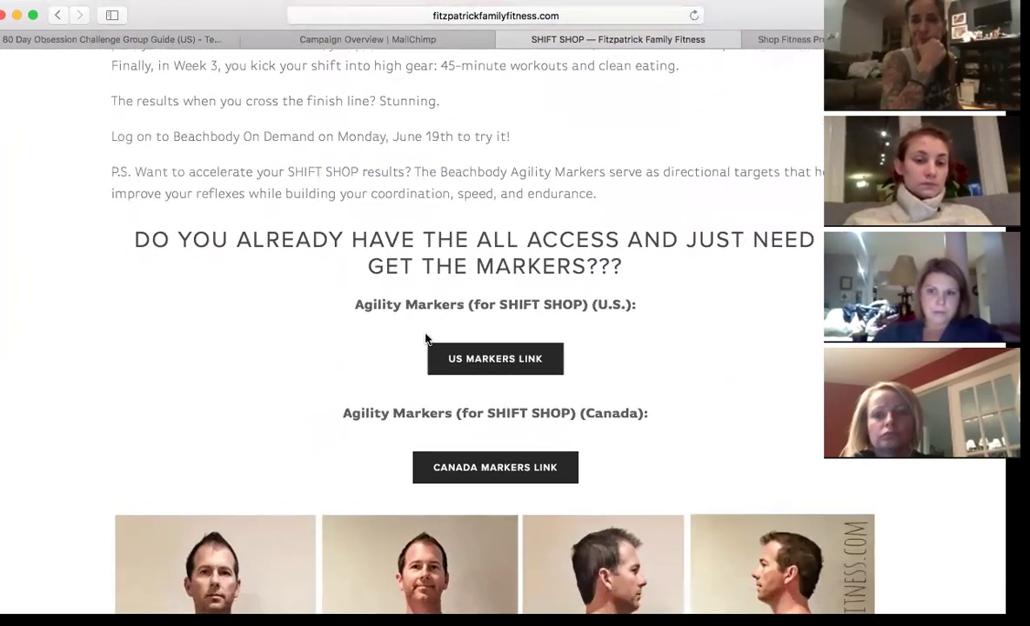
scroll(586, 399, "down", 10)
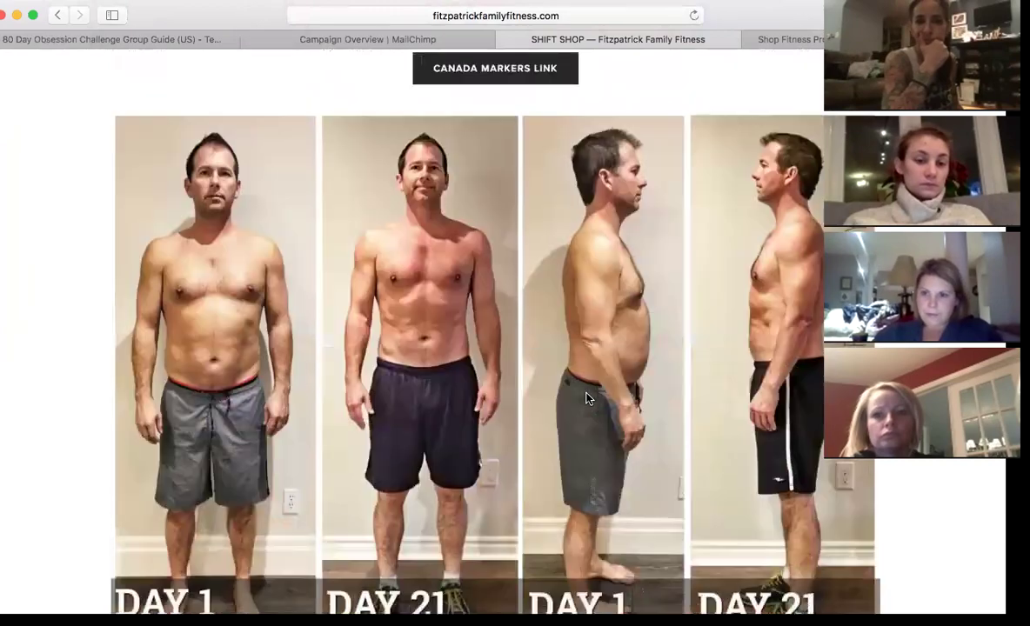
scroll(586, 398, "down", 15)
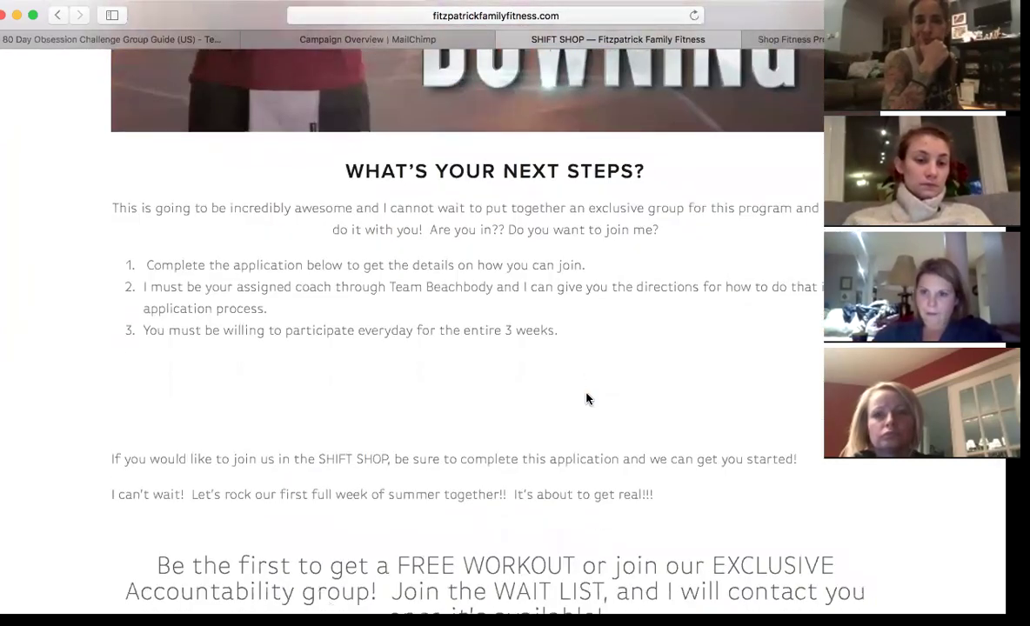
scroll(587, 398, "down", 4)
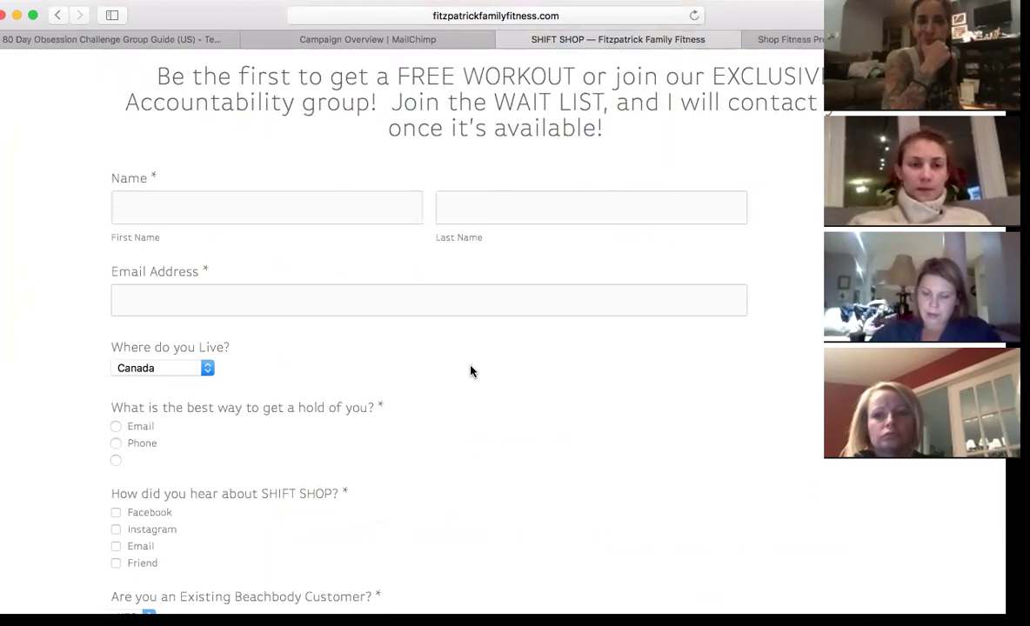
scroll(438, 364, "down", 15)
scroll(438, 364, "up", 6)
scroll(439, 364, "up", 20)
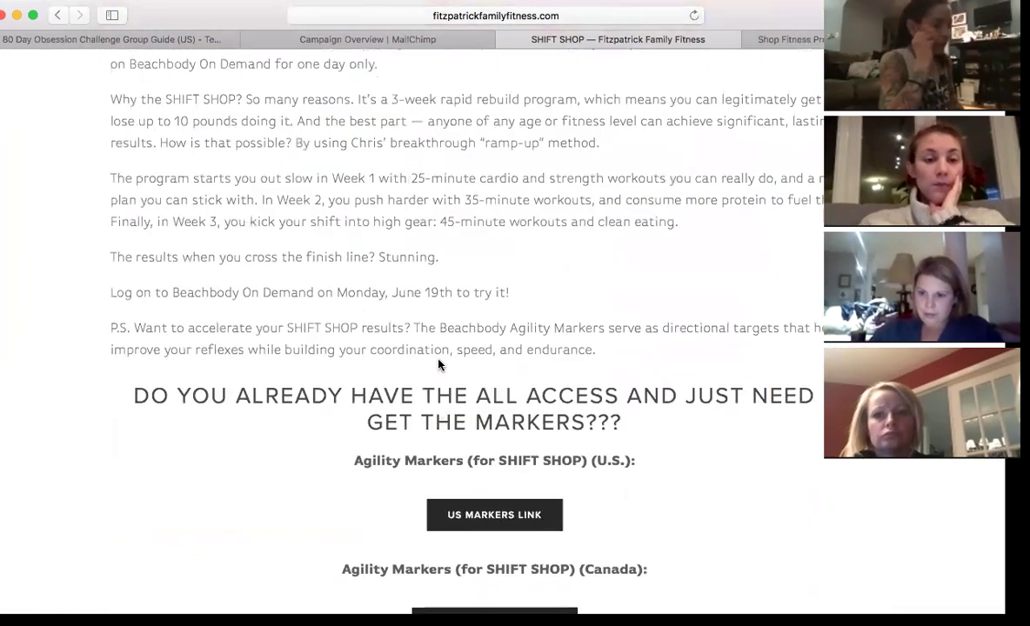
scroll(438, 365, "up", 20)
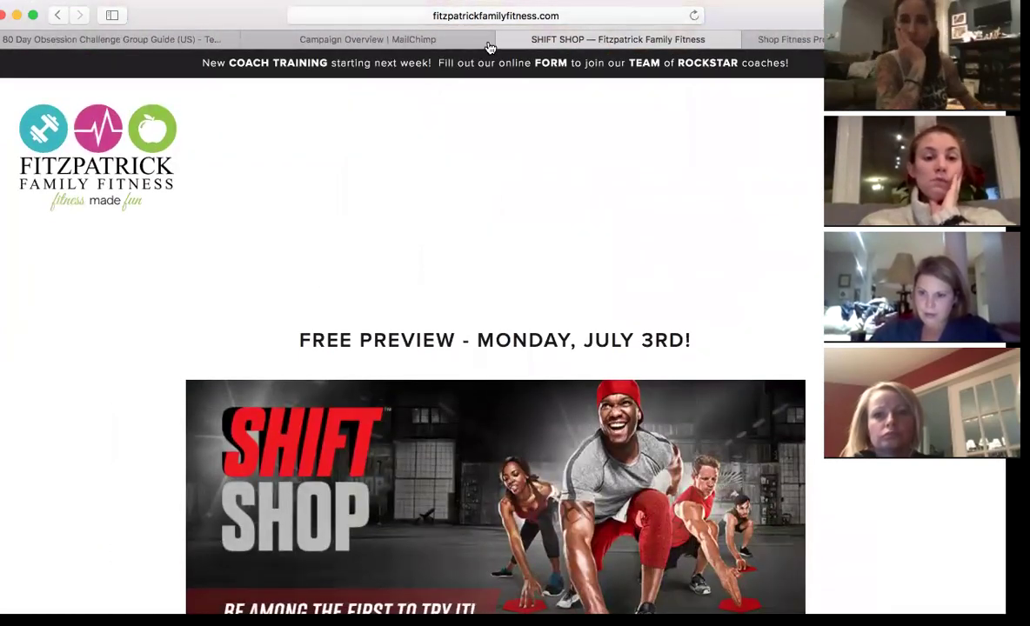
left_click(502, 40)
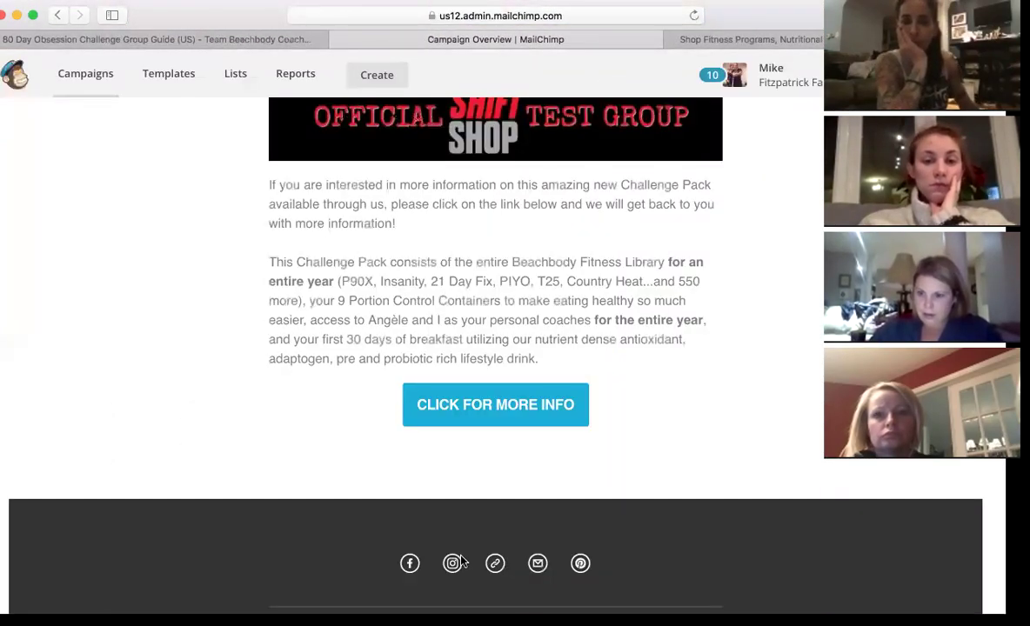